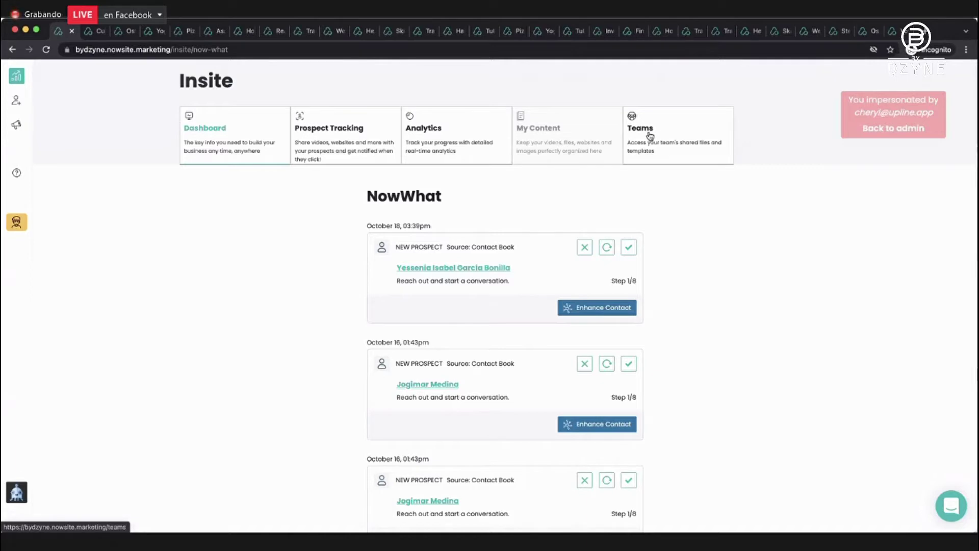
Open the Teams area and the Team Manager view for the OMA Websites & Funnels team.
left_click(650, 135)
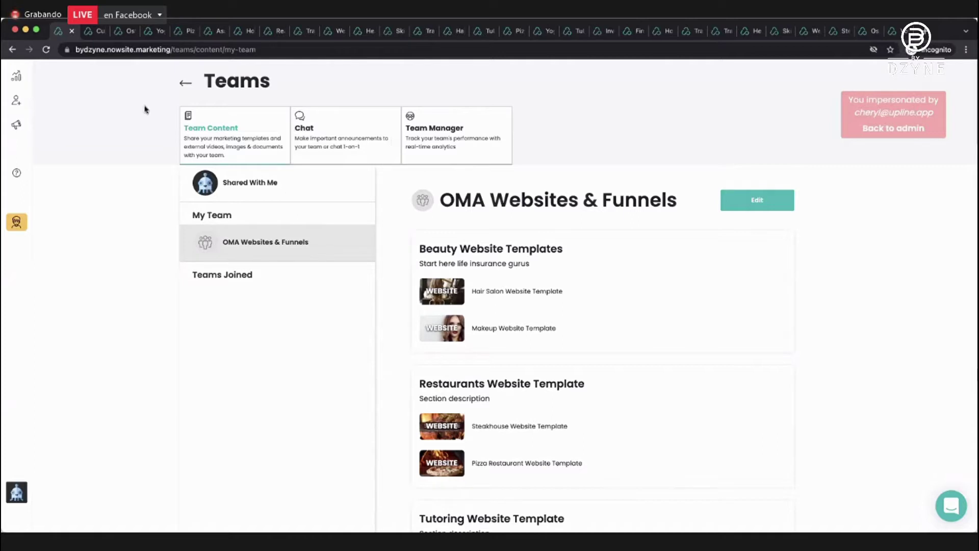
left_click(455, 134)
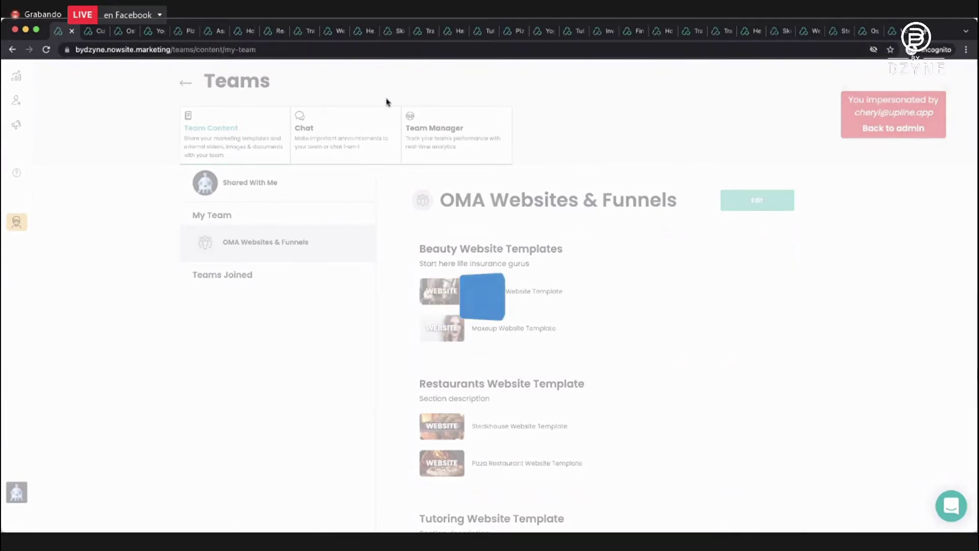
left_click(443, 157)
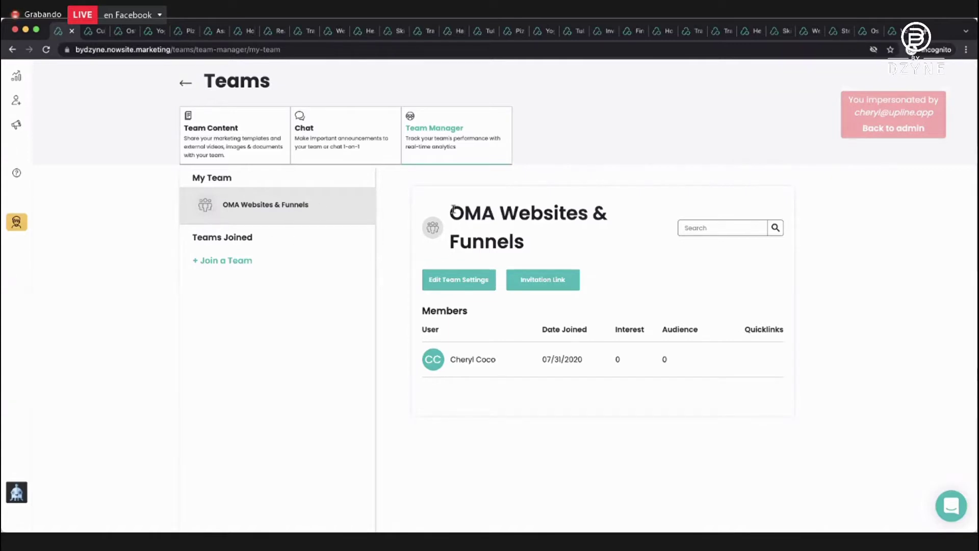
left_click(240, 149)
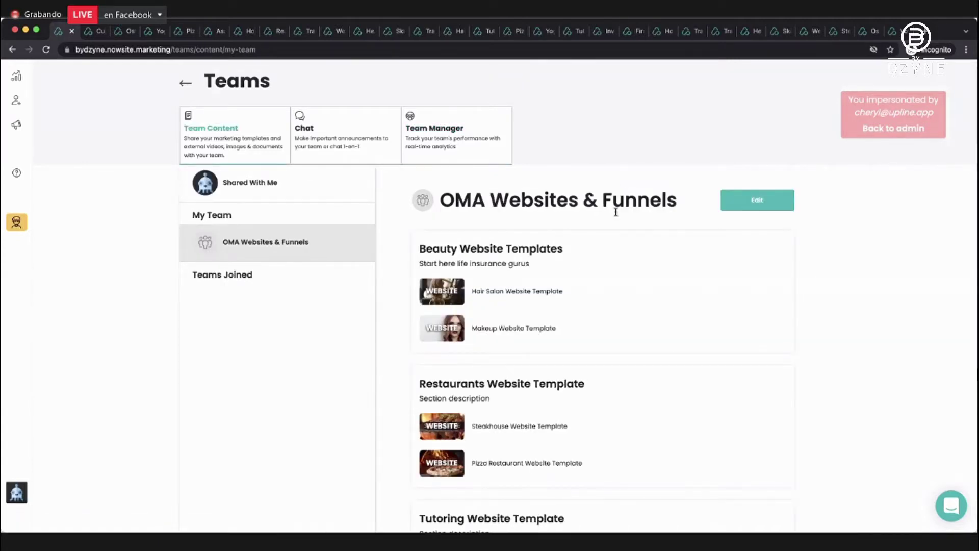
scroll(616, 214, "down", 5)
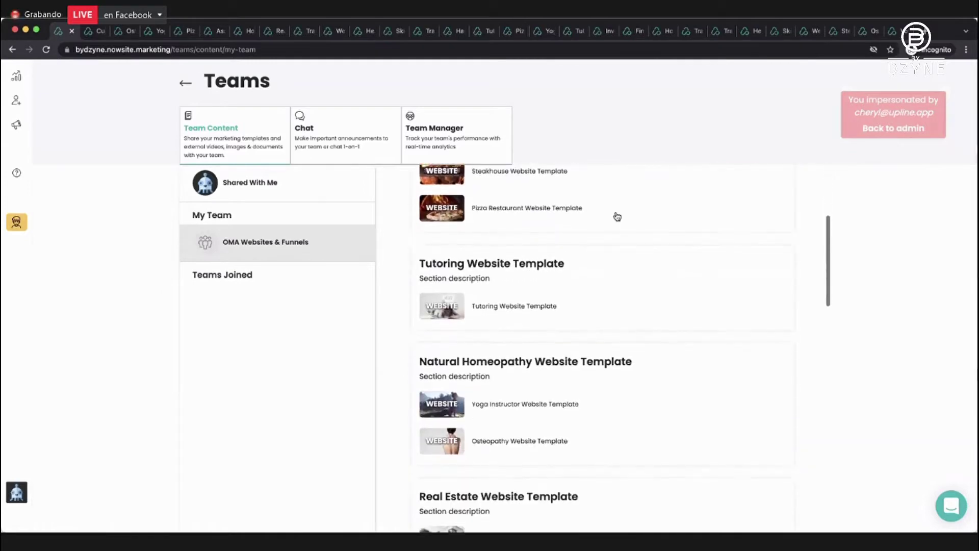
scroll(617, 216, "up", 5)
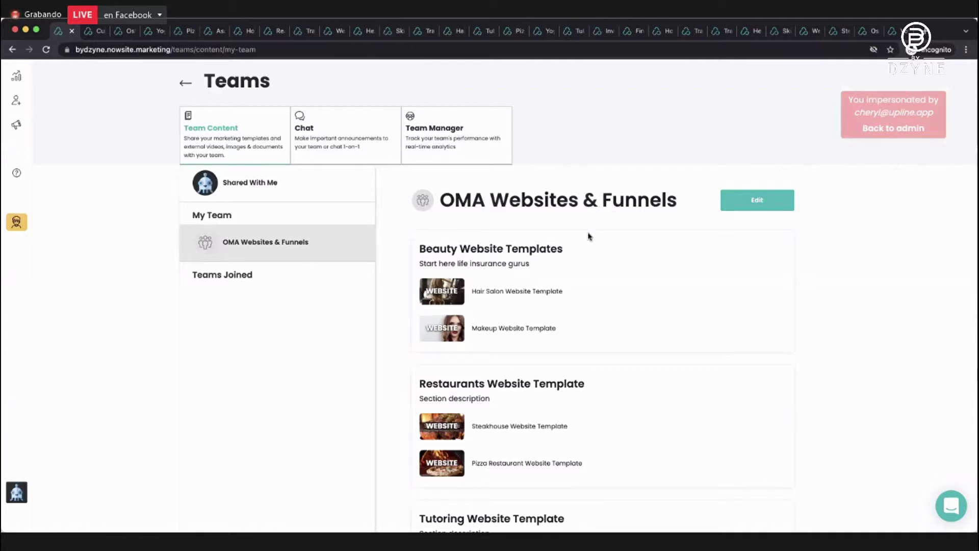
scroll(547, 260, "down", 3)
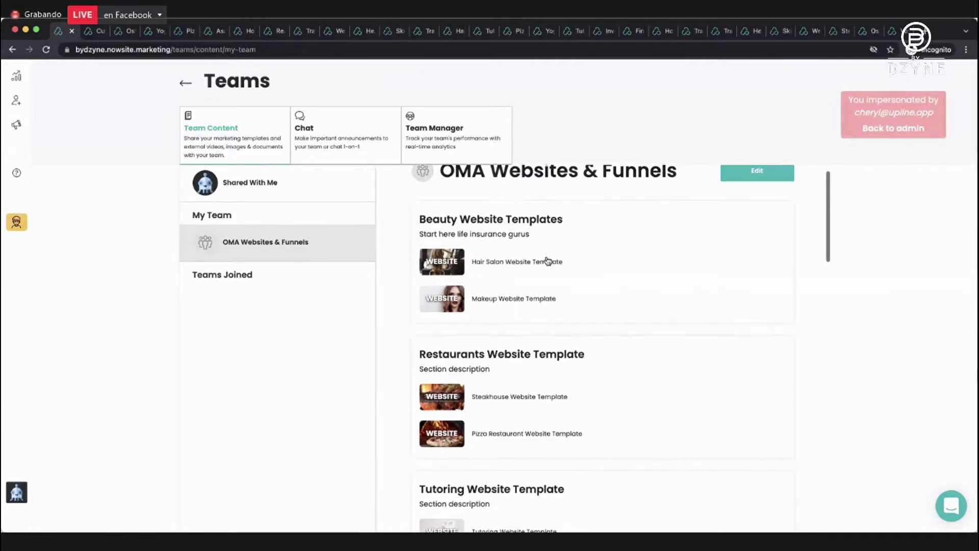
scroll(547, 260, "down", 1)
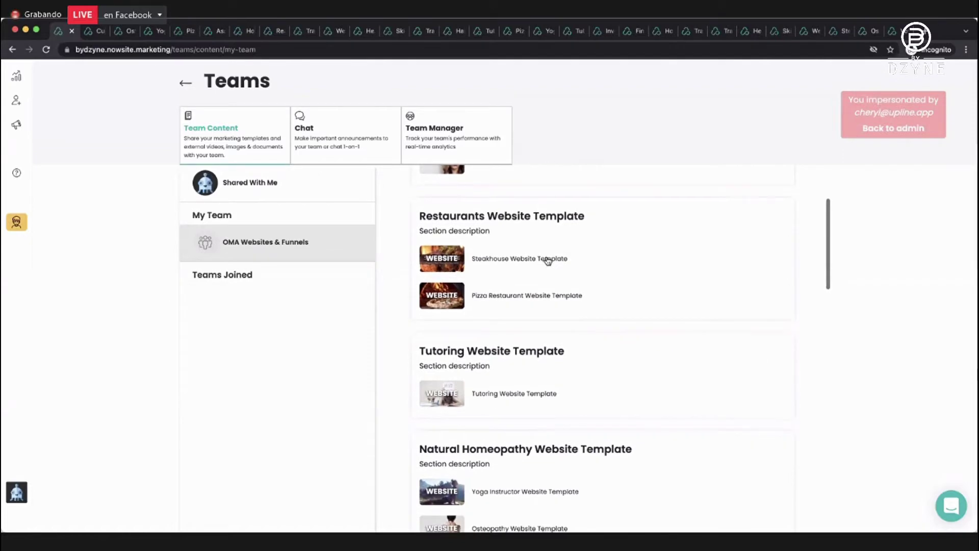
scroll(547, 260, "down", 2)
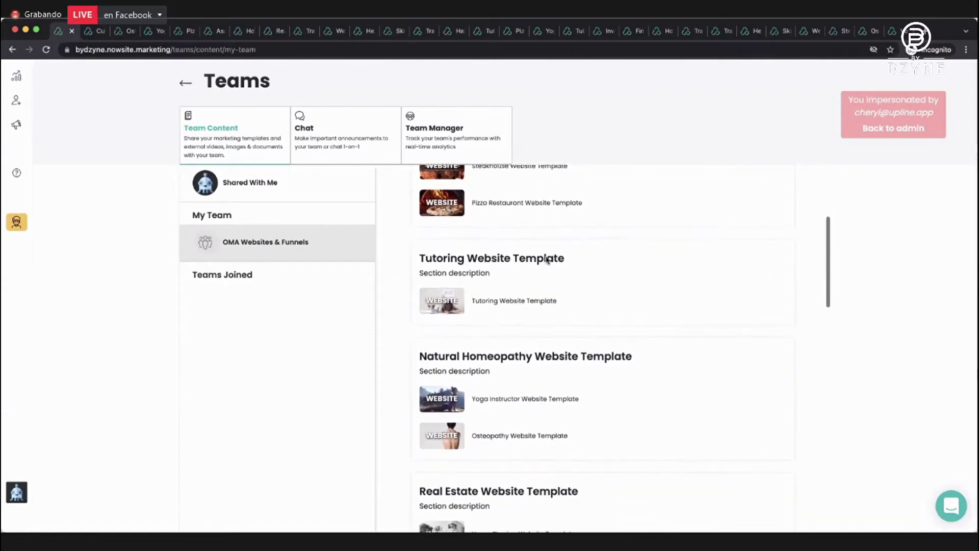
scroll(547, 260, "down", 3)
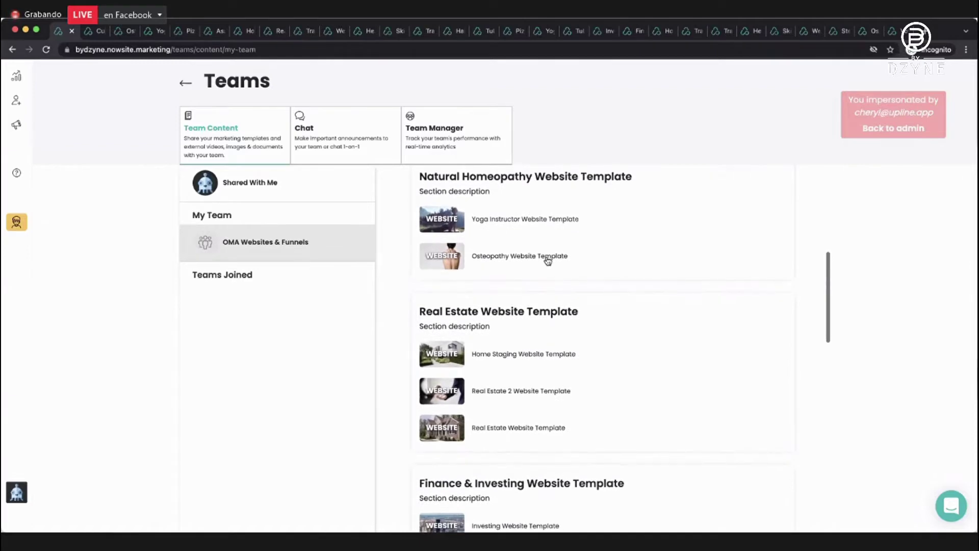
scroll(547, 260, "up", 1)
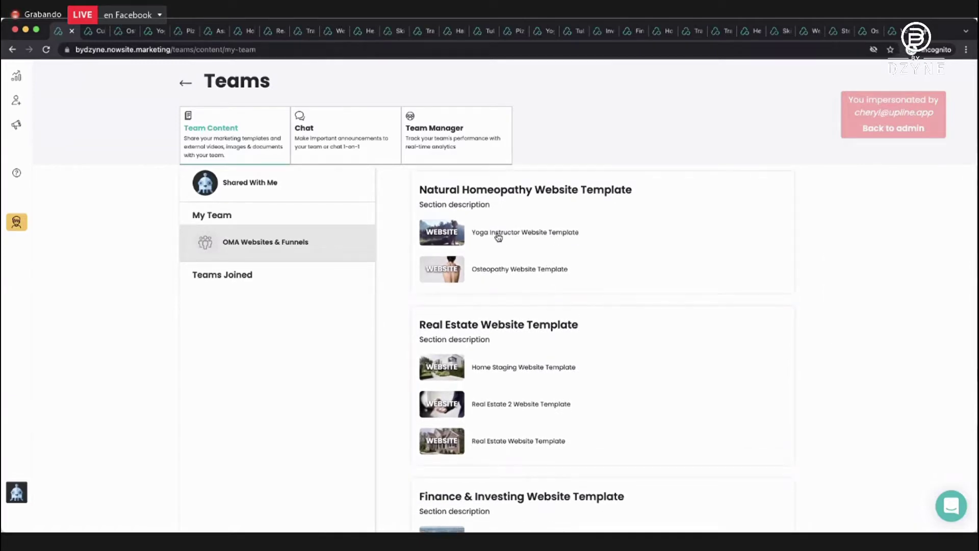
scroll(498, 237, "down", 1)
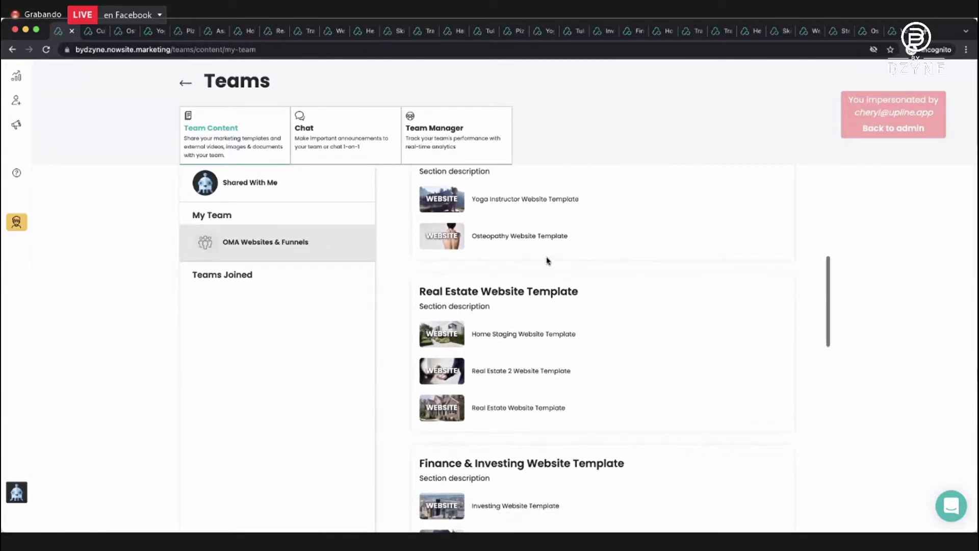
scroll(547, 260, "down", 2)
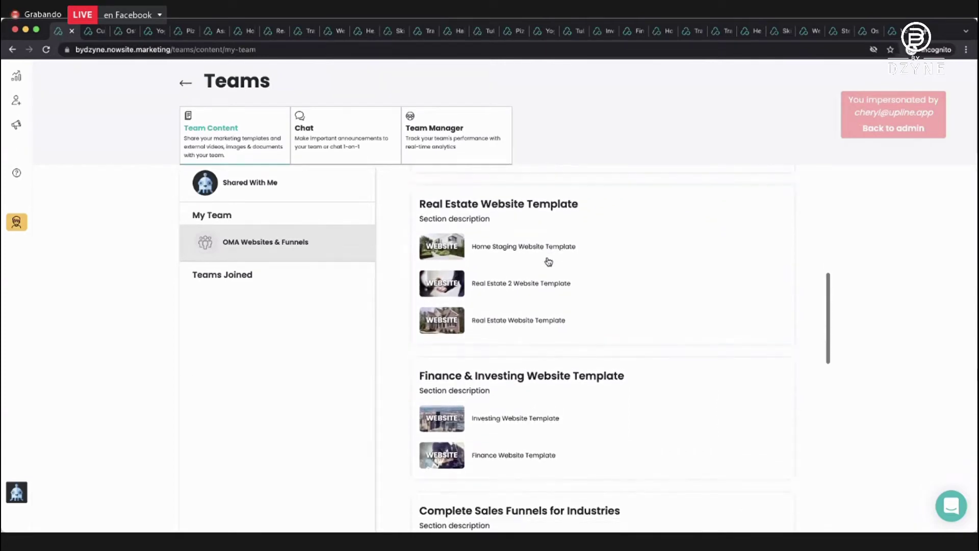
scroll(548, 261, "down", 2)
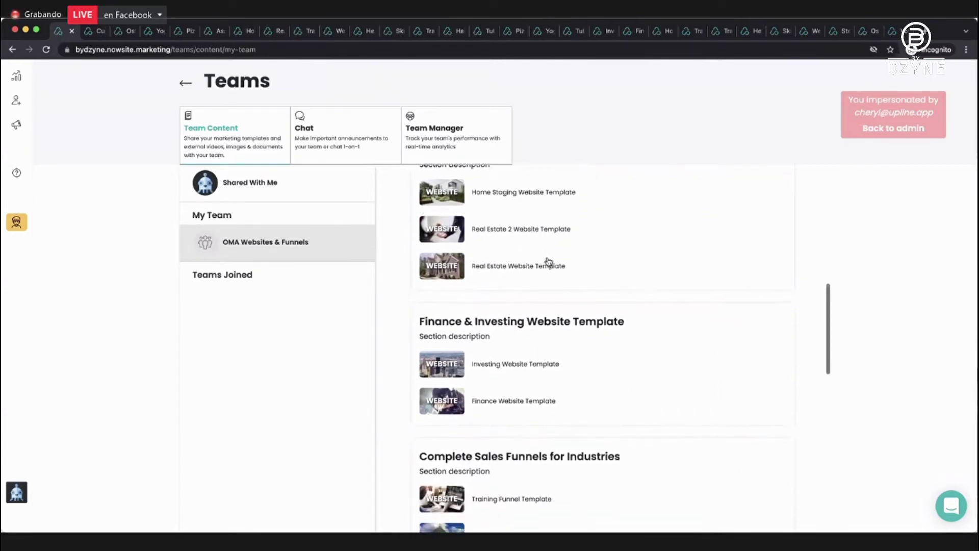
scroll(548, 262, "down", 5)
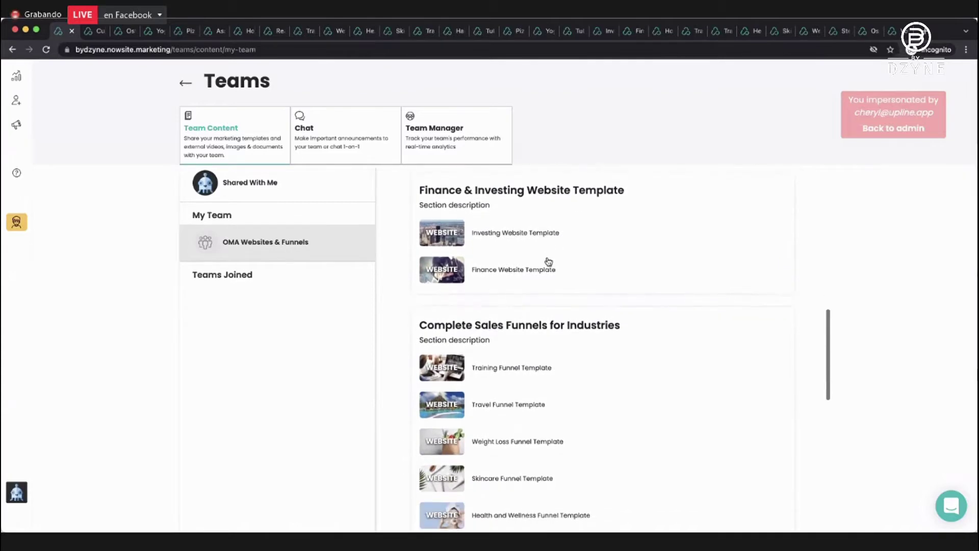
scroll(549, 261, "down", 5)
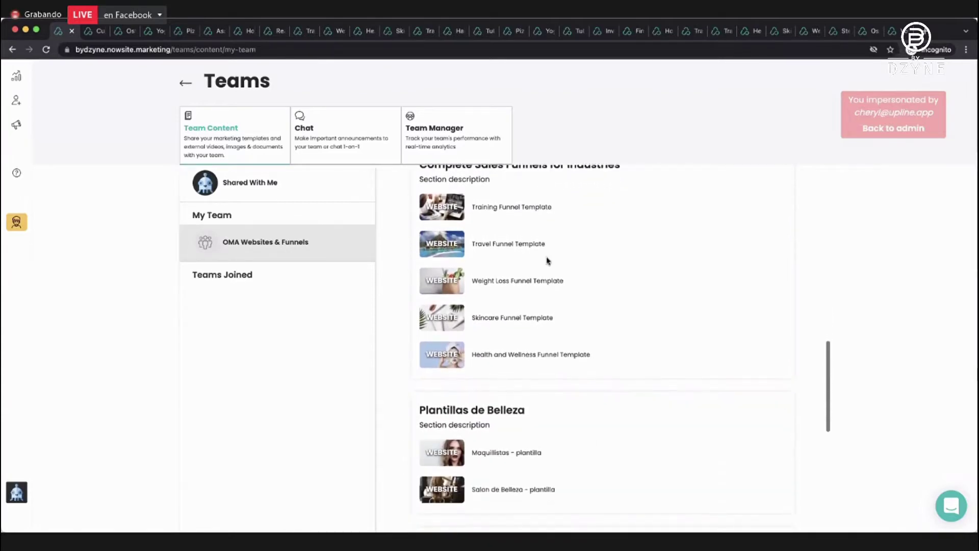
scroll(548, 262, "down", 6)
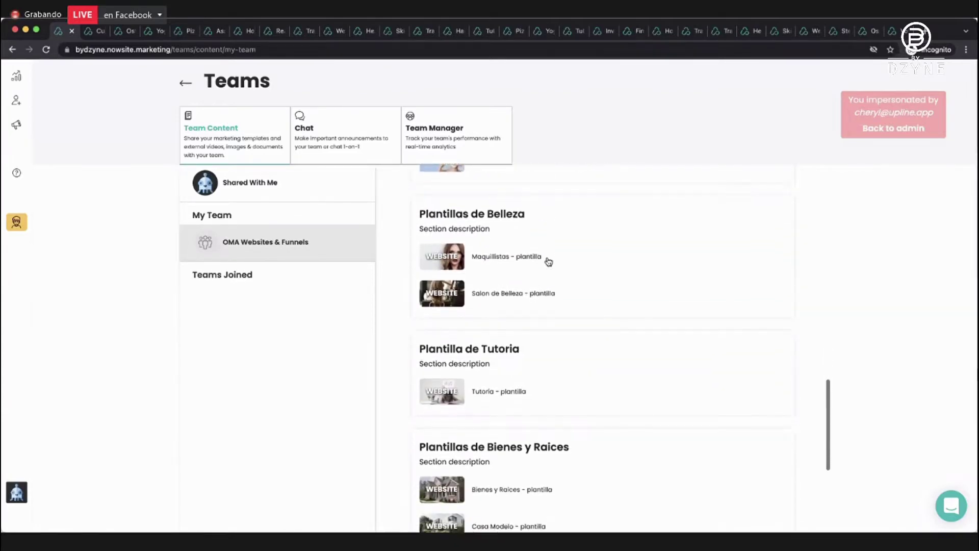
scroll(548, 262, "down", 8)
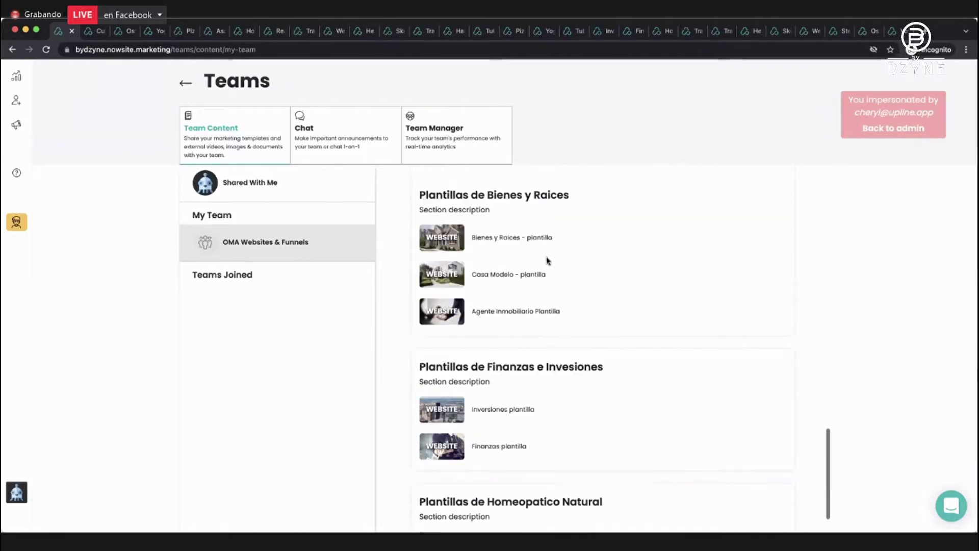
scroll(548, 261, "up", 20)
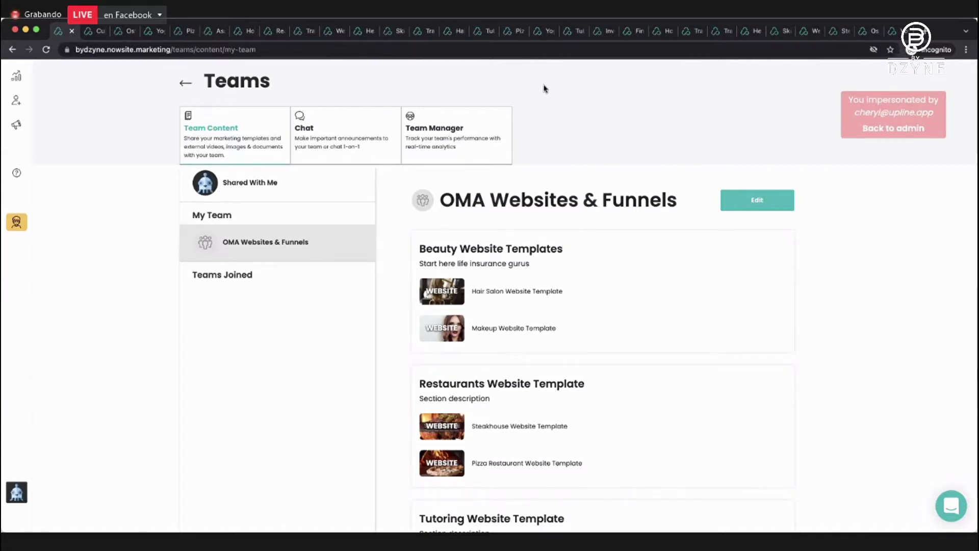
Bring up realestate234.now.site and scroll through its Real Estate home page, ending at the top.
left_click(896, 30)
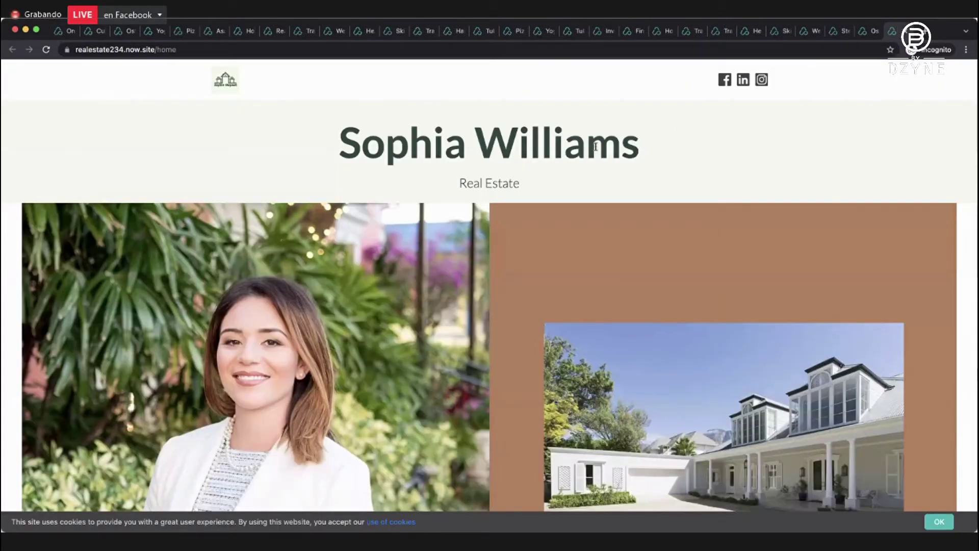
scroll(595, 147, "down", 10)
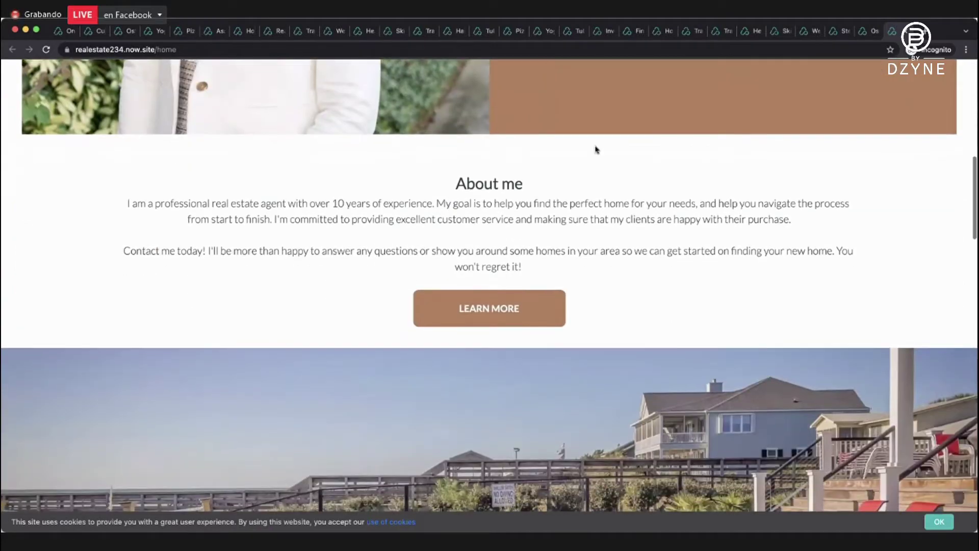
scroll(596, 148, "down", 15)
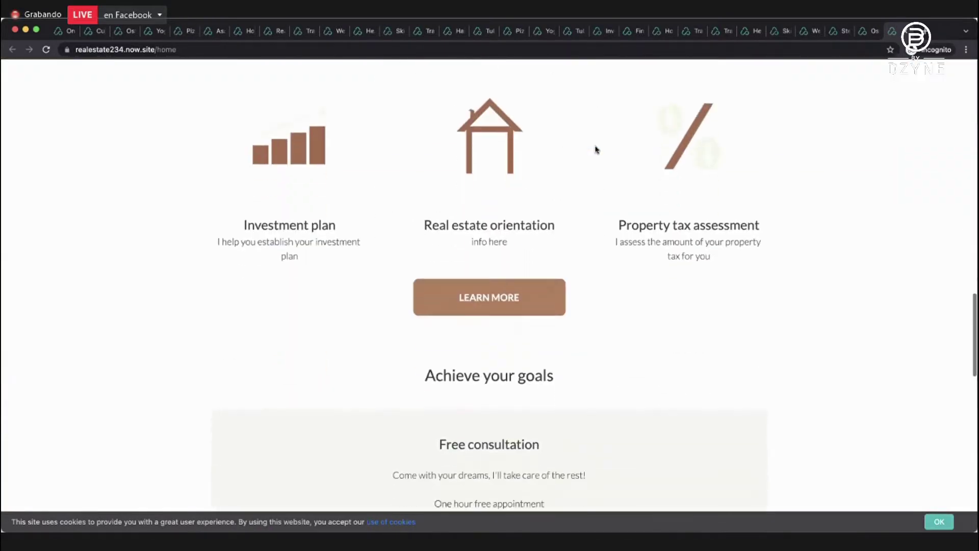
scroll(595, 149, "down", 10)
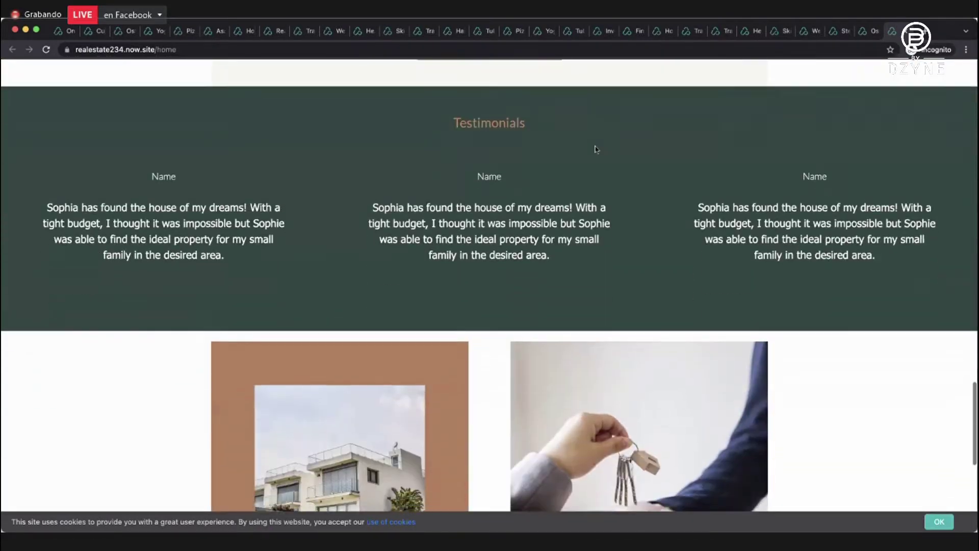
scroll(596, 149, "down", 8)
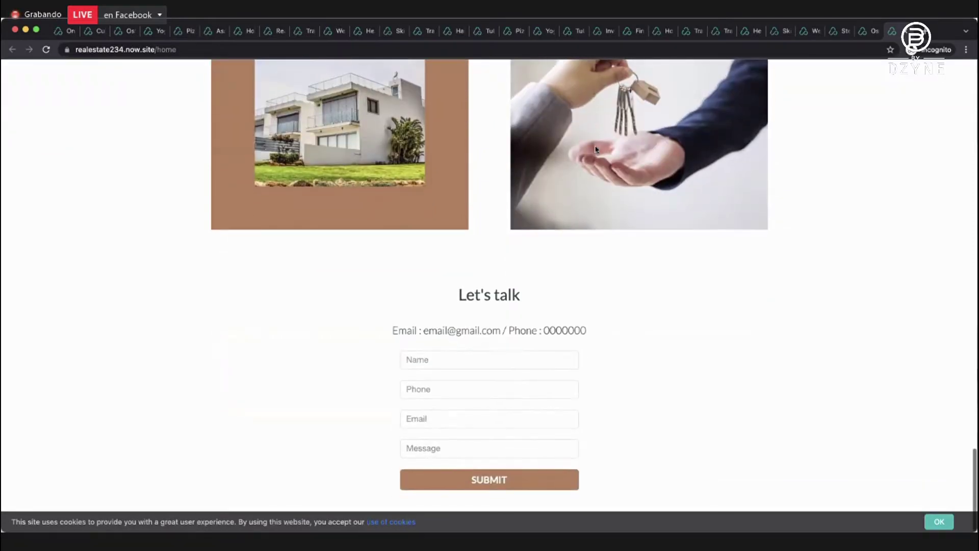
scroll(595, 149, "up", 18)
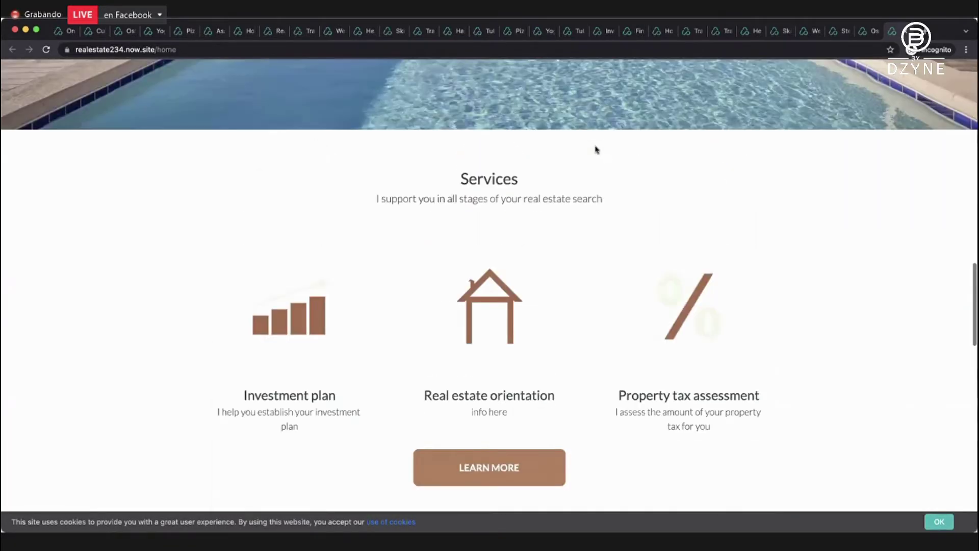
scroll(595, 149, "up", 12)
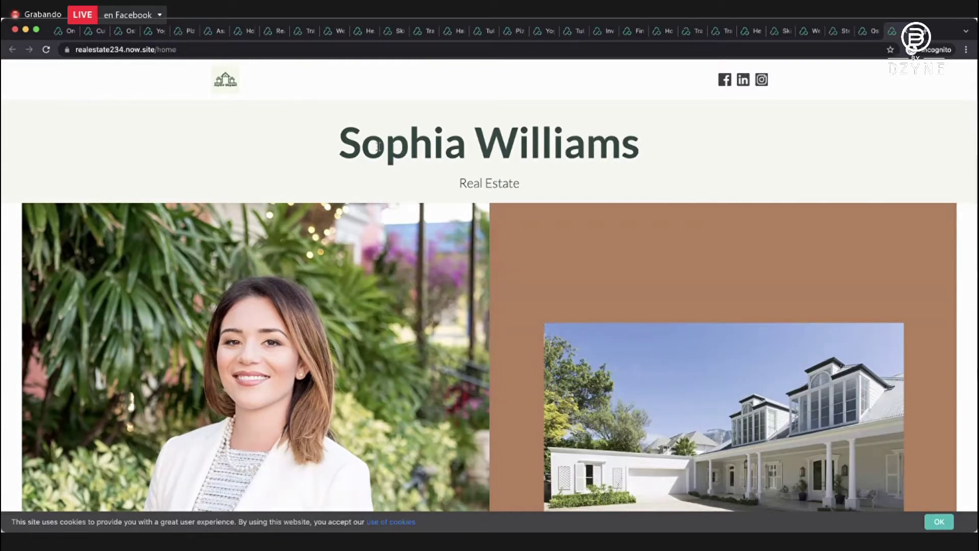
scroll(529, 181, "down", 4)
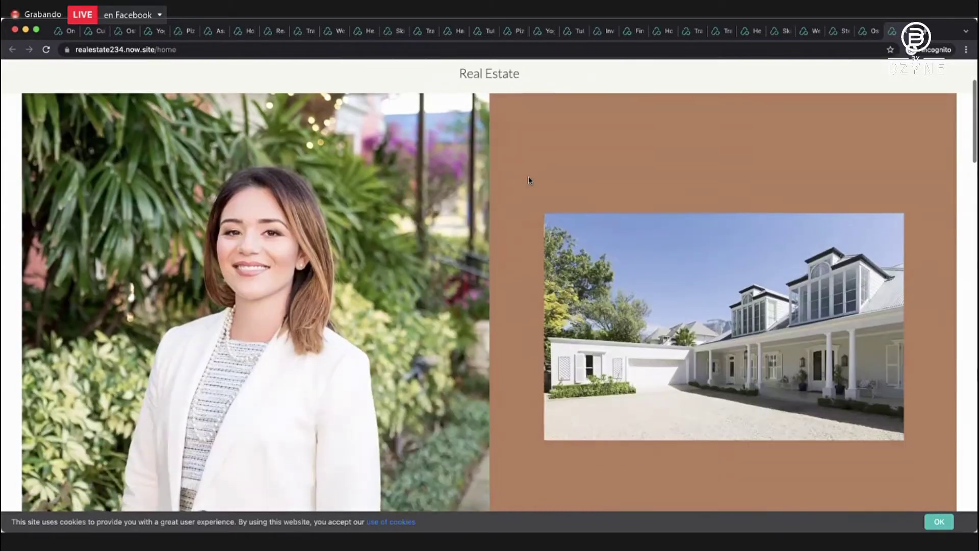
scroll(437, 193, "down", 5)
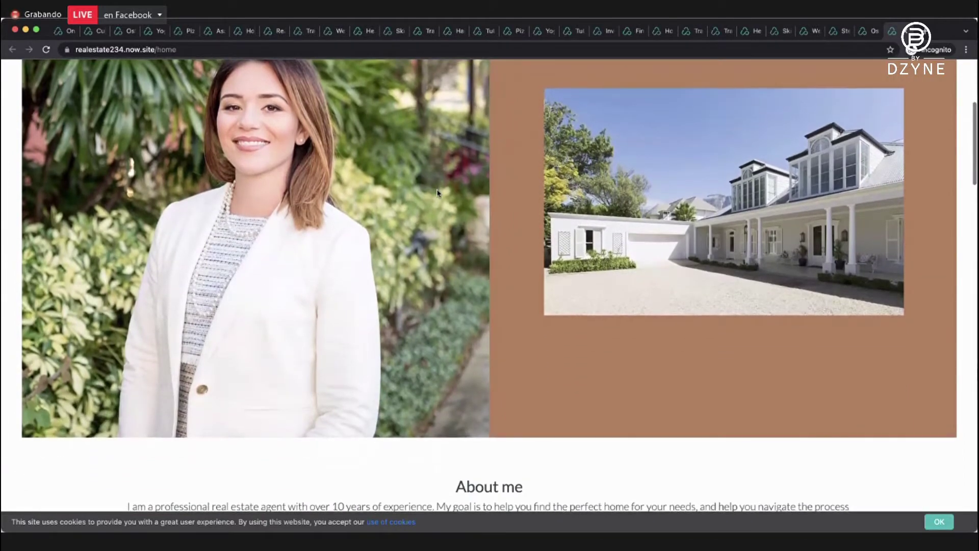
scroll(437, 192, "down", 5)
scroll(437, 193, "up", 12)
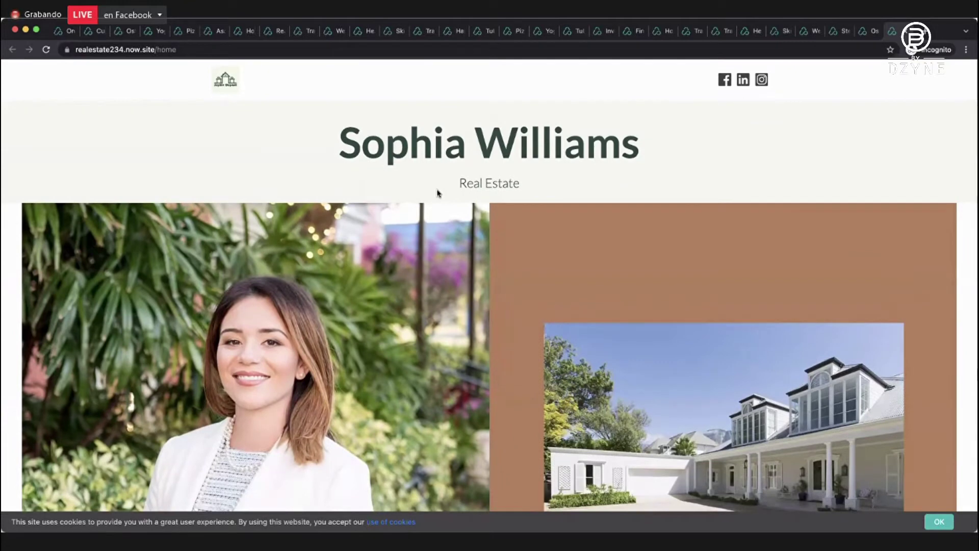
Switch to the osteopathy clinic site and scroll through its home page.
left_click(865, 30)
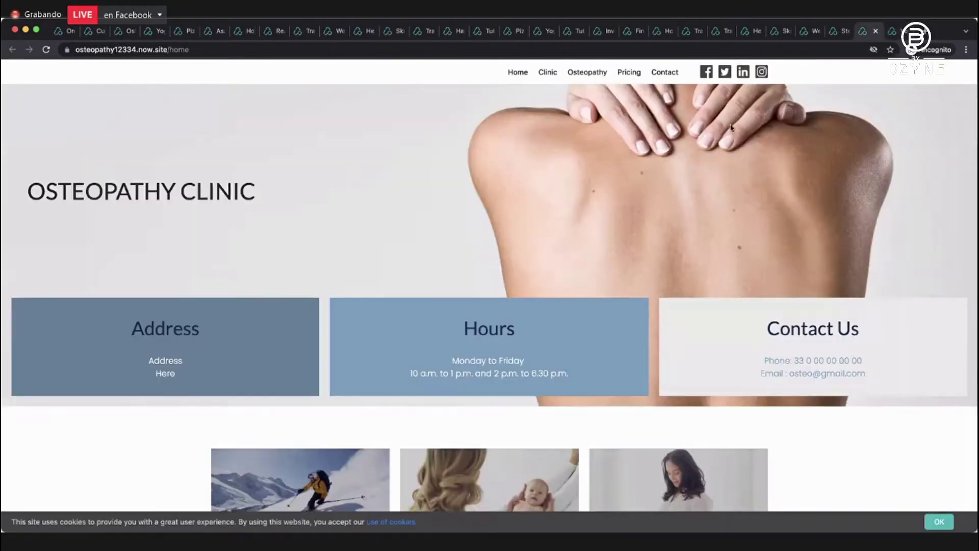
scroll(720, 136, "down", 5)
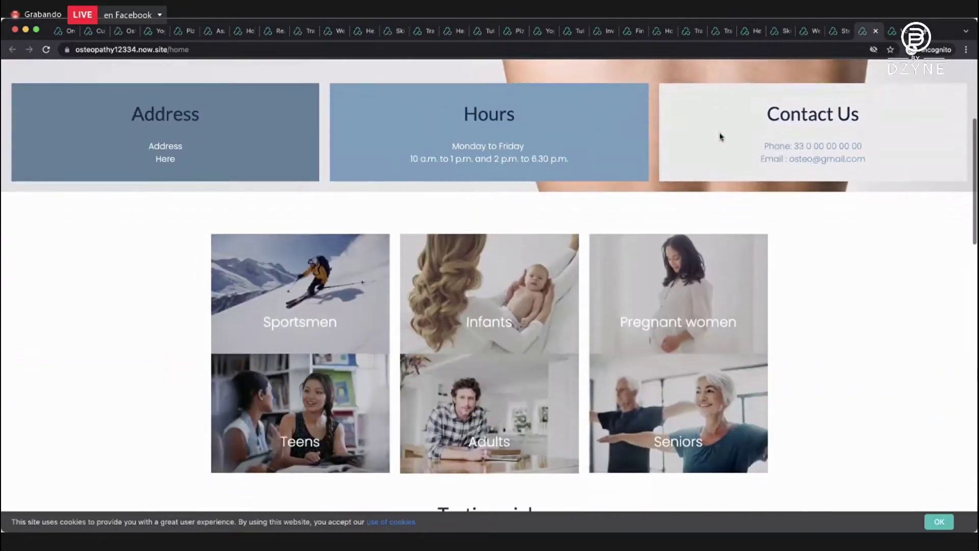
scroll(721, 137, "down", 2)
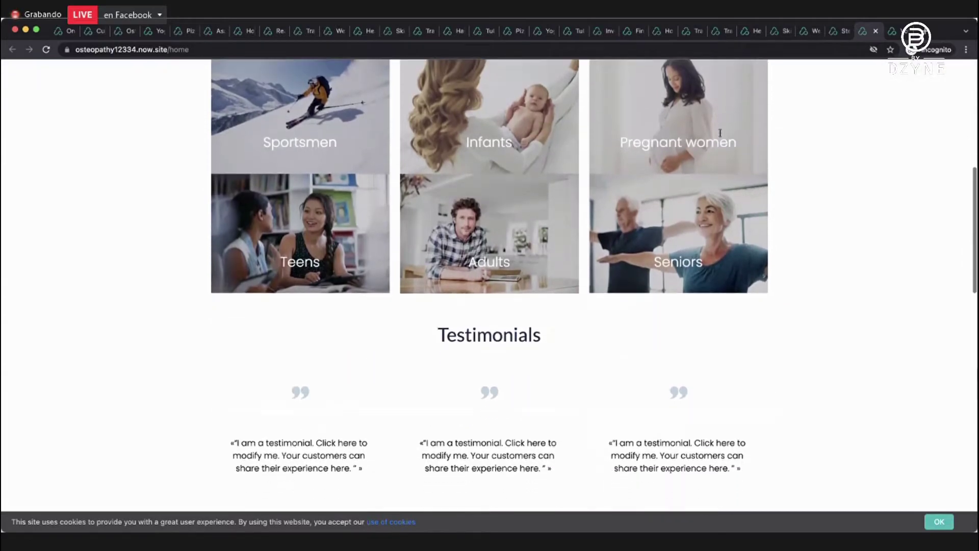
scroll(720, 134, "down", 10)
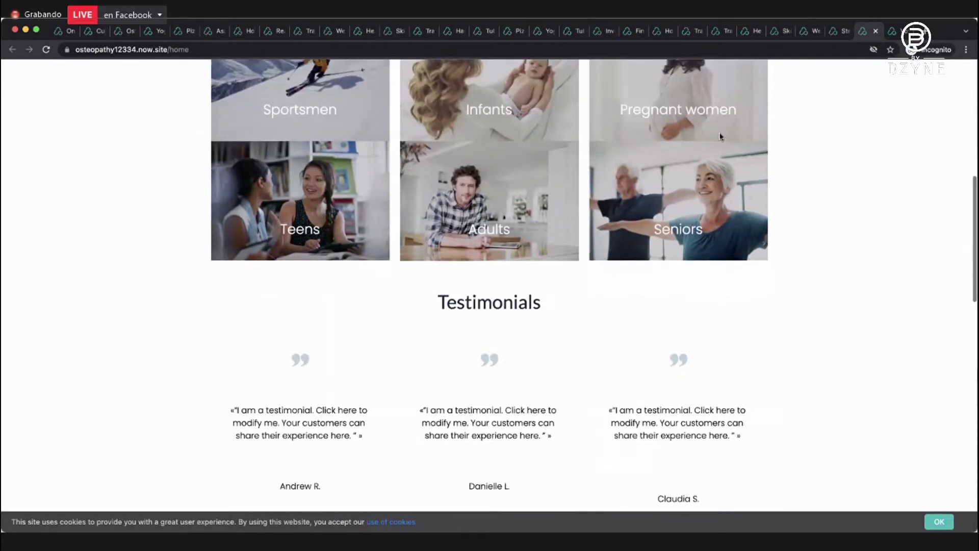
scroll(720, 136, "down", 7)
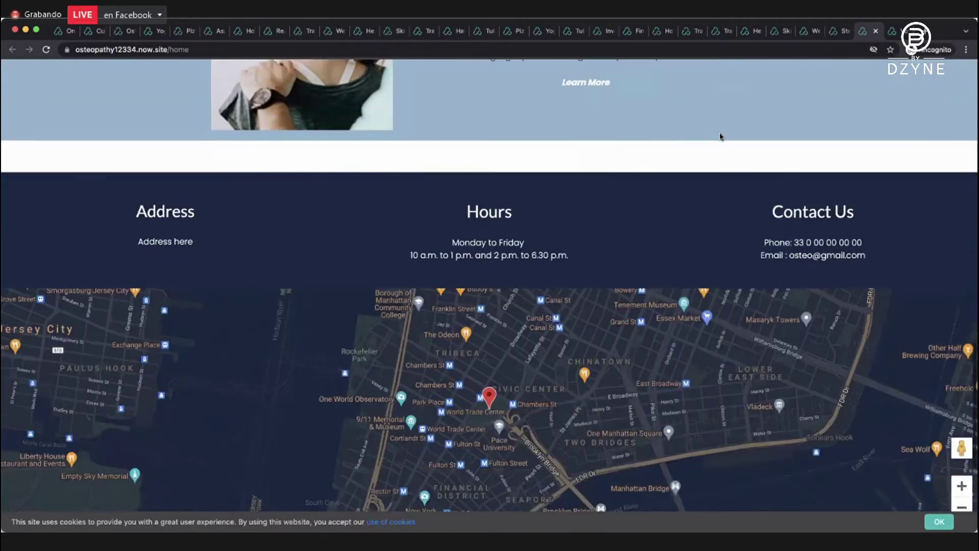
scroll(720, 136, "up", 17)
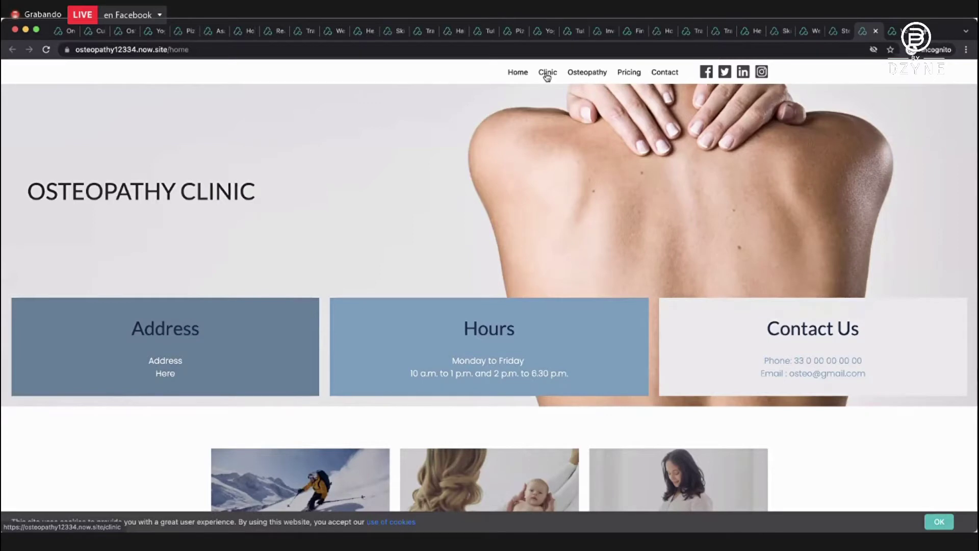
View the osteopathy site's Clinic and Osteopathy pages.
left_click(548, 76)
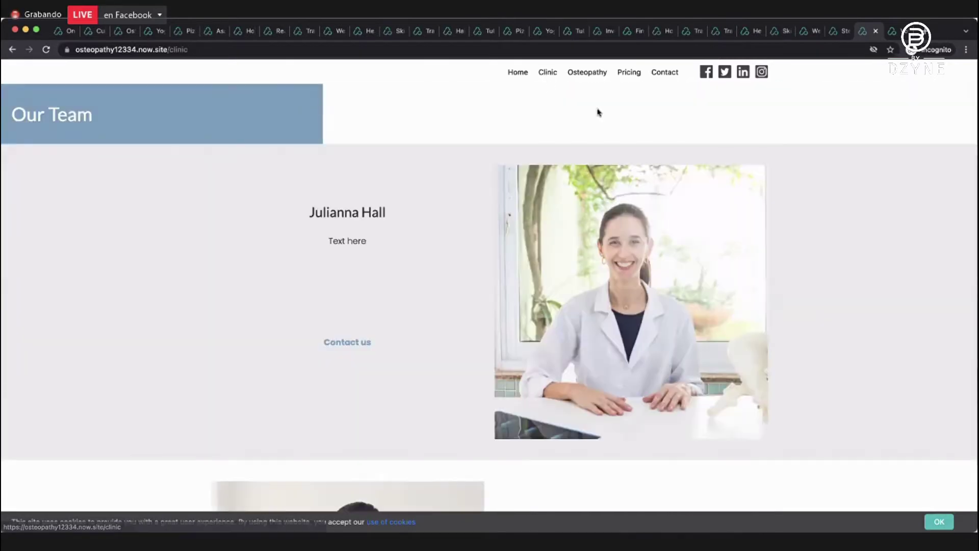
left_click(589, 76)
scroll(607, 134, "down", 5)
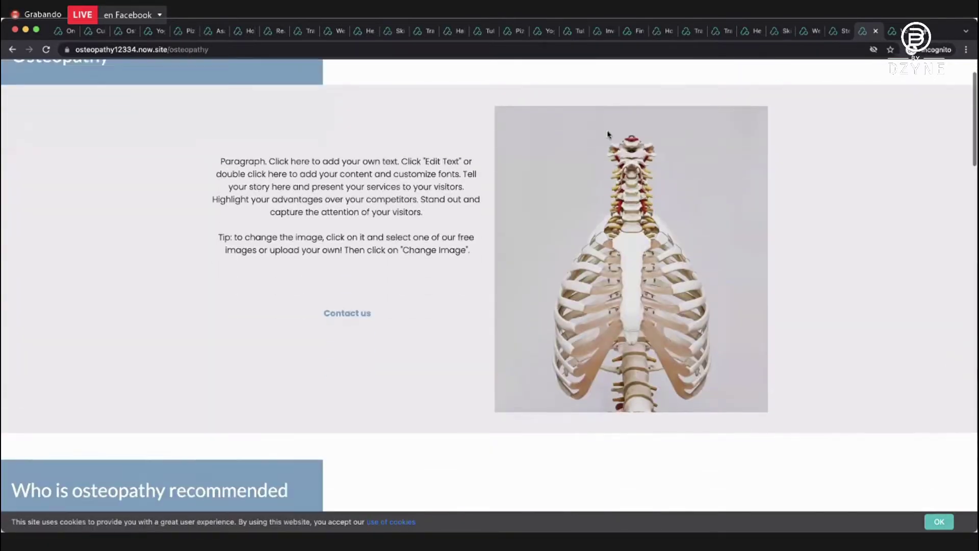
scroll(606, 133, "down", 15)
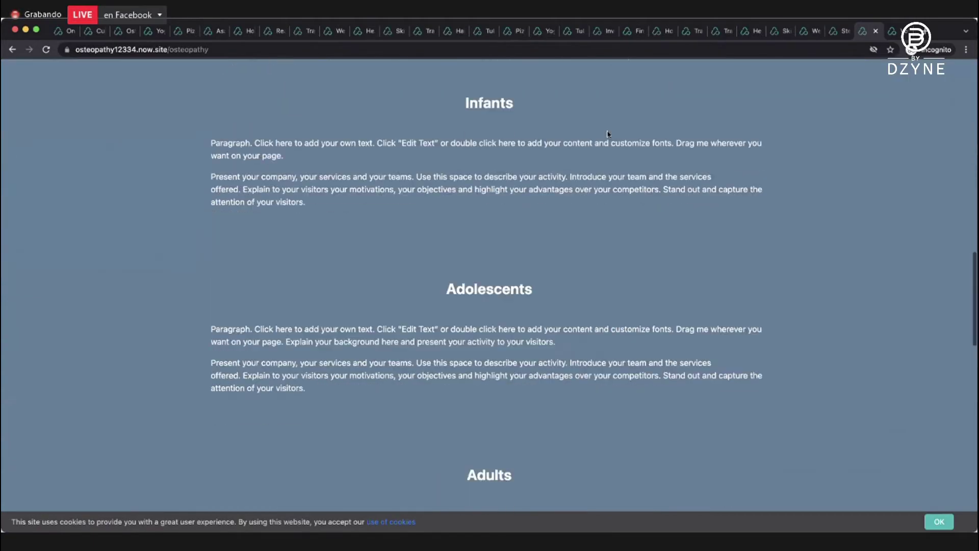
scroll(607, 134, "up", 20)
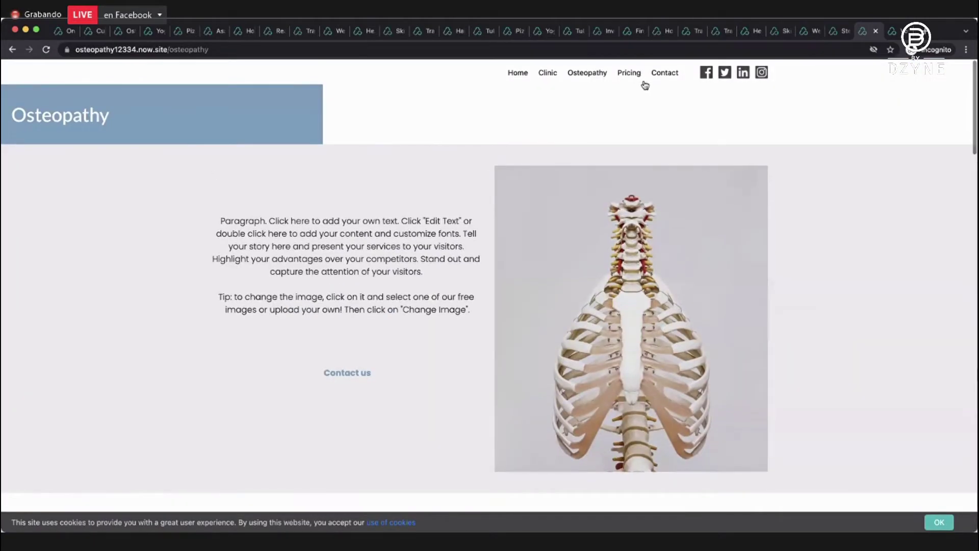
View the Pricing and Contact pages, then bring up the Steak Empire site.
left_click(637, 76)
scroll(498, 145, "down", 1)
scroll(499, 145, "up", 1)
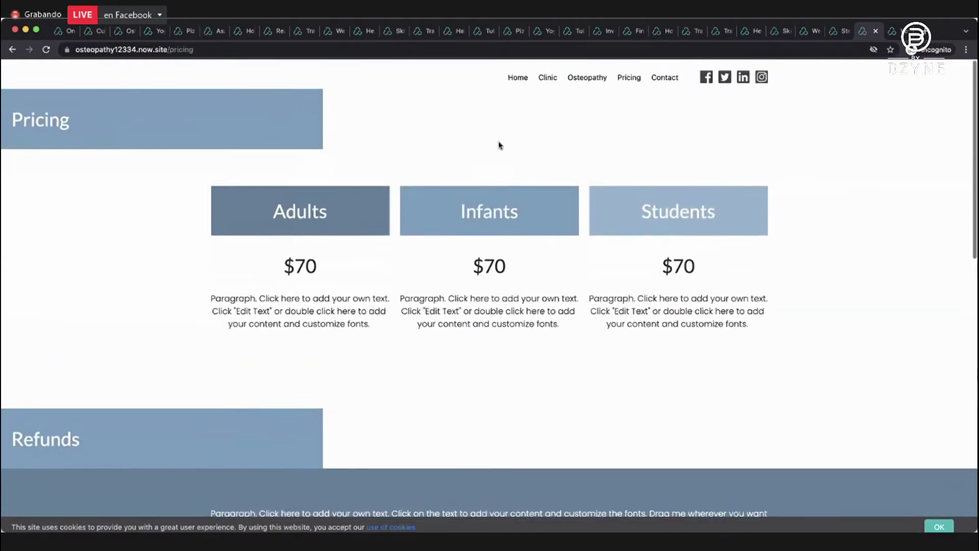
left_click(655, 74)
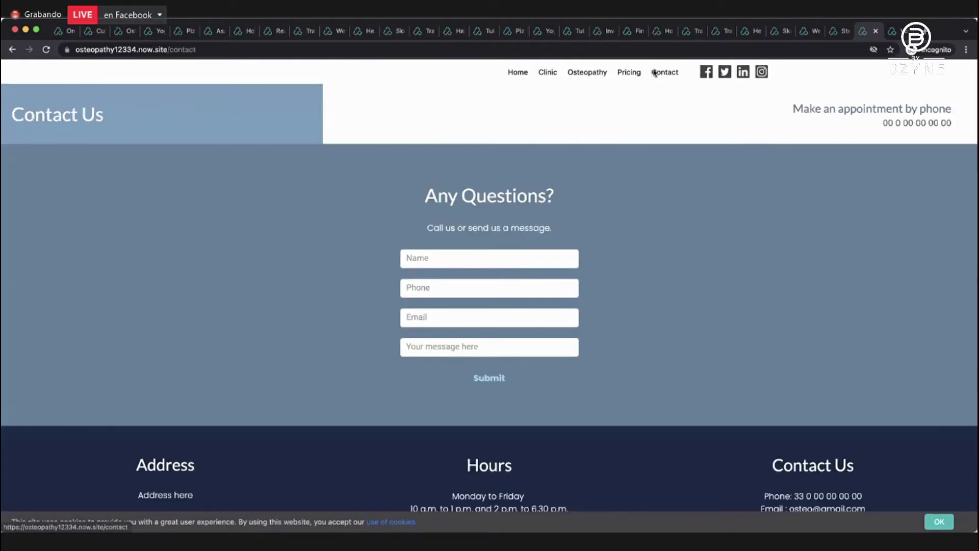
left_click(844, 36)
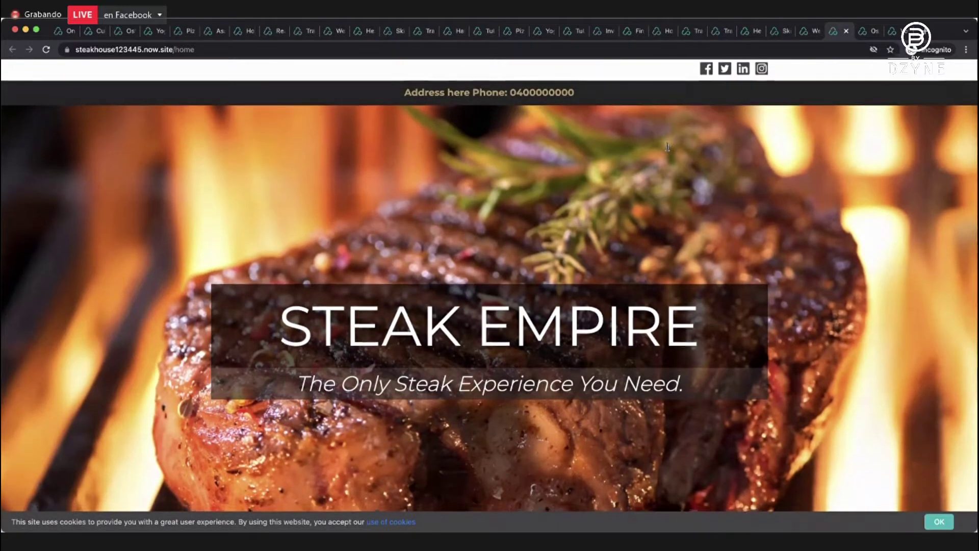
Scroll the Steak Empire home page to the footer and back, then show wlfunnel12345.now.site.
scroll(667, 149, "down", 3)
scroll(667, 150, "down", 12)
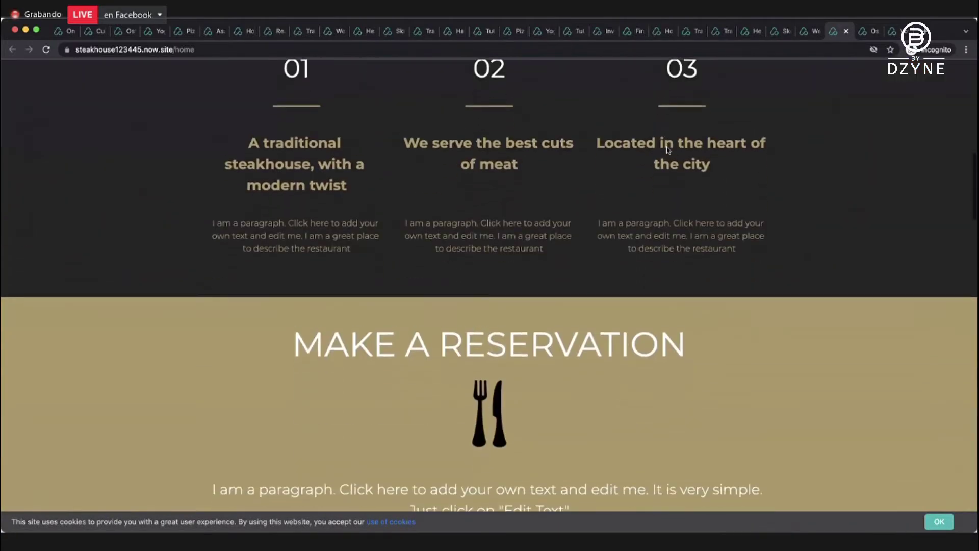
scroll(668, 150, "down", 13)
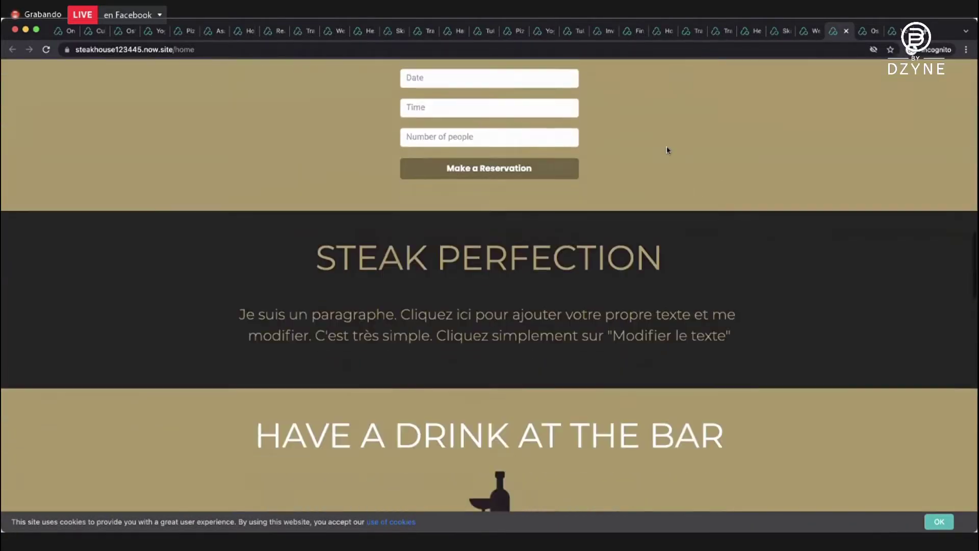
scroll(667, 148, "down", 11)
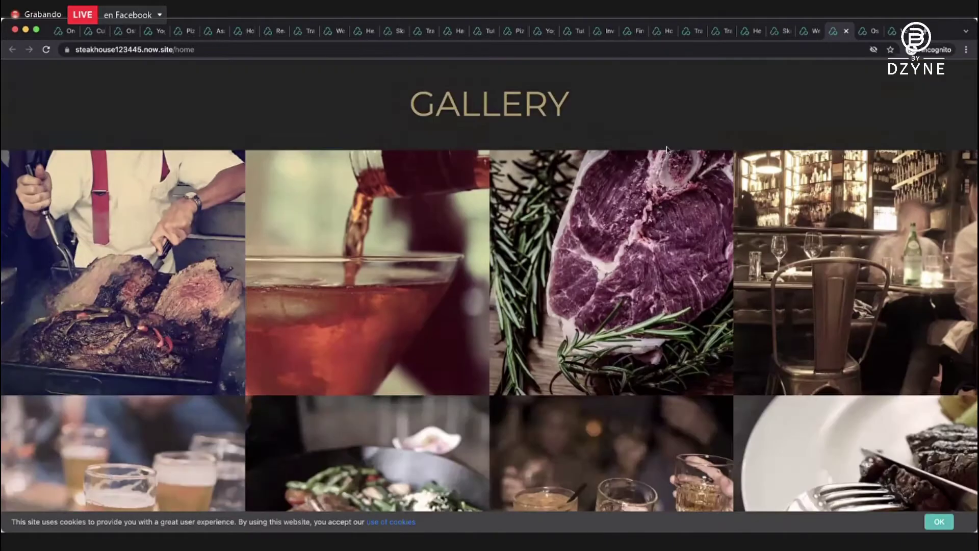
scroll(667, 150, "down", 12)
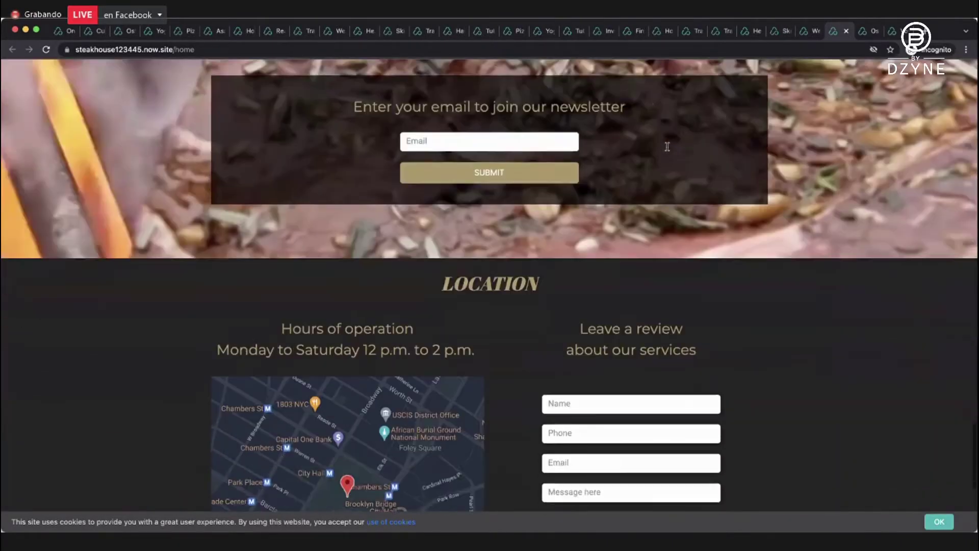
scroll(667, 149, "down", 2)
scroll(667, 149, "up", 20)
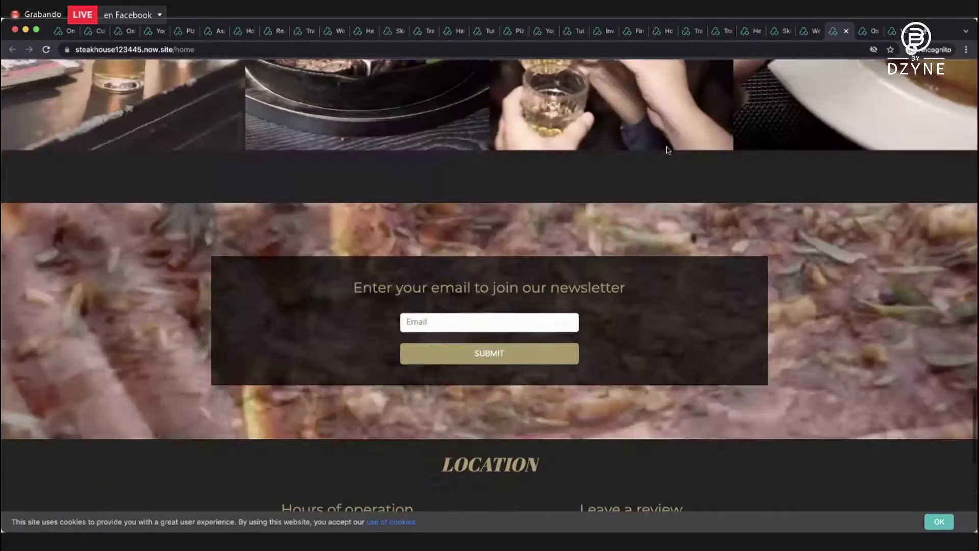
scroll(665, 146, "up", 15)
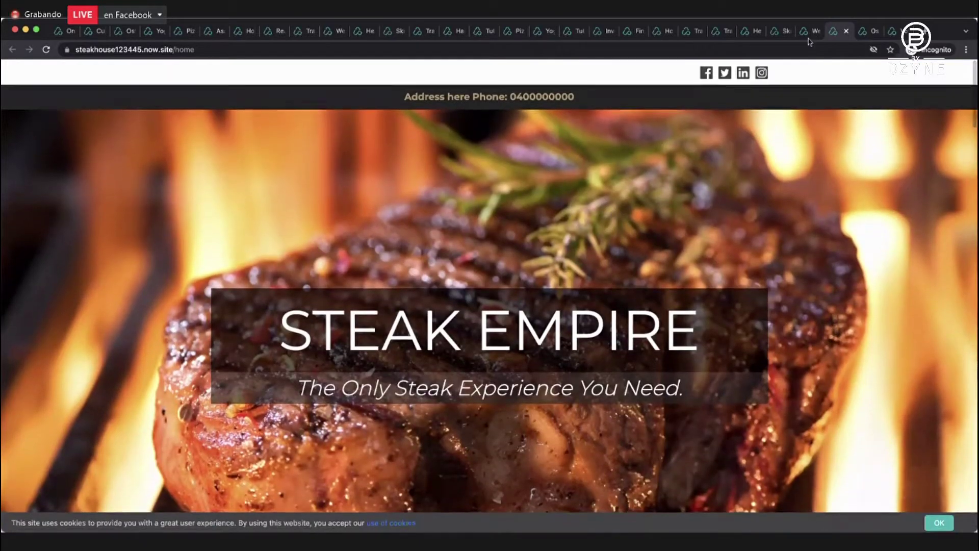
left_click(815, 32)
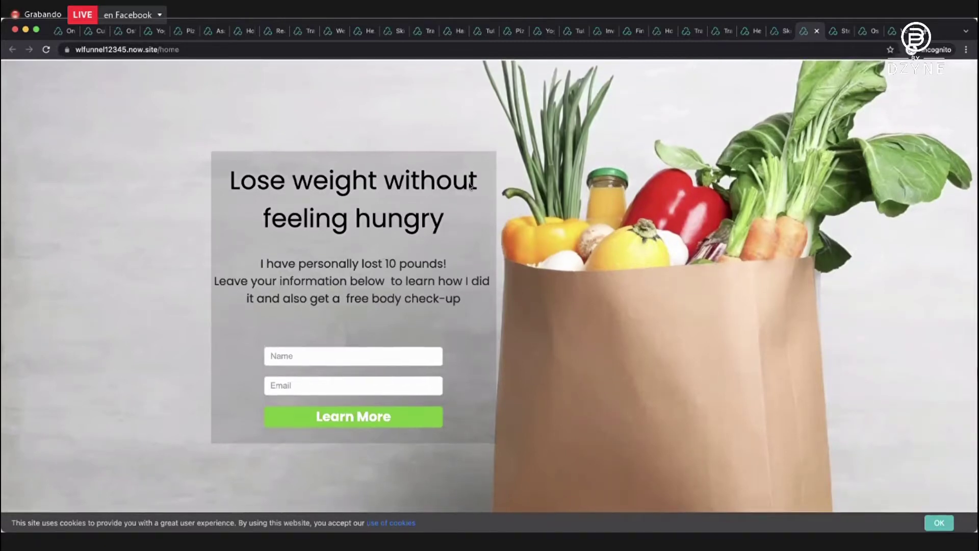
Browse the skincare, immune-system, travel and trainingfunnel23 Netflix training funnel pages in turn.
left_click(780, 37)
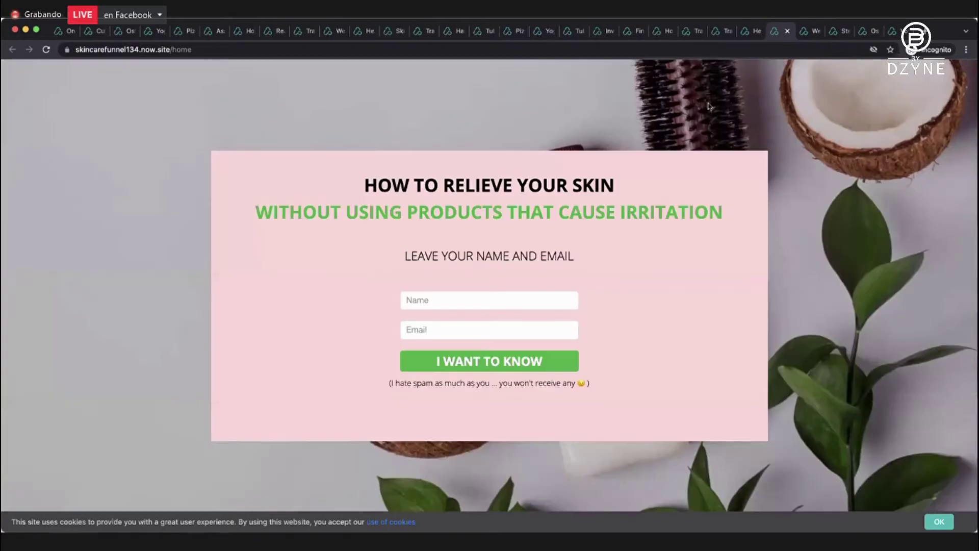
left_click(758, 34)
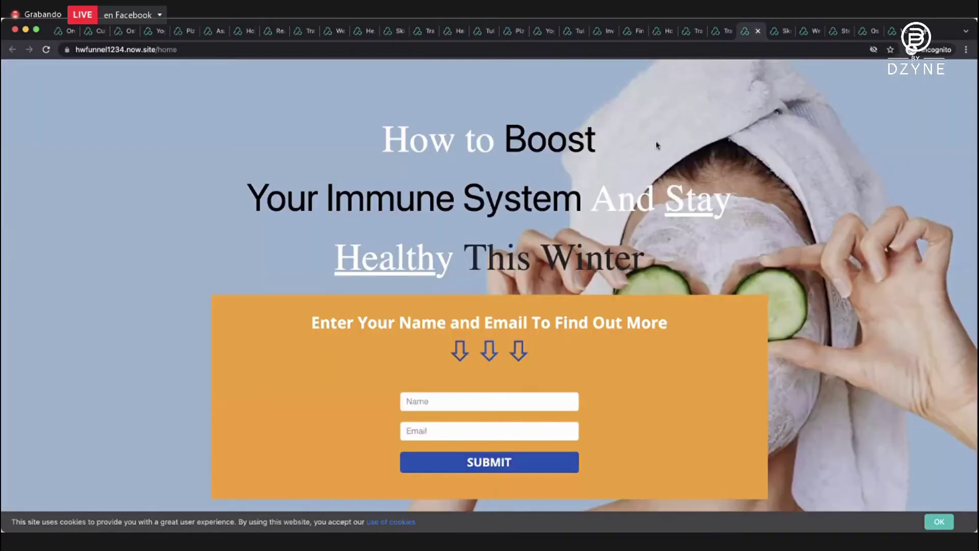
left_click(718, 32)
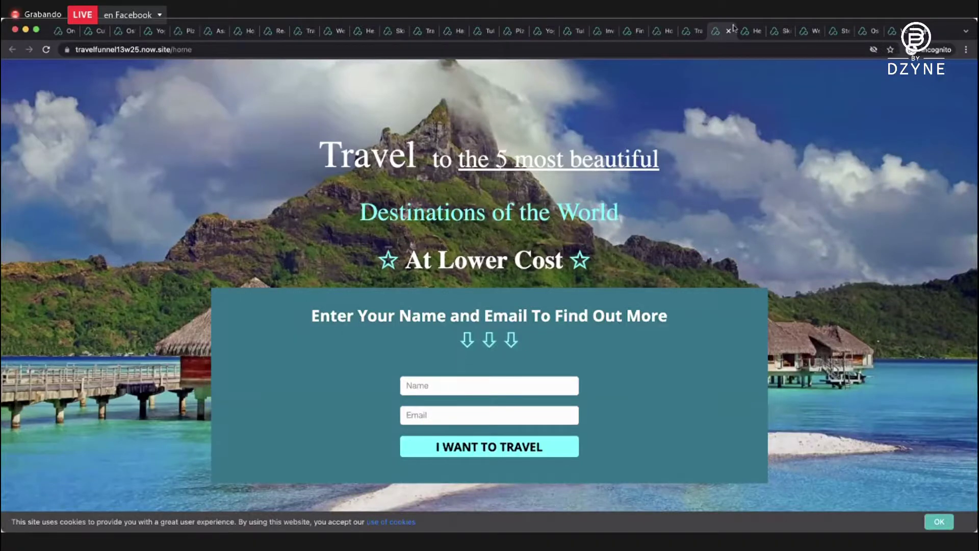
left_click(692, 31)
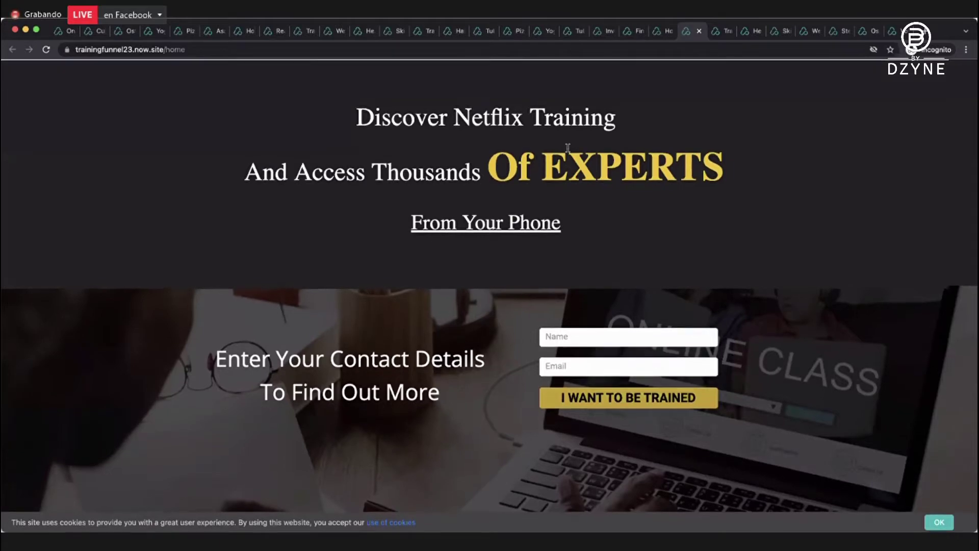
scroll(568, 148, "down", 3)
scroll(568, 147, "up", 3)
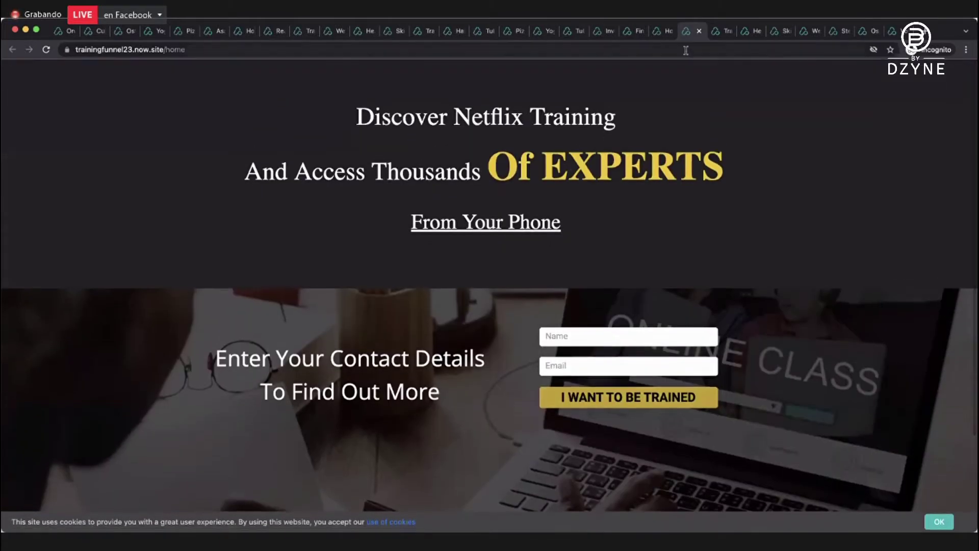
Switch to homestaging124.now.site and scroll through its home page.
left_click(666, 33)
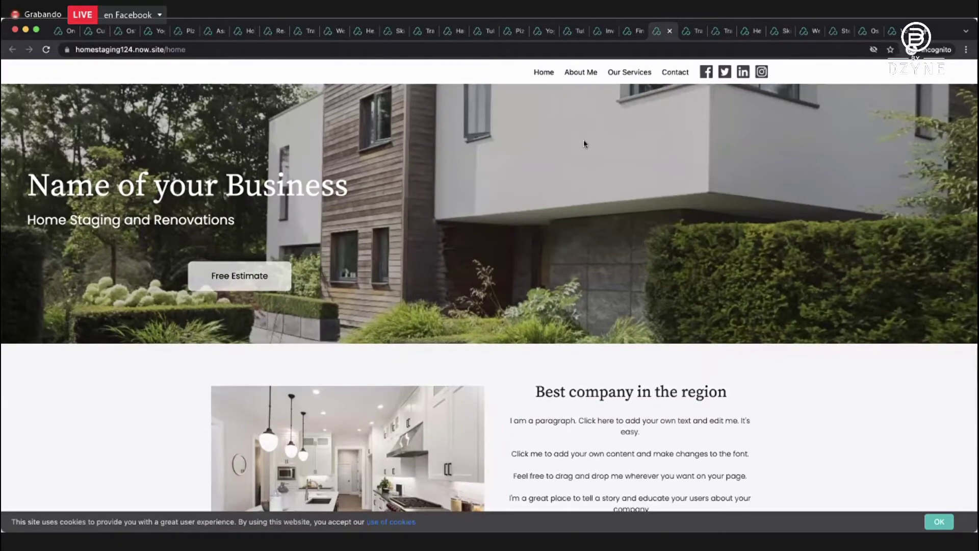
scroll(584, 142, "down", 3)
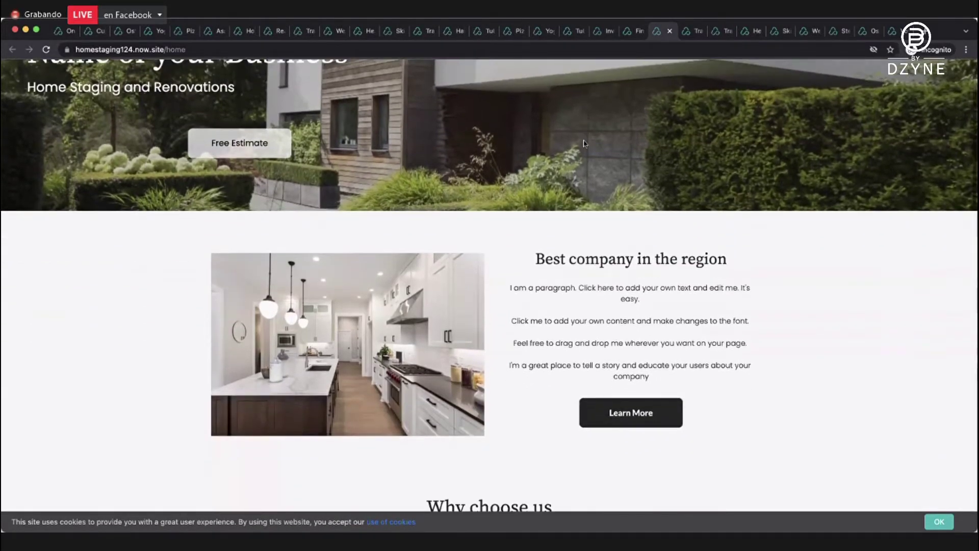
scroll(584, 143, "down", 12)
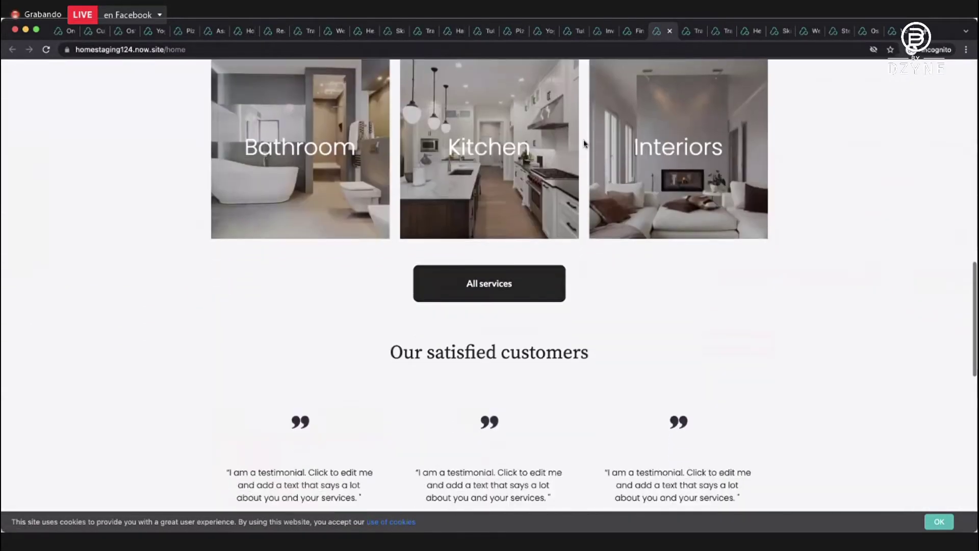
scroll(584, 143, "down", 10)
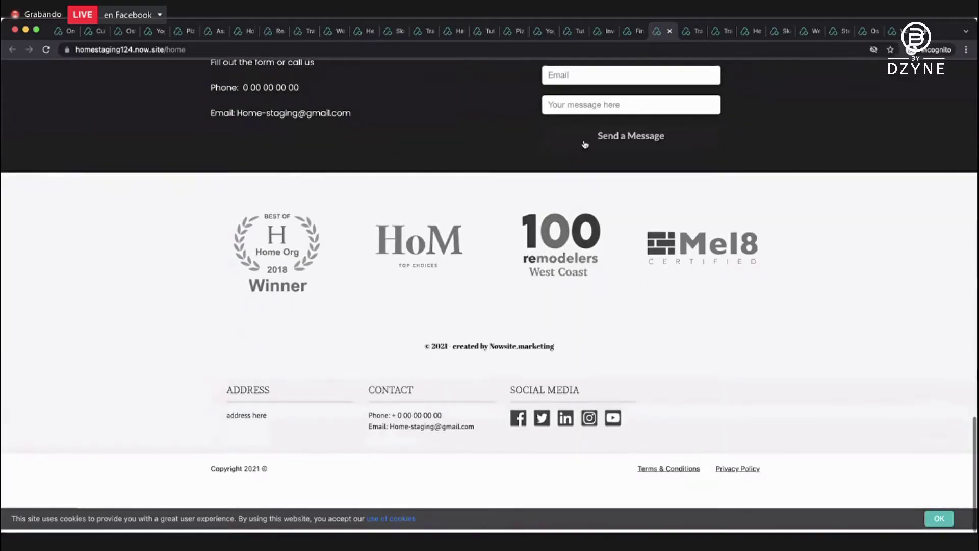
scroll(585, 143, "up", 20)
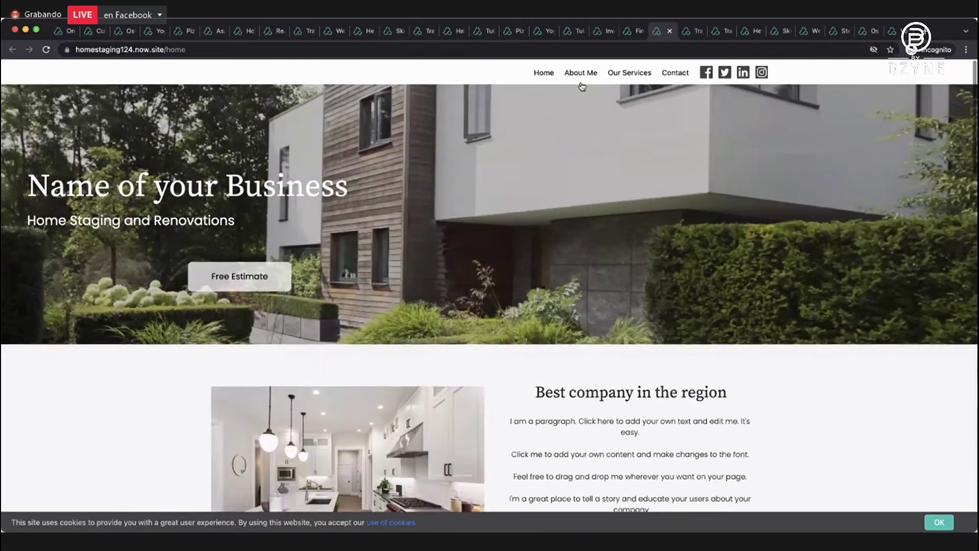
View and scroll the home-staging site's About Me page.
left_click(581, 72)
scroll(570, 182, "down", 1)
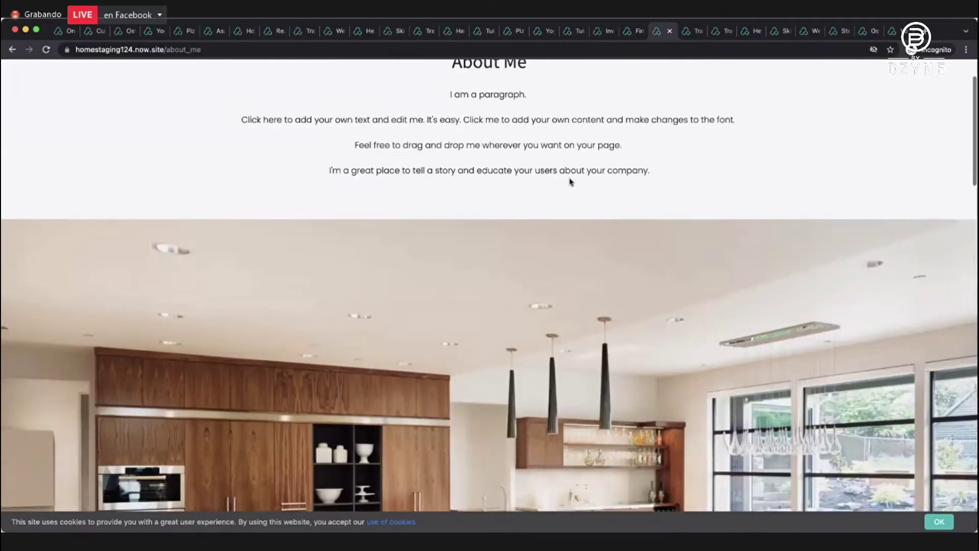
scroll(570, 182, "down", 15)
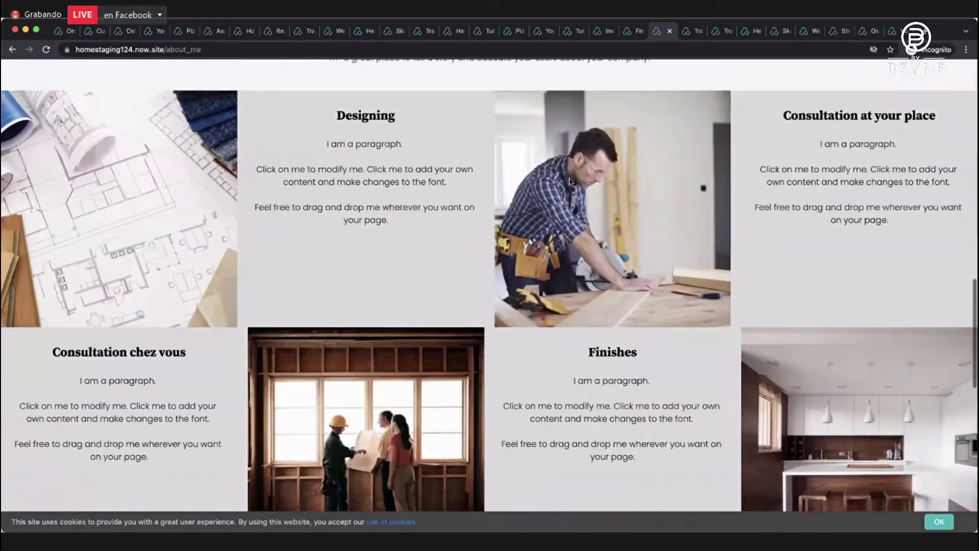
scroll(569, 181, "down", 5)
scroll(570, 181, "up", 20)
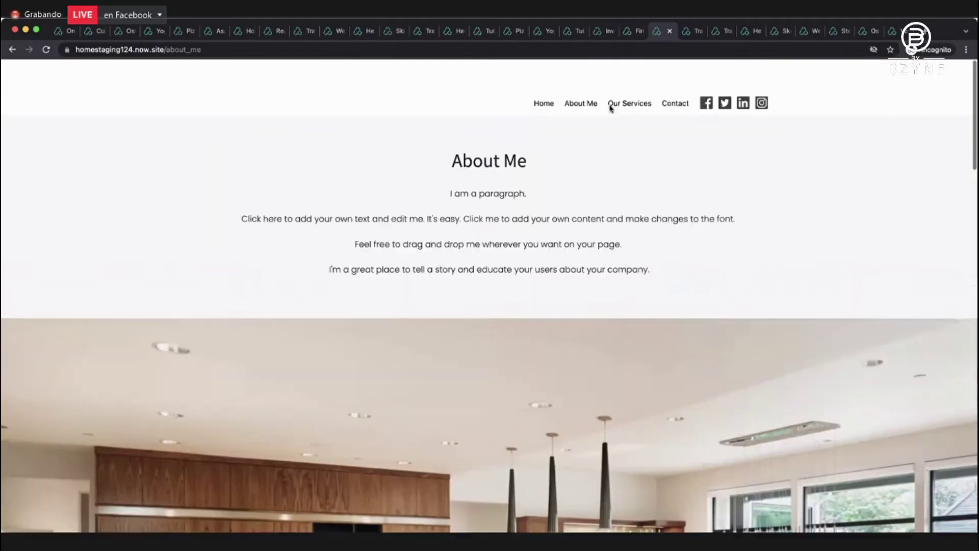
scroll(610, 107, "down", 1)
Browse the Our Services image grid and follow the Bathroom service link to a blocked page.
left_click(612, 72)
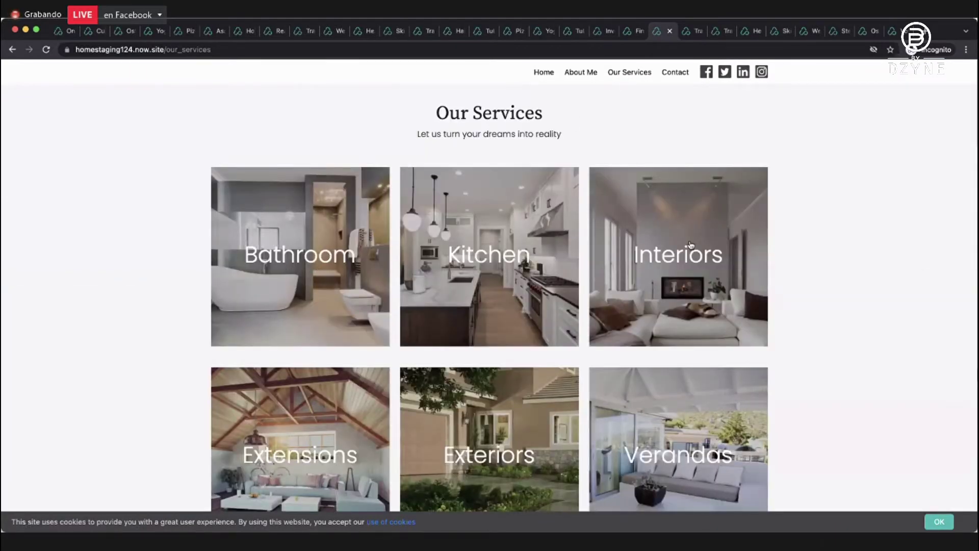
scroll(690, 245, "down", 5)
scroll(690, 245, "up", 2)
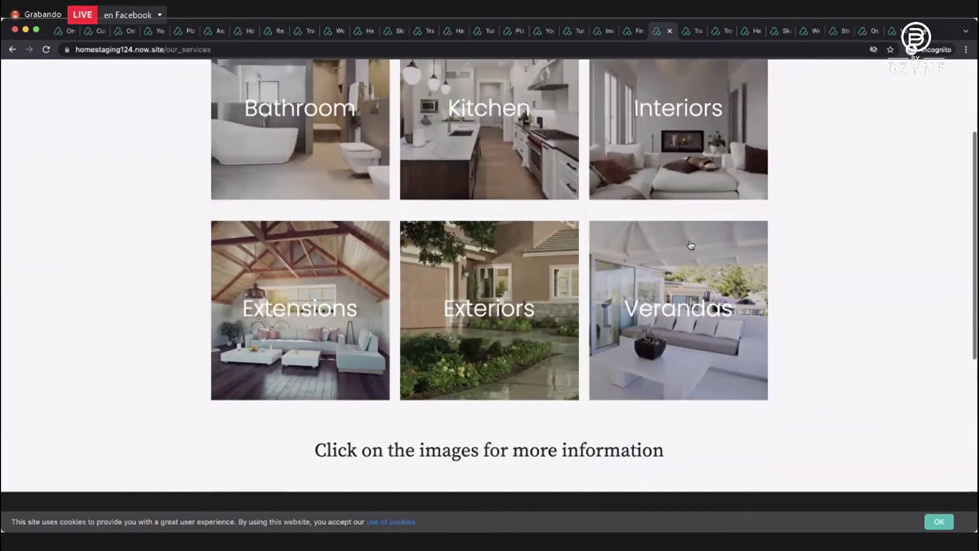
scroll(690, 244, "up", 3)
left_click(303, 263)
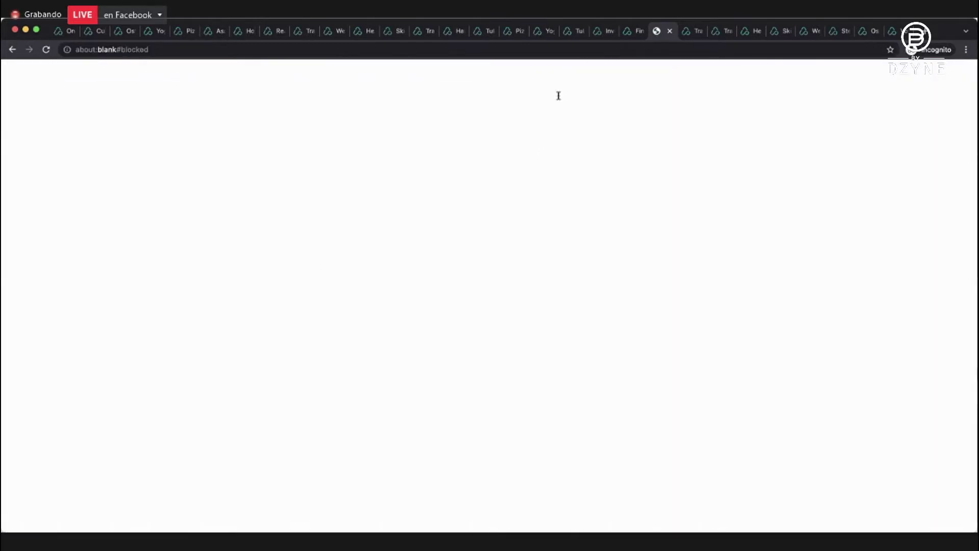
Switch to the financejfr finance sample site and scroll through it.
left_click(634, 34)
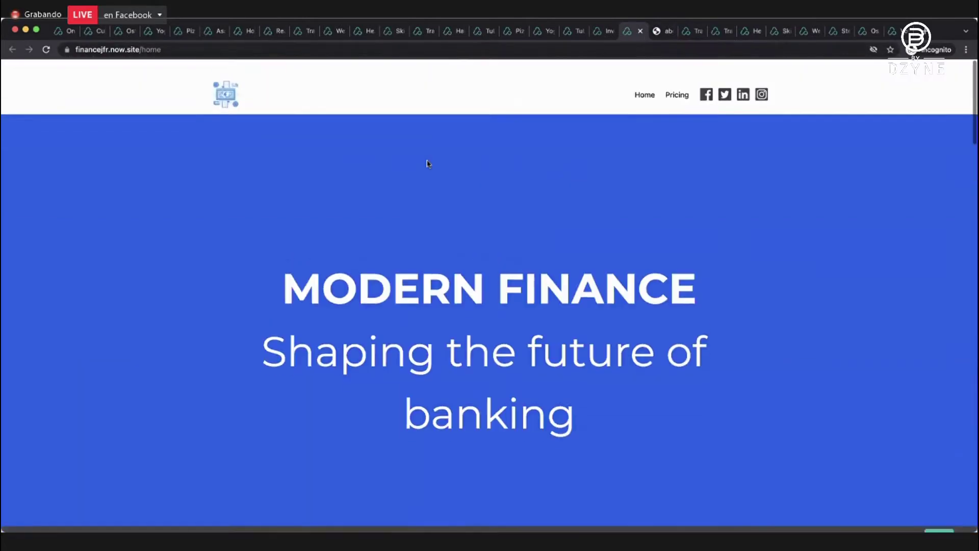
scroll(427, 161, "down", 4)
scroll(428, 162, "down", 20)
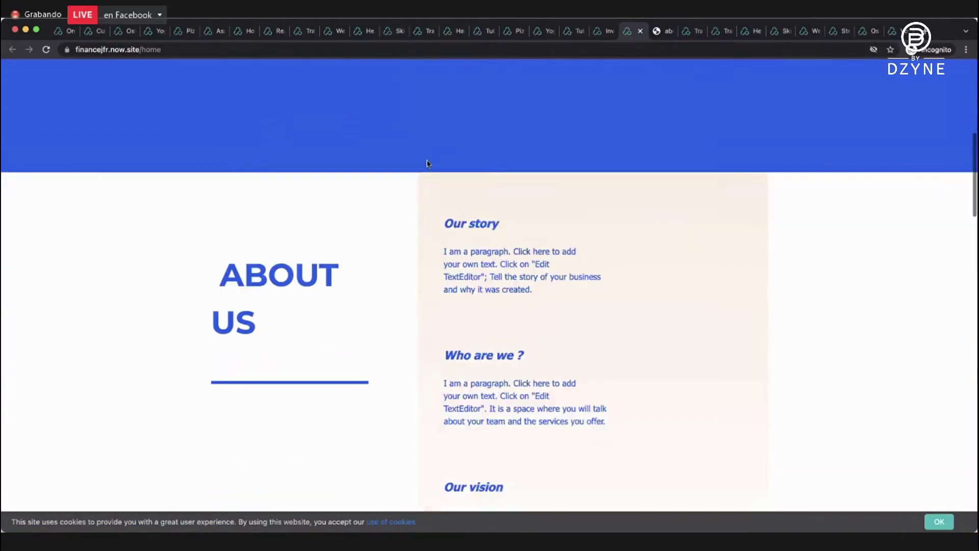
scroll(427, 164, "down", 3)
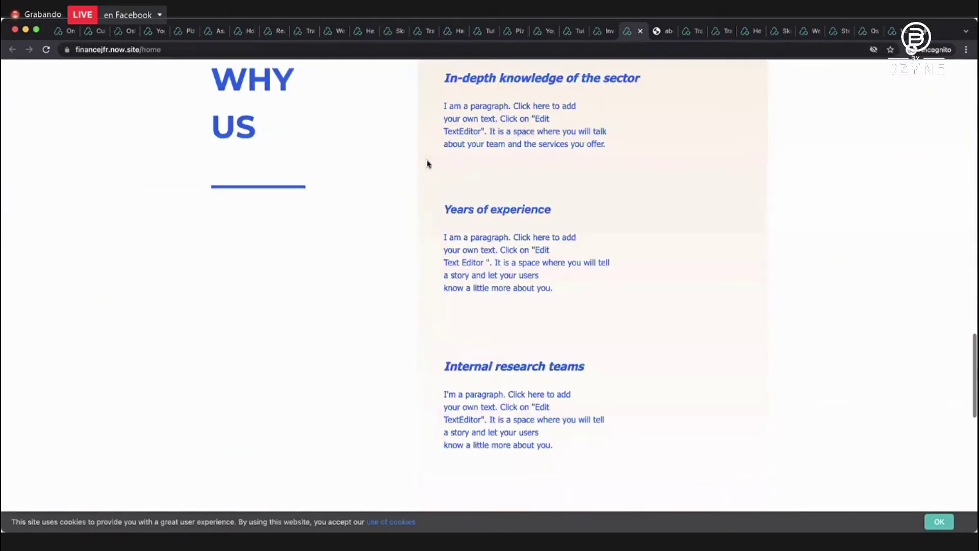
scroll(428, 162, "up", 10)
Tour the Renaud capital investing site's home, About Me and Portfolio pages, then show the tutoring site.
left_click(606, 32)
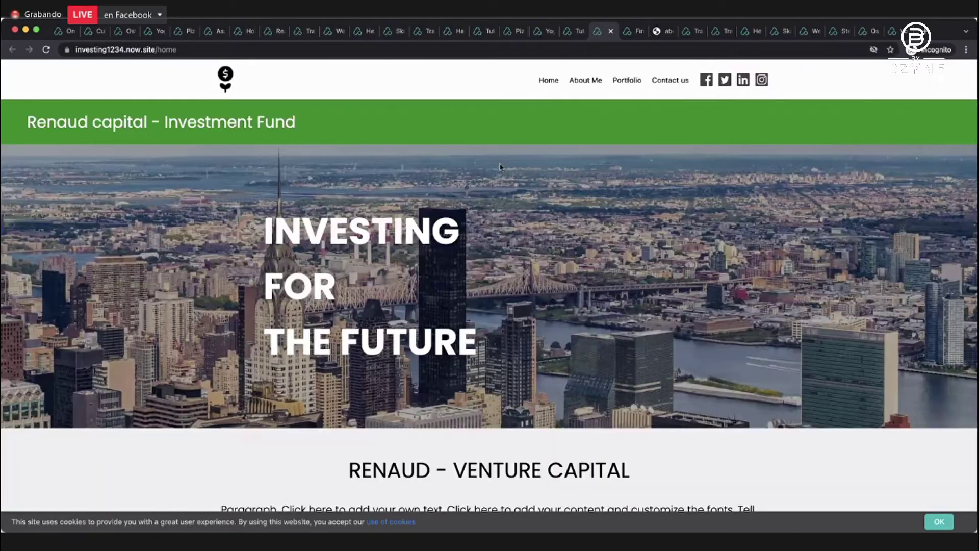
scroll(500, 168, "down", 1)
scroll(500, 167, "down", 15)
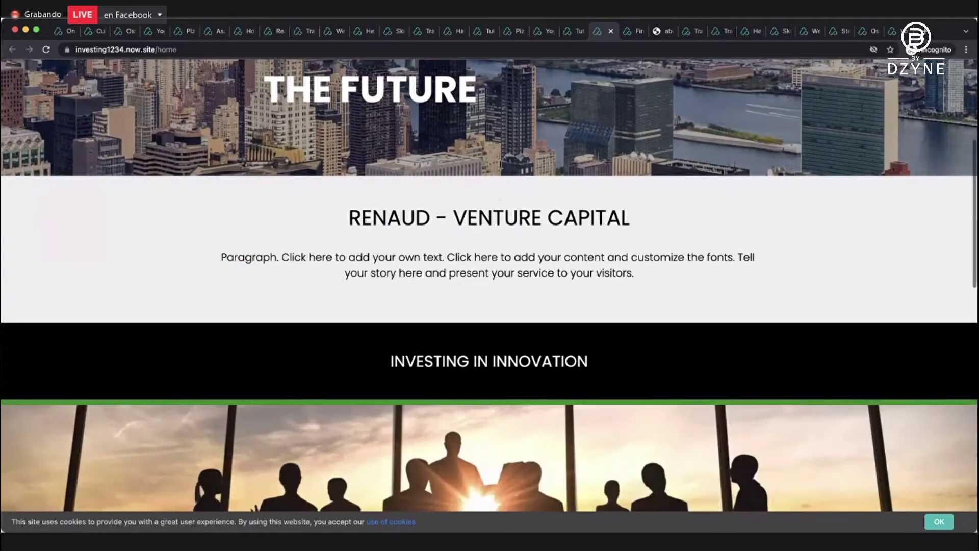
scroll(502, 169, "up", 15)
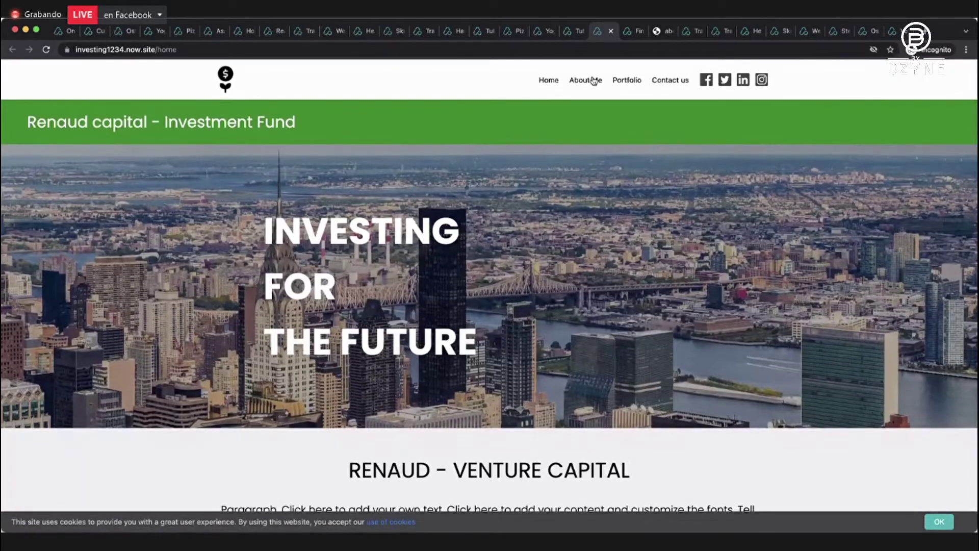
left_click(591, 82)
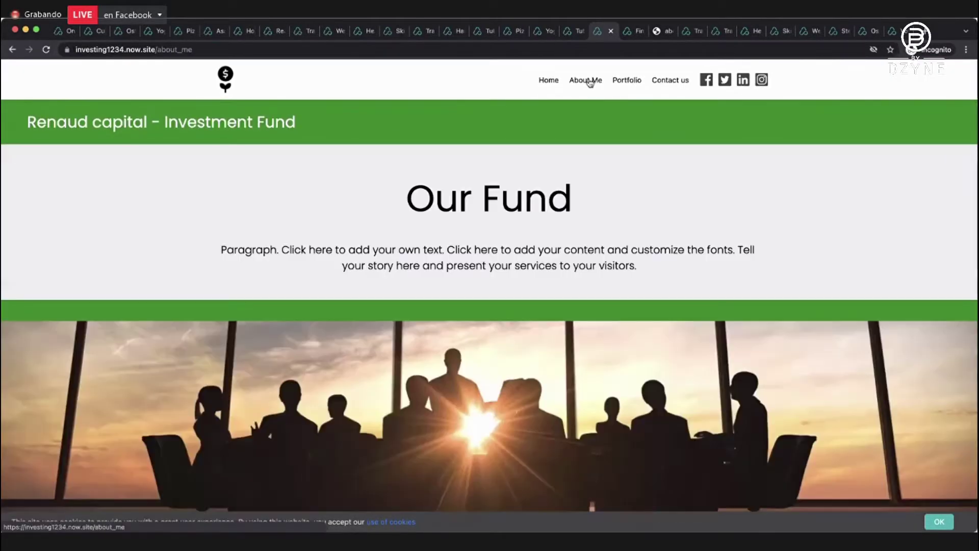
left_click(619, 82)
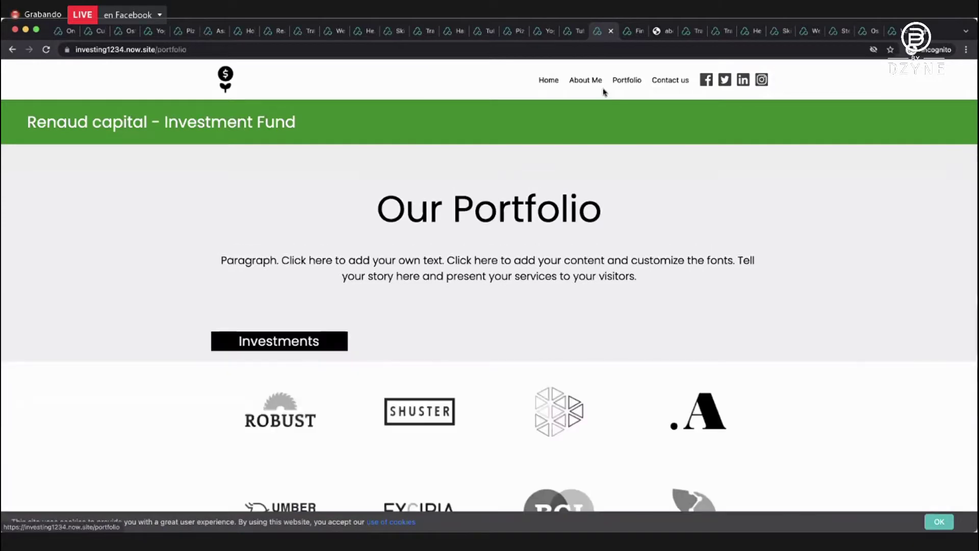
left_click(580, 31)
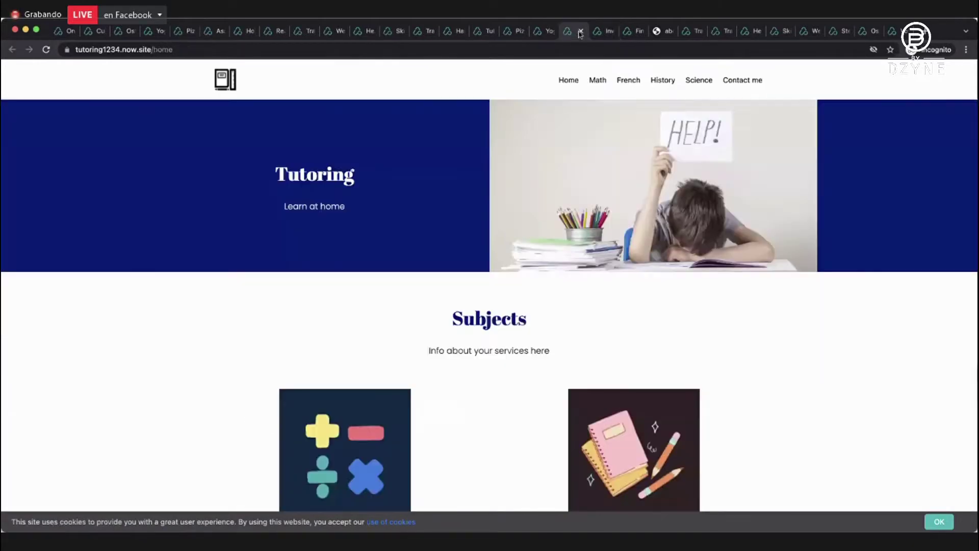
Scroll through the tutoring1234 home page and its Subjects section.
scroll(512, 154, "down", 1)
scroll(513, 154, "down", 14)
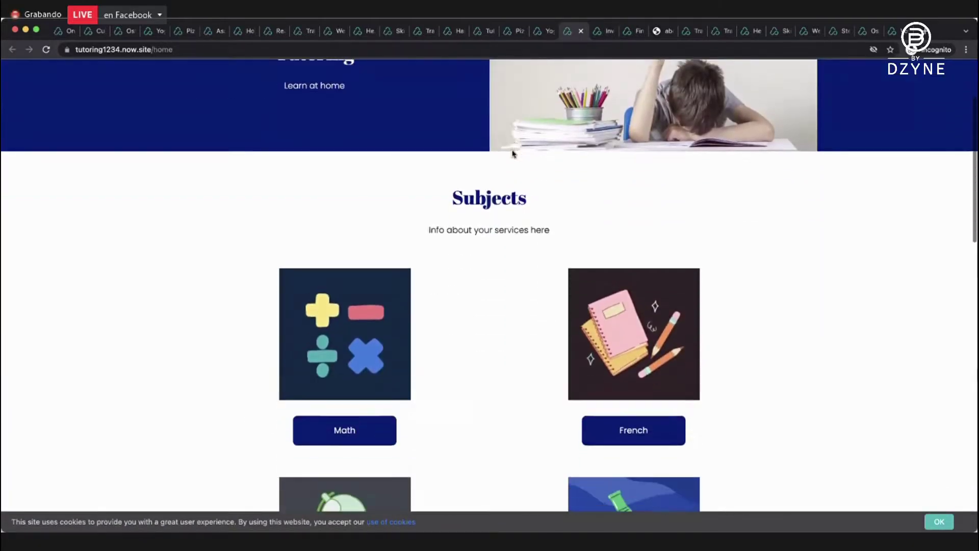
scroll(513, 154, "down", 8)
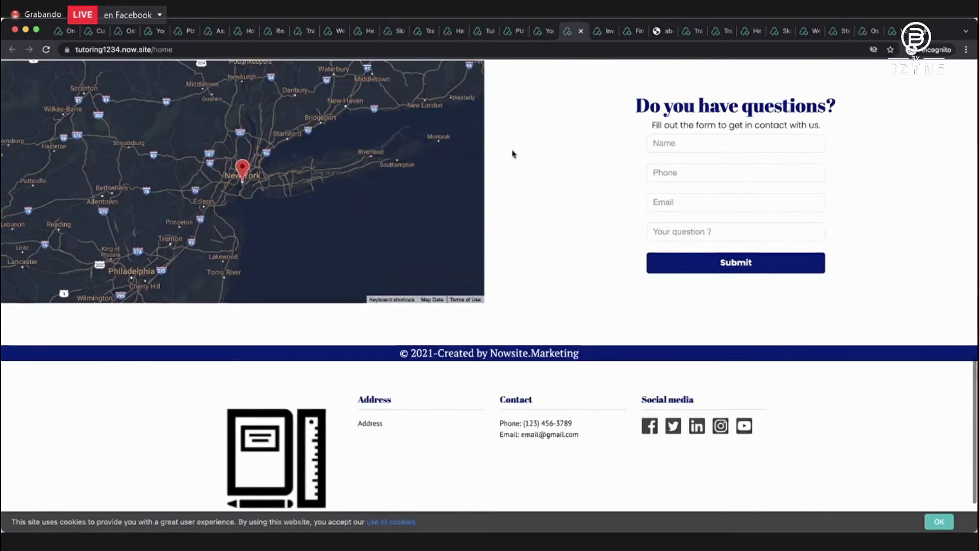
scroll(512, 154, "up", 20)
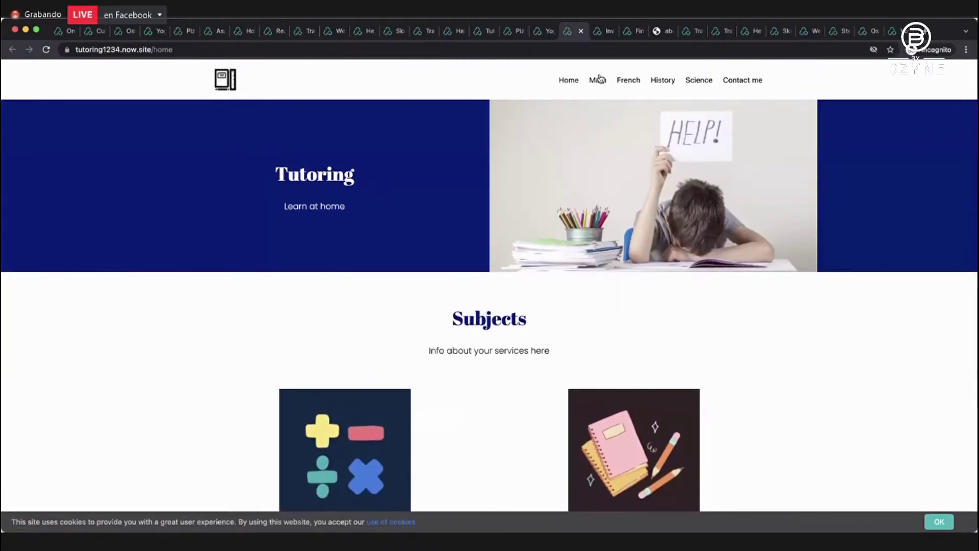
View the Math, French, History and Science subject pages, then bring up yoga97.now.site.
left_click(596, 81)
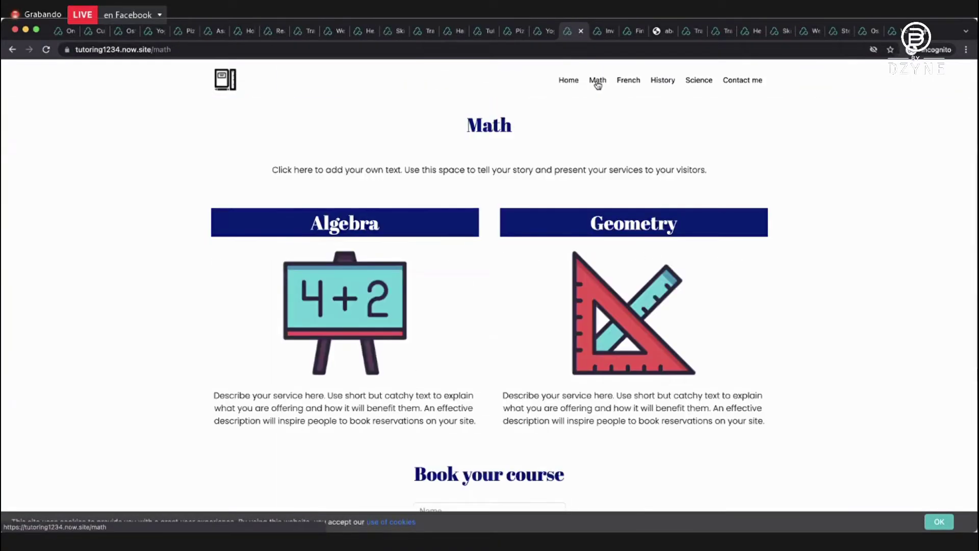
left_click(628, 81)
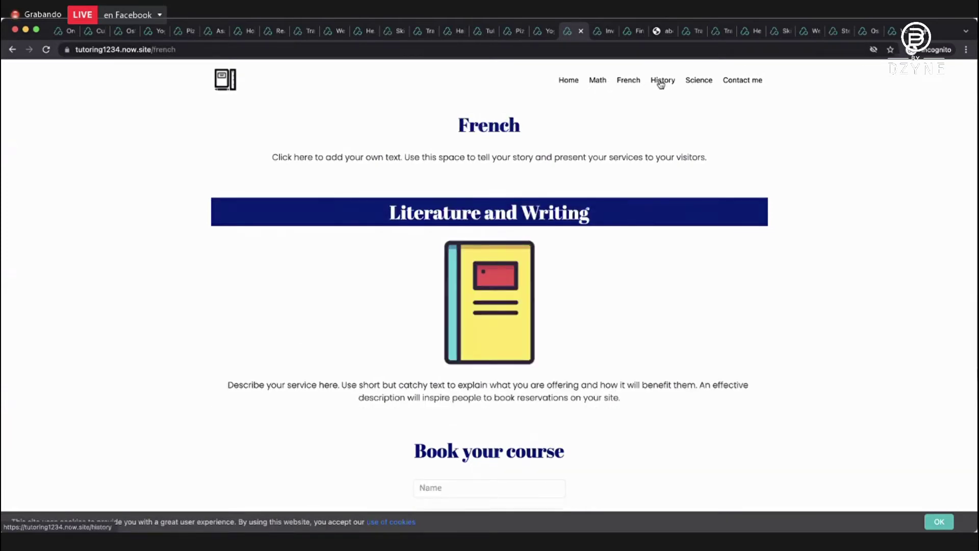
left_click(661, 81)
left_click(694, 81)
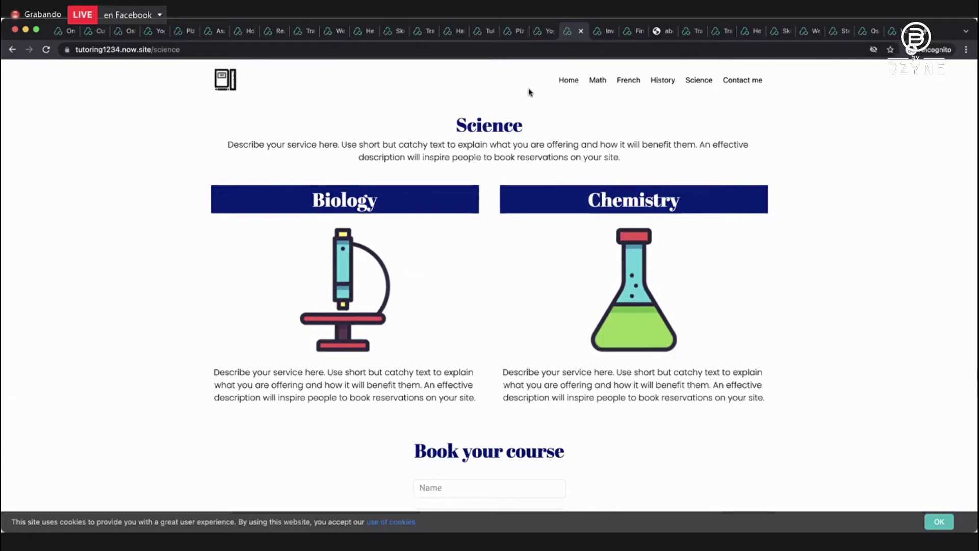
left_click(541, 31)
Scroll through the Discover Yoga home page and back up.
scroll(468, 131, "down", 6)
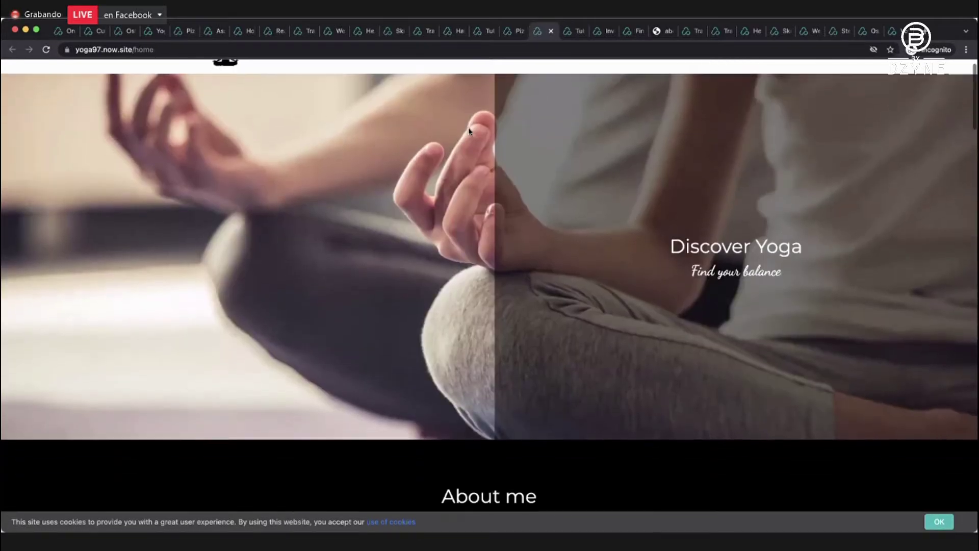
scroll(468, 132, "down", 10)
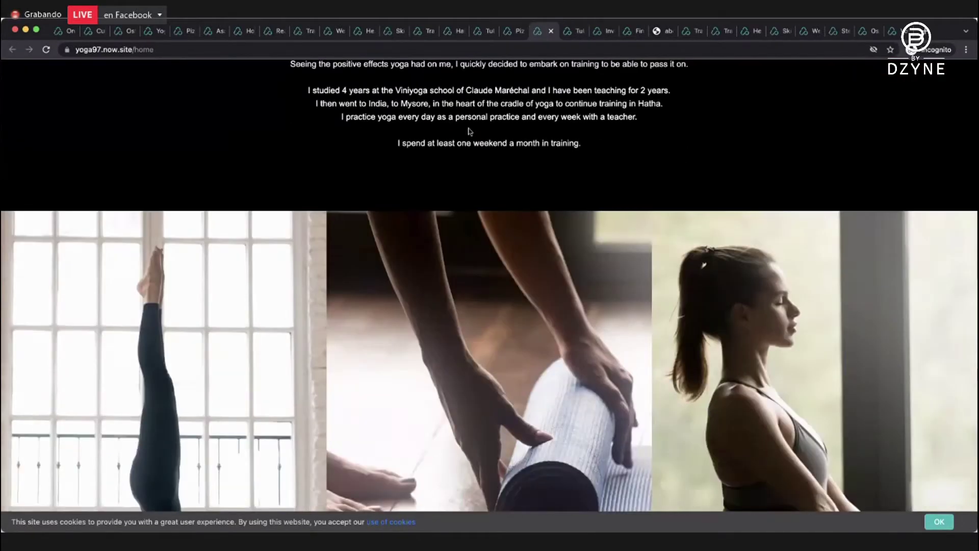
scroll(468, 132, "down", 10)
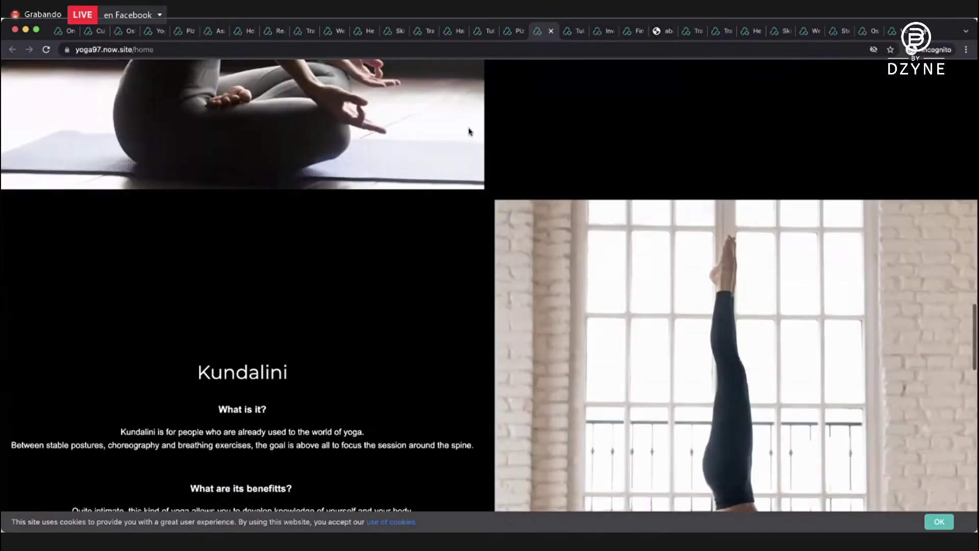
scroll(469, 132, "down", 10)
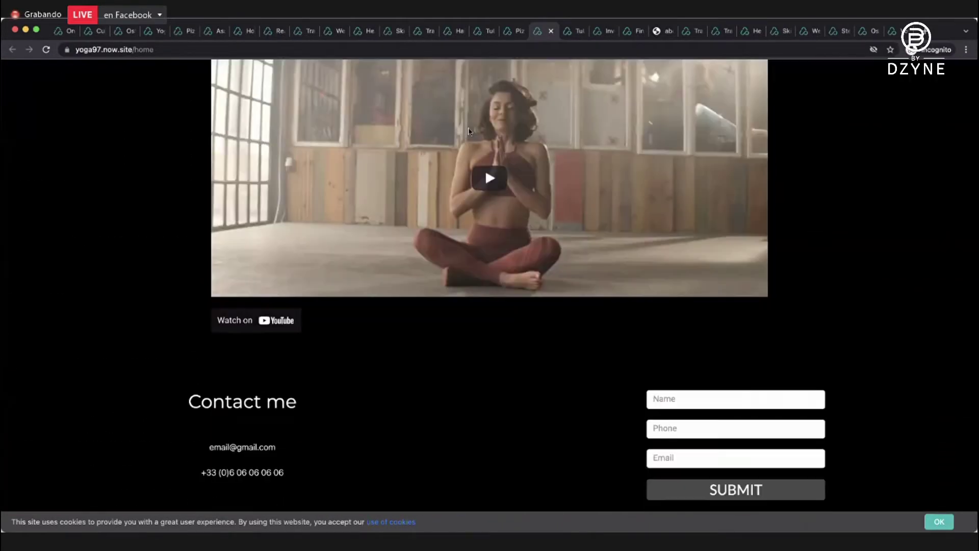
scroll(469, 132, "up", 15)
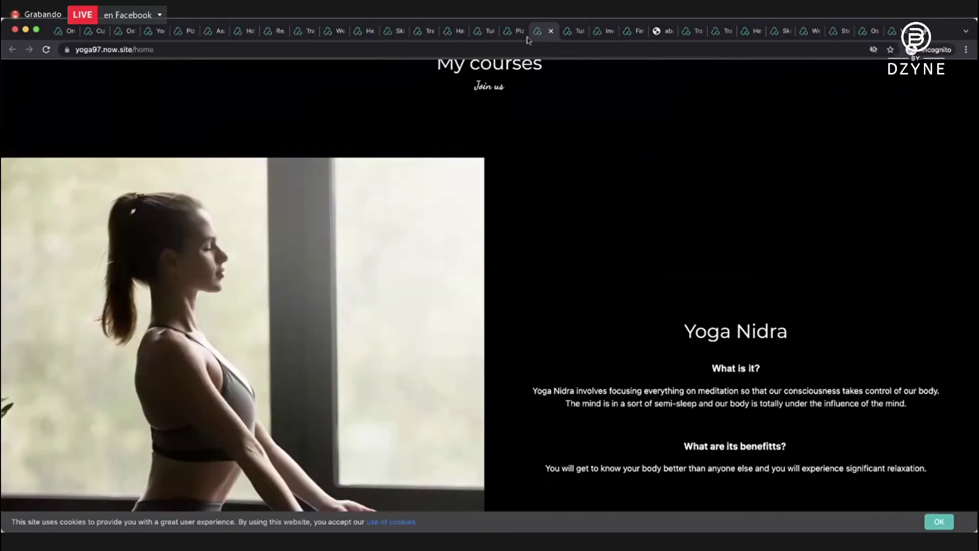
Scroll the La Casa pizzeria site, then show the tutoria1233 Spanish Tutoría home page.
key("ctrl+shift+Tab")
scroll(486, 137, "down", 10)
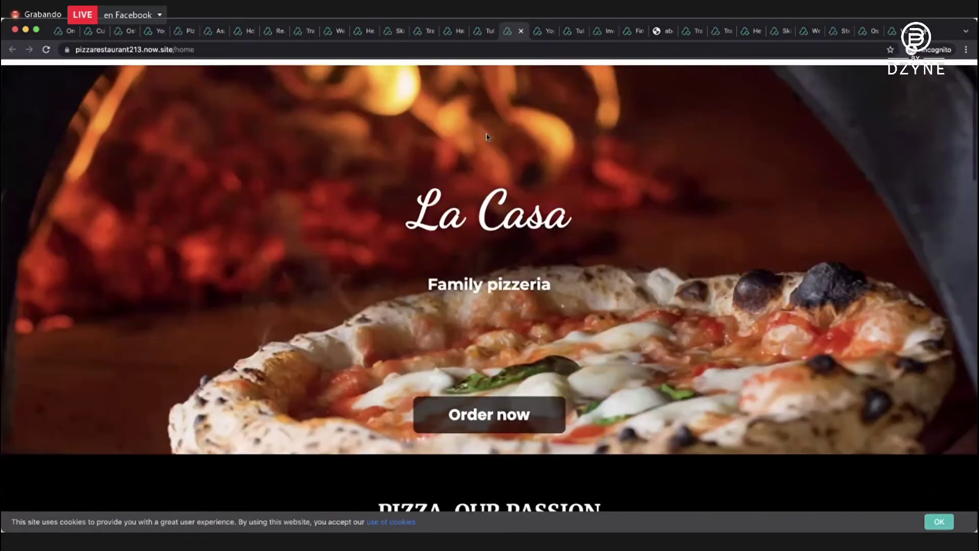
scroll(487, 136, "down", 15)
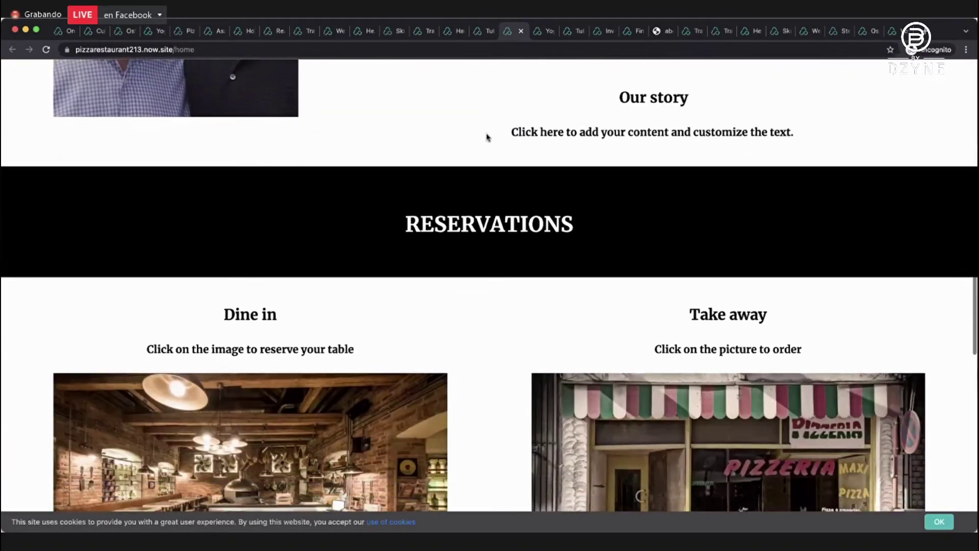
scroll(487, 137, "down", 5)
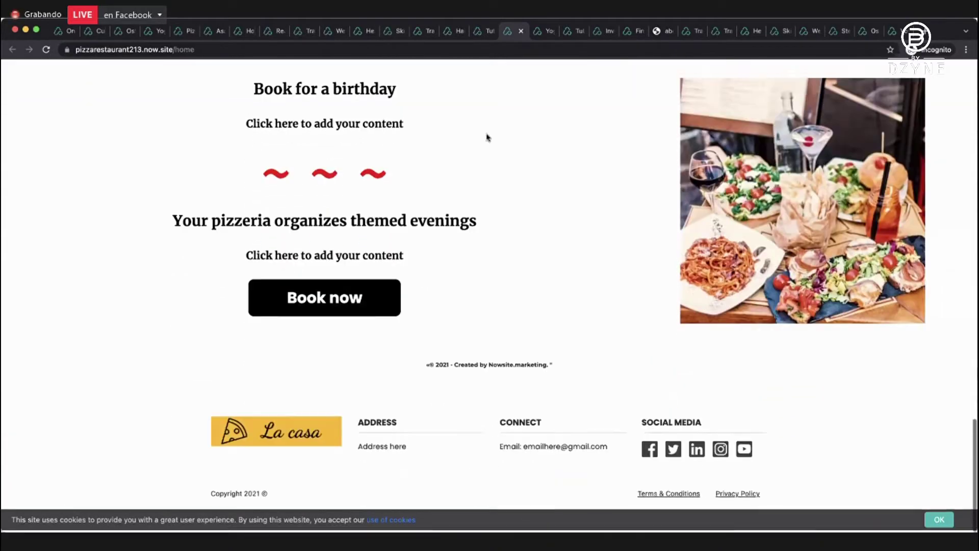
scroll(487, 137, "up", 20)
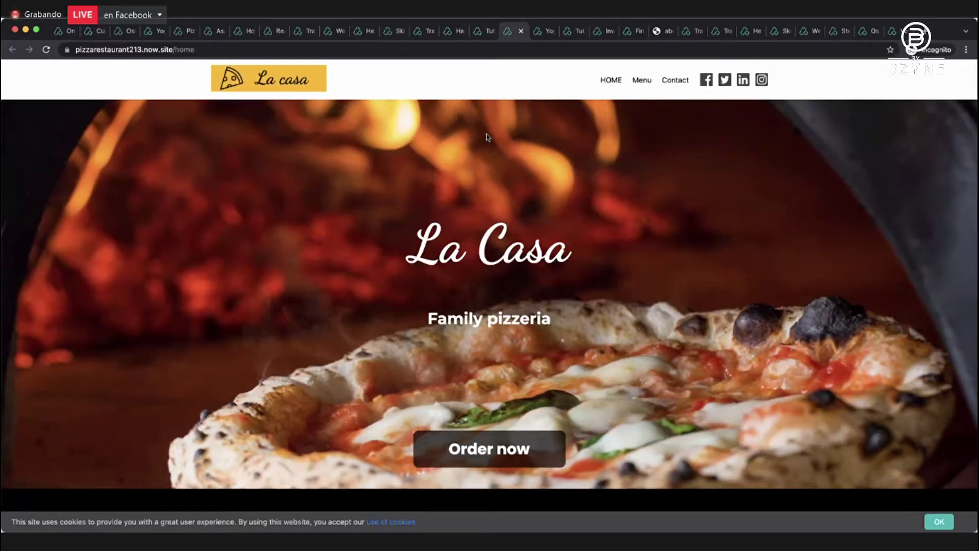
left_click(491, 32)
scroll(412, 153, "up", 1)
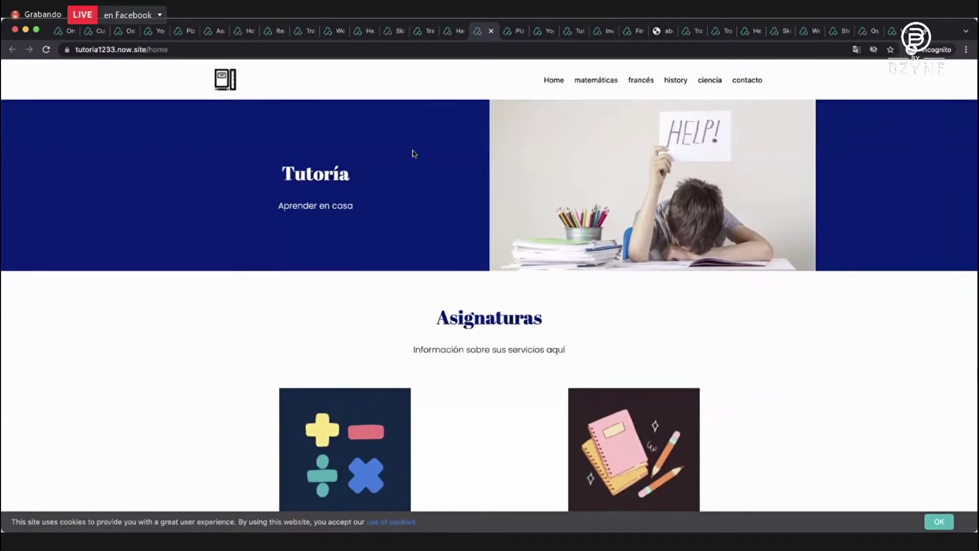
Switch to the hair salon sample site and scroll through it.
left_click(455, 32)
scroll(458, 163, "down", 15)
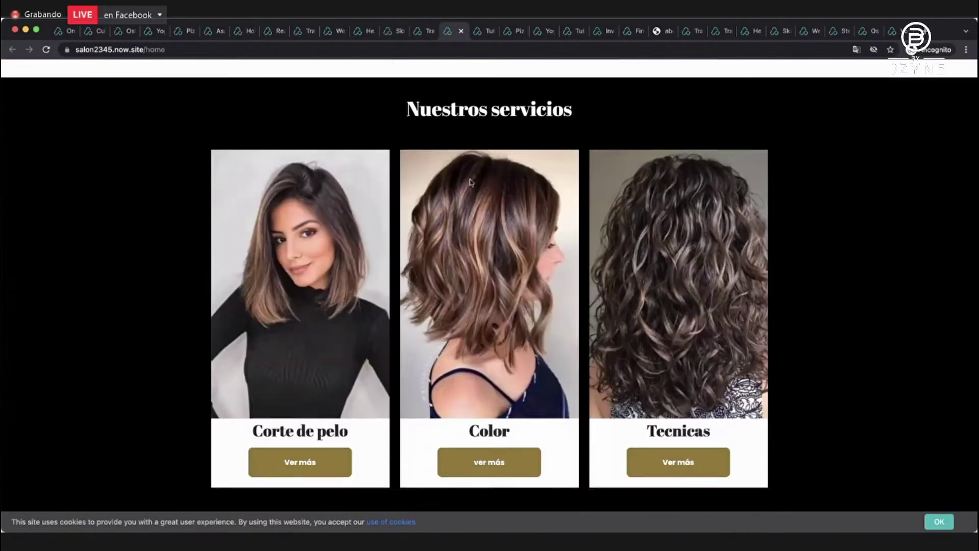
scroll(470, 182, "down", 10)
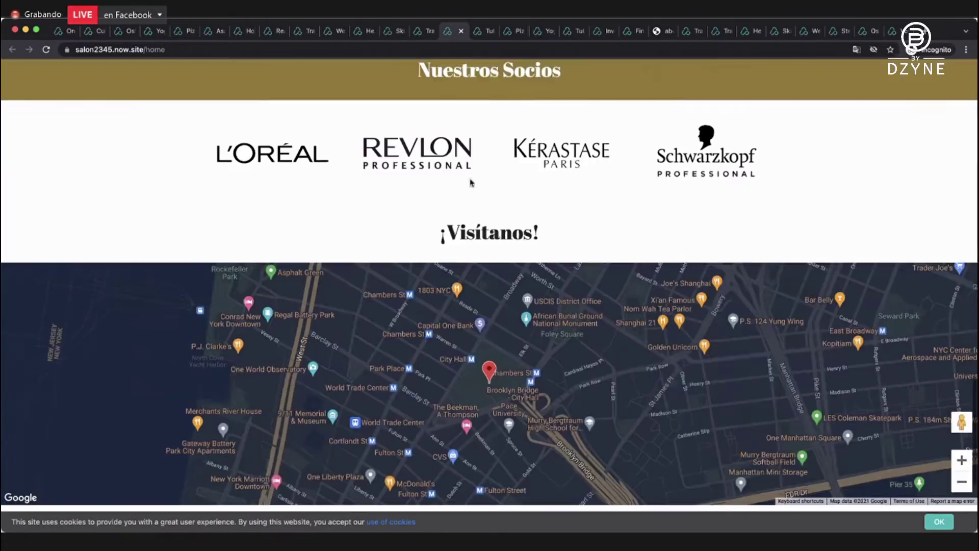
scroll(470, 183, "up", 15)
Preview the formacion1233, skin-care, wellness, weight-loss, travel, real-estate and home-staging sites.
left_click(430, 35)
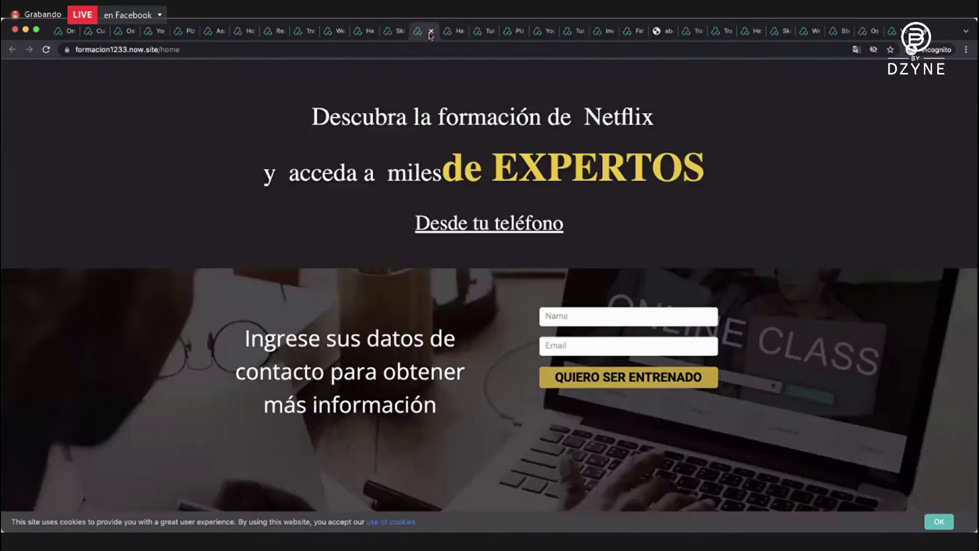
left_click(401, 33)
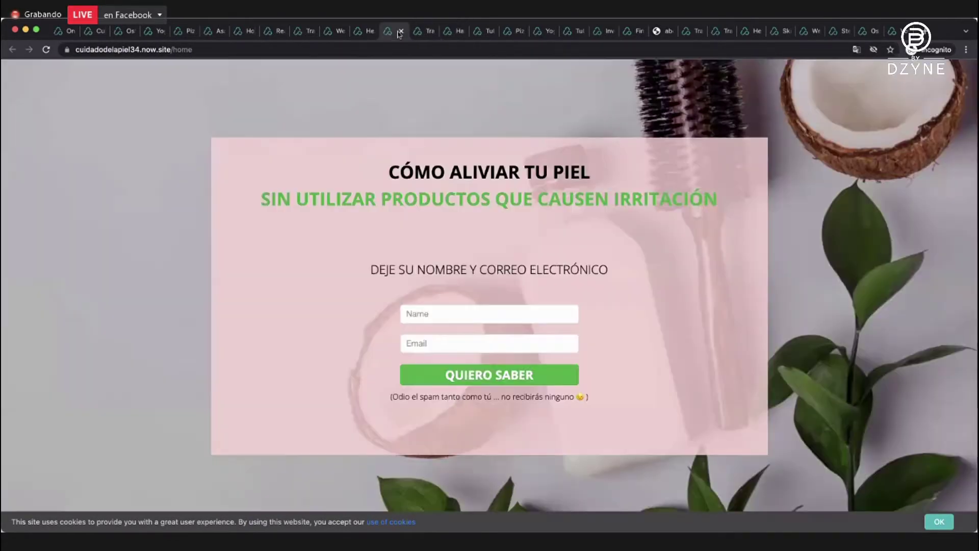
left_click(370, 34)
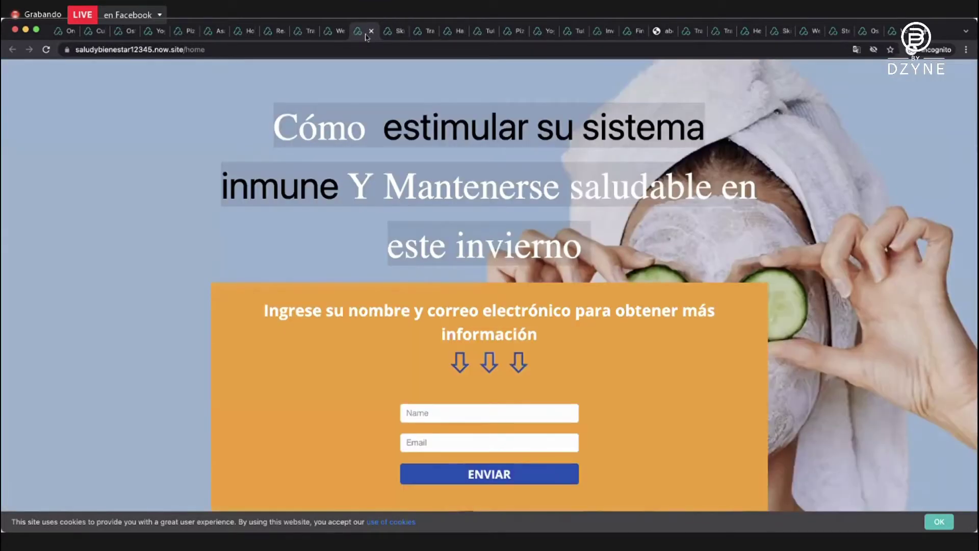
left_click(334, 33)
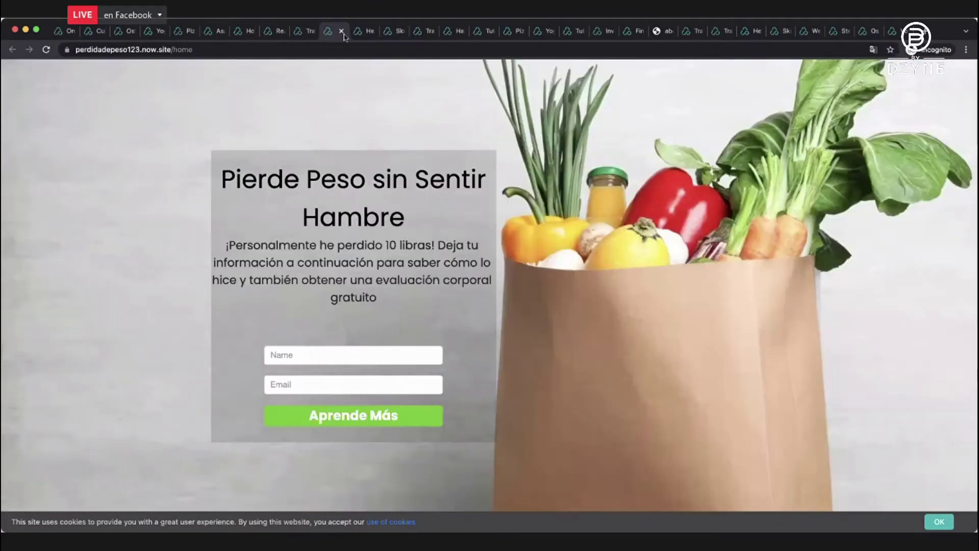
left_click(305, 32)
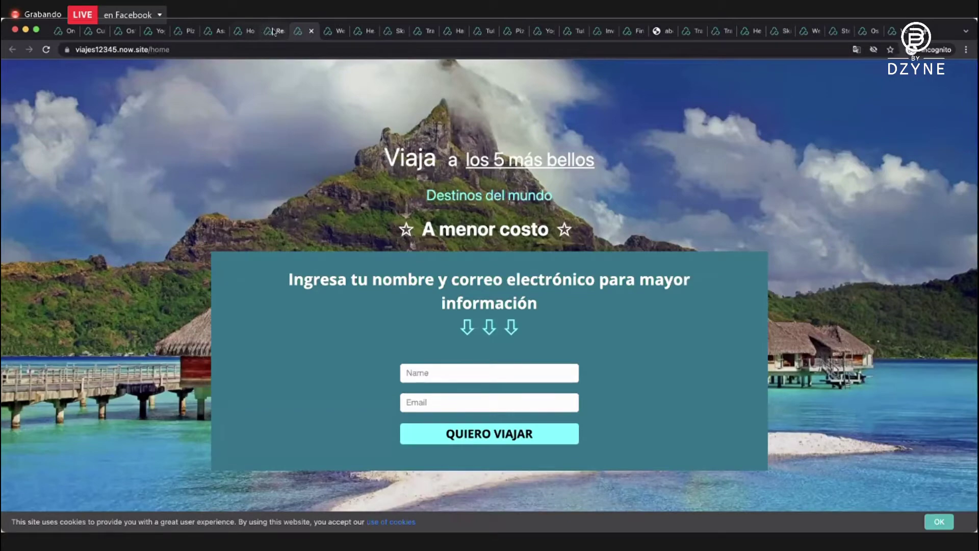
left_click(273, 31)
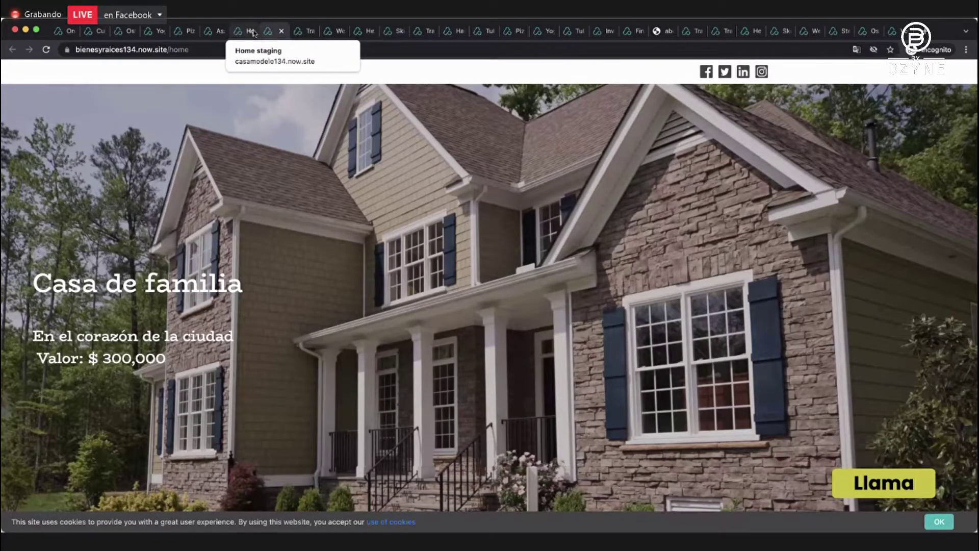
left_click(253, 33)
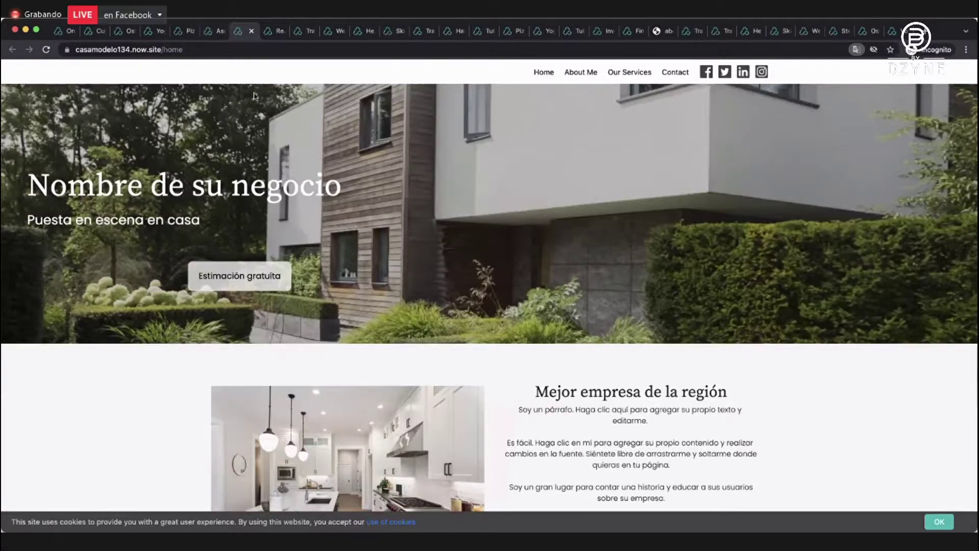
scroll(255, 97, "down", 10)
scroll(255, 96, "up", 10)
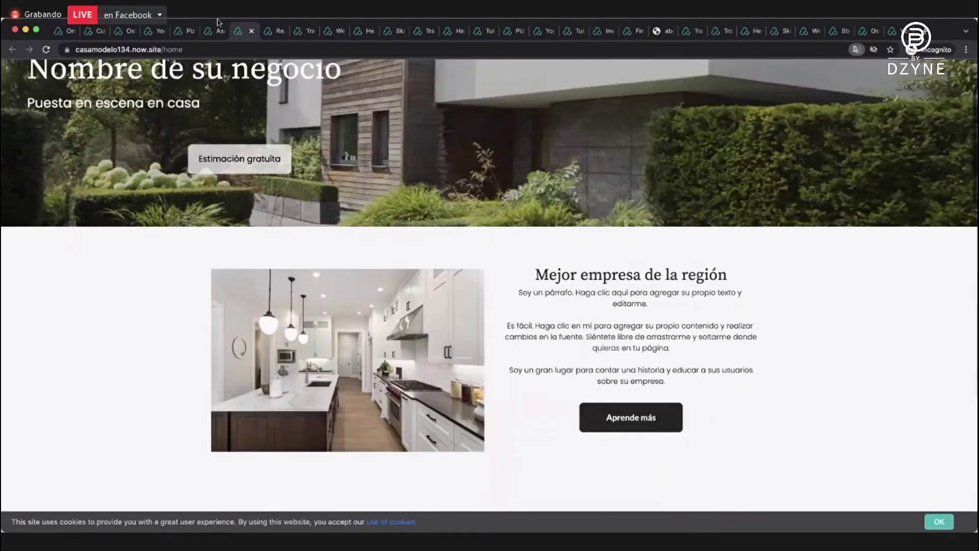
Preview the steakhouse, pizzeria, yoga, osteopathy and piel1345 sites, then return to Teams.
left_click(218, 32)
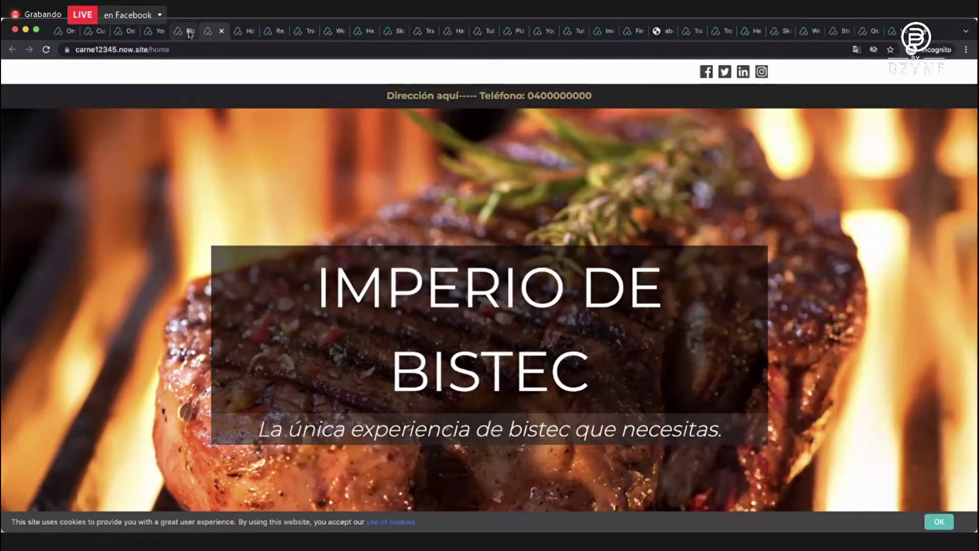
left_click(188, 33)
left_click(155, 33)
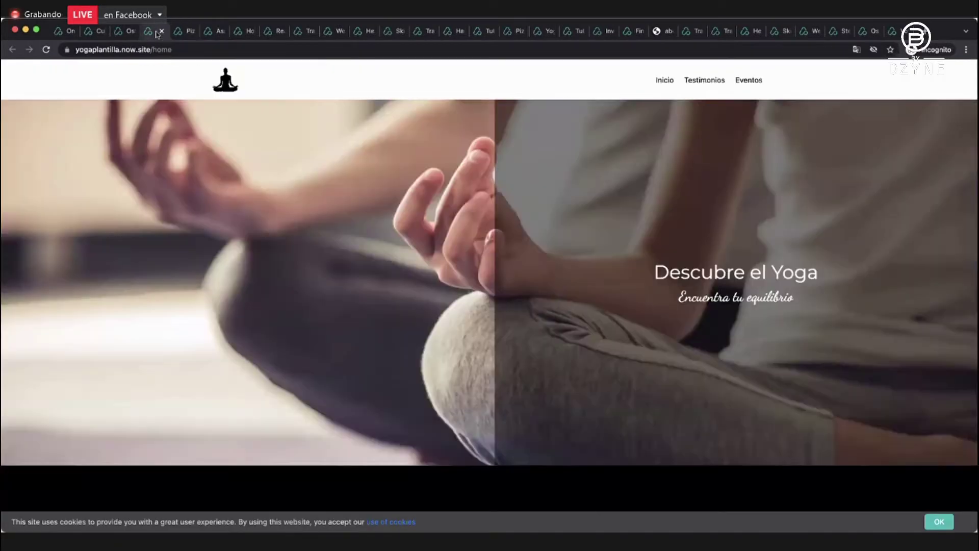
left_click(130, 33)
left_click(97, 33)
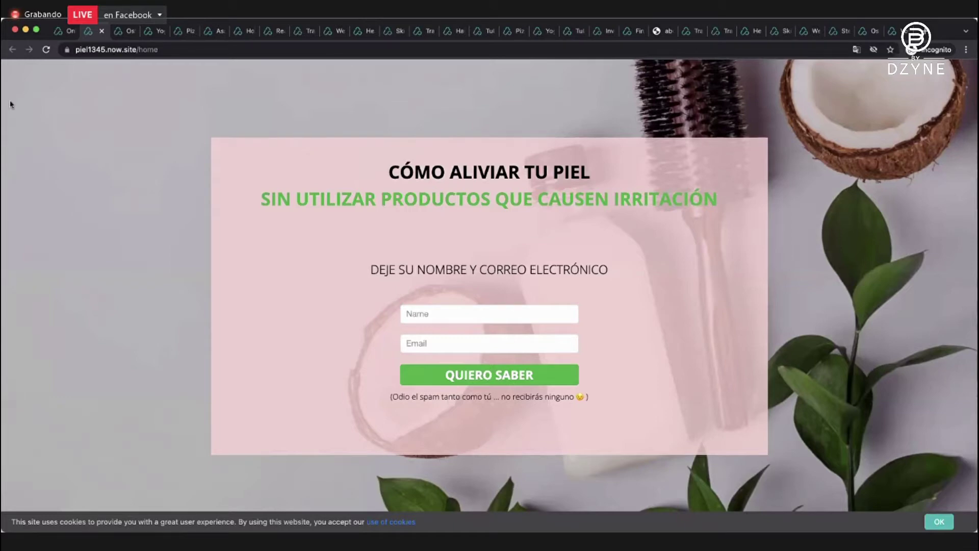
left_click(64, 30)
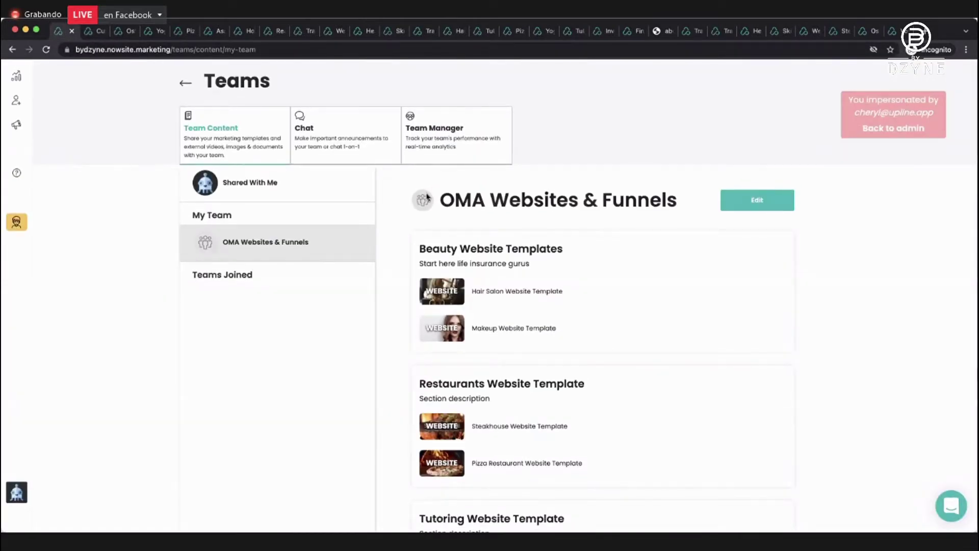
left_click(441, 132)
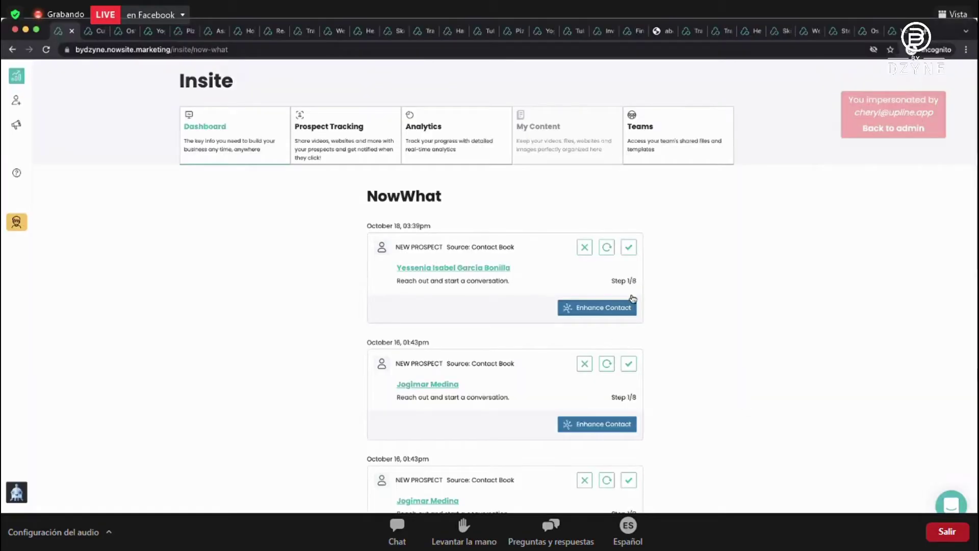
left_click(673, 135)
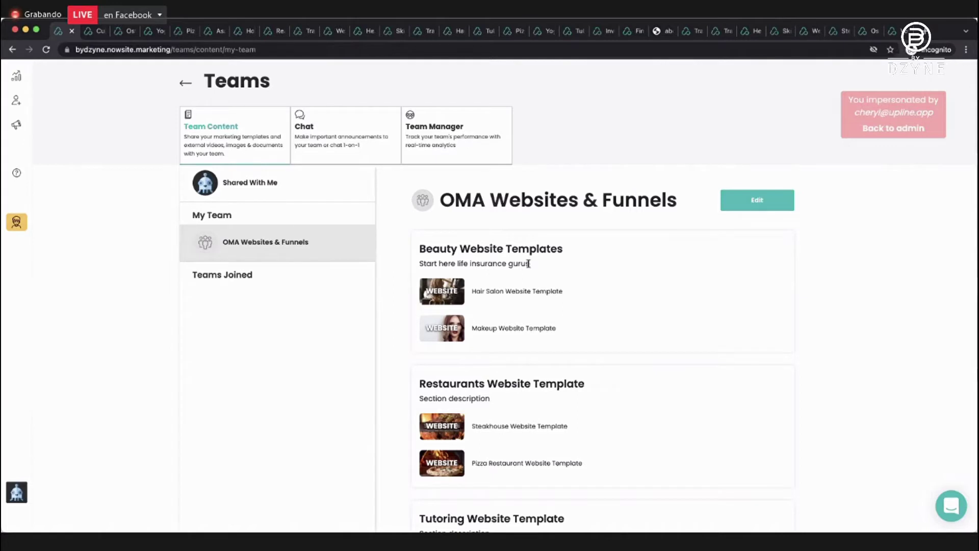
scroll(528, 263, "down", 3)
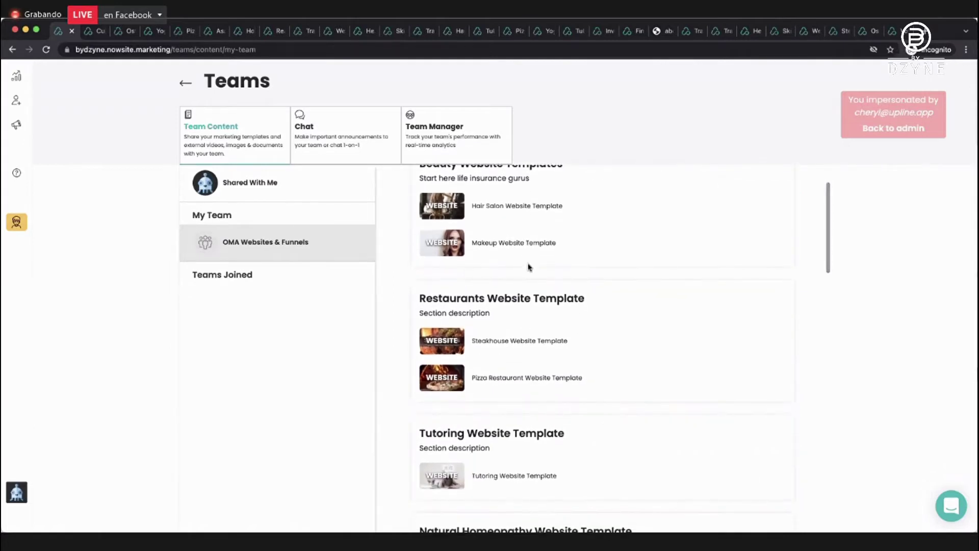
scroll(528, 266, "down", 1)
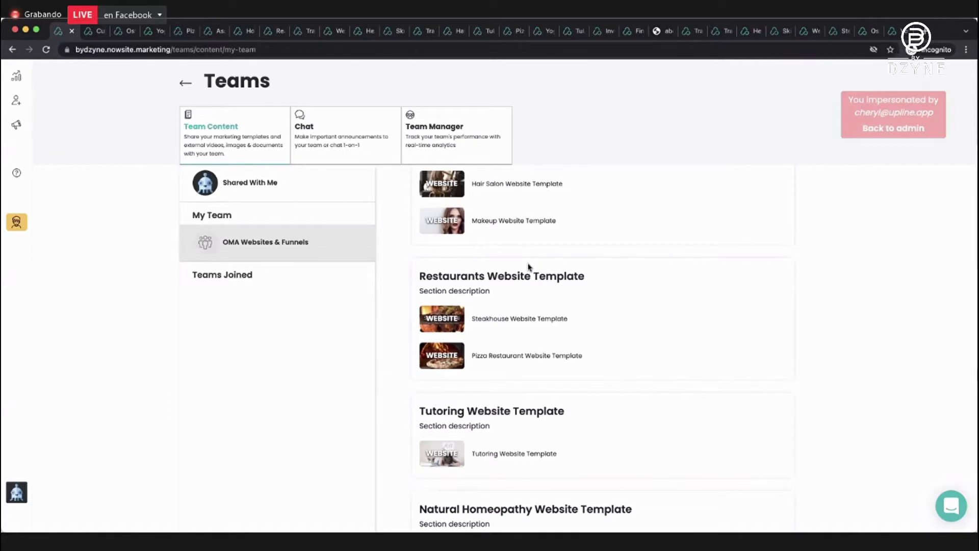
scroll(529, 265, "down", 7)
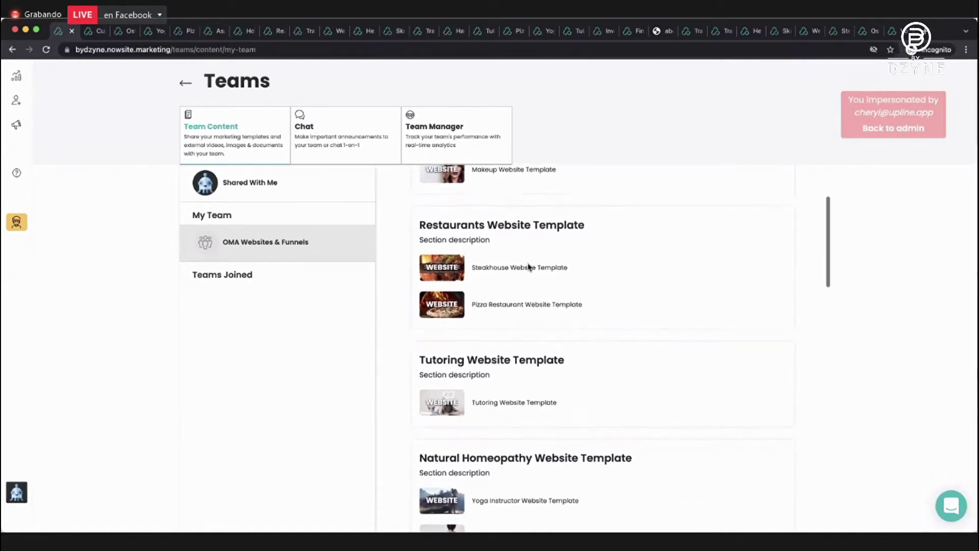
scroll(529, 264, "down", 5)
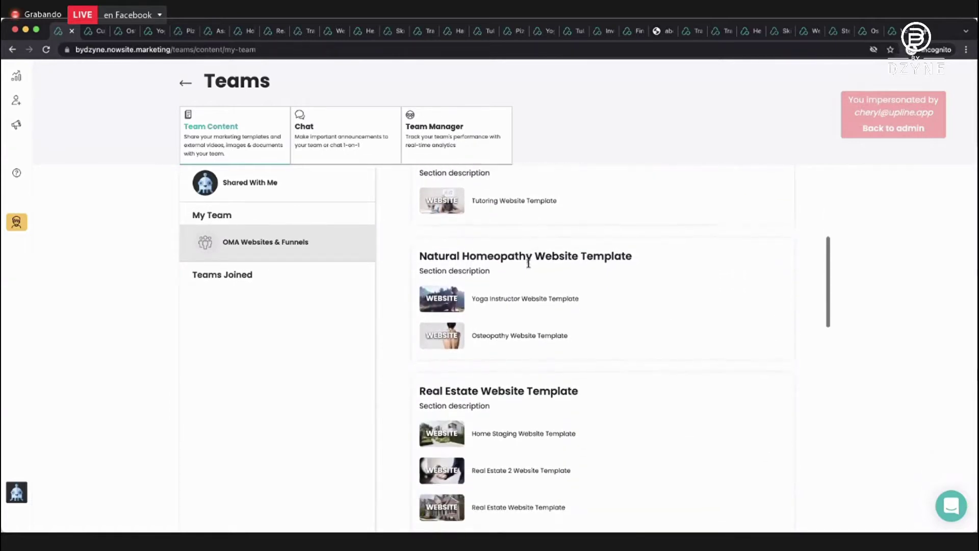
Copy the Home Staging template as 'Home Staging Demo' (business 'Home') at homestagingdemo123.now.site.
left_click(445, 308)
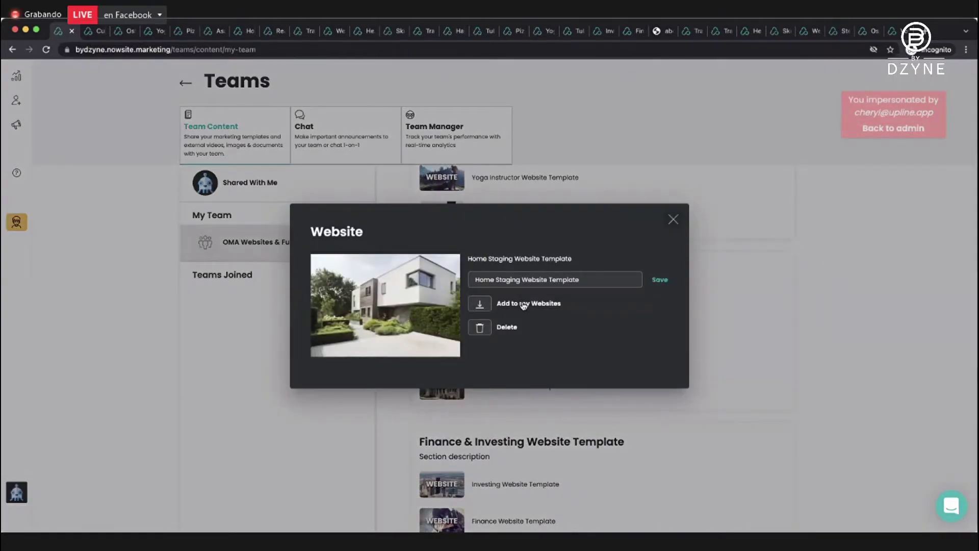
left_click(487, 305)
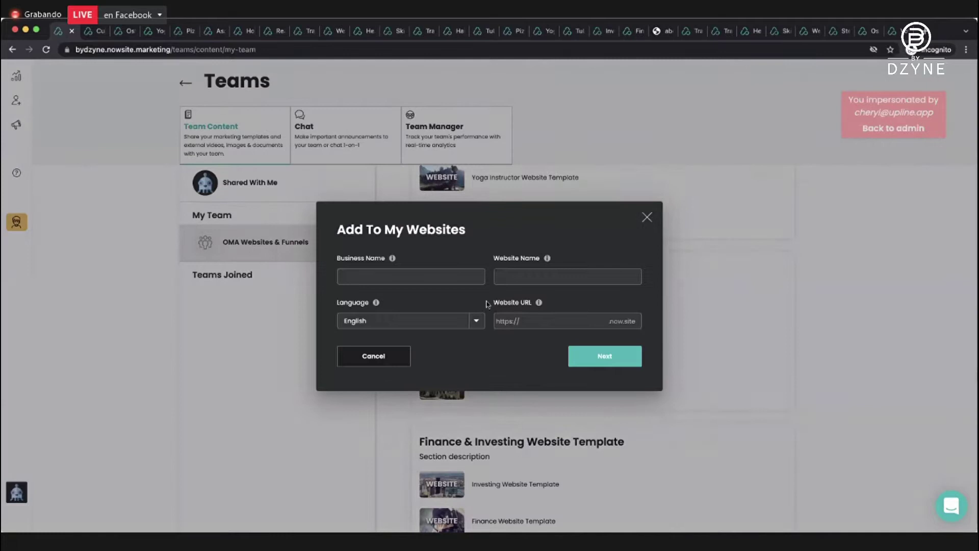
left_click(446, 280)
type("Home Staging Demo")
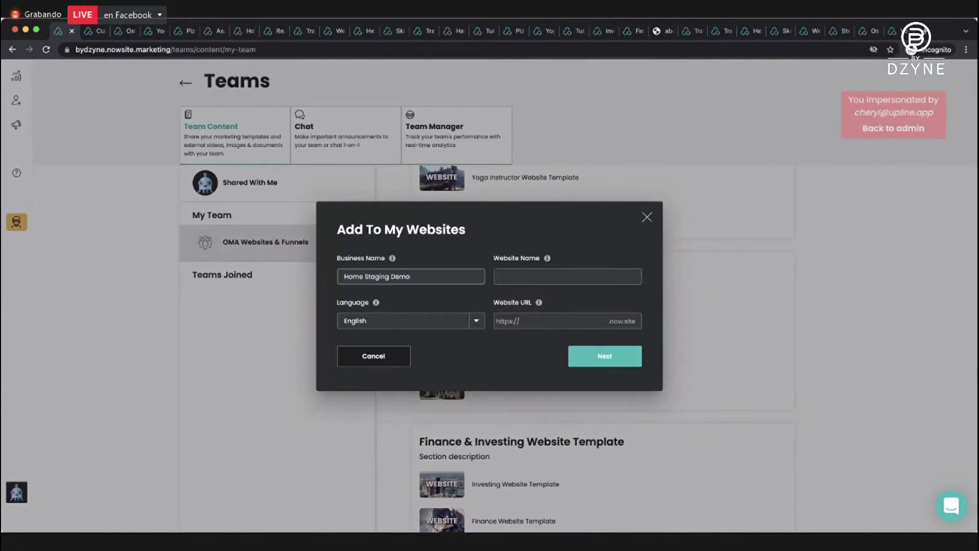
left_click(567, 275)
type("Home Sta")
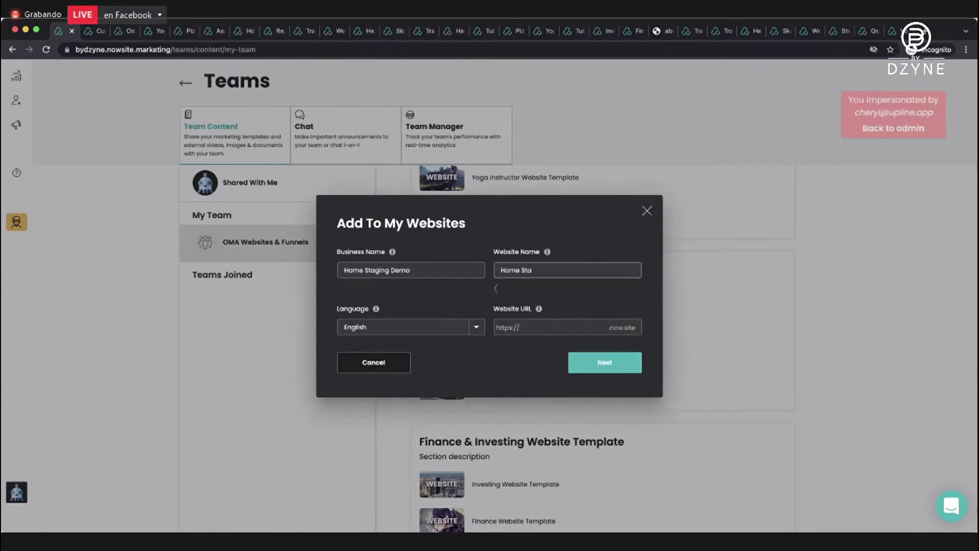
type("ging Demo")
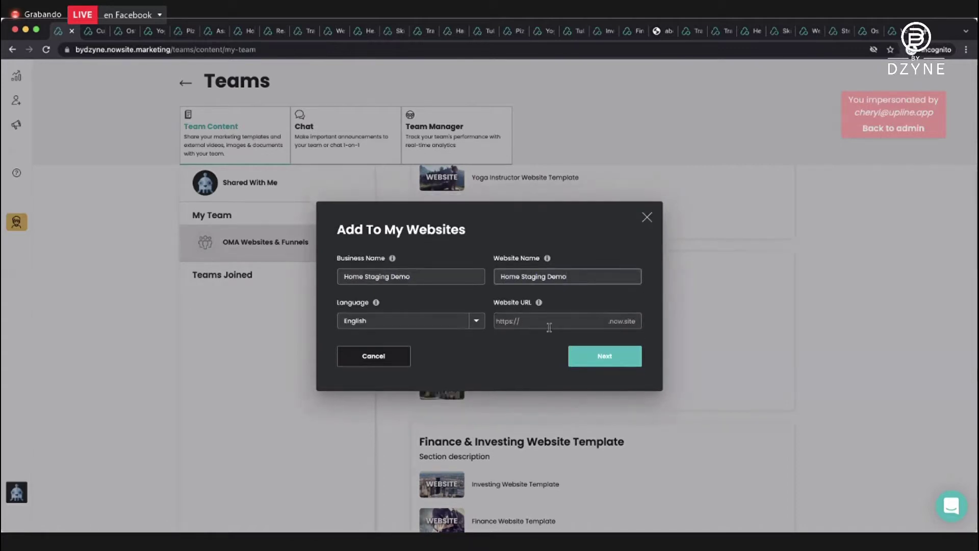
left_click(544, 321)
type("homest")
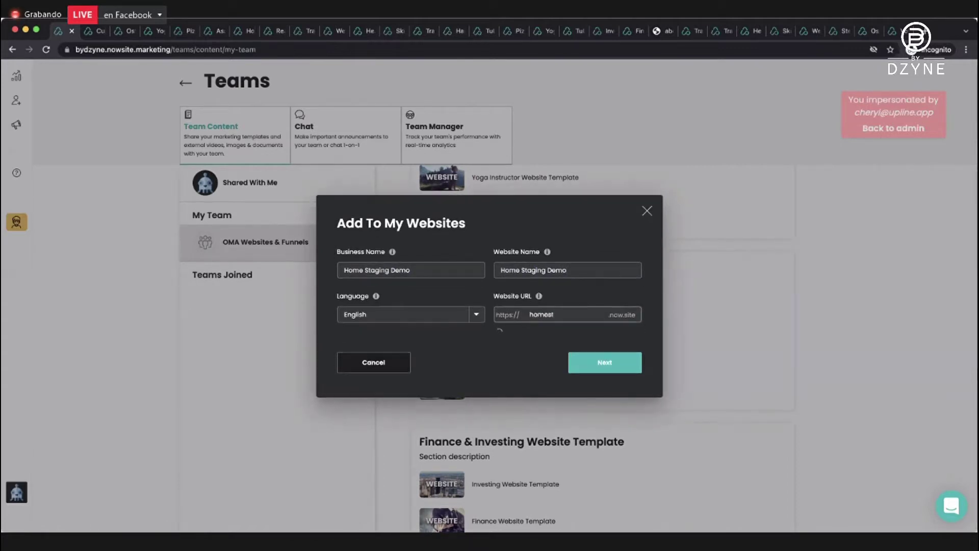
type("agingdemo123")
left_click(618, 363)
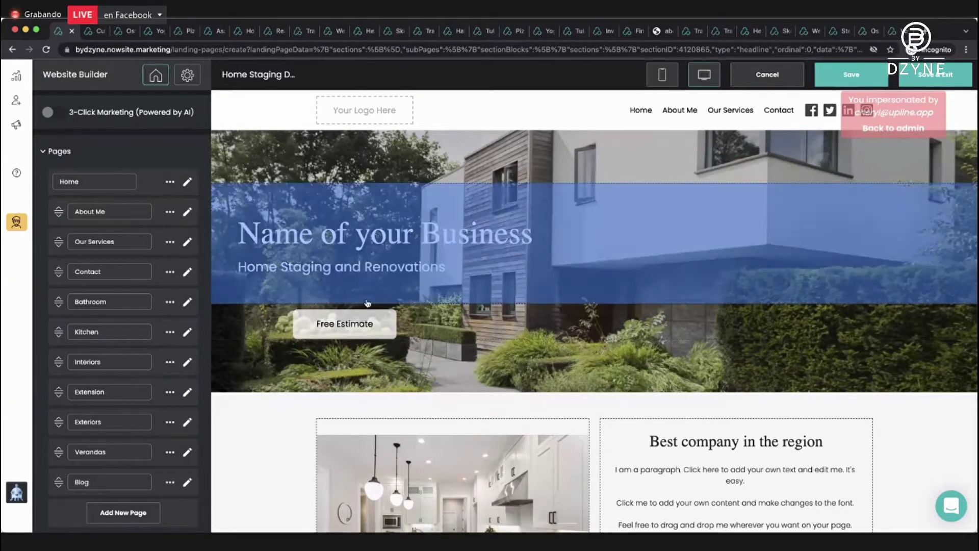
Change the hero headline to 'Coco Home Staging'.
scroll(371, 301, "down", 1)
scroll(371, 301, "up", 1)
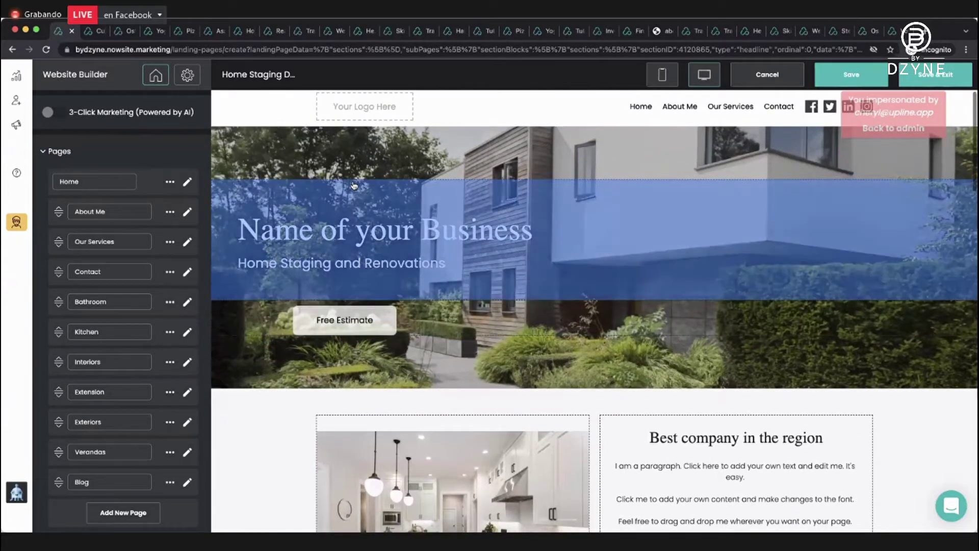
left_click(327, 227)
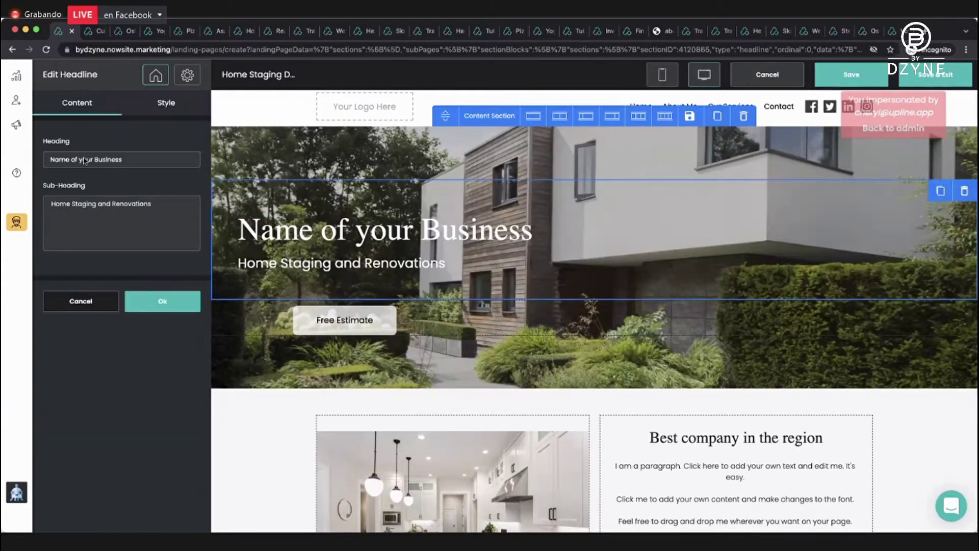
triple_click(131, 161)
type("C")
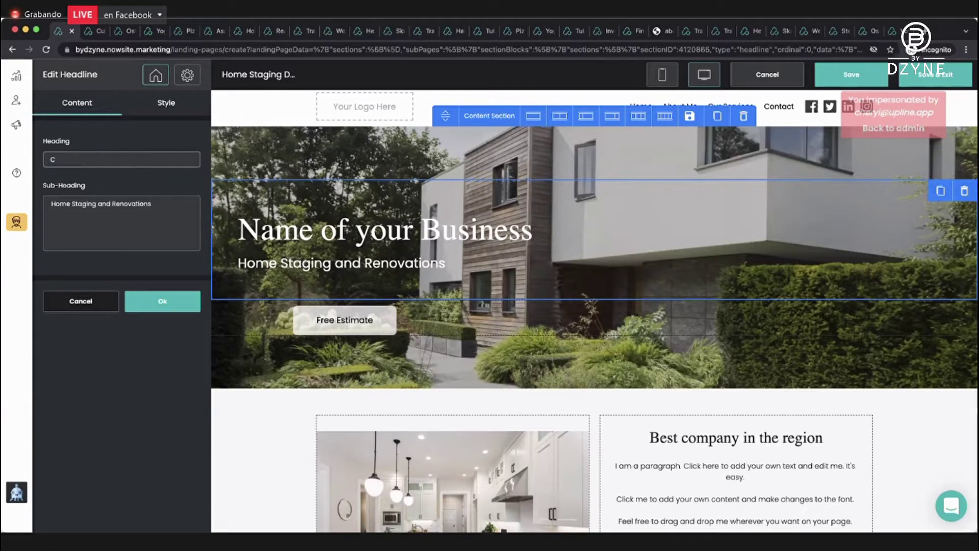
type("oco Homne")
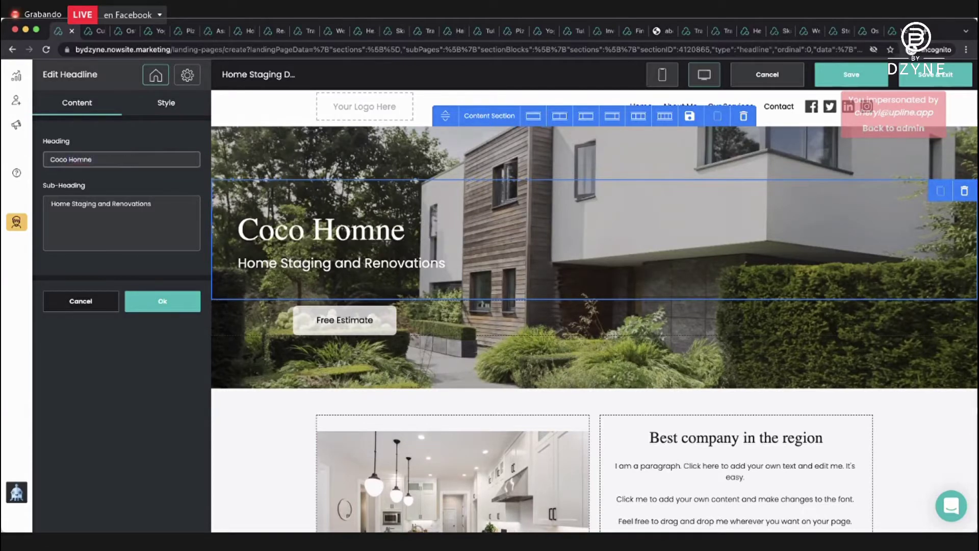
key("BackSpace")
key("BackSpace")
type("e Staging")
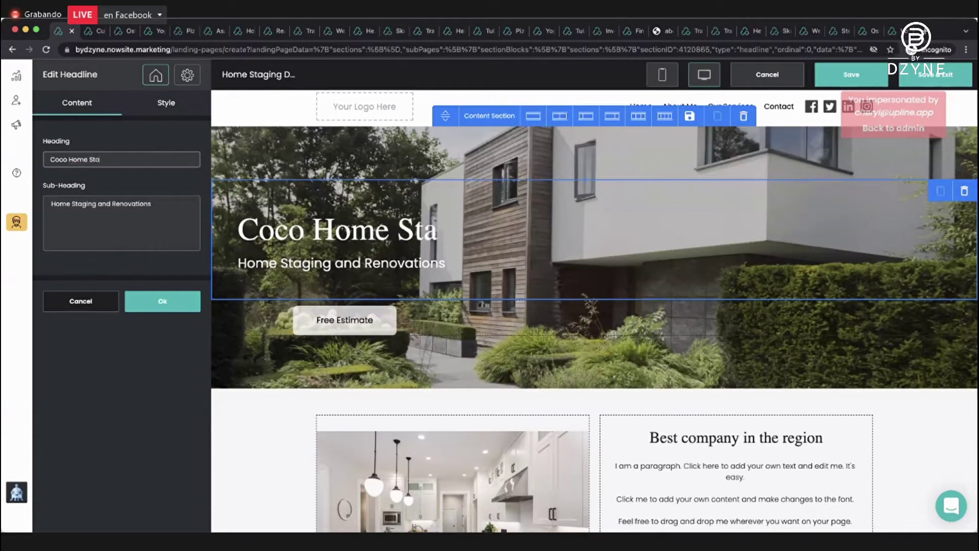
left_click(162, 298)
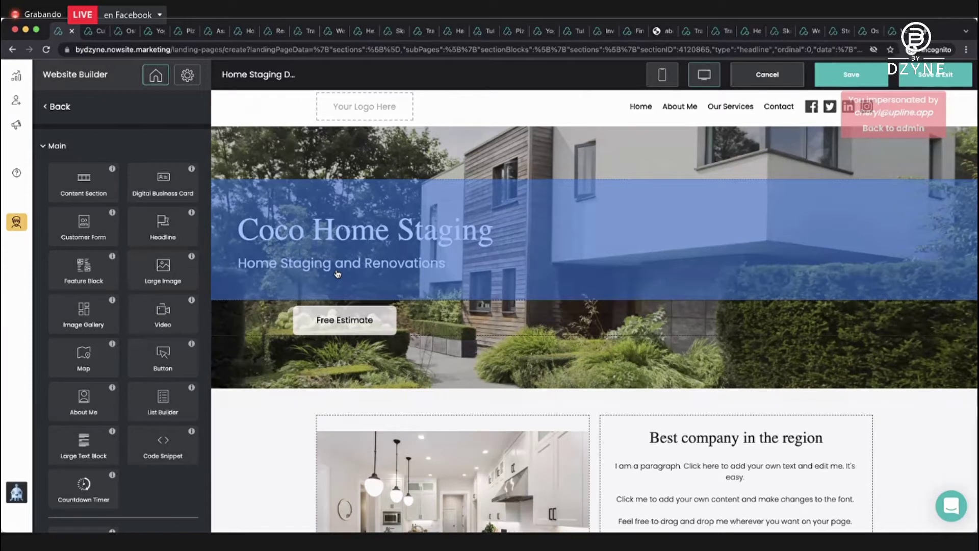
Review the page list and preview, then save and exit the builder.
left_click(161, 82)
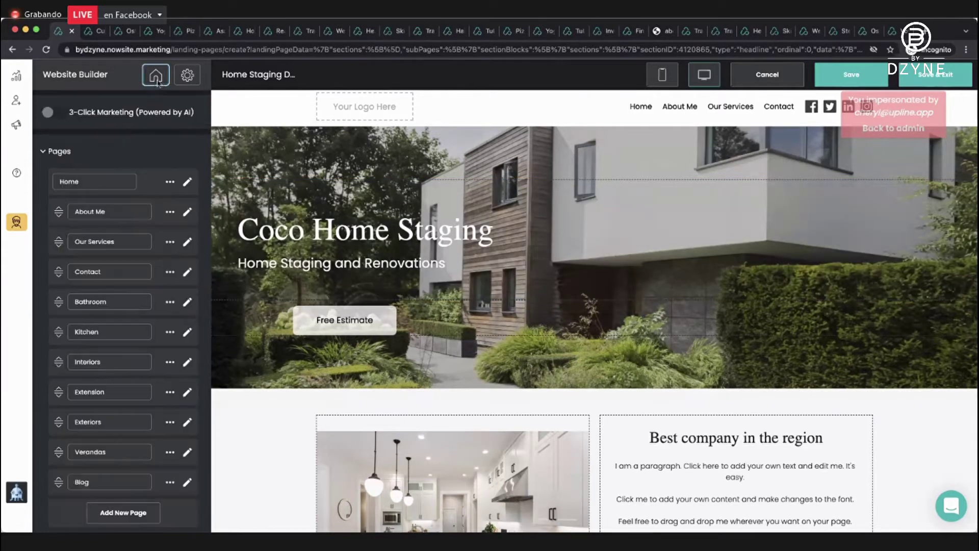
scroll(148, 186, "down", 2)
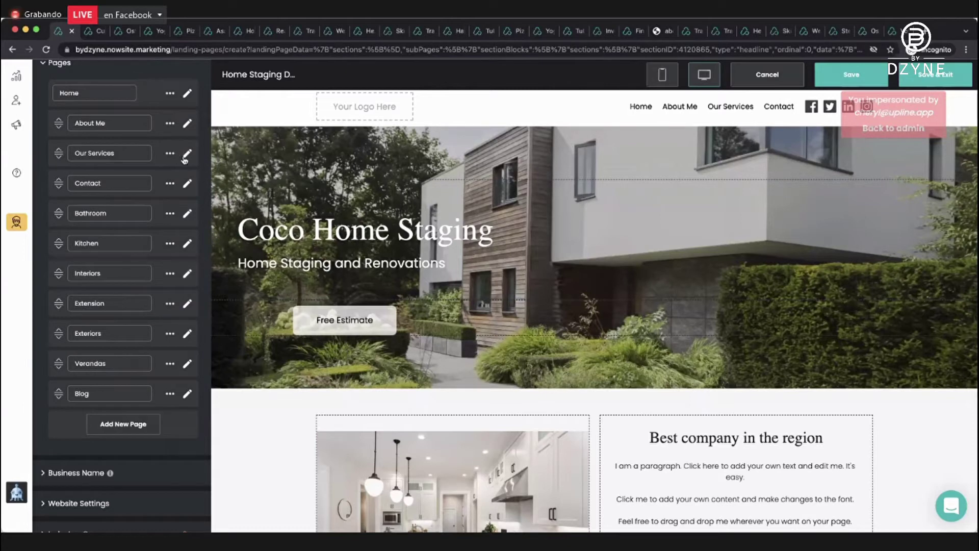
scroll(174, 202, "down", 3)
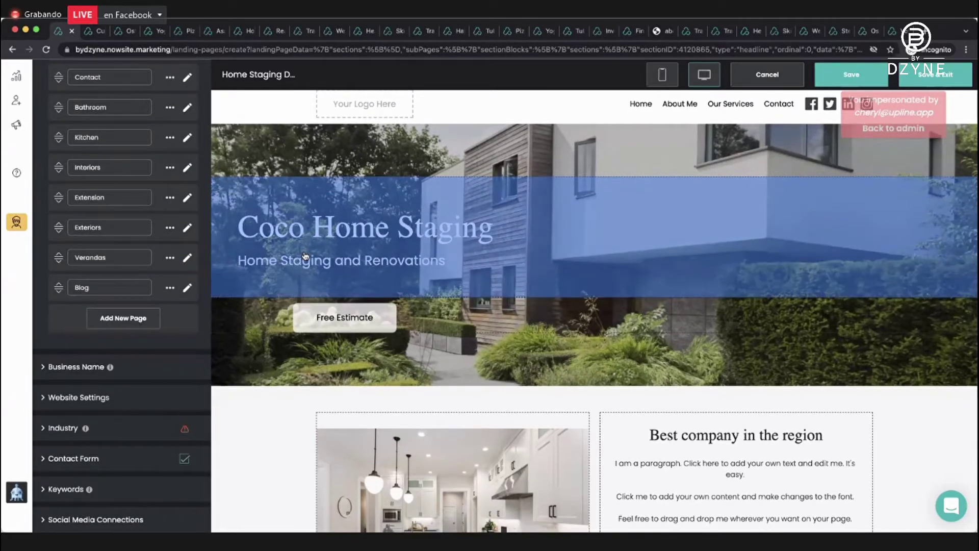
scroll(304, 254, "down", 2)
scroll(304, 254, "down", 2)
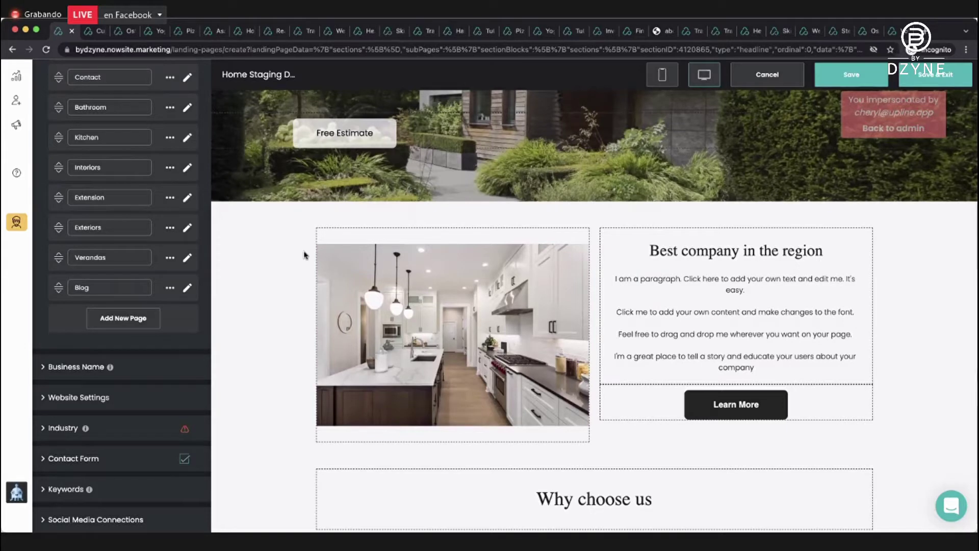
left_click(903, 72)
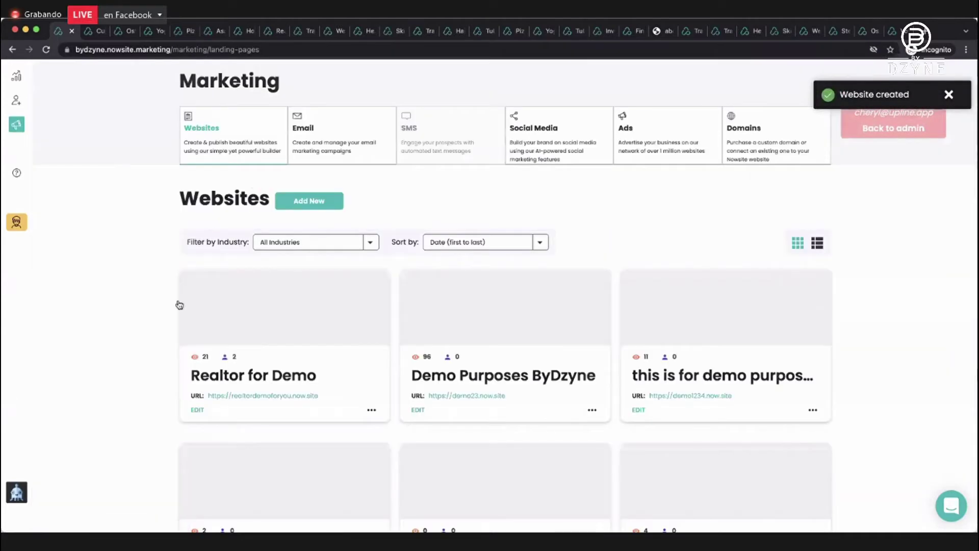
Sort websites by Date (last to first), review the Home Staging Demo live site, and return.
left_click(506, 243)
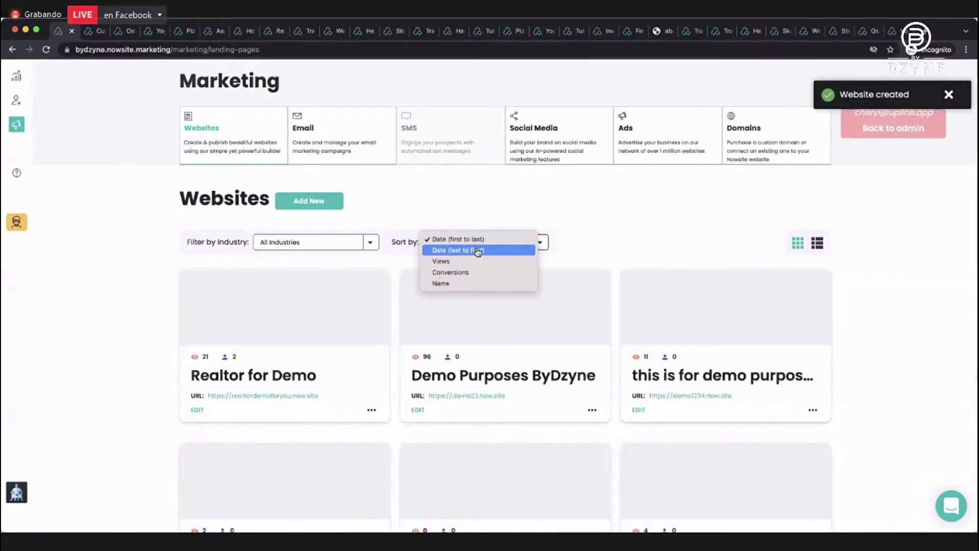
left_click(478, 251)
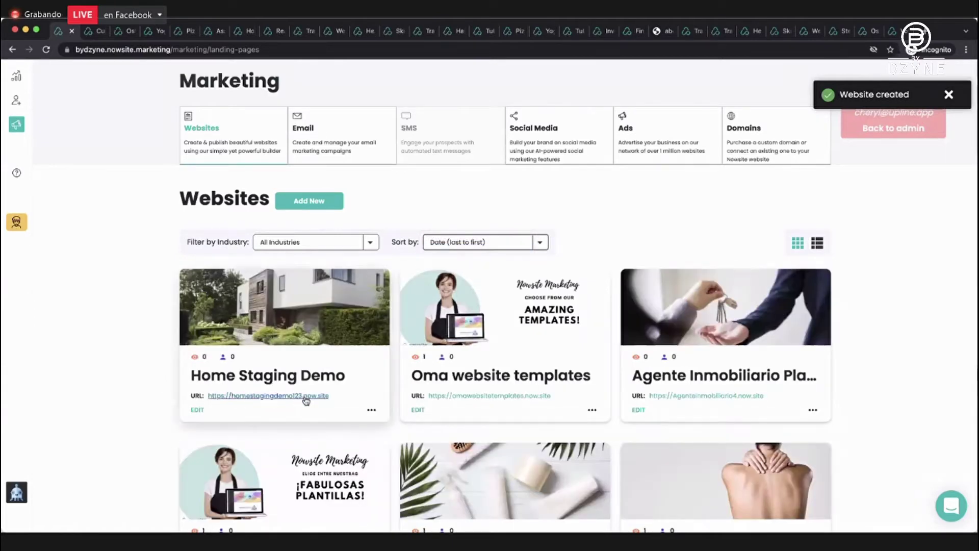
left_click(301, 396)
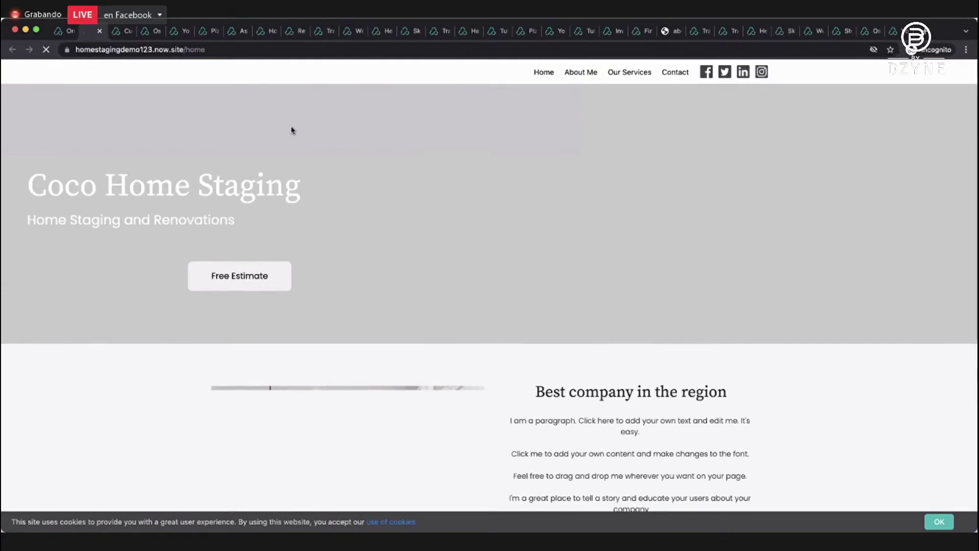
scroll(291, 201, "down", 15)
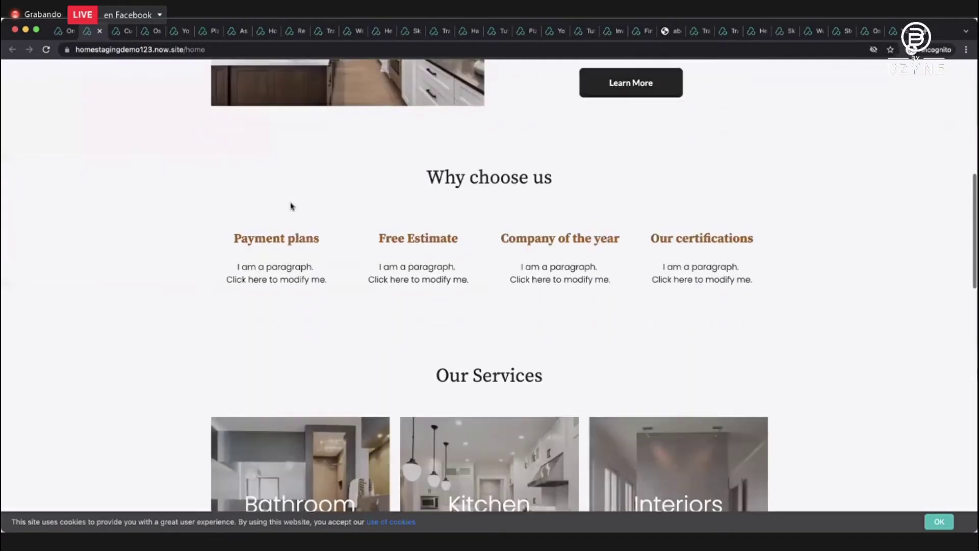
scroll(291, 206, "down", 8)
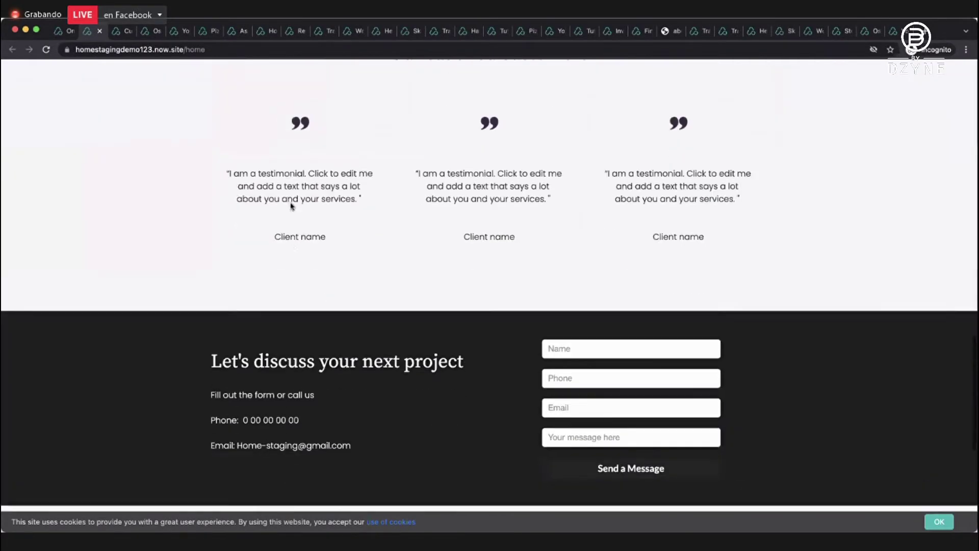
scroll(290, 206, "down", 5)
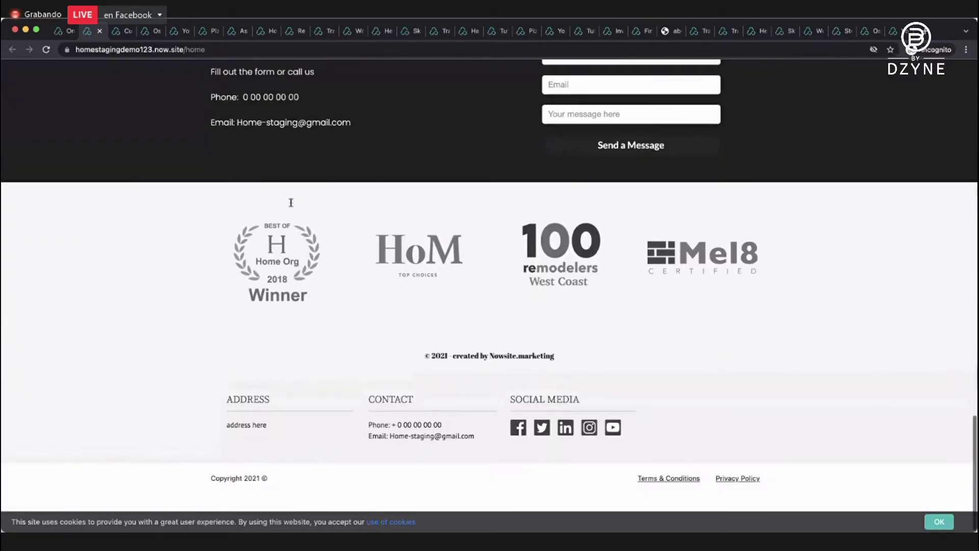
scroll(290, 205, "up", 15)
scroll(291, 206, "up", 5)
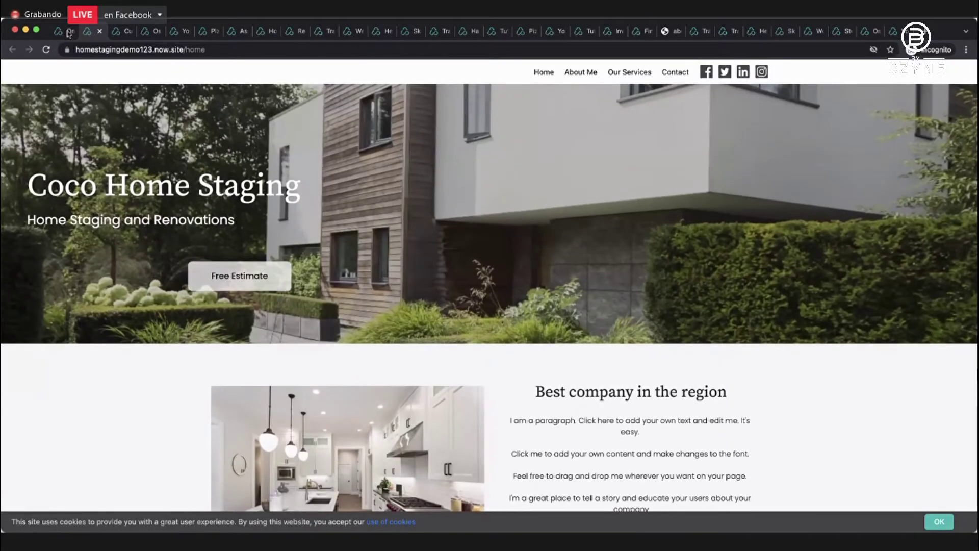
left_click(66, 31)
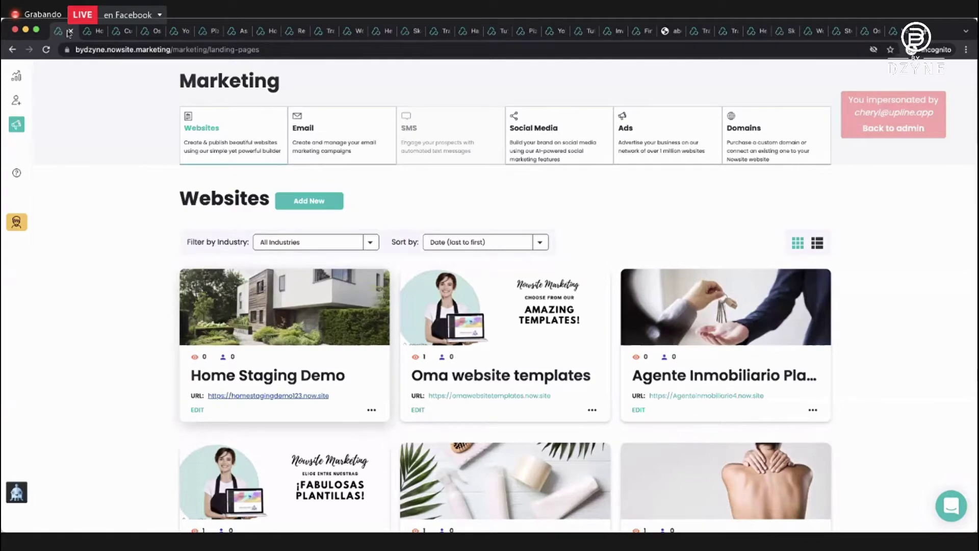
scroll(446, 233, "down", 10)
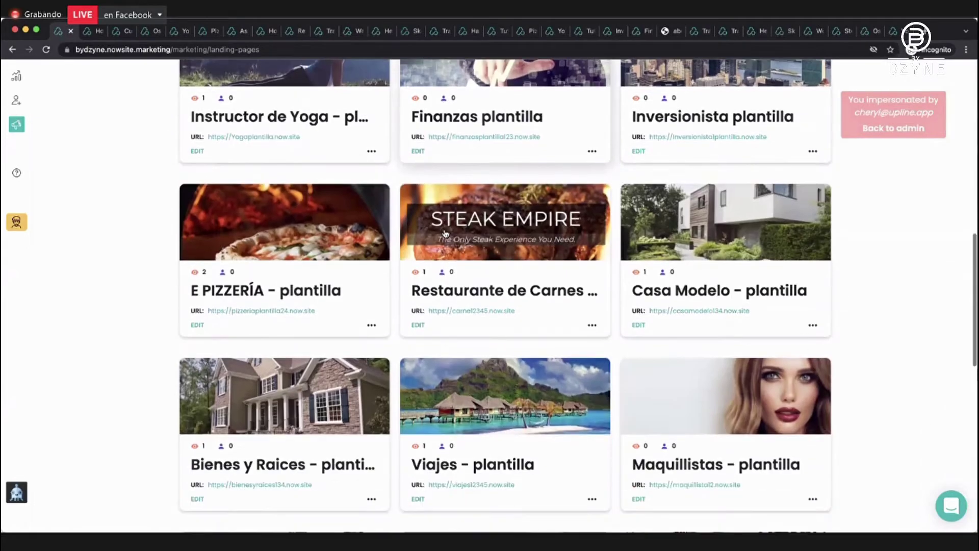
scroll(445, 234, "down", 10)
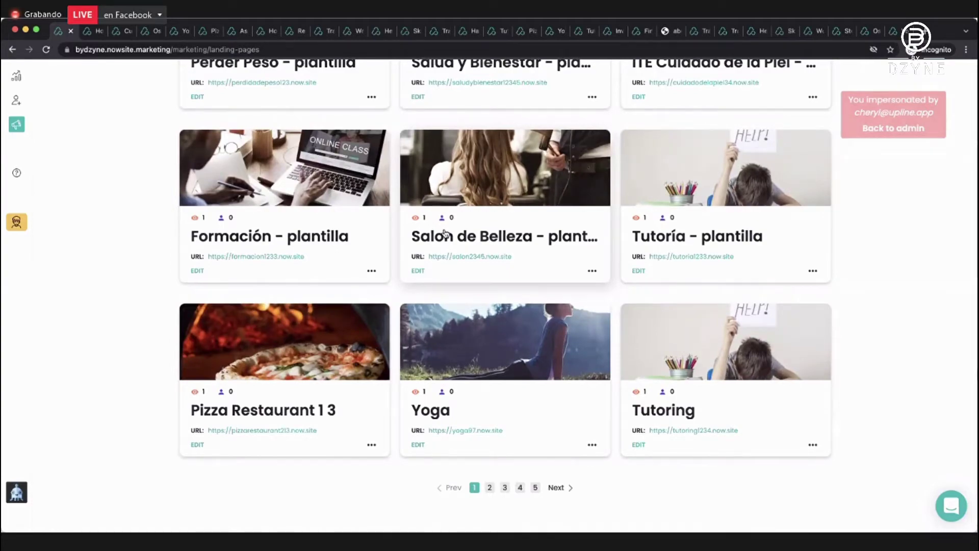
scroll(444, 233, "up", 15)
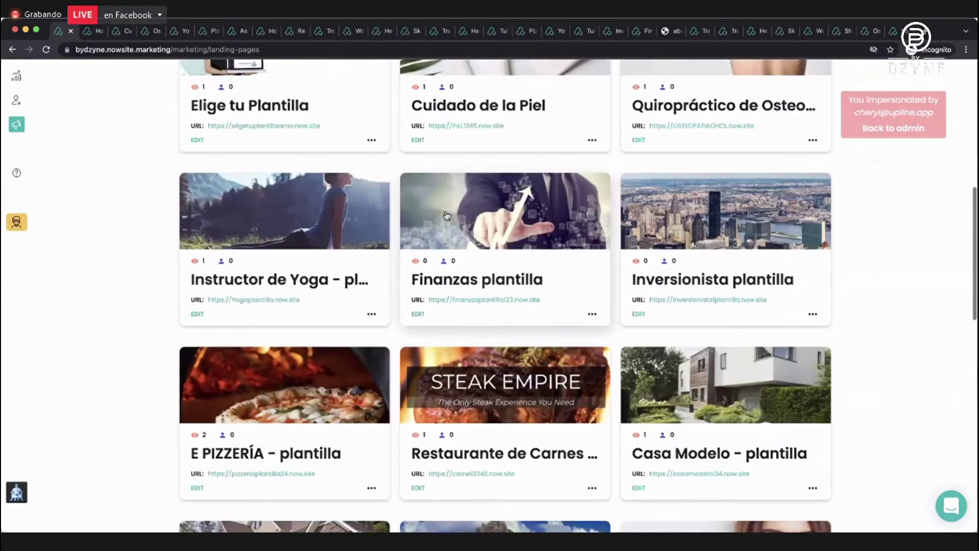
scroll(446, 215, "up", 8)
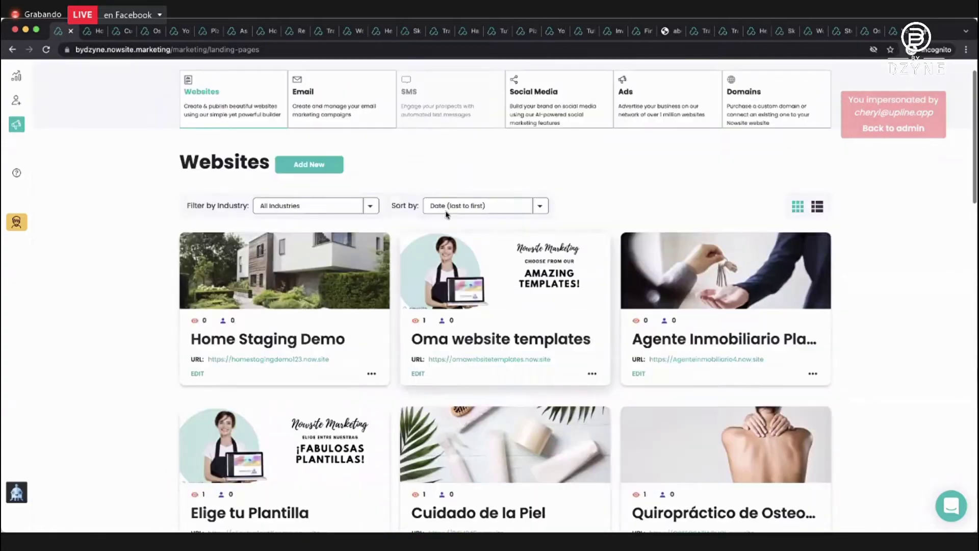
scroll(446, 214, "up", 1)
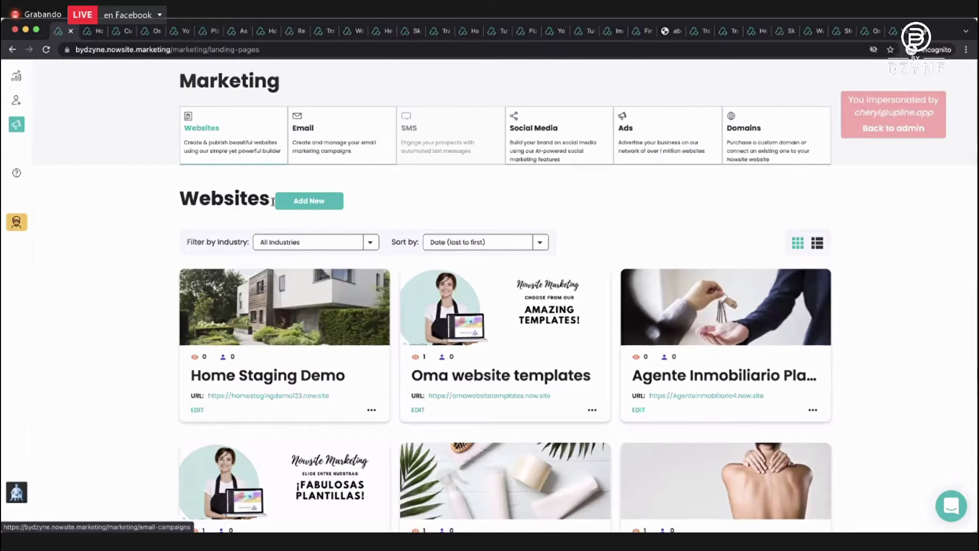
Add a new website and pick the Blank Template from the template list.
left_click(313, 202)
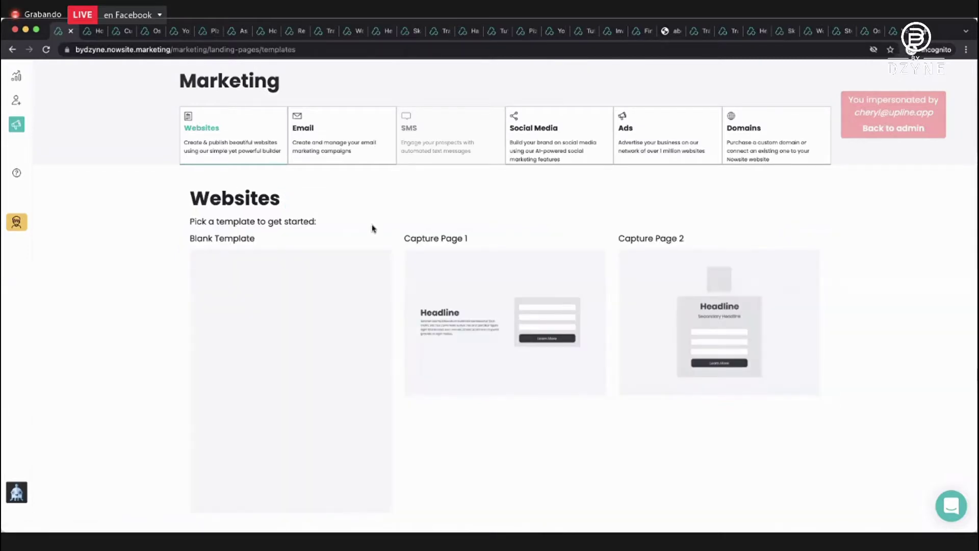
scroll(373, 228, "down", 2)
scroll(374, 229, "down", 1)
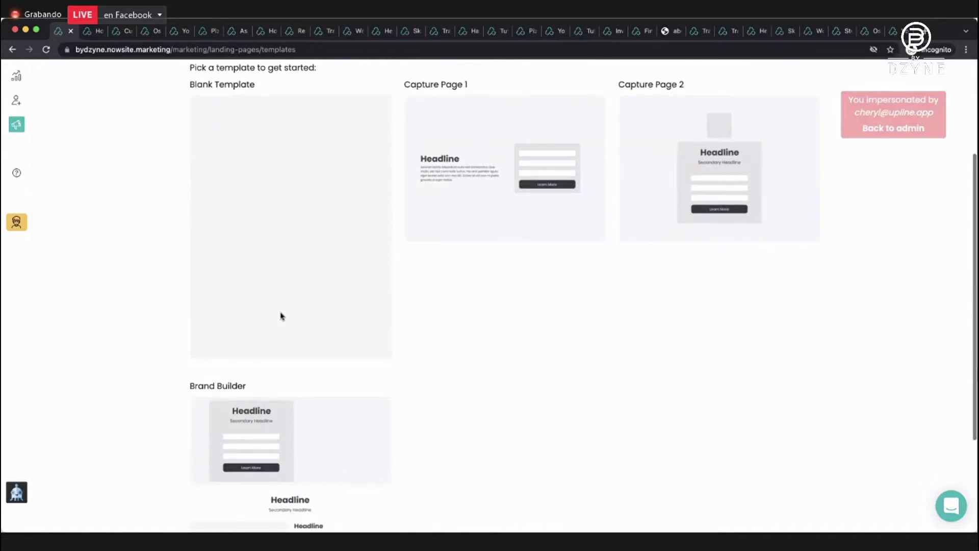
scroll(249, 332, "up", 1)
left_click(281, 255)
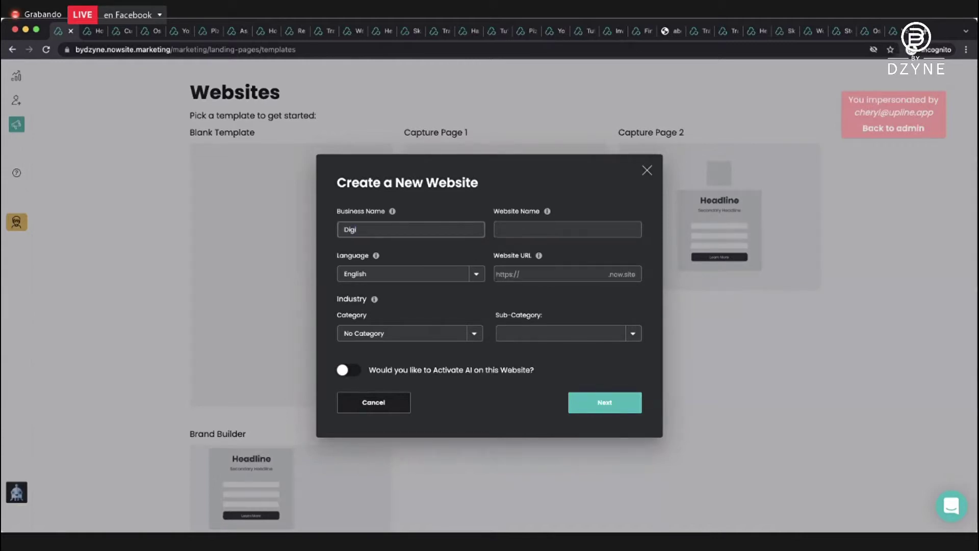
Name the business and website 'Digital Business Card Example' with URL dbccoco.
type("tal Business Card Example")
left_click(489, 237)
type("D")
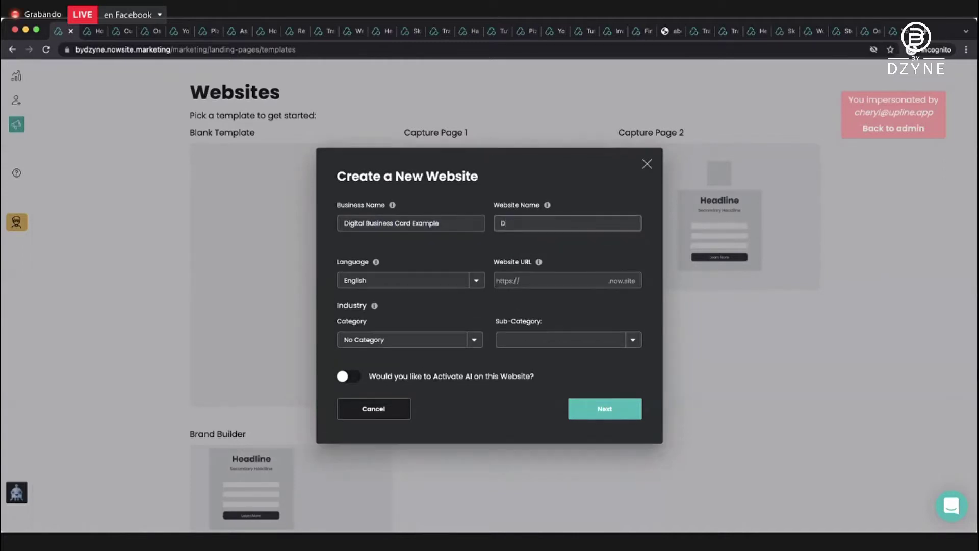
type("igital Business Card Example")
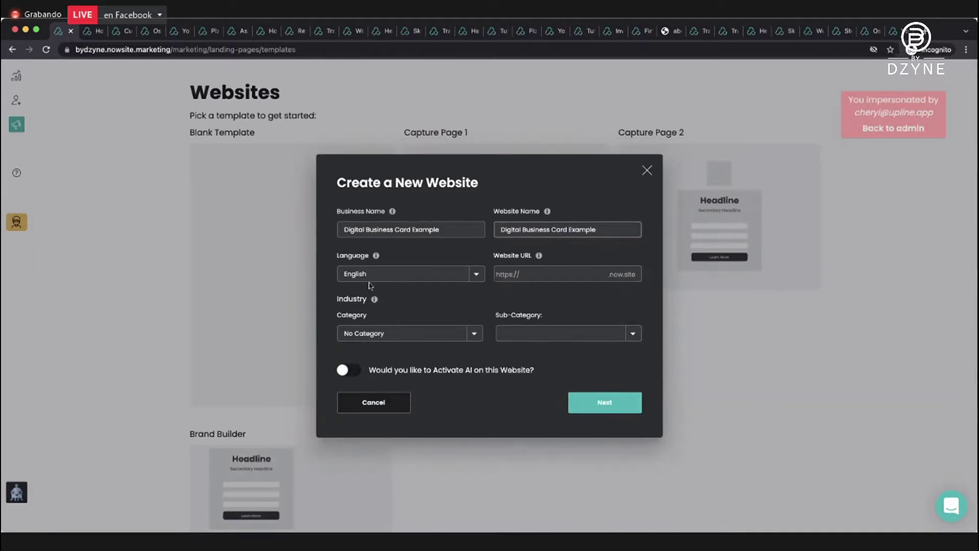
left_click(550, 275)
type("dbcco")
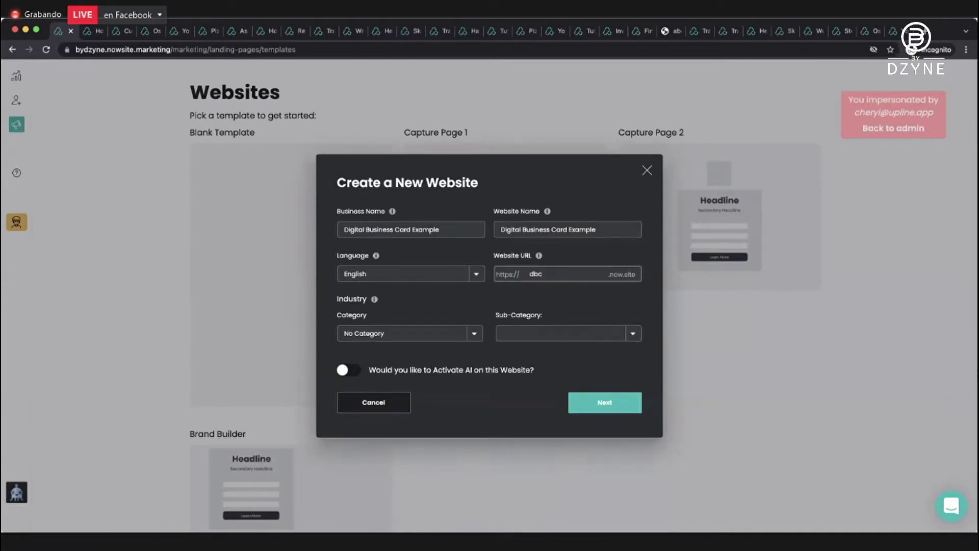
type("co")
Set category Automotive and sub-category Car Dealership, then create the website.
left_click(426, 334)
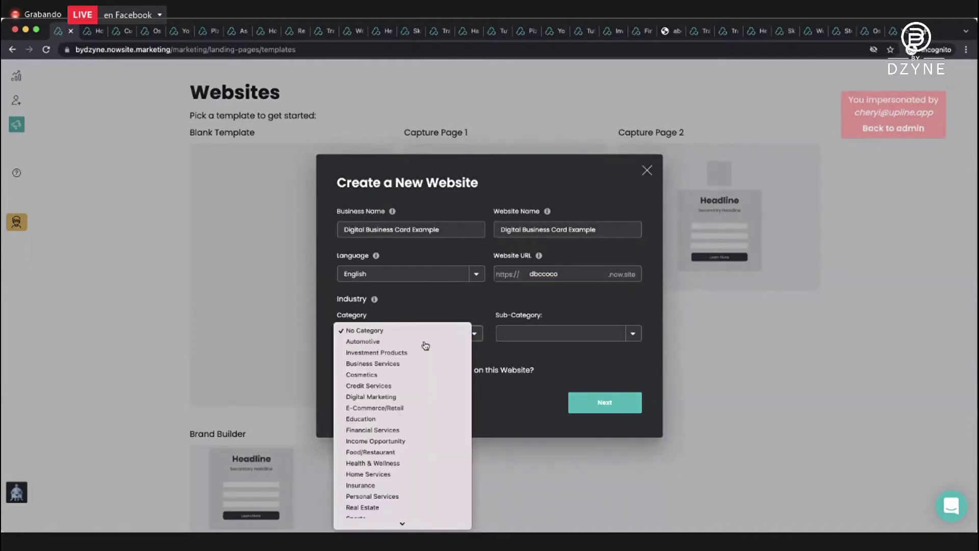
left_click(363, 341)
left_click(532, 339)
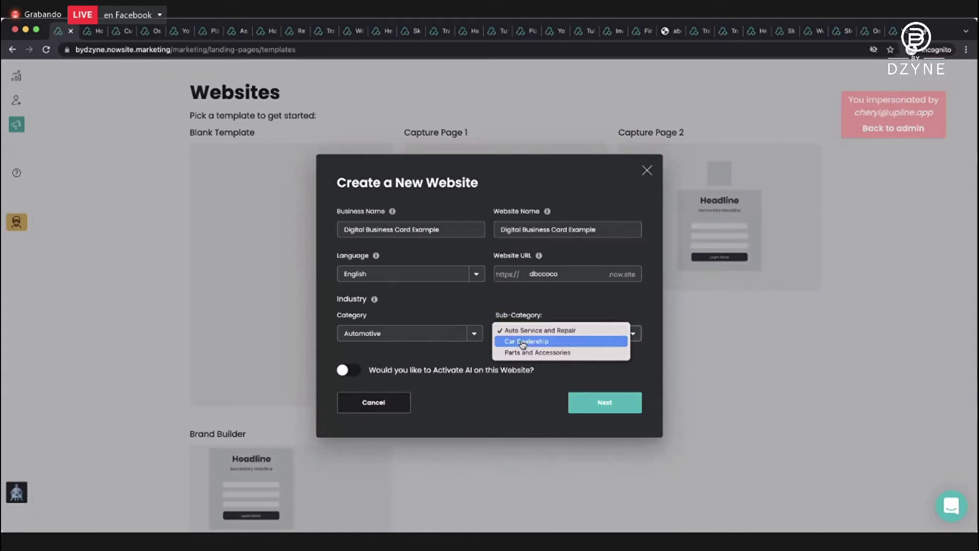
left_click(510, 339)
left_click(572, 398)
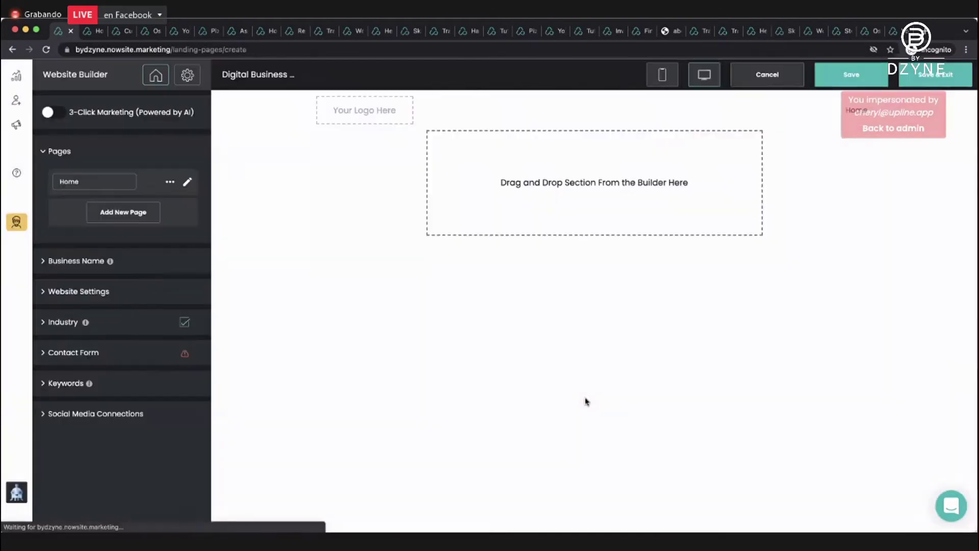
Drag a Digital Business Card section onto the blank Home page.
left_click(188, 182)
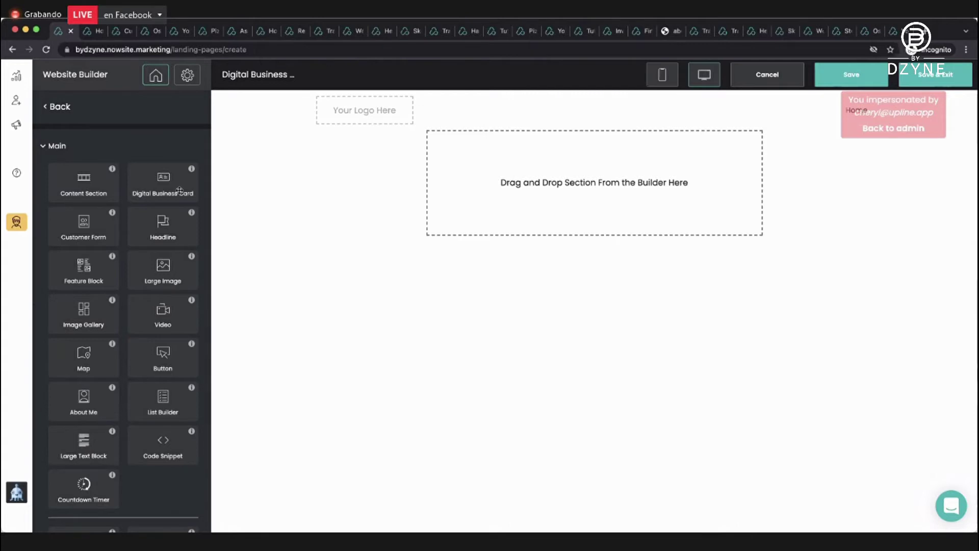
left_click_drag(168, 181, 491, 174)
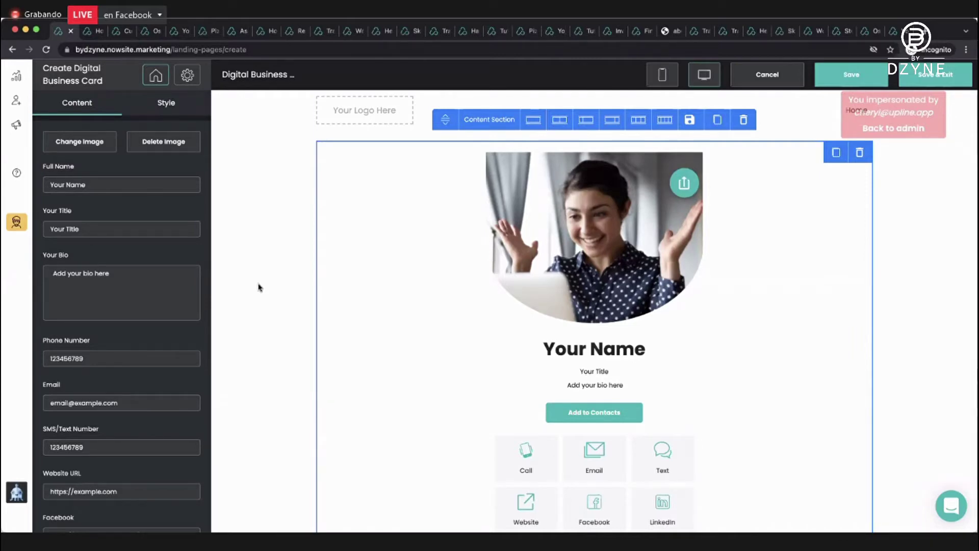
scroll(256, 293, "down", 3)
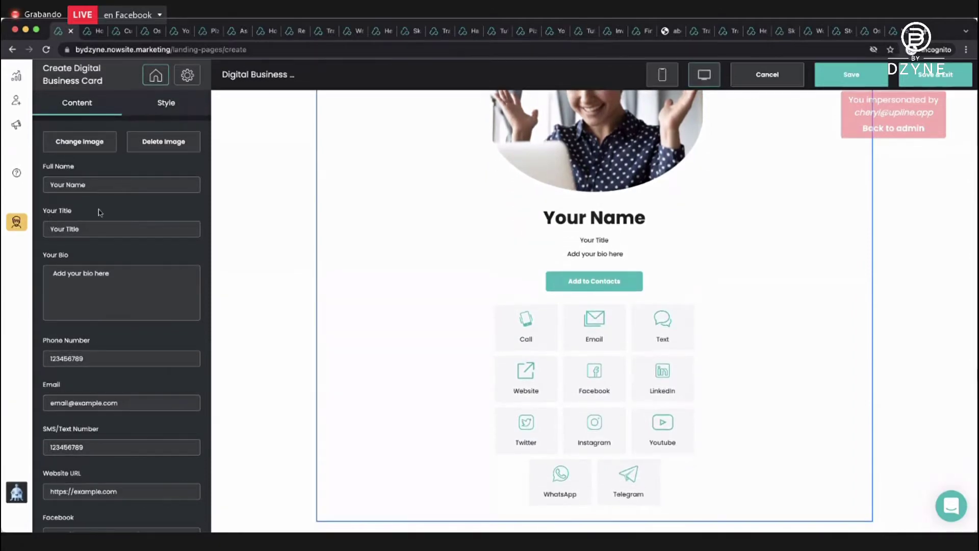
scroll(454, 258, "up", 3)
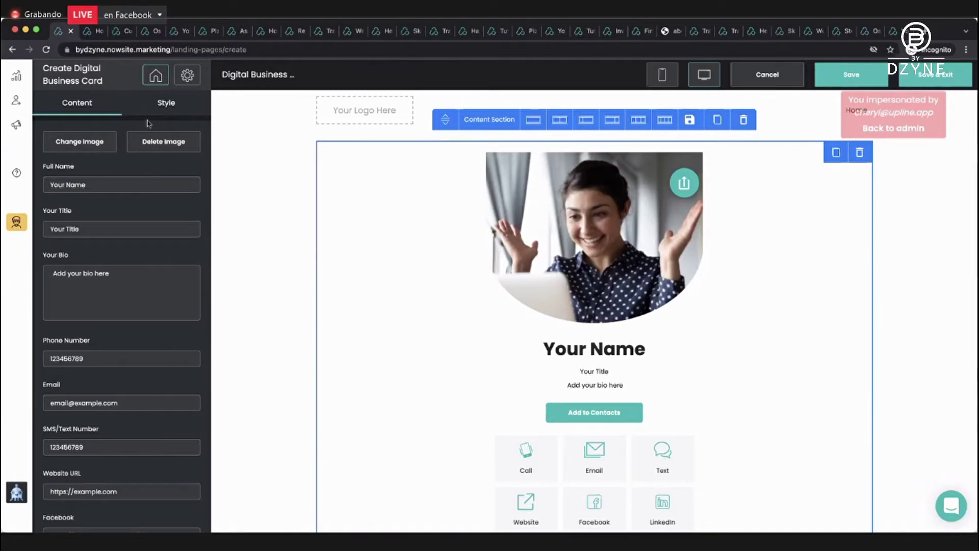
Upload a portrait photo via My Images and confirm the crop as the card's picture.
left_click(105, 141)
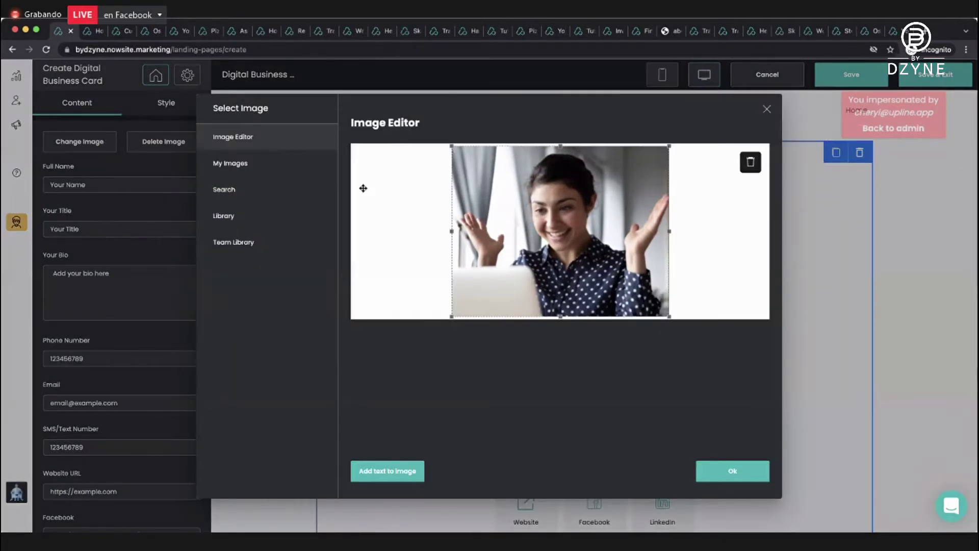
left_click(750, 162)
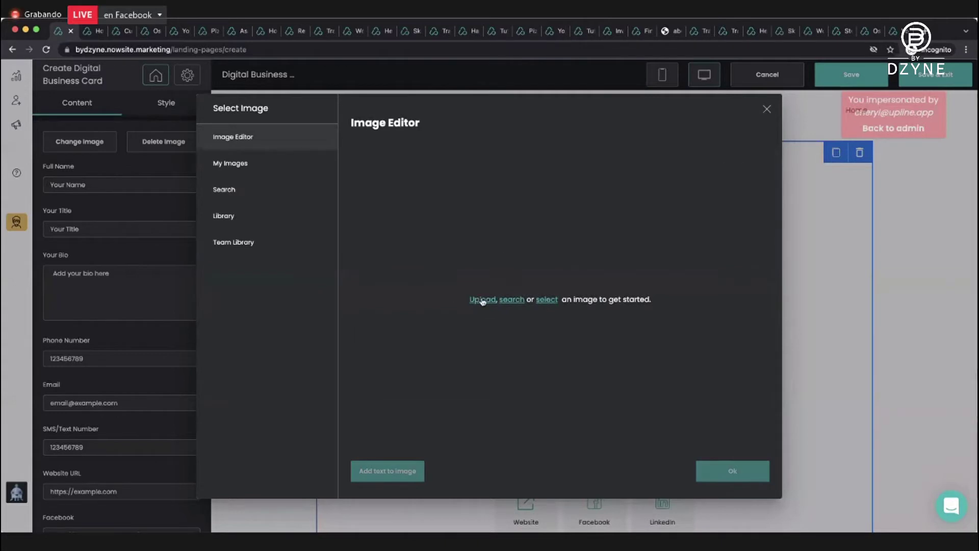
left_click(497, 300)
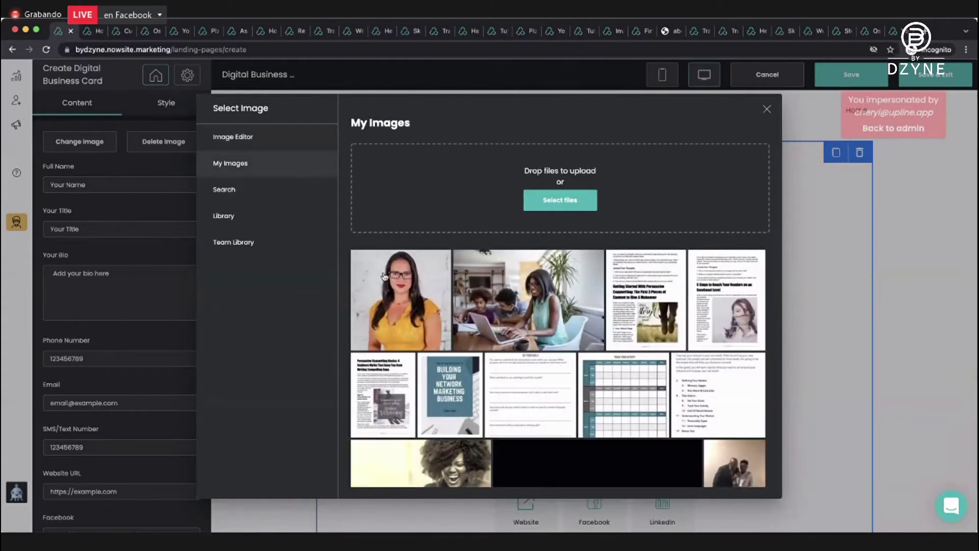
left_click(557, 199)
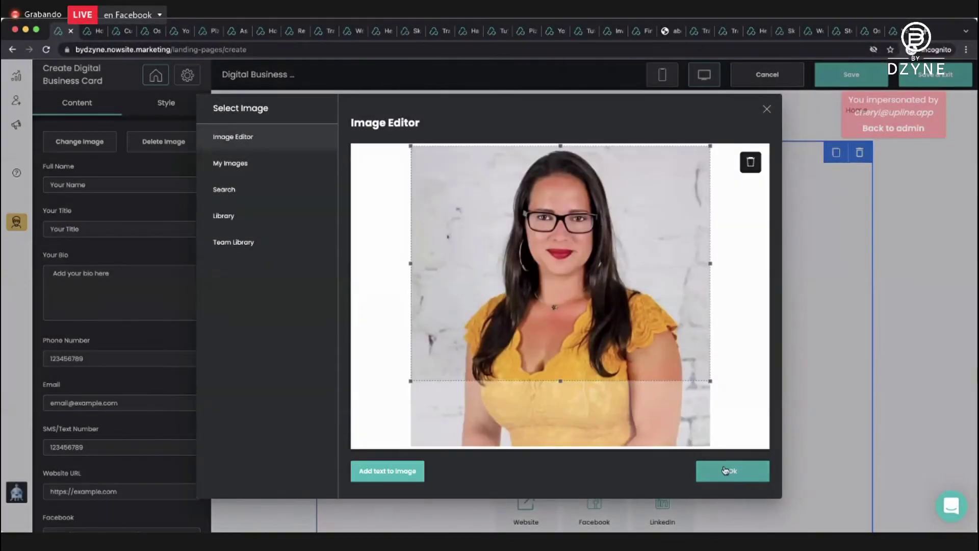
left_click(725, 470)
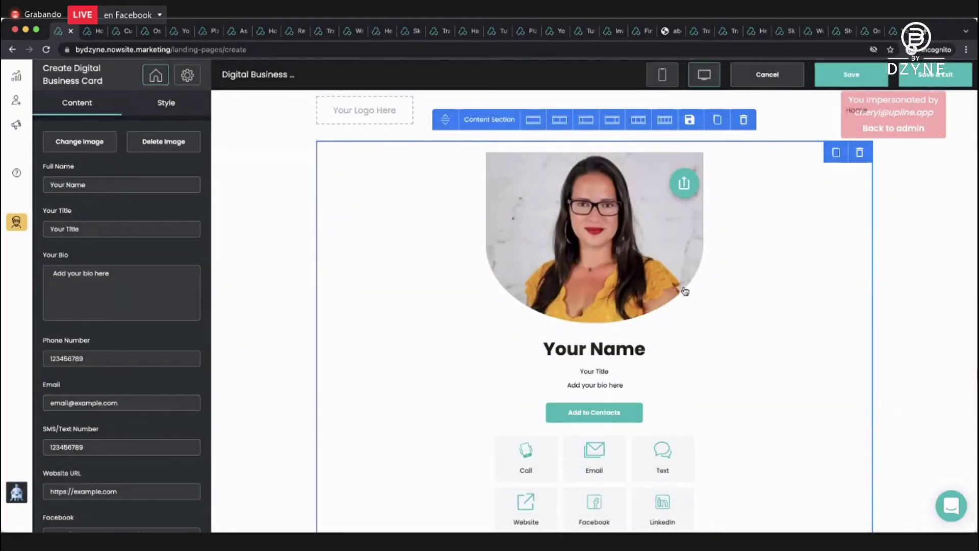
Enter the owner's full name, title 'VP Marketing' and bio 'I help people generate leads no matter what business they are in.'.
triple_click(62, 187)
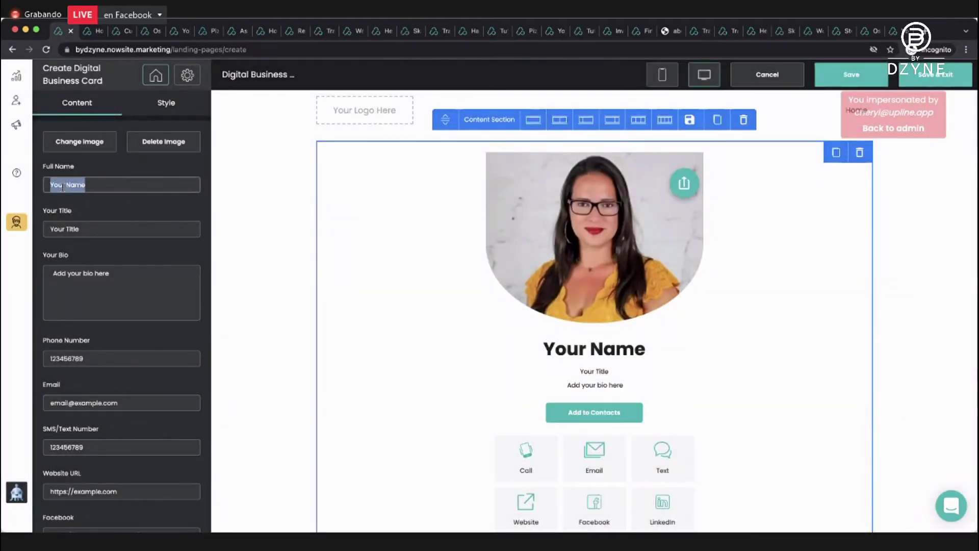
type("Cheryl Coco")
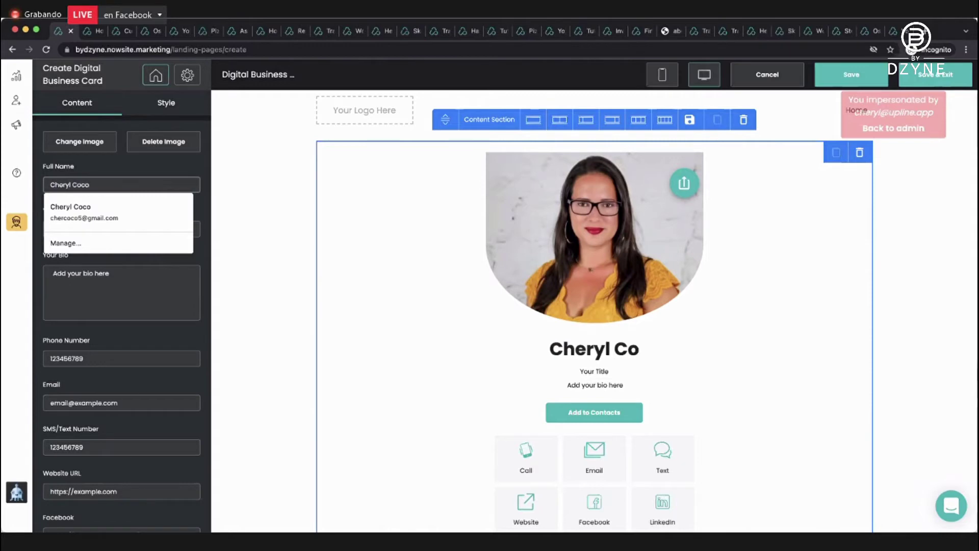
left_click(96, 173)
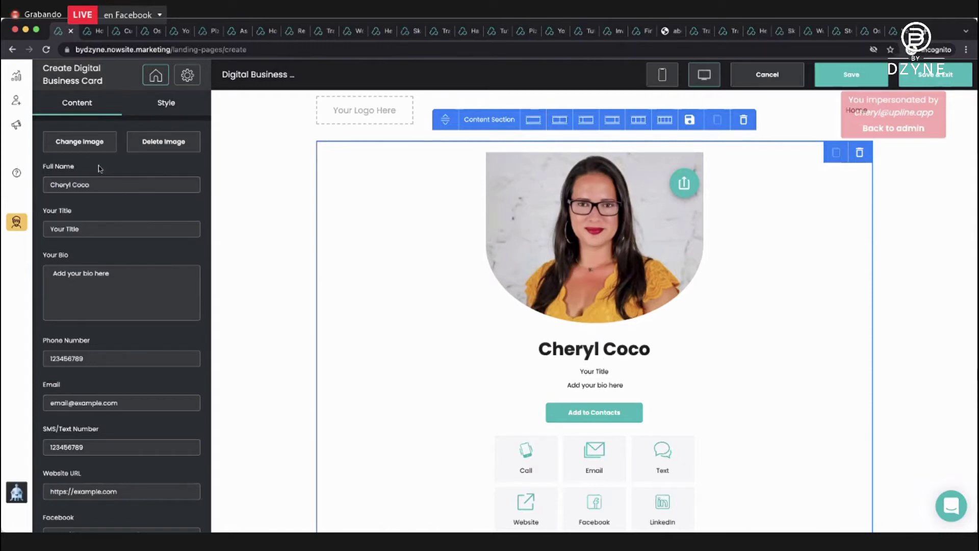
triple_click(75, 226)
type("VP Marketing")
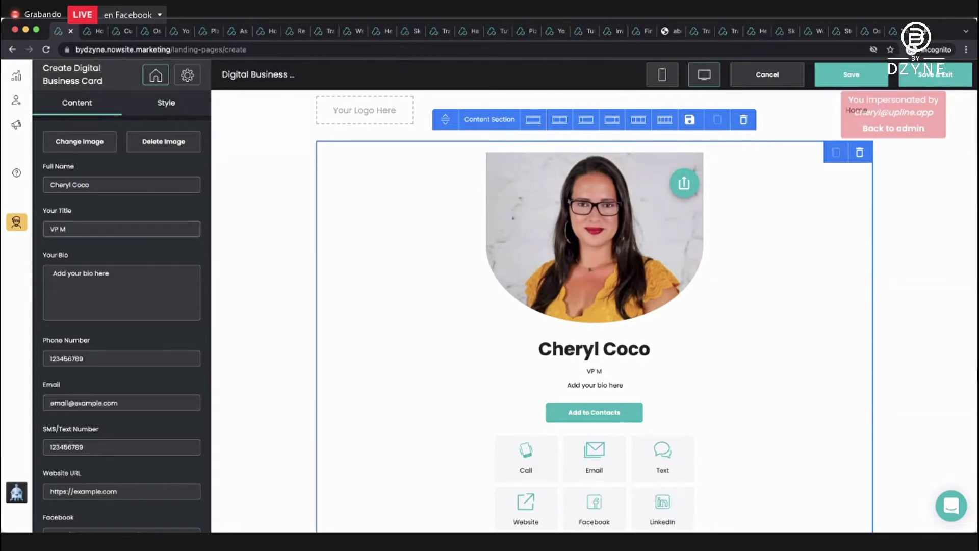
triple_click(74, 275)
type("I hel")
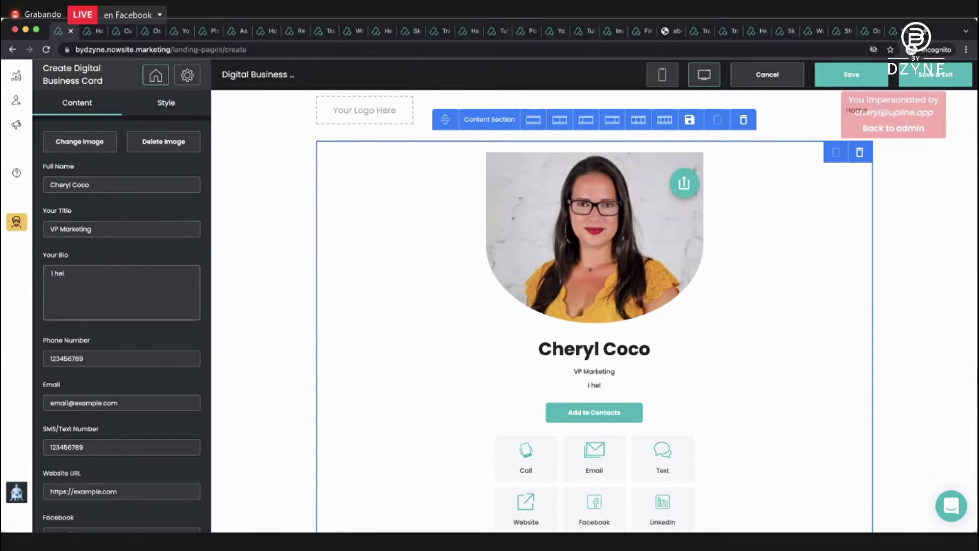
type("p people generate leads")
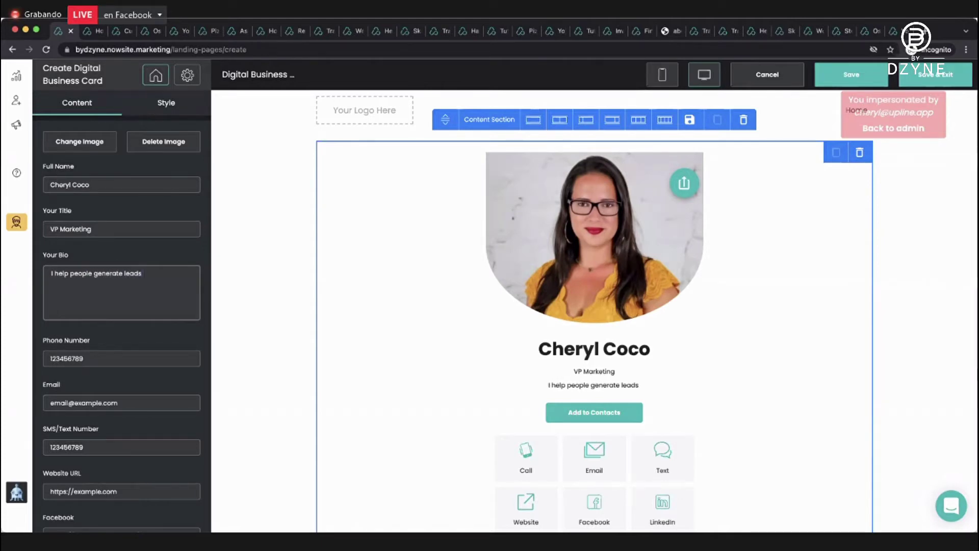
type(" no matter wh")
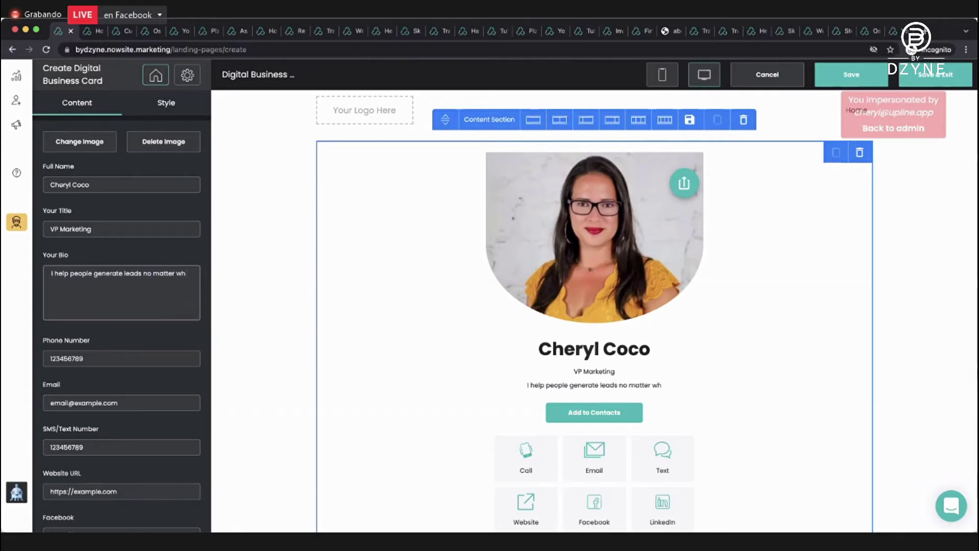
type("at business they are in.")
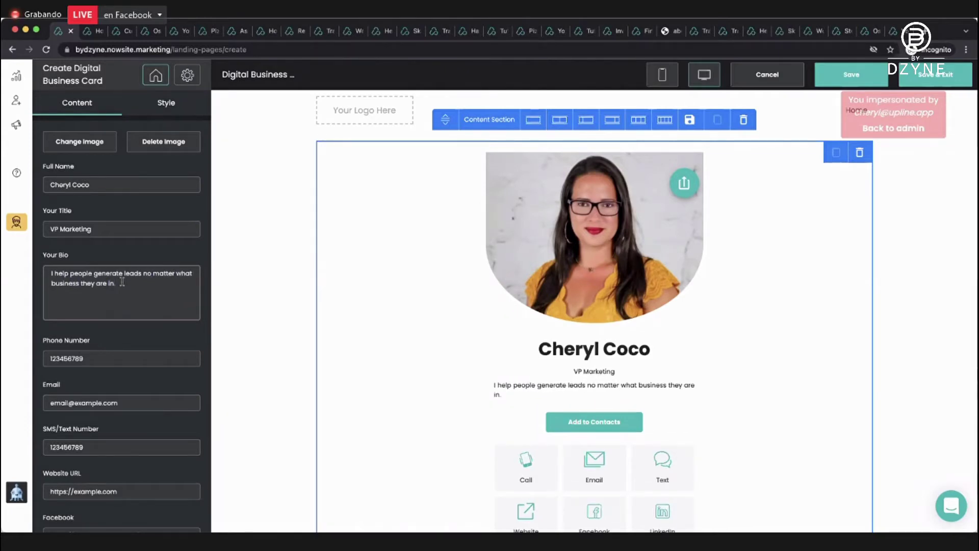
scroll(120, 286, "down", 1)
scroll(120, 285, "down", 3)
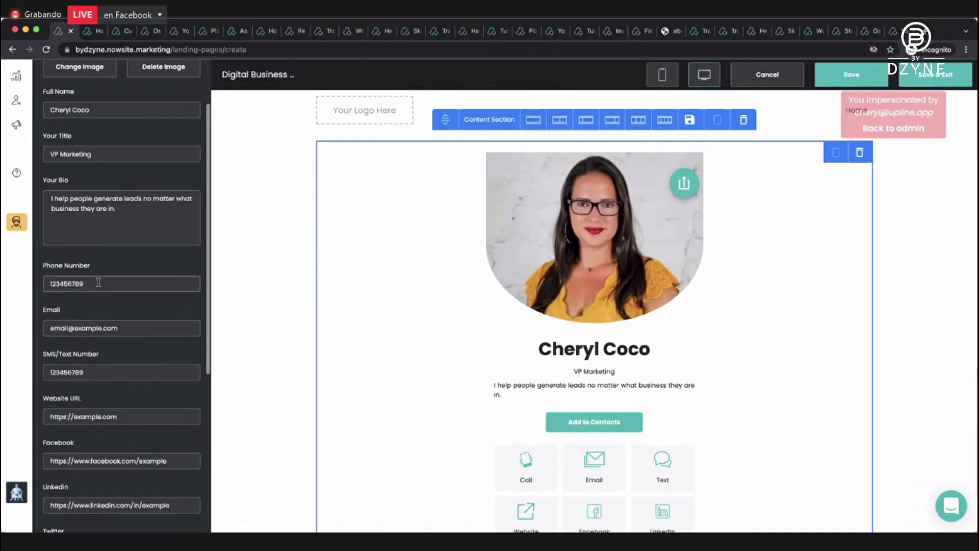
Replace the sample phone number, e-mail address and text number with the owner's.
double_click(98, 284)
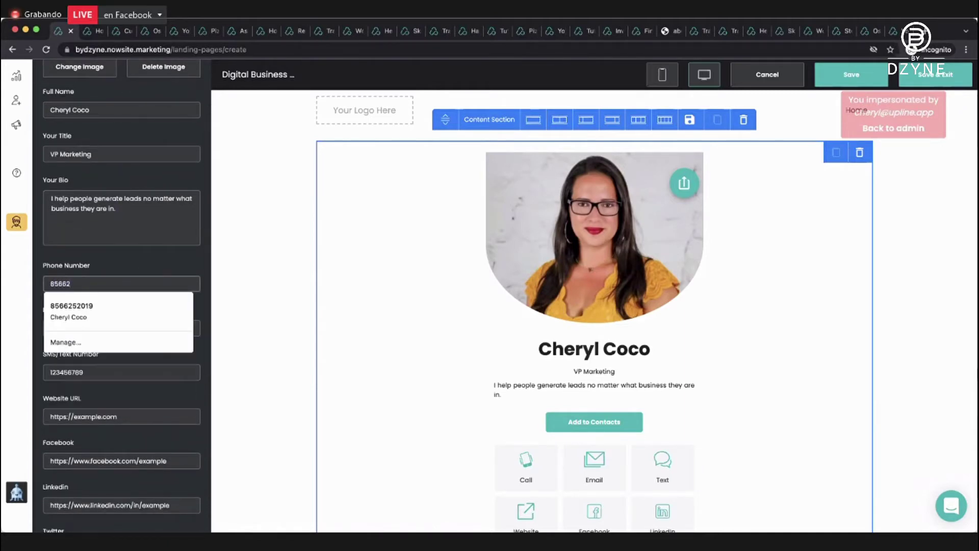
scroll(97, 265, "down", 4)
triple_click(96, 257)
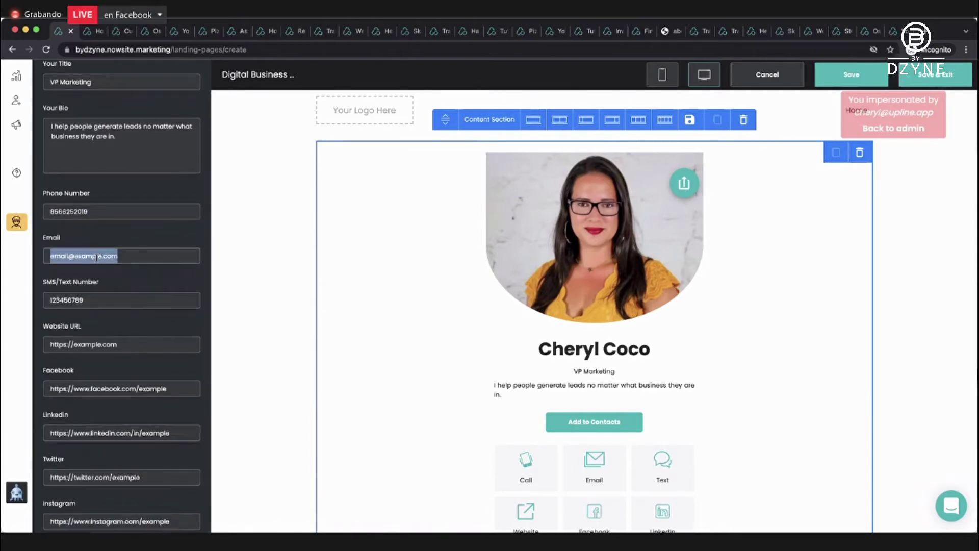
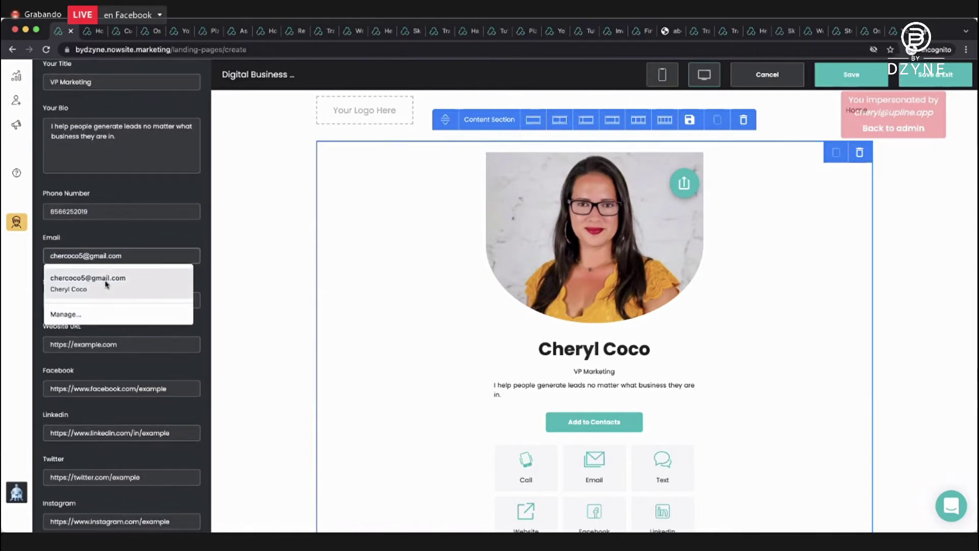
left_click(102, 280)
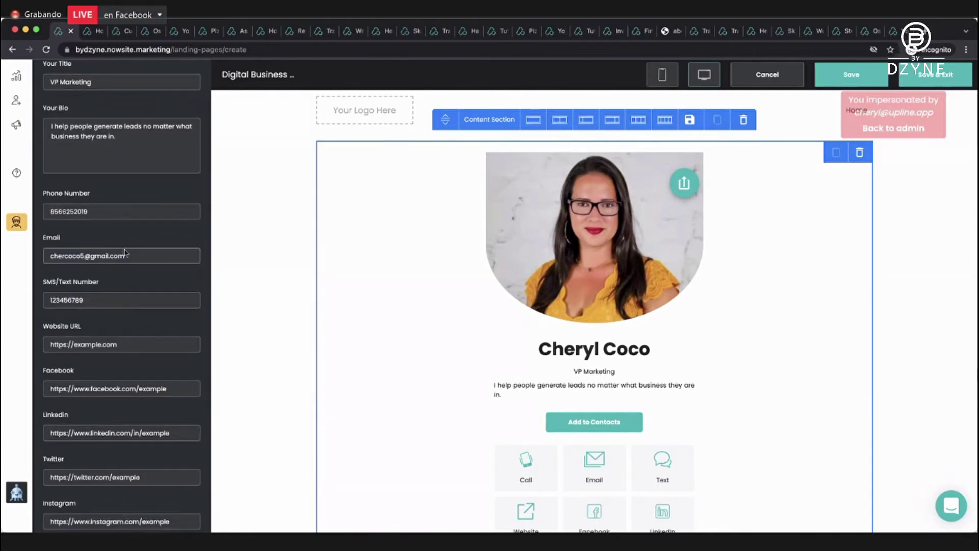
triple_click(104, 299)
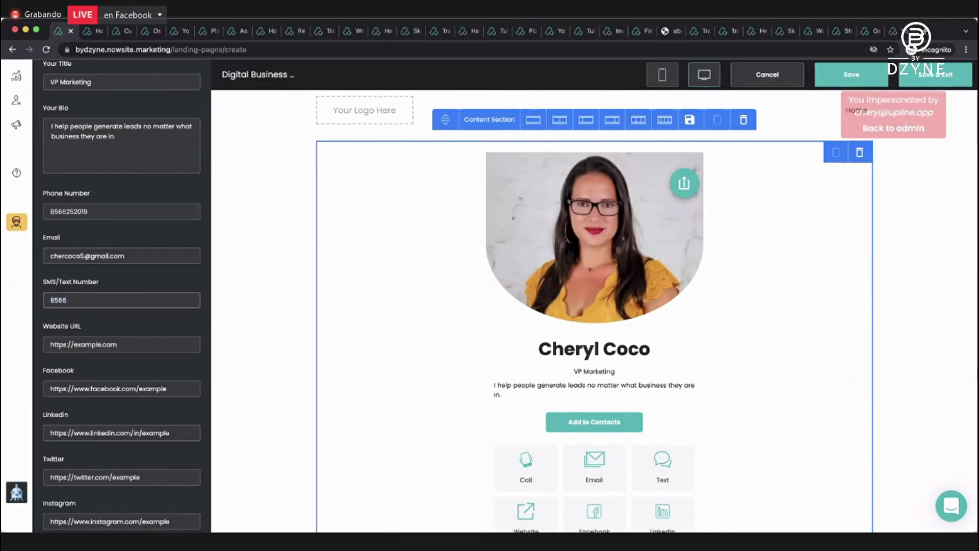
left_click(131, 334)
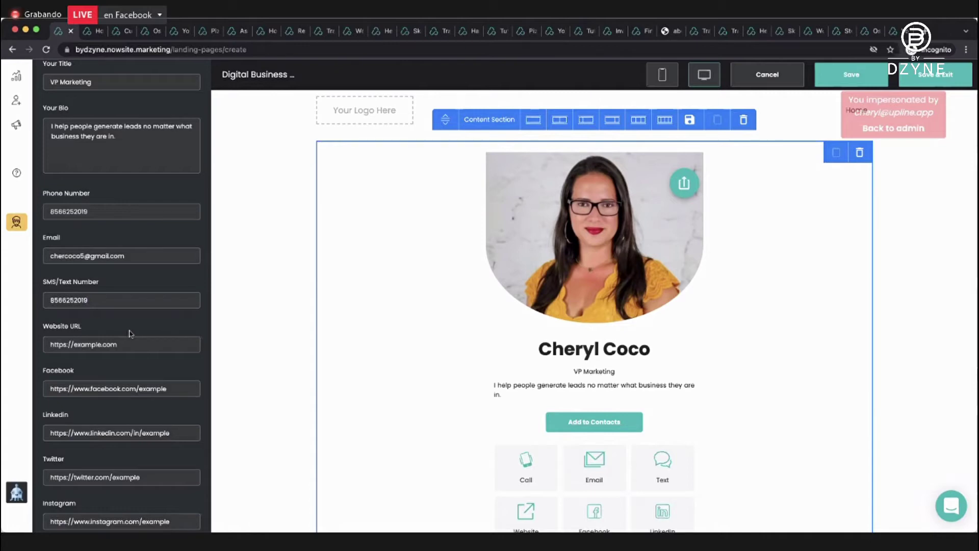
Enter the owner's website URL and Facebook profile link in place of the examples.
triple_click(123, 337)
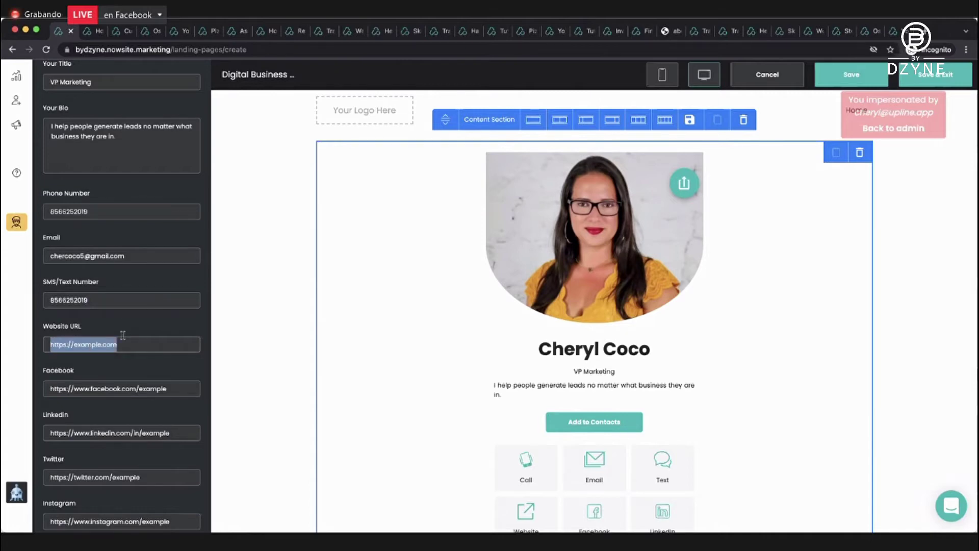
type("https://ch")
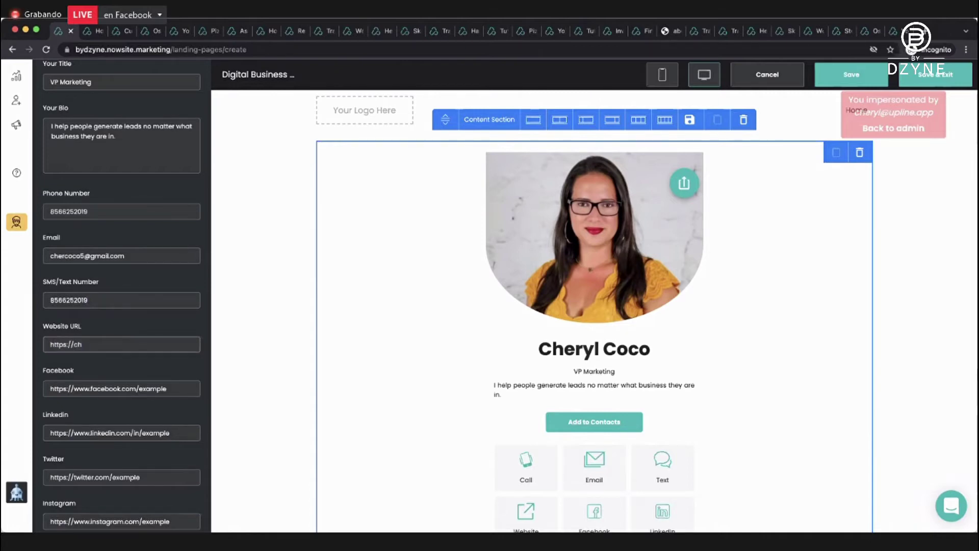
type("erylcoco.now.site")
scroll(135, 367, "down", 1)
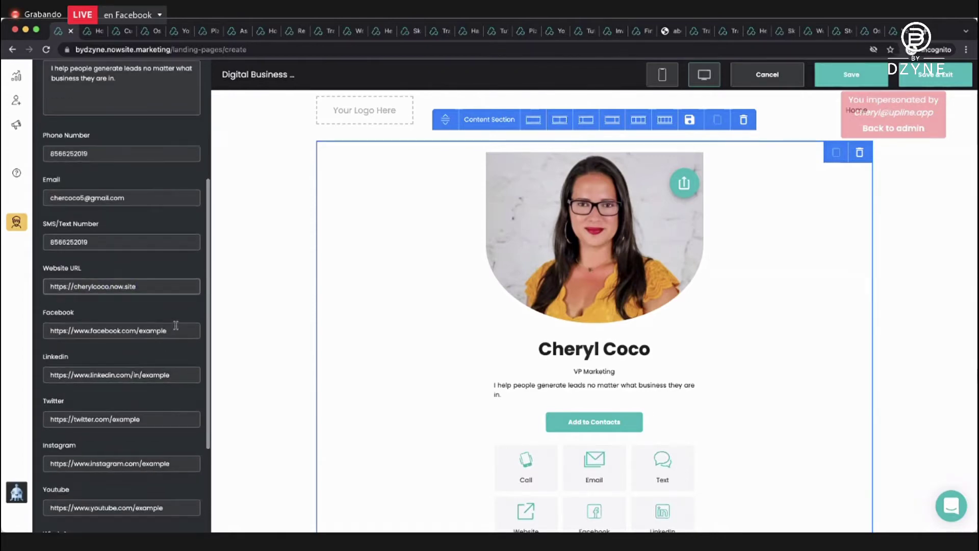
left_click_drag(173, 330, 141, 332)
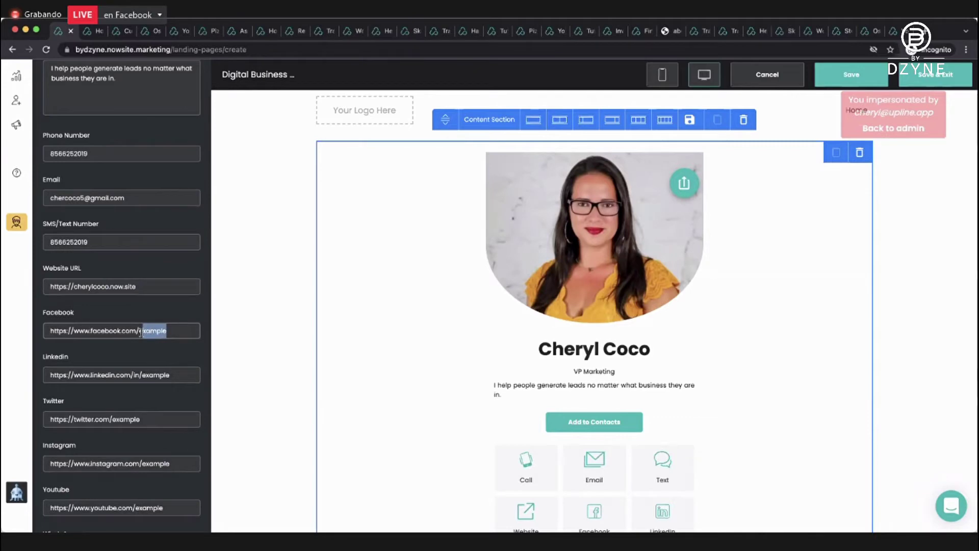
key("BackSpace")
type("cheryl.coco.7")
scroll(113, 378, "down", 2)
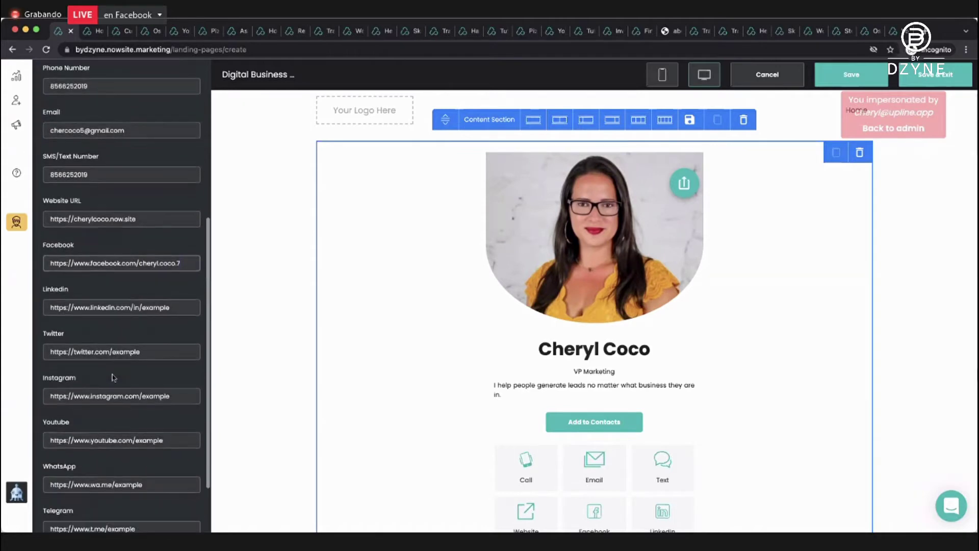
scroll(113, 378, "down", 2)
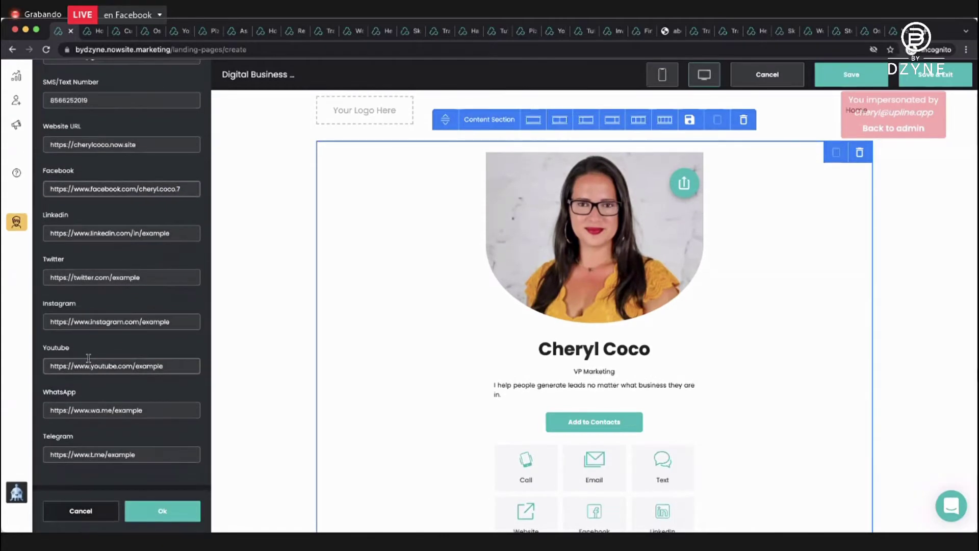
Clear the Twitter and LinkedIn links, apply the card settings, and save the site.
triple_click(104, 280)
scroll(355, 355, "down", 3)
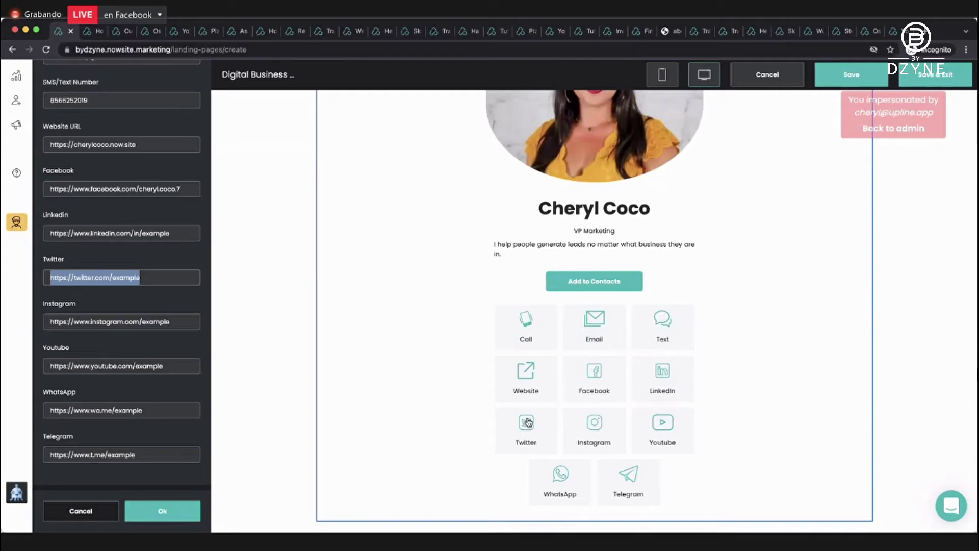
key("BackSpace")
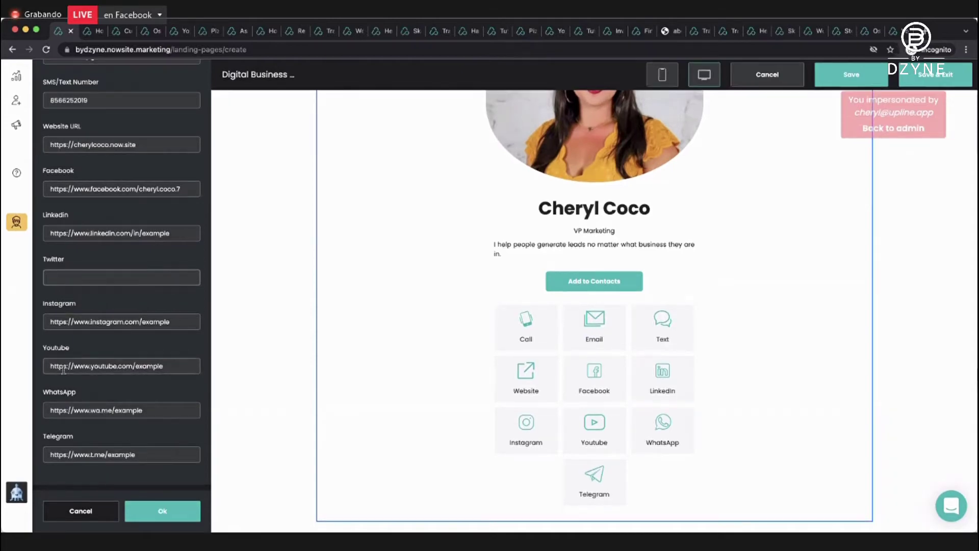
triple_click(168, 233)
key("BackSpace")
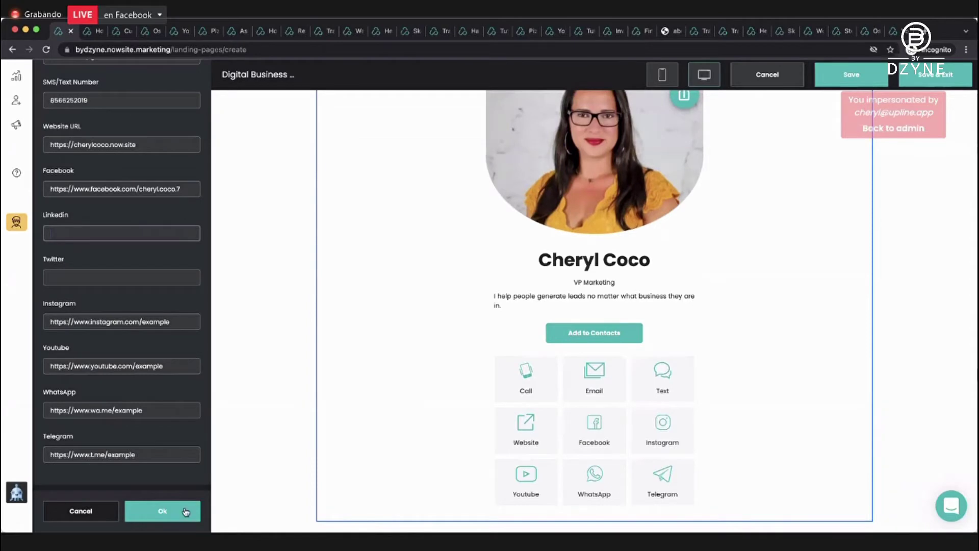
left_click(175, 512)
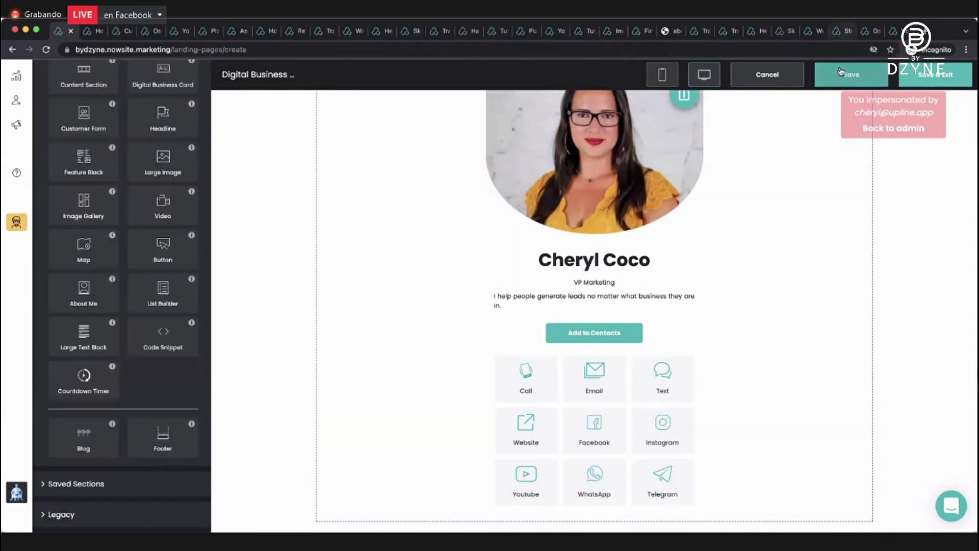
left_click(935, 75)
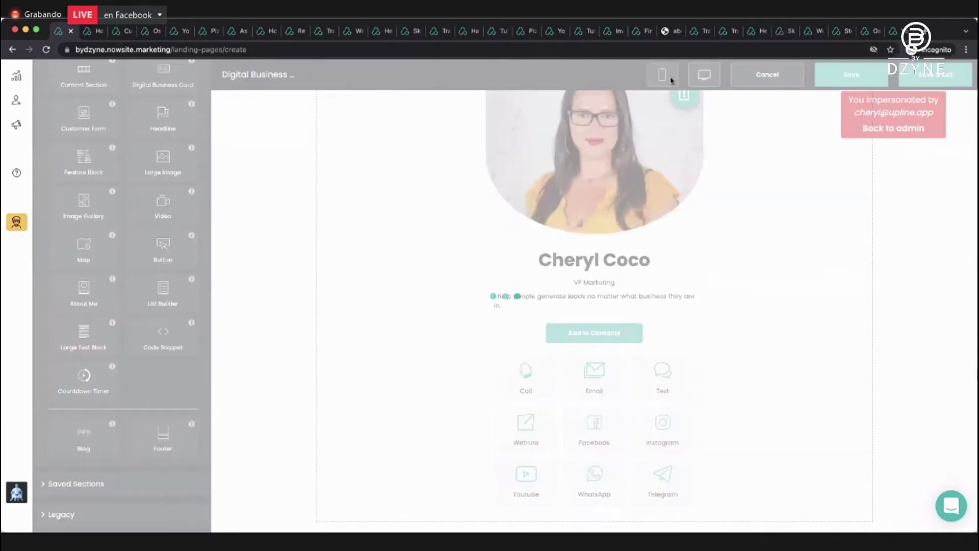
scroll(377, 247, "down", 1)
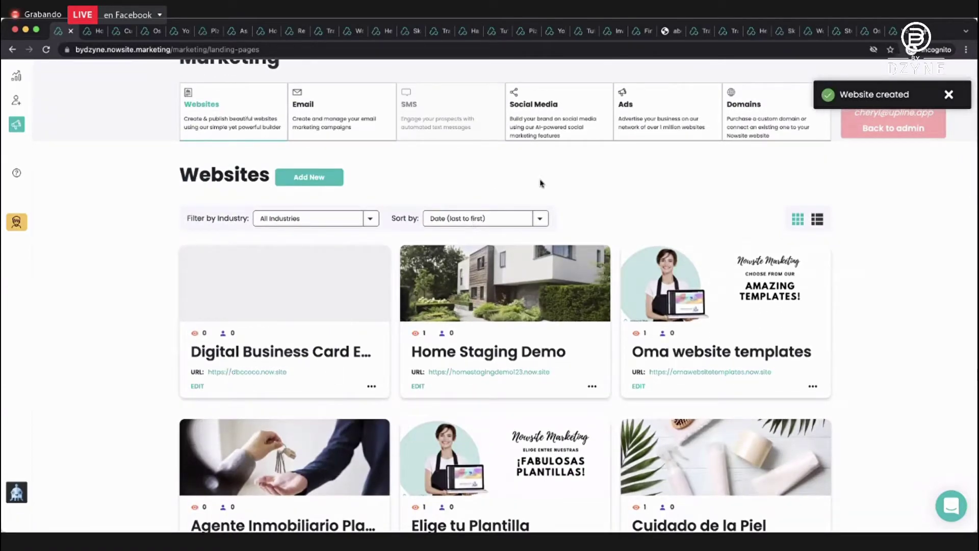
Open the live Digital Business Card site at dbccoco.now.site in a new tab.
left_click(260, 372)
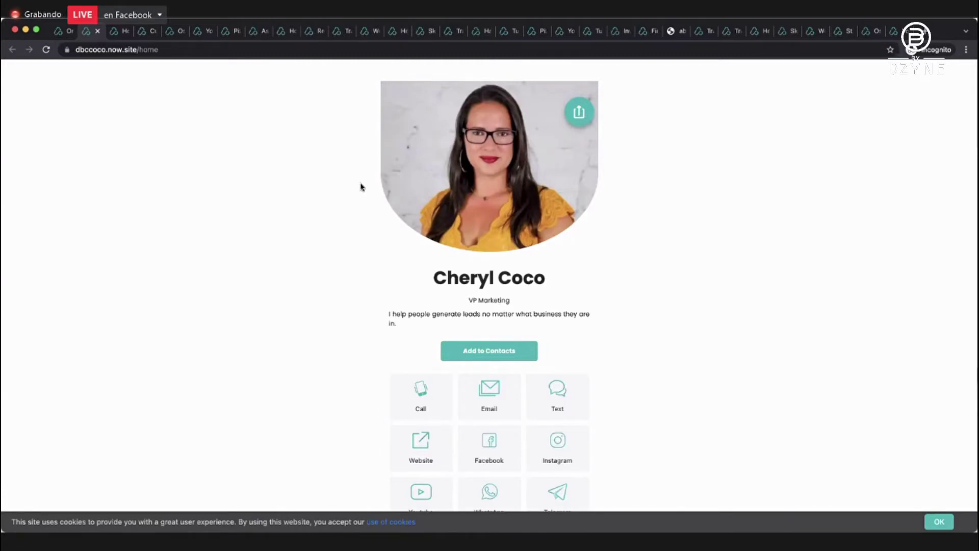
Return to the NowSite Websites dashboard in the first browser tab.
left_click(68, 34)
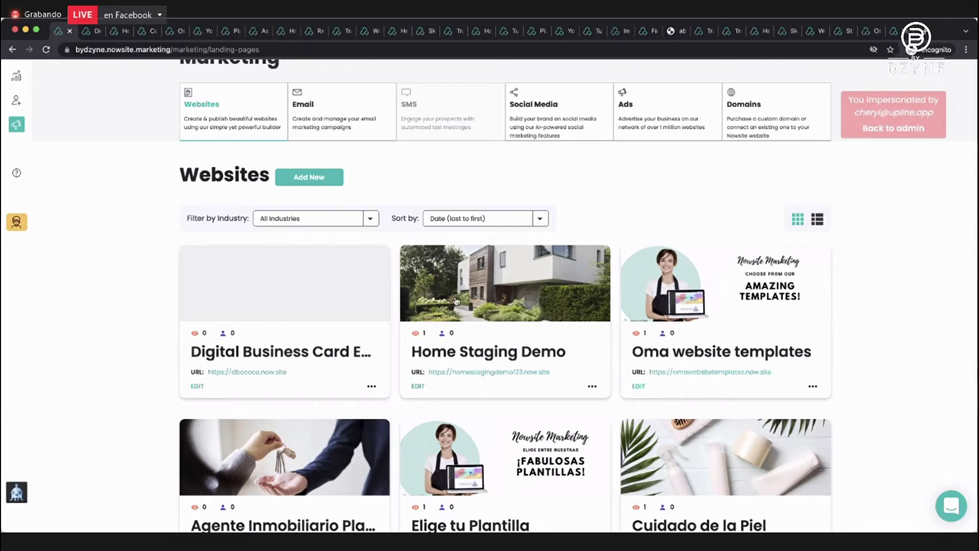
left_click(16, 75)
left_click(645, 117)
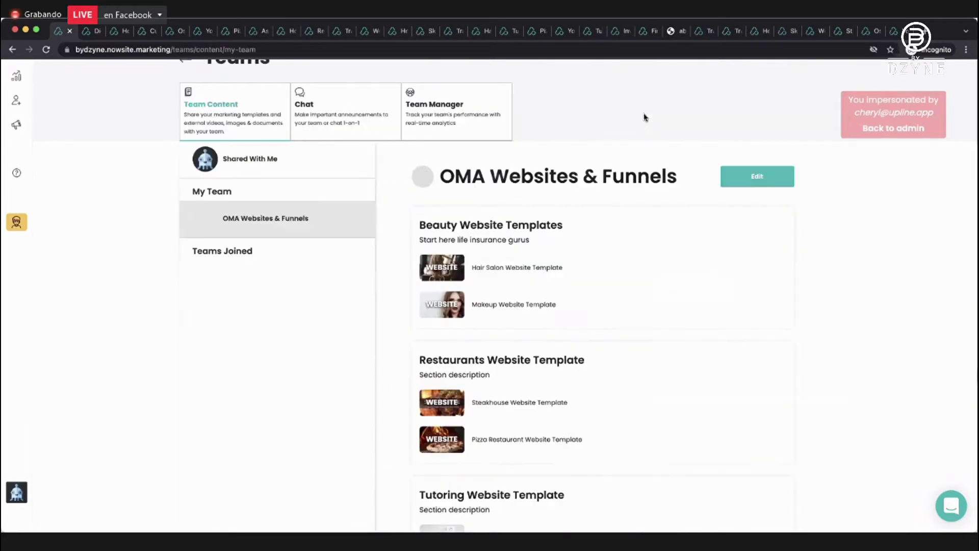
scroll(541, 257, "down", 5)
scroll(542, 258, "down", 6)
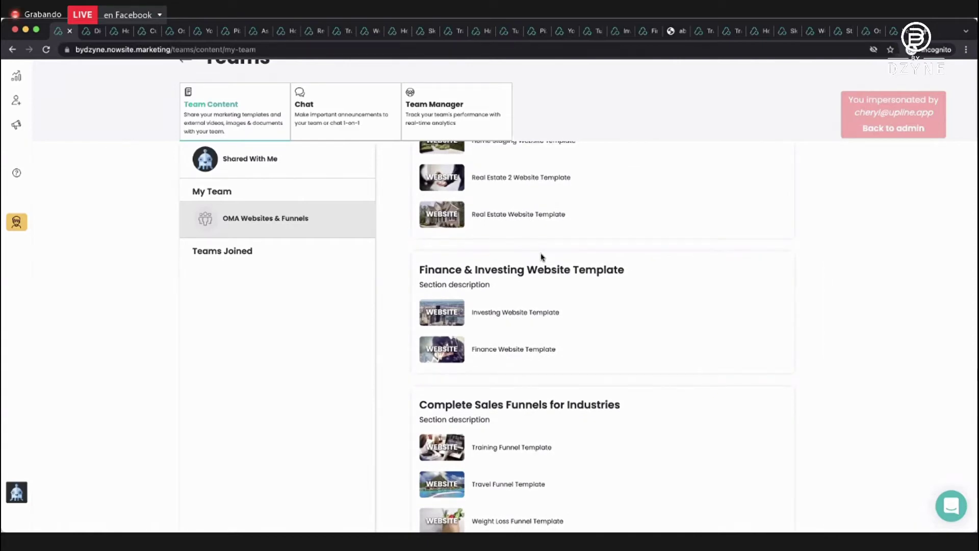
scroll(541, 257, "up", 10)
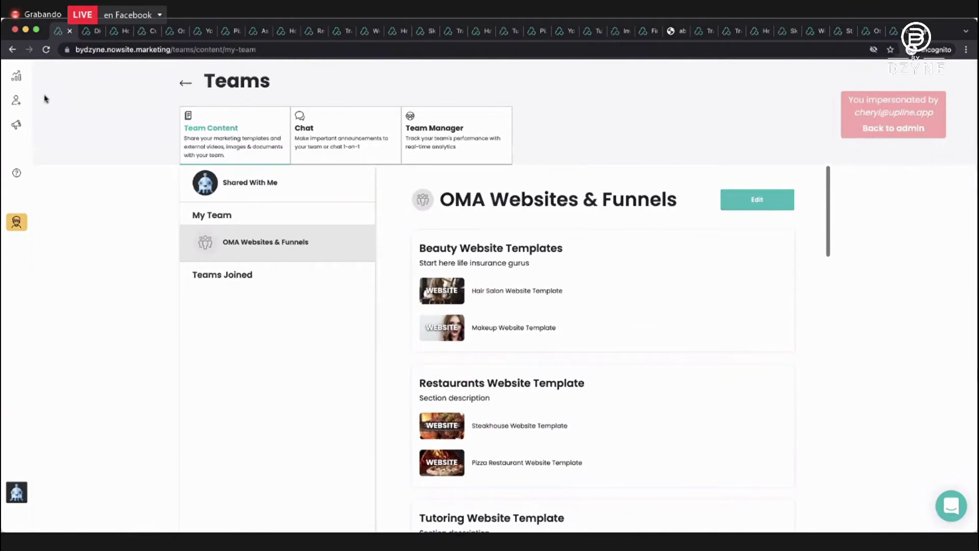
left_click(17, 76)
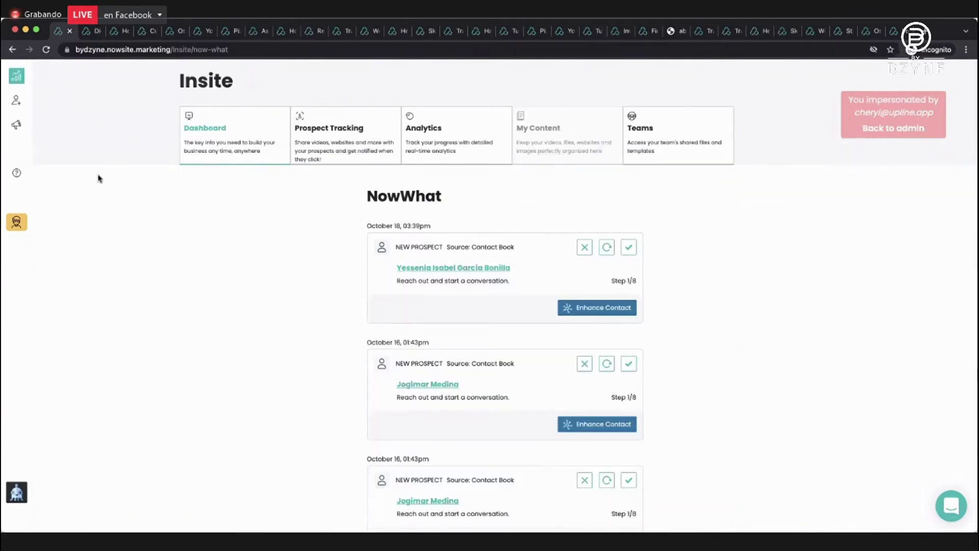
left_click(17, 127)
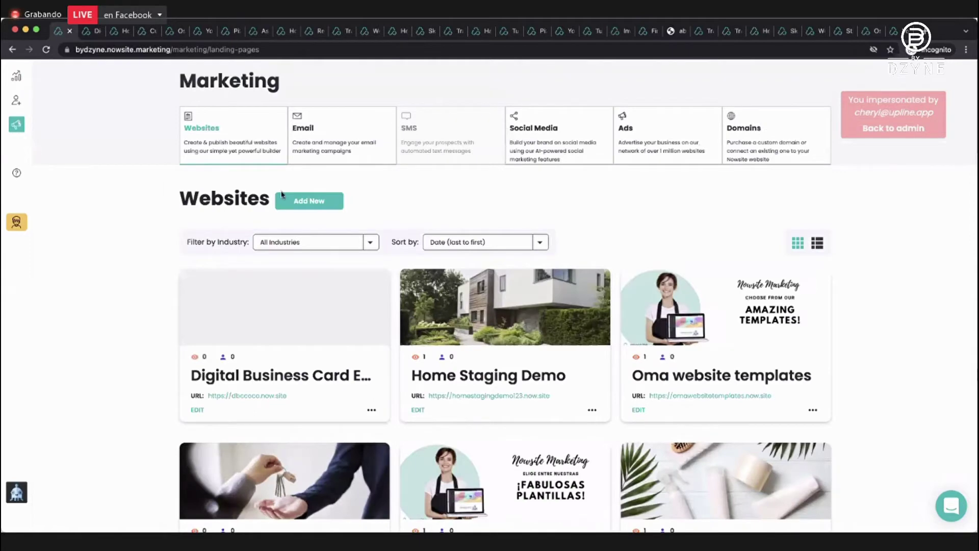
Go to the second page of the Websites list.
scroll(280, 192, "down", 3)
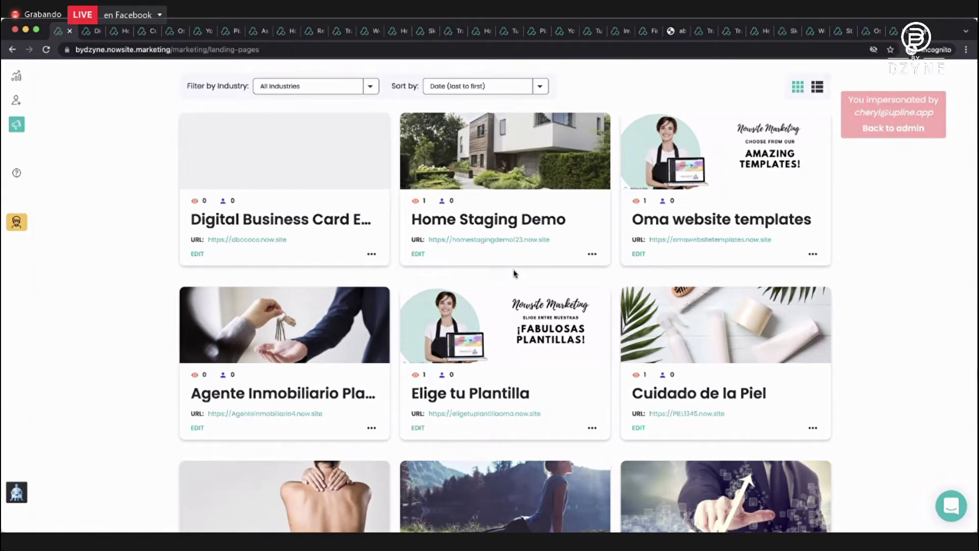
scroll(513, 274, "down", 8)
scroll(515, 274, "down", 10)
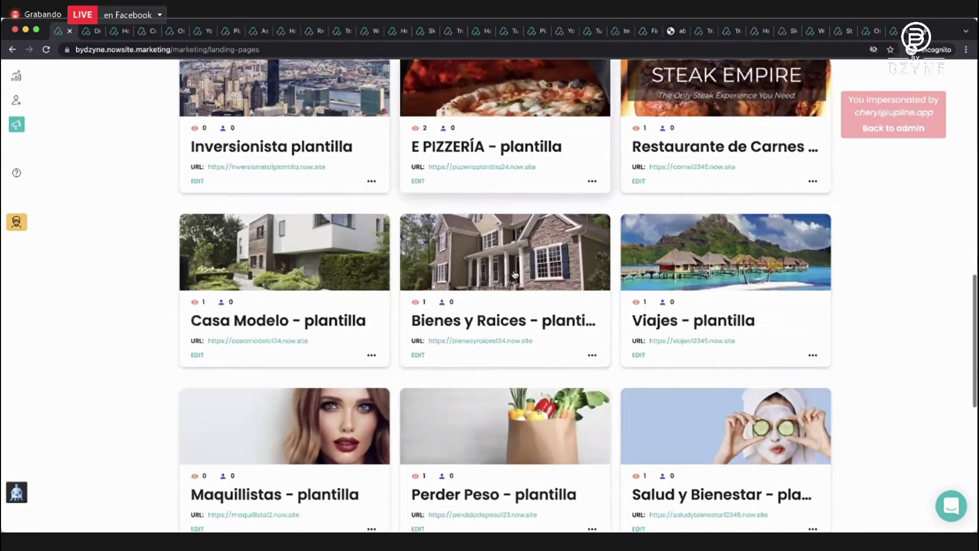
scroll(515, 275, "down", 2)
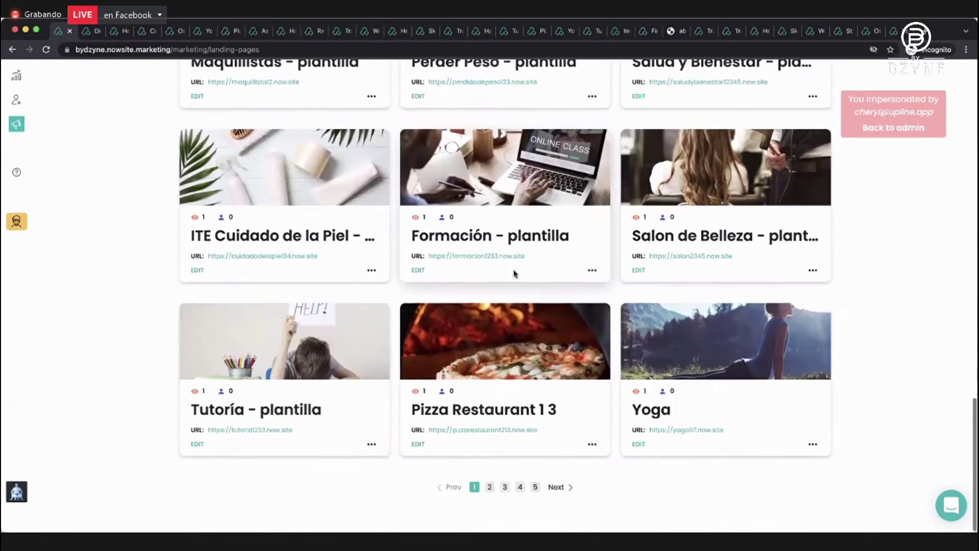
left_click(490, 487)
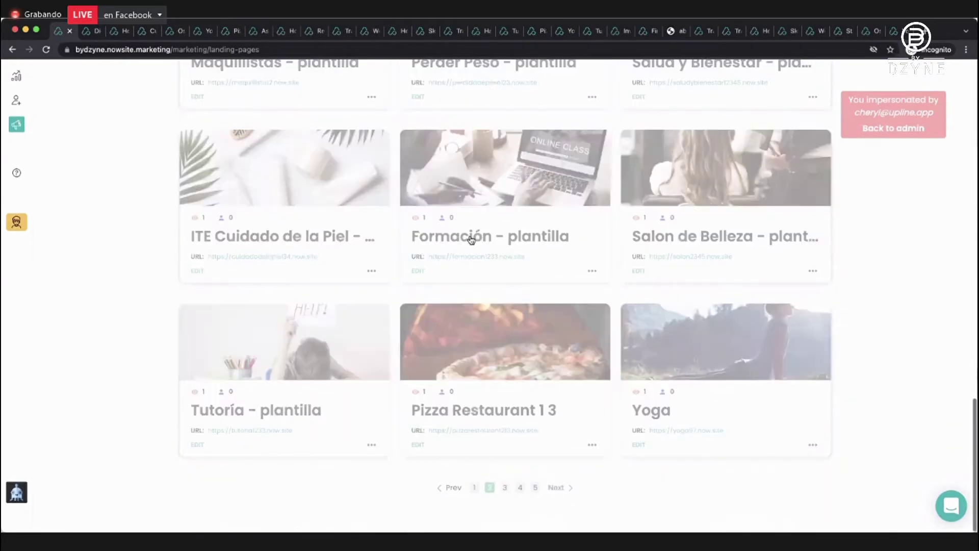
Open Training Funnel 12 in the Website Builder.
scroll(472, 237, "up", 5)
scroll(470, 238, "up", 8)
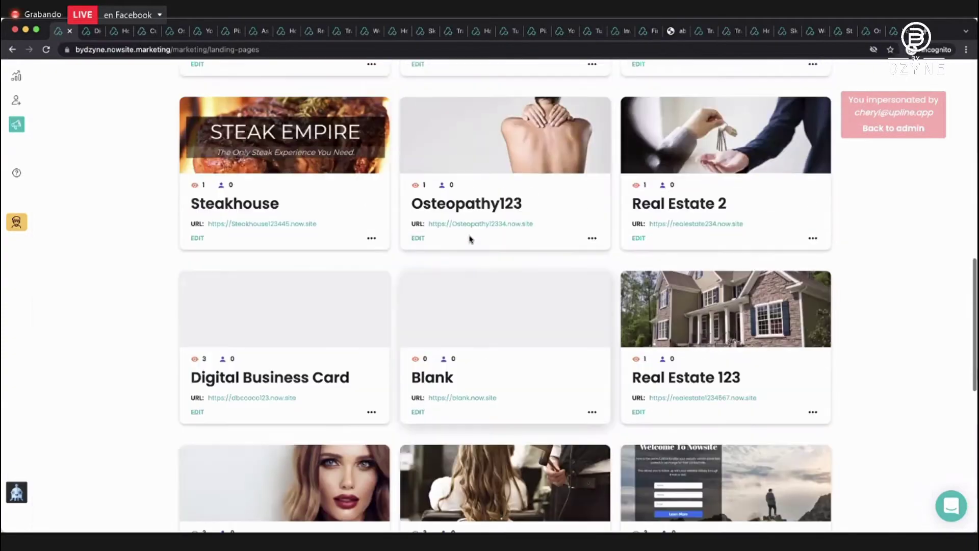
scroll(471, 240, "up", 3)
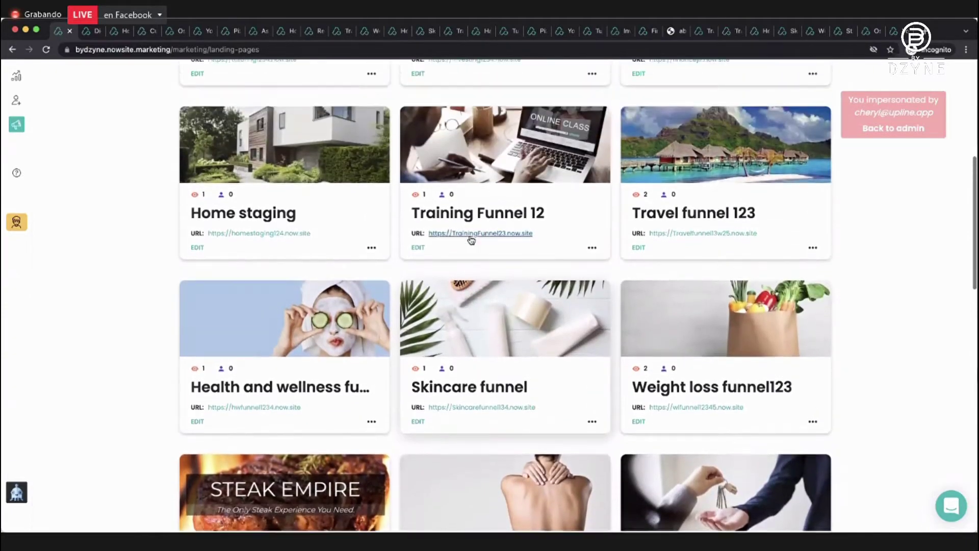
scroll(471, 240, "down", 2)
scroll(471, 239, "up", 2)
scroll(470, 239, "up", 2)
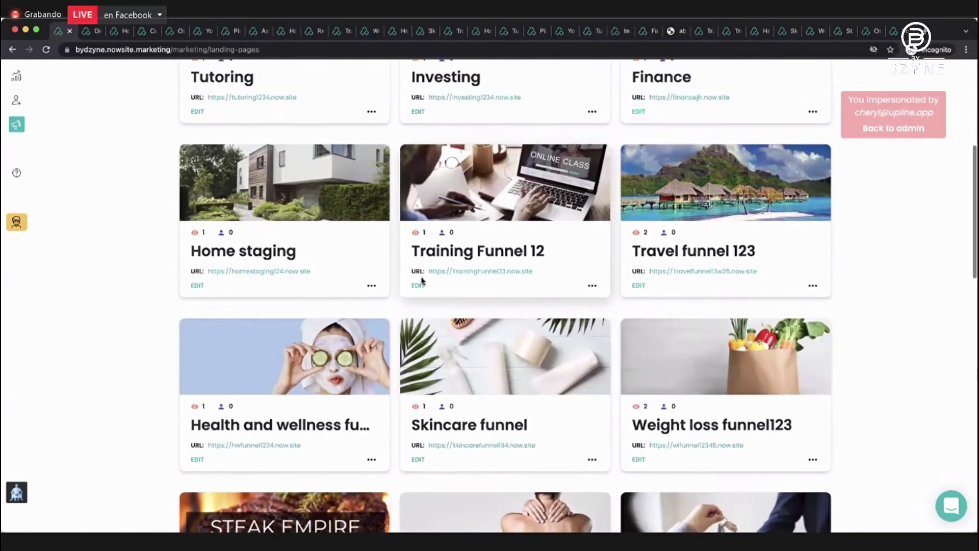
left_click(418, 285)
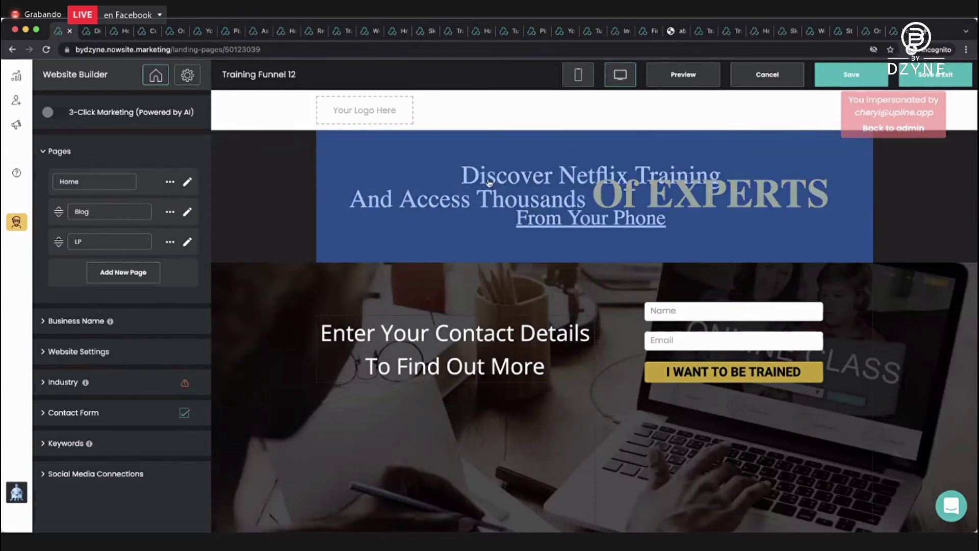
Save the funnel's contact-details section to Saved Sections as 'Training Section - Capture'.
scroll(323, 277, "down", 2)
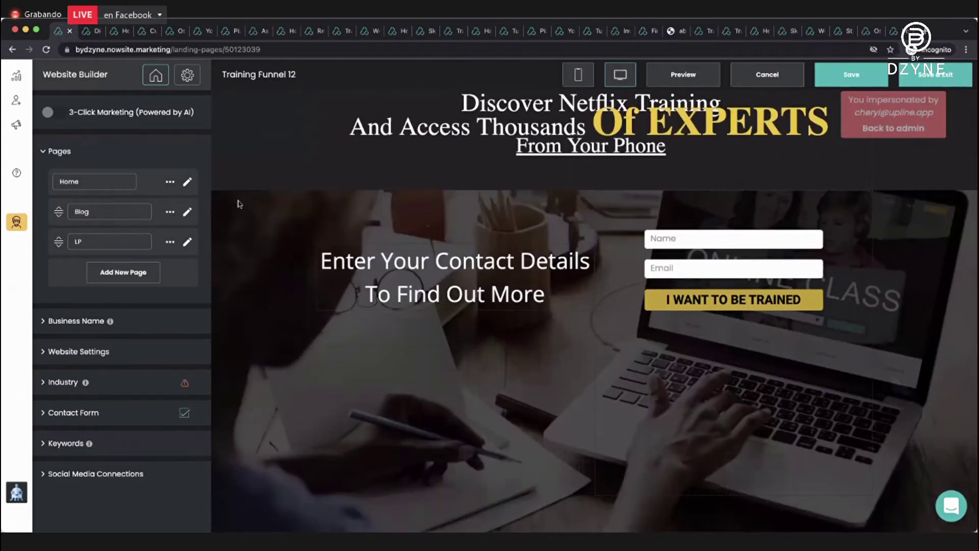
left_click(244, 203)
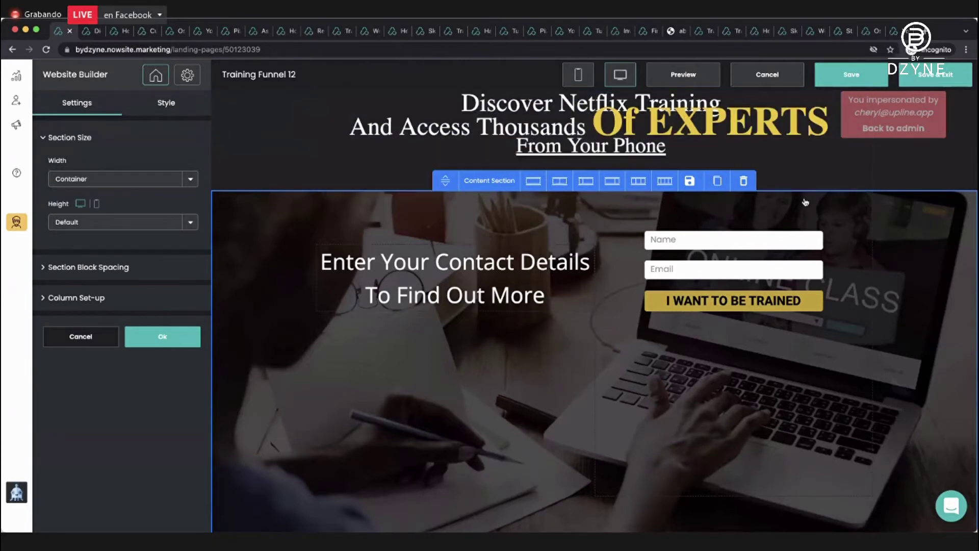
left_click(689, 182)
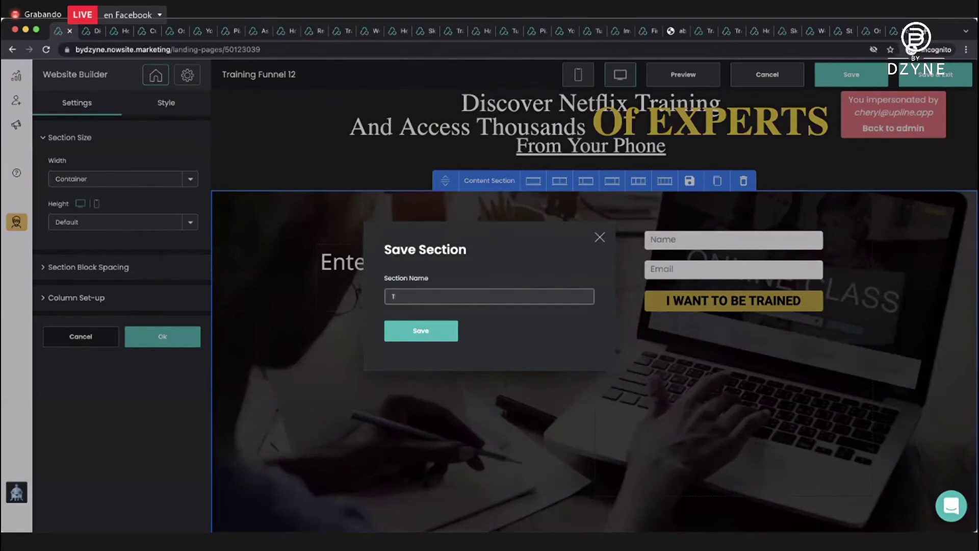
type("Tranin")
type("nin")
type("g Sec")
type("tuire")
type("re")
left_click(422, 331)
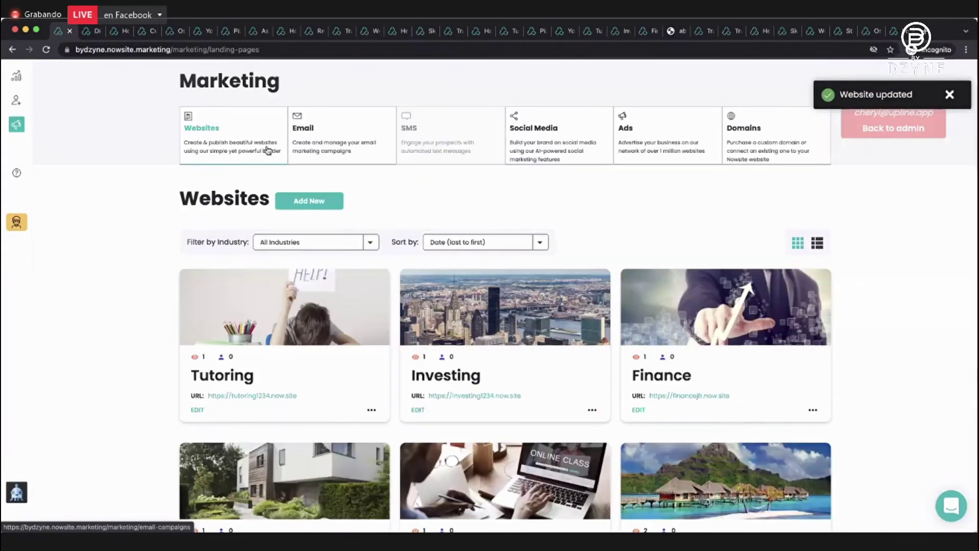
Start a blank-template website with business and website name 'Capture page for training'.
left_click(299, 203)
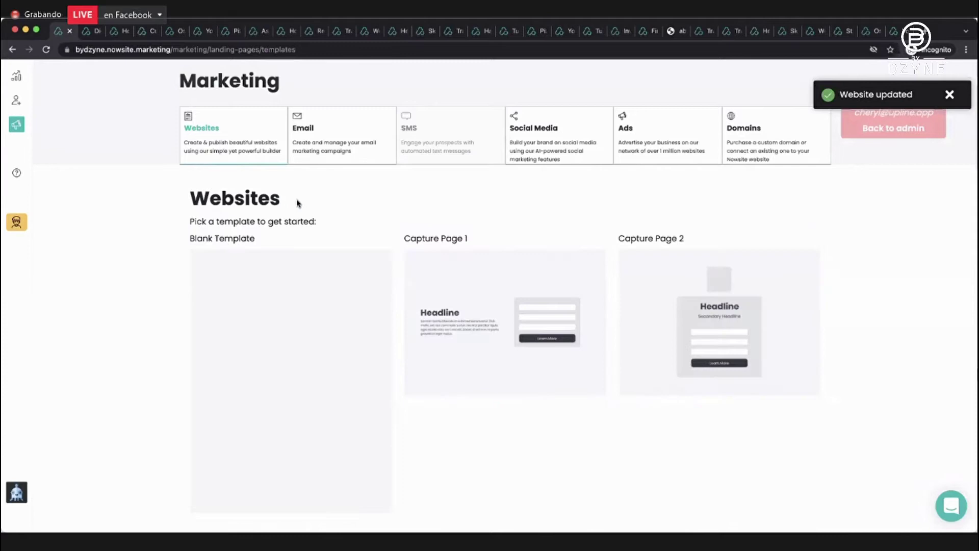
left_click(271, 324)
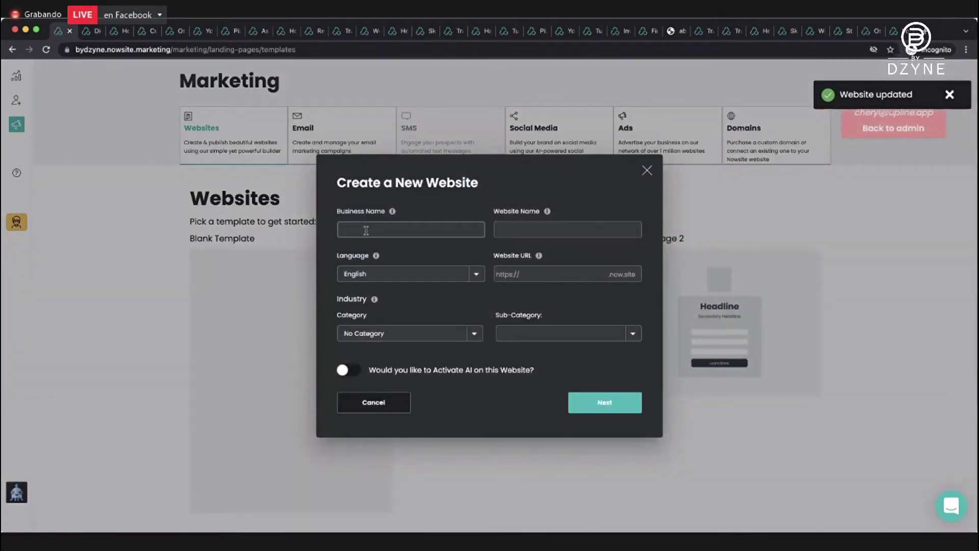
type("Capture page for training")
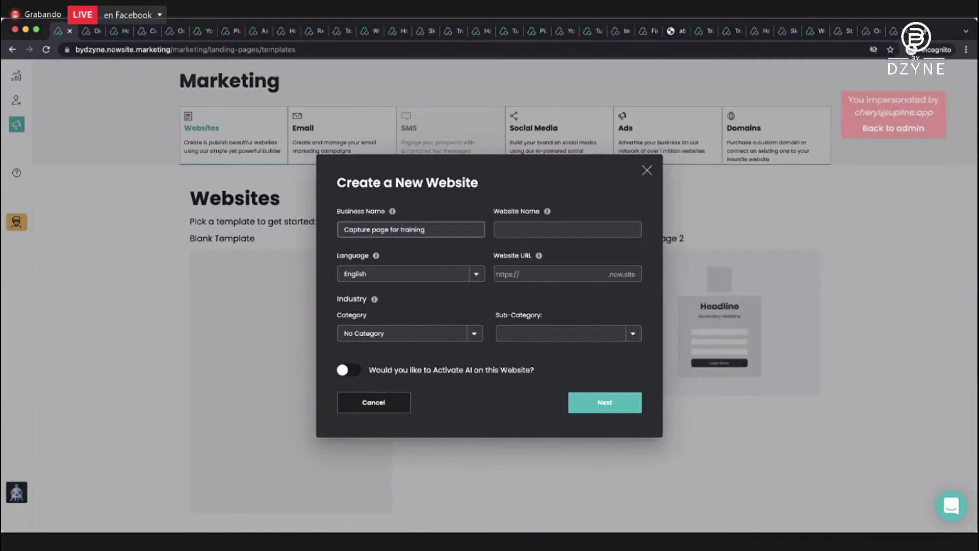
key("Tab")
type("Cap")
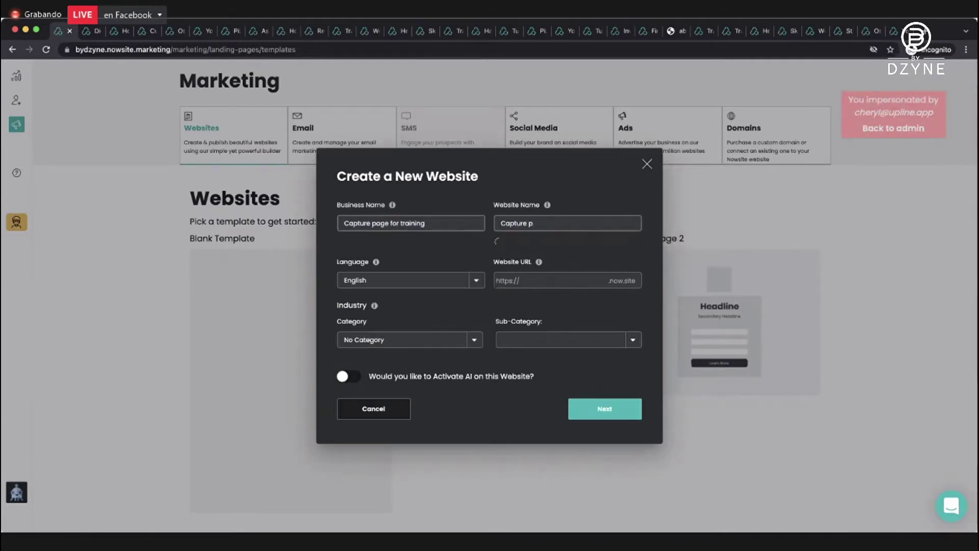
type("ture page for training")
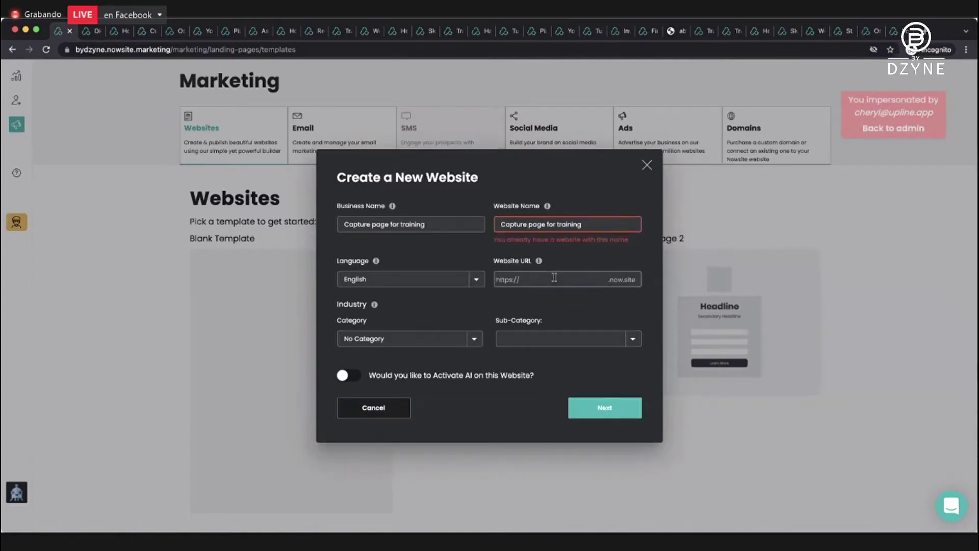
Set the address to cptdemo.now.site, category Automotive / Car Dealership, and create the site.
left_click(598, 218)
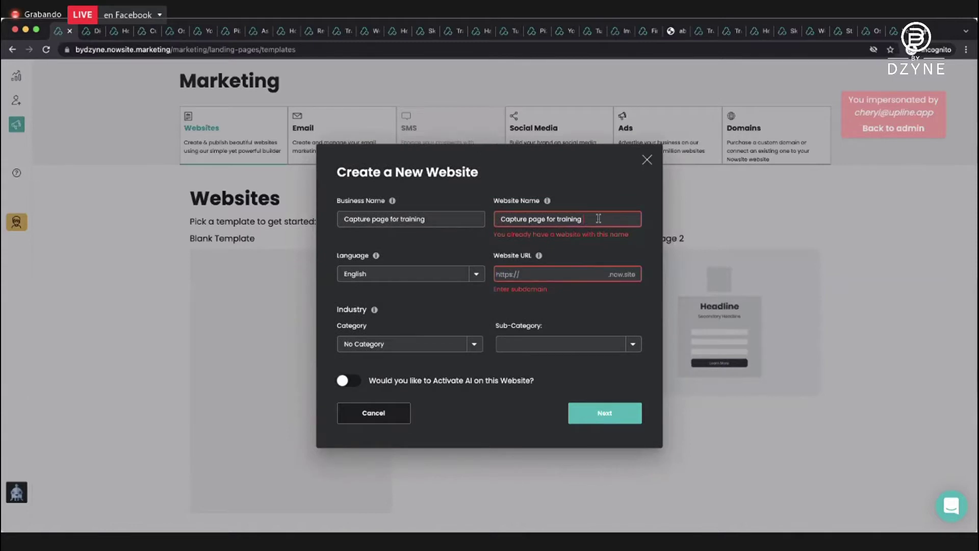
left_click(530, 270)
type("cpt")
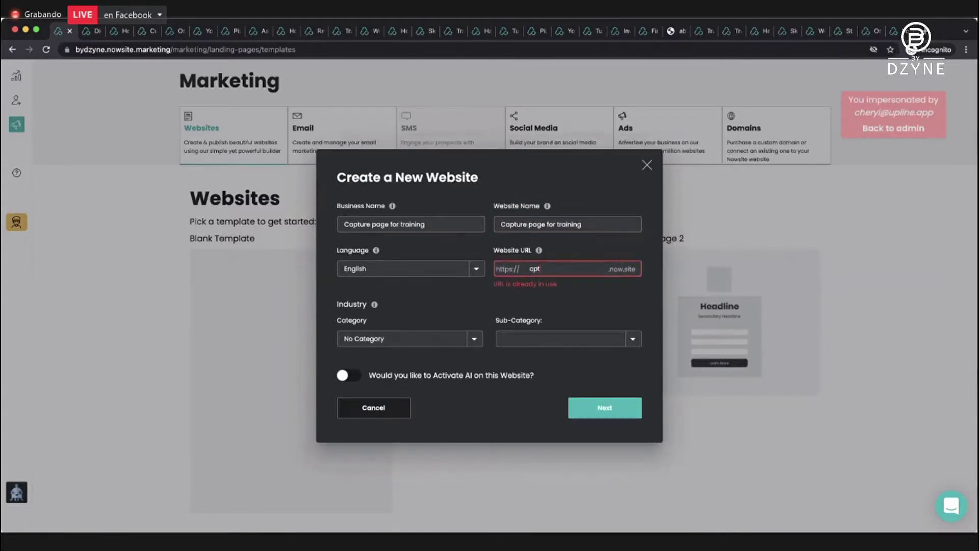
type("dempa")
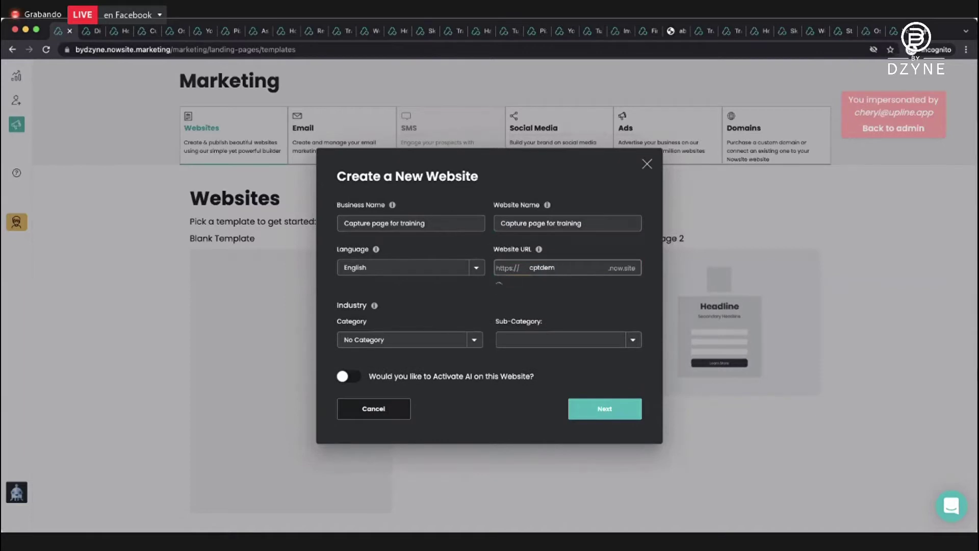
left_click(439, 334)
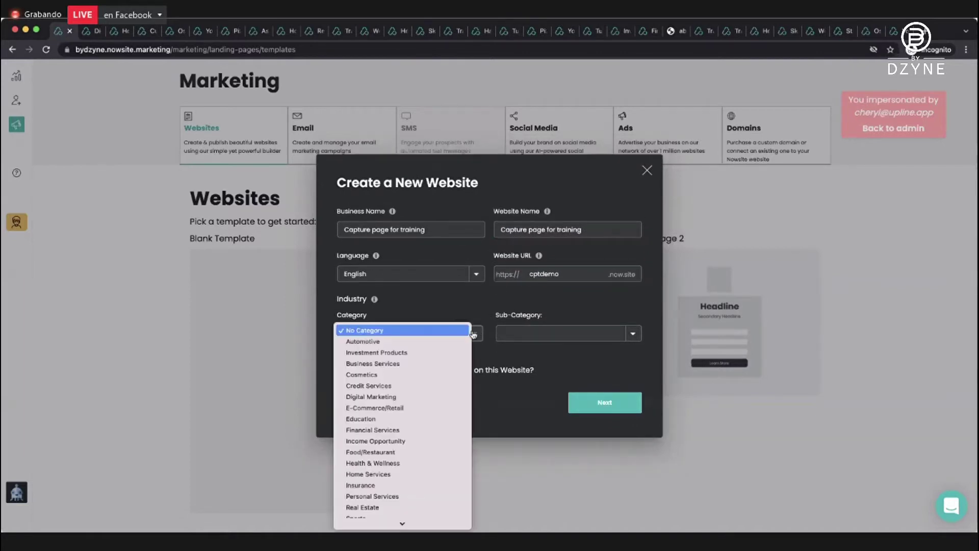
left_click(439, 344)
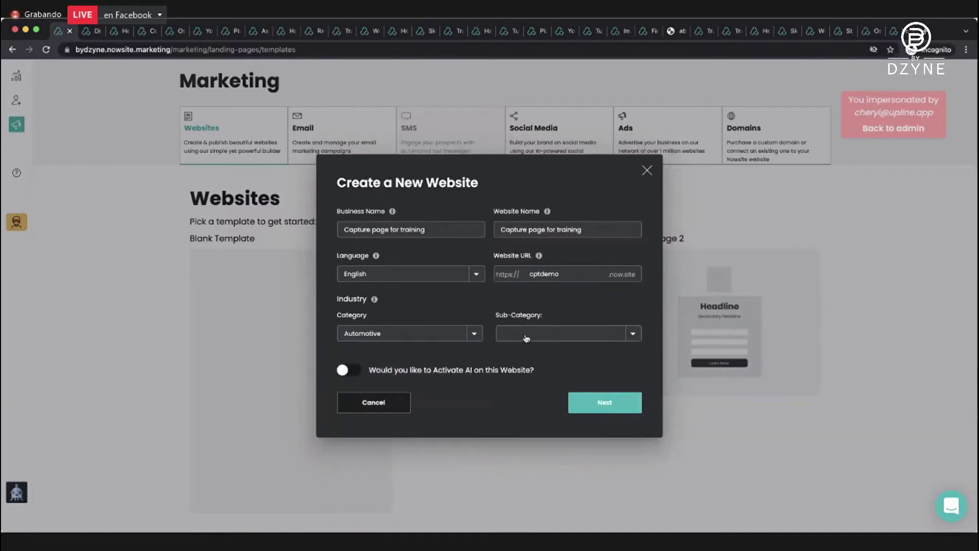
left_click(629, 333)
left_click(593, 339)
left_click(591, 396)
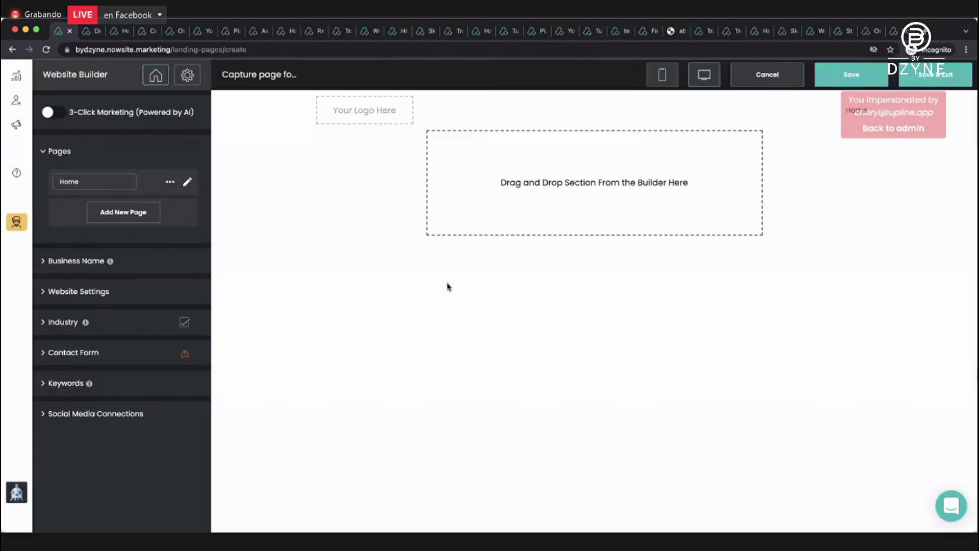
Place the saved Training Section - Capture onto the empty Home page.
left_click(188, 182)
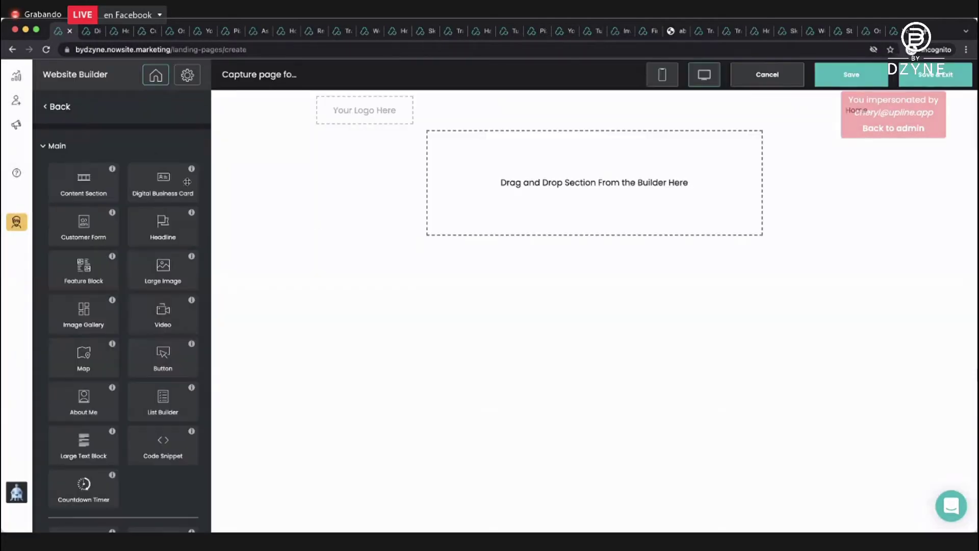
scroll(187, 182, "down", 2)
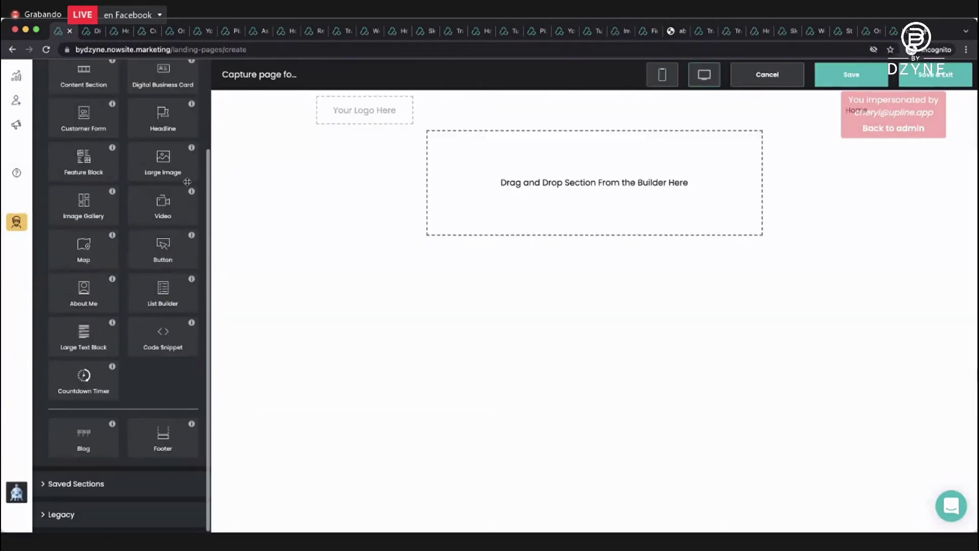
left_click(88, 484)
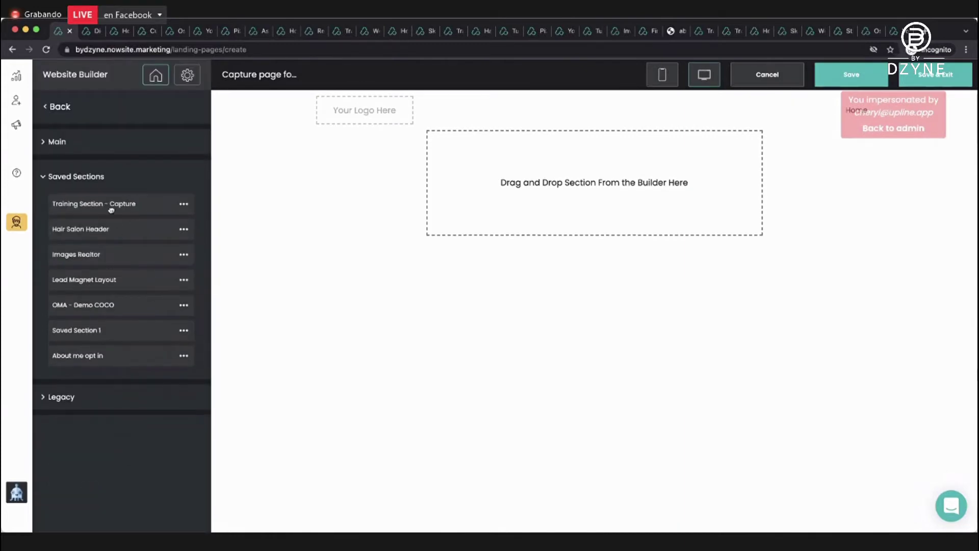
left_click_drag(110, 206, 436, 201)
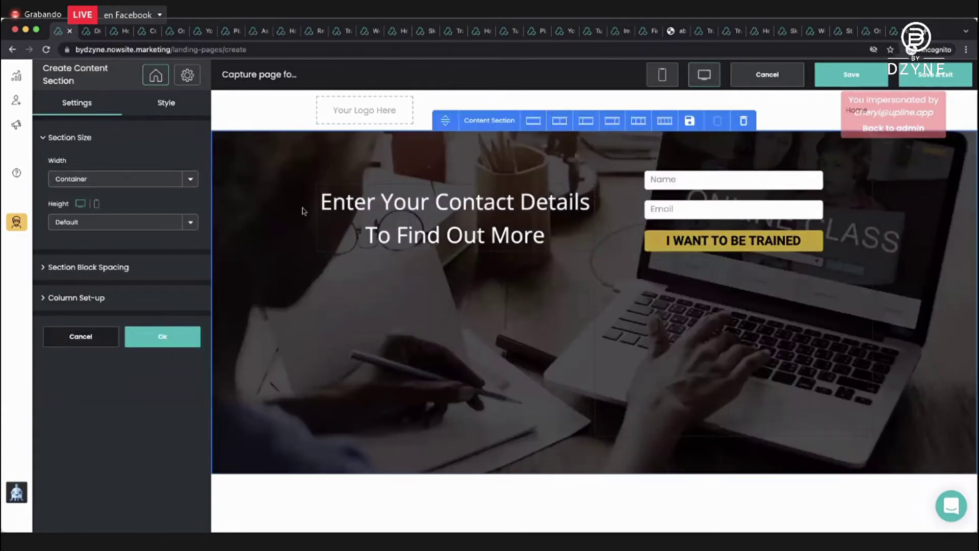
left_click(162, 338)
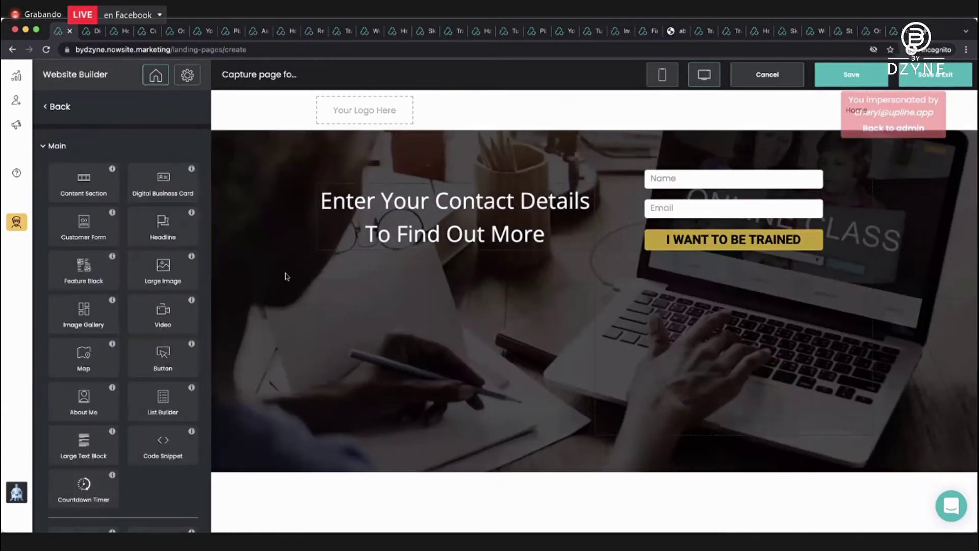
Add the saved Hair Salon Header and Images Realtor sections at the page top.
scroll(150, 287, "down", 2)
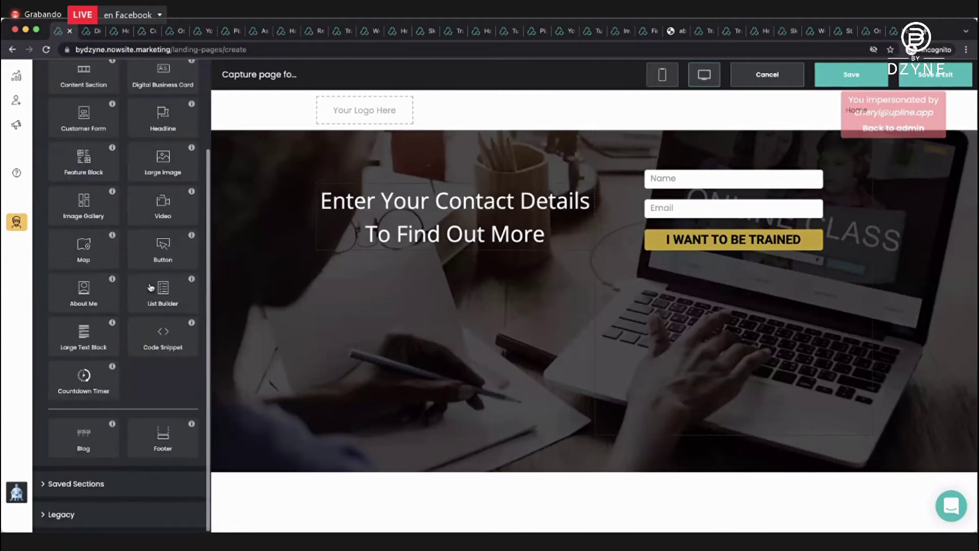
left_click(92, 485)
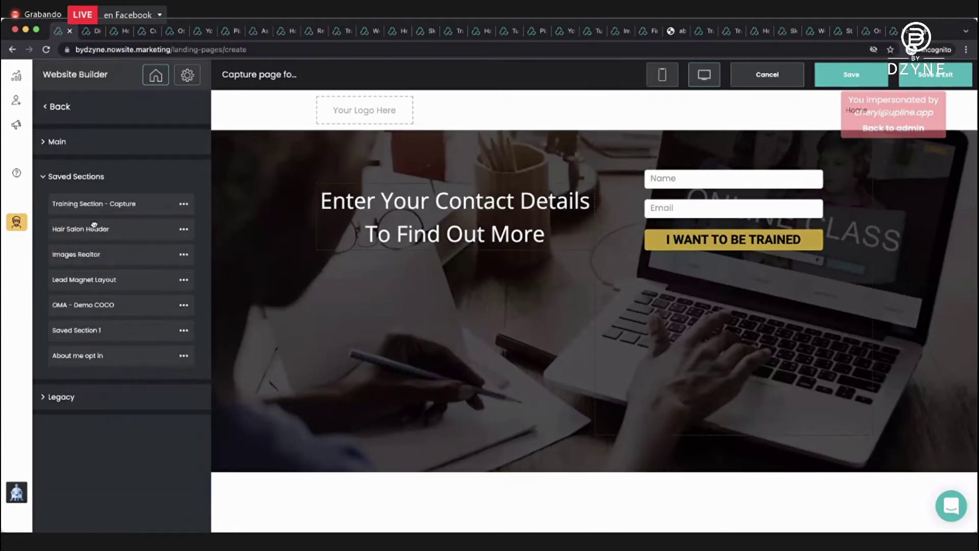
left_click_drag(94, 230, 394, 149)
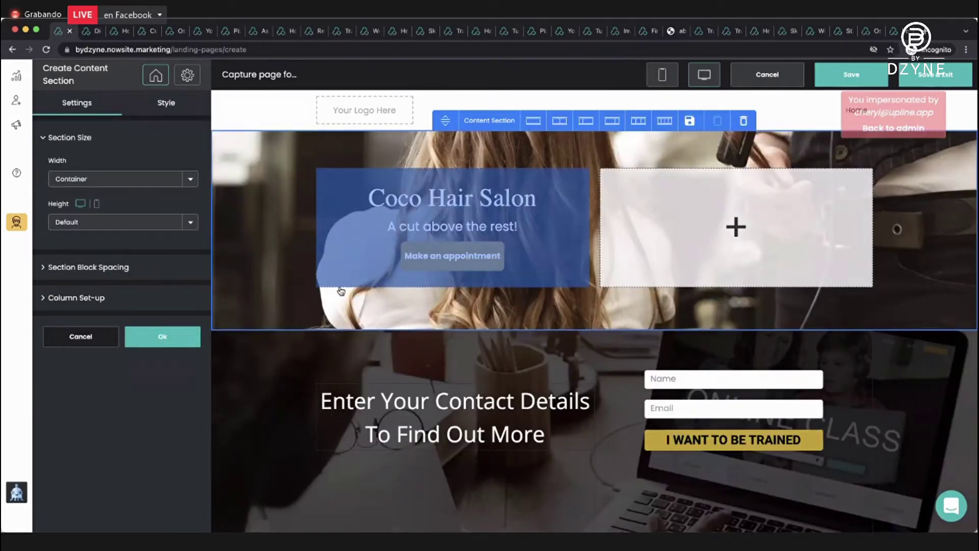
left_click(156, 340)
scroll(157, 317, "down", 3)
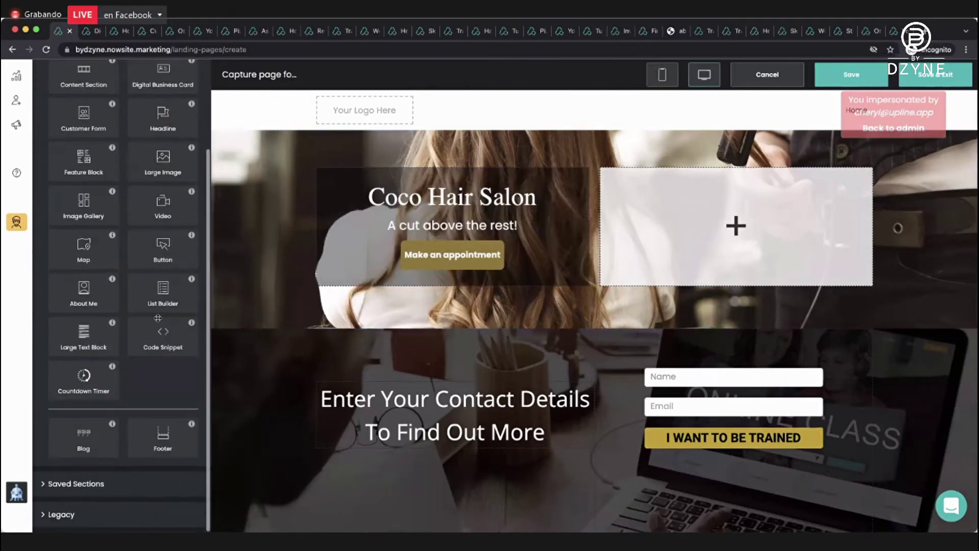
left_click(90, 483)
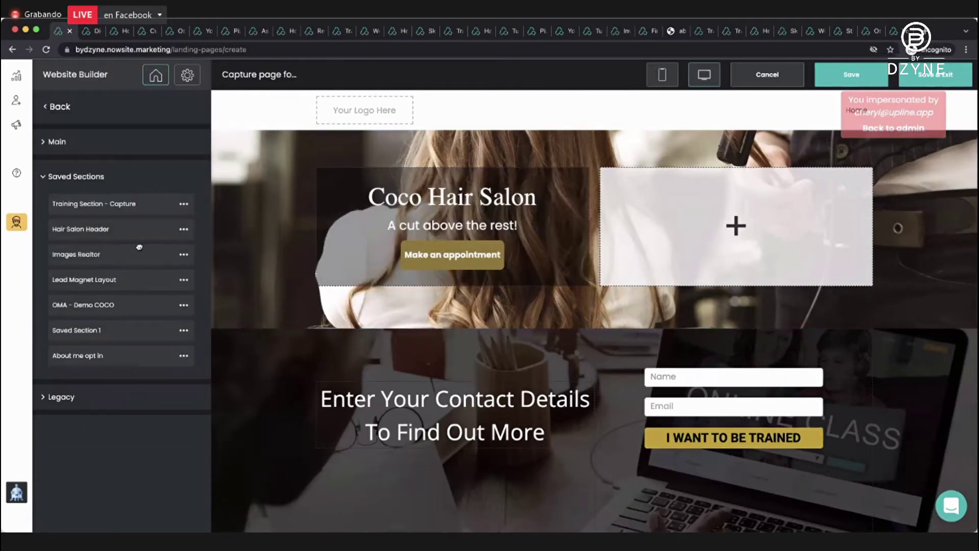
left_click_drag(114, 255, 411, 145)
left_click(164, 338)
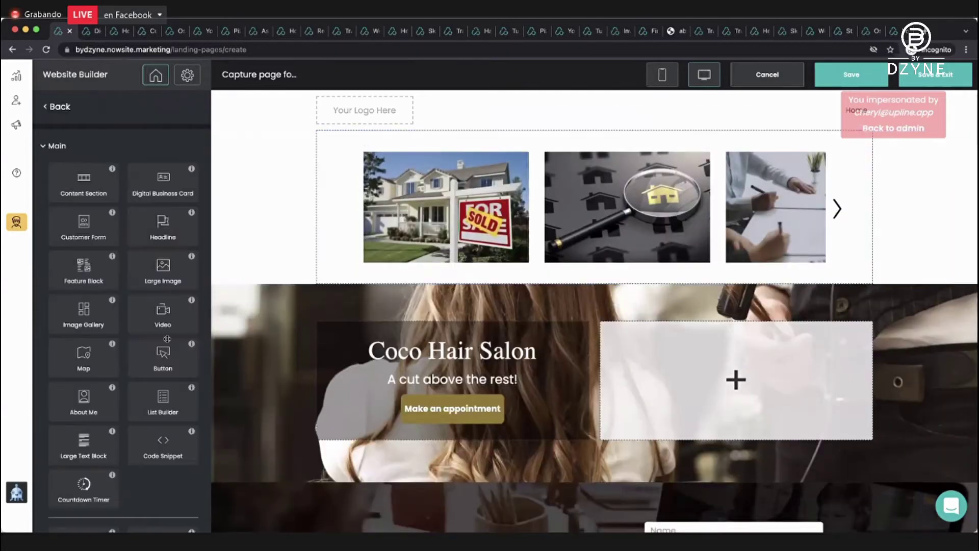
Add the saved Lead Magnet Layout section at the top, then save and exit.
scroll(124, 346, "down", 3)
left_click(77, 483)
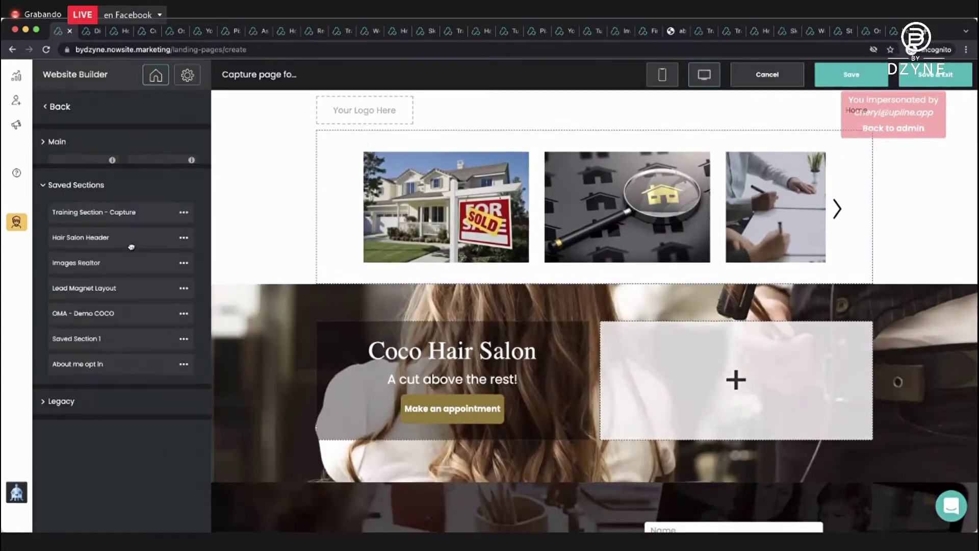
left_click_drag(107, 283, 411, 174)
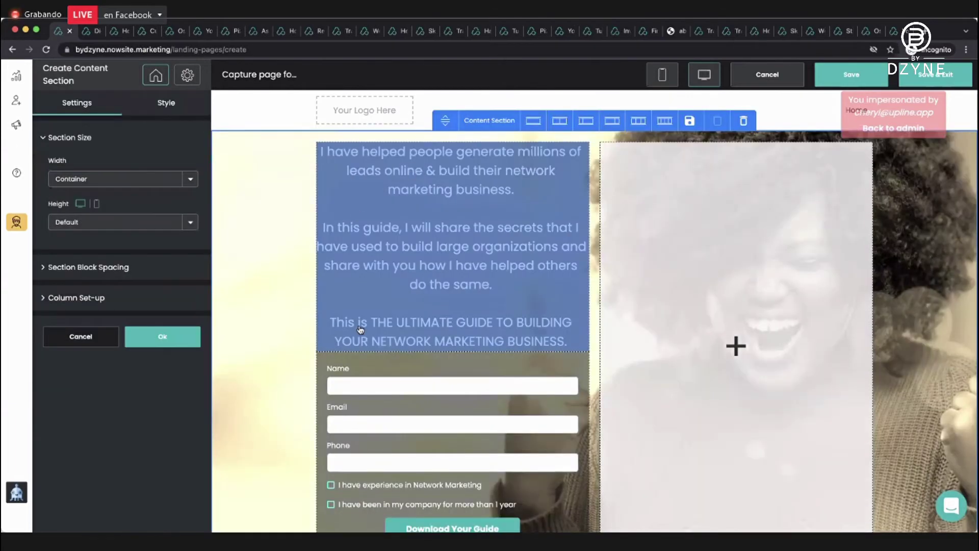
left_click(168, 331)
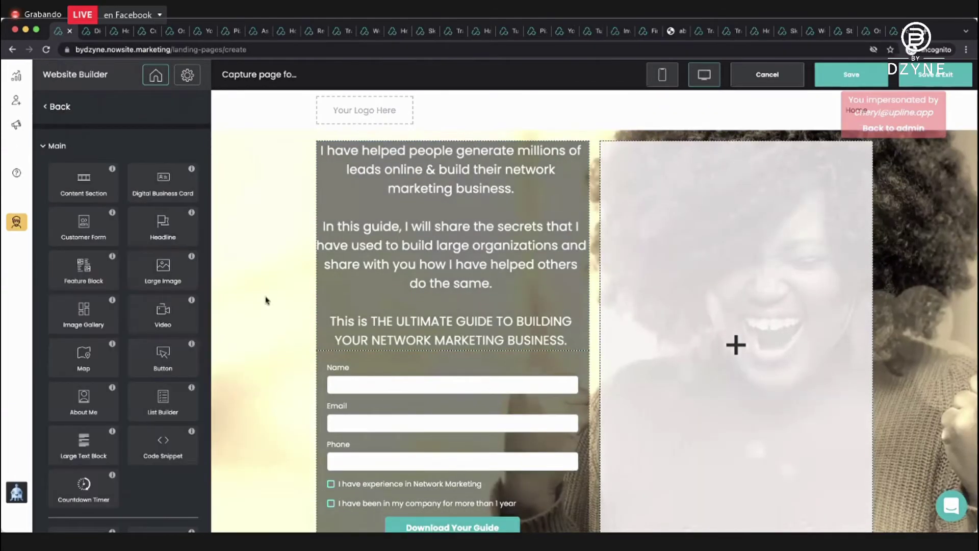
scroll(266, 301, "down", 4)
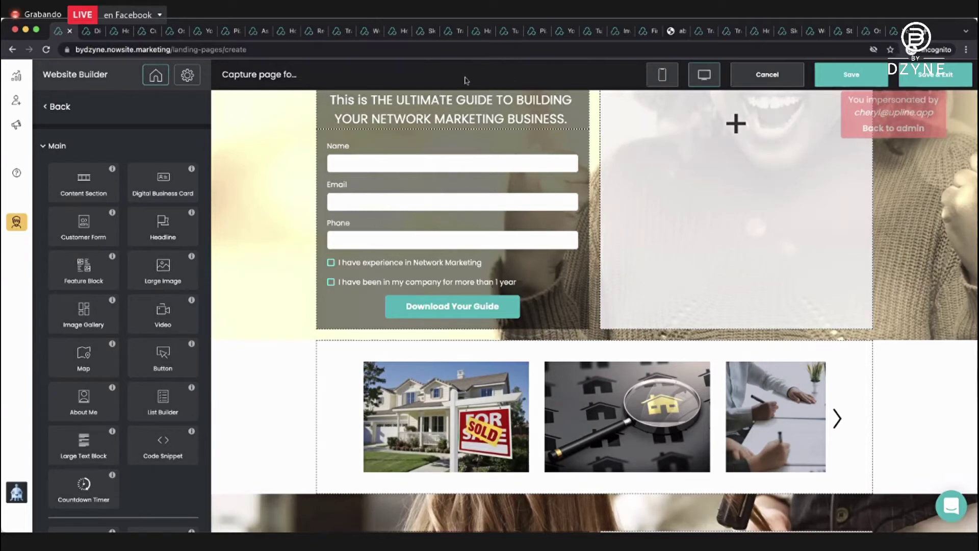
scroll(372, 172, "up", 4)
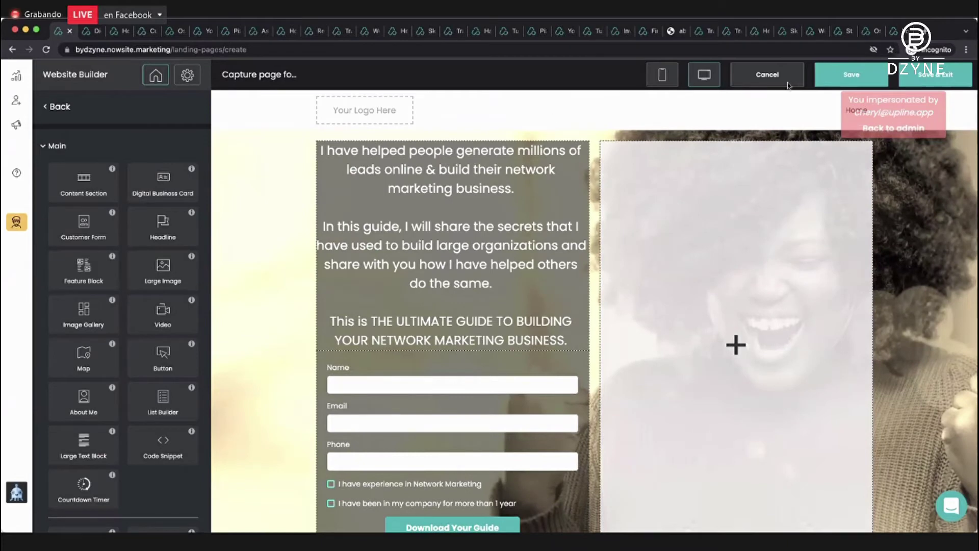
left_click(907, 77)
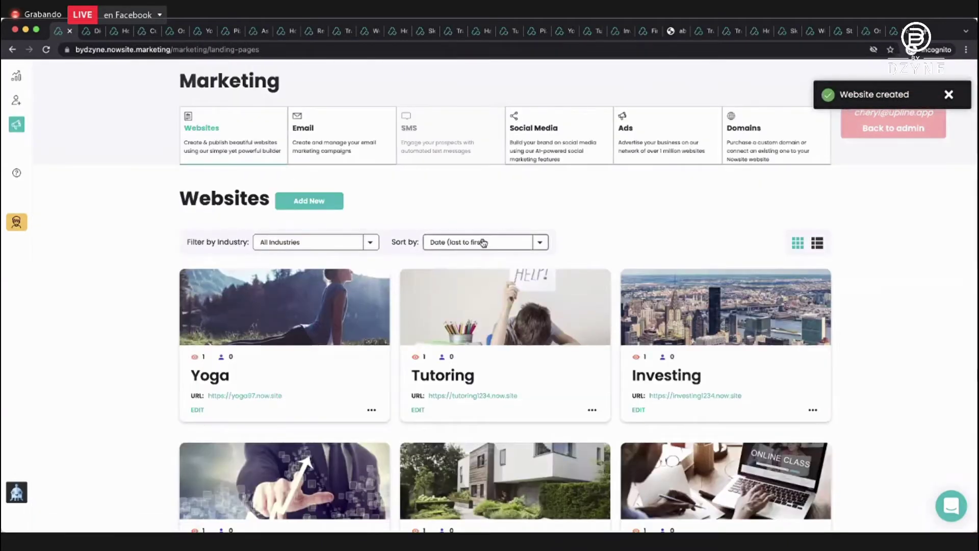
Sort websites by date, newest first, and open Digital Business Card for editing.
left_click(481, 242)
left_click(483, 240)
scroll(487, 243, "down", 5)
scroll(508, 242, "down", 10)
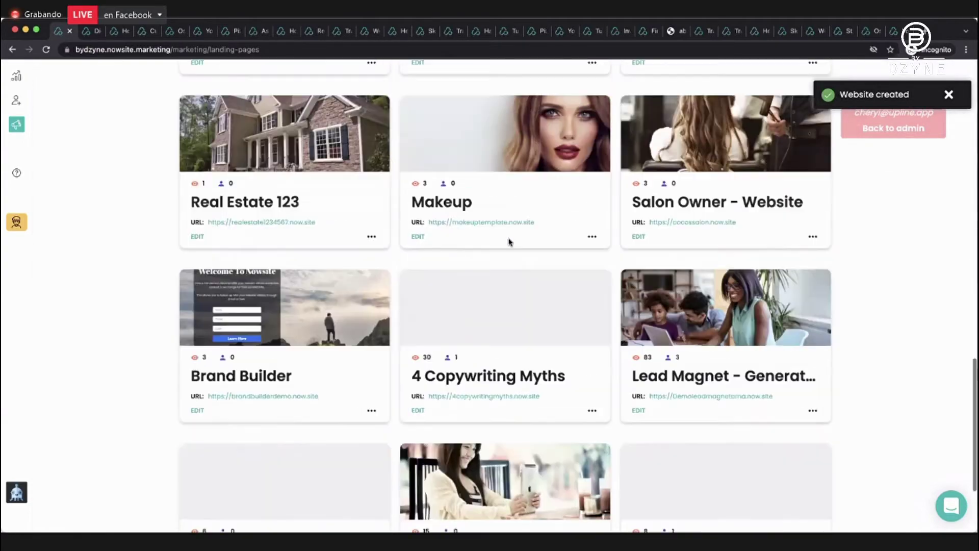
left_click(473, 488)
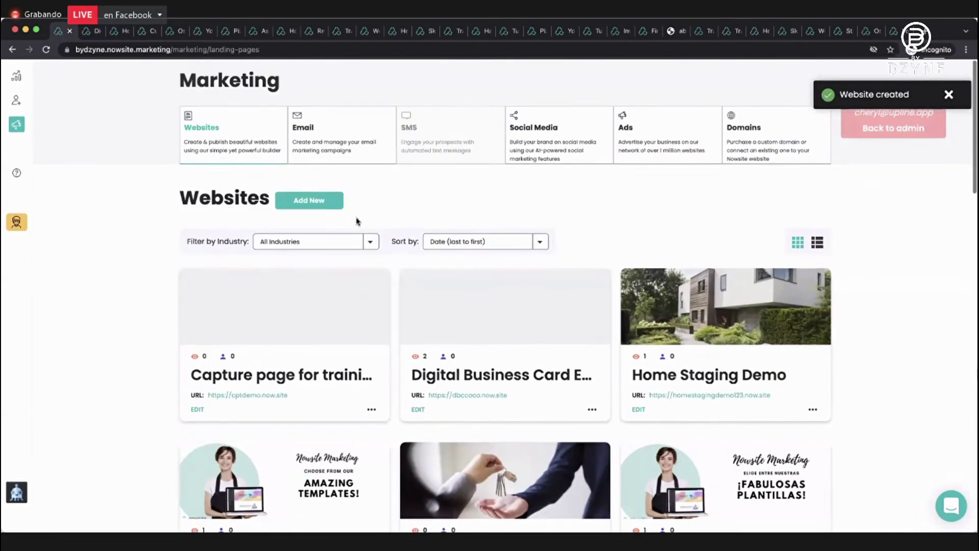
scroll(358, 221, "down", 3)
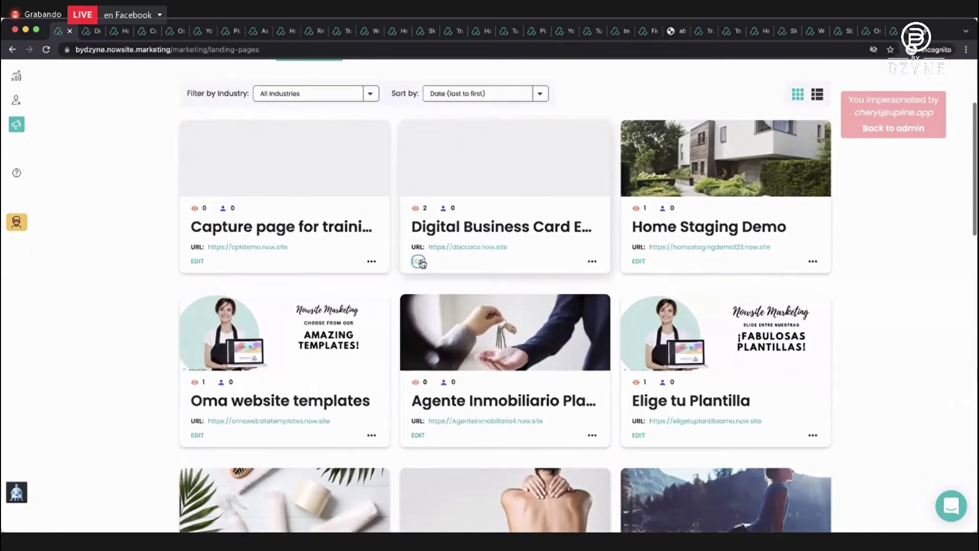
left_click(419, 260)
Save the business card section to Saved Sections as 'DBC Coco'.
left_click(333, 163)
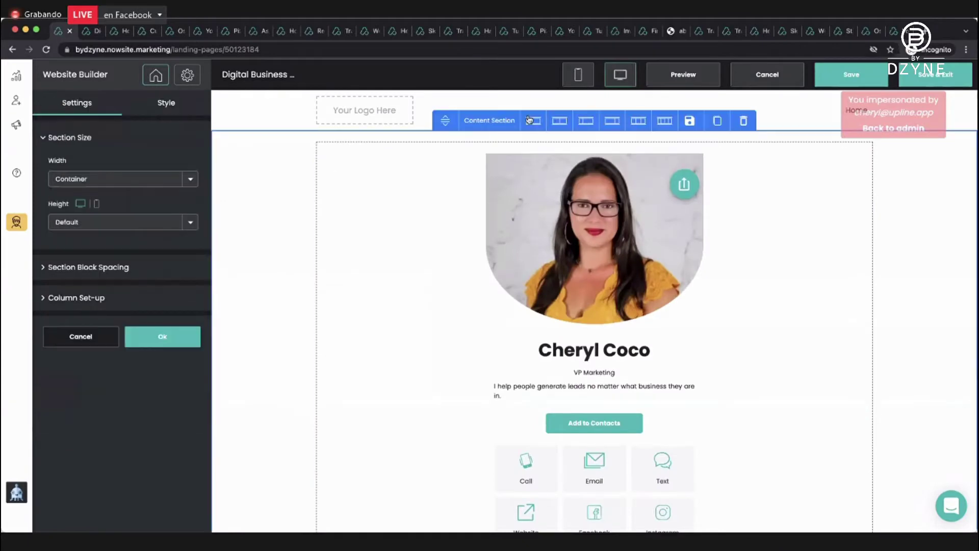
left_click(690, 121)
type("D")
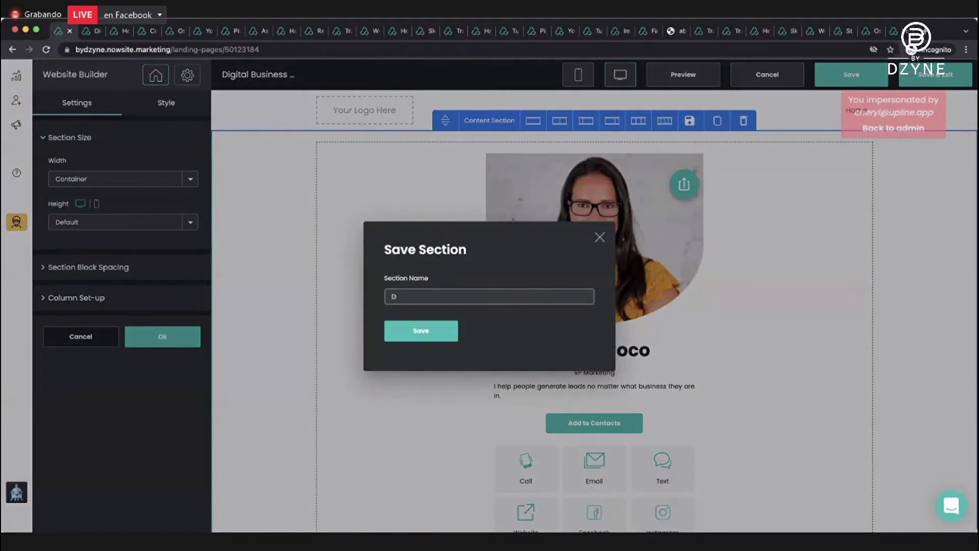
type("BC Coco")
left_click(423, 330)
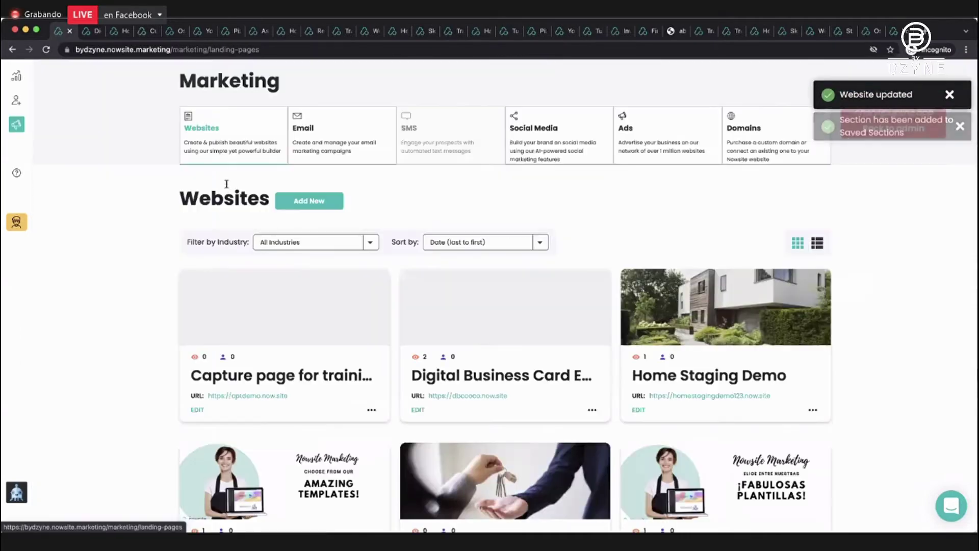
Add the saved DBC Coco section to the top of the capture page.
scroll(269, 199, "down", 3)
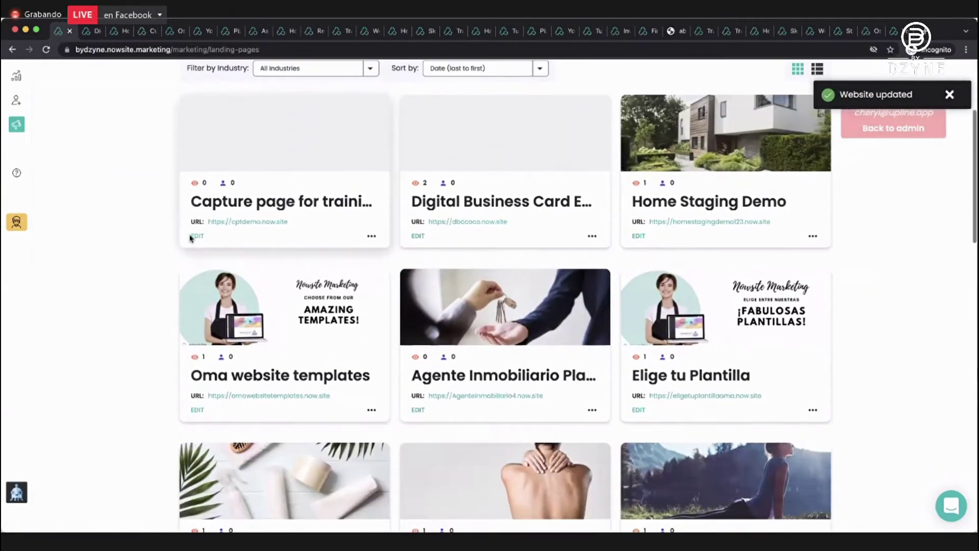
left_click(194, 236)
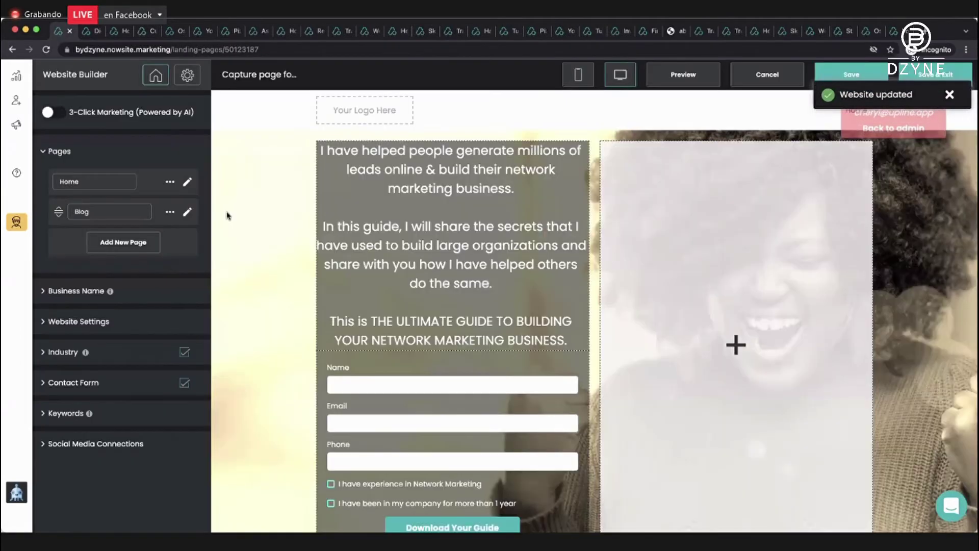
left_click(186, 182)
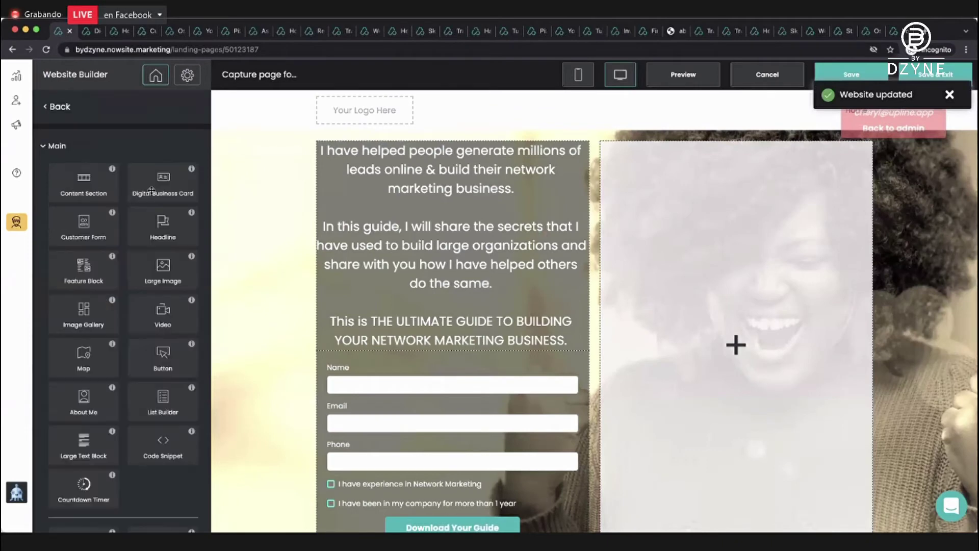
scroll(43, 385, "down", 3)
left_click(71, 483)
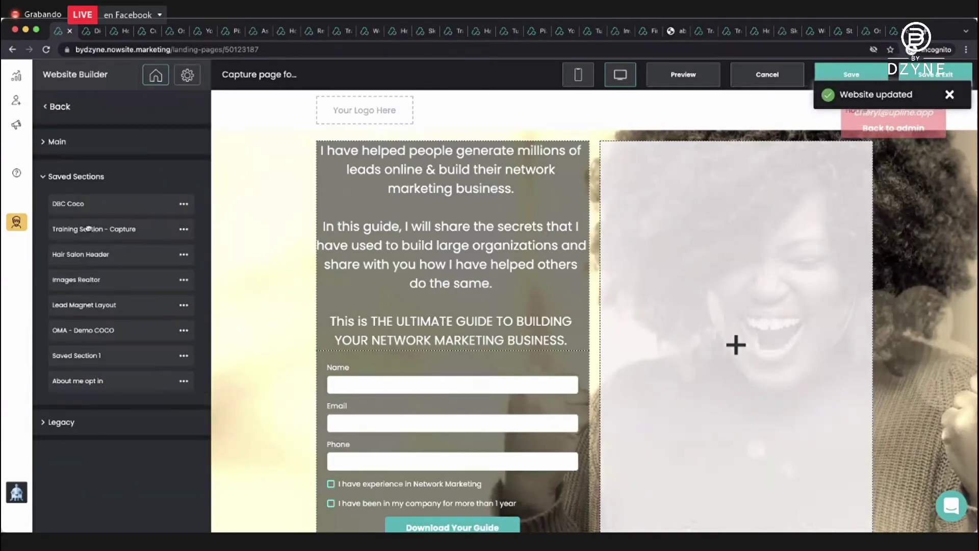
left_click_drag(82, 205, 433, 135)
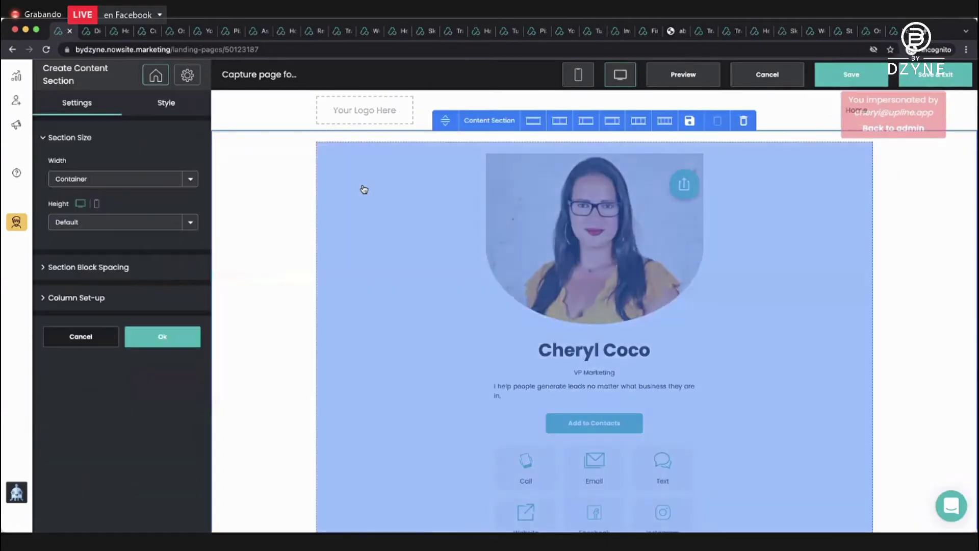
left_click(160, 334)
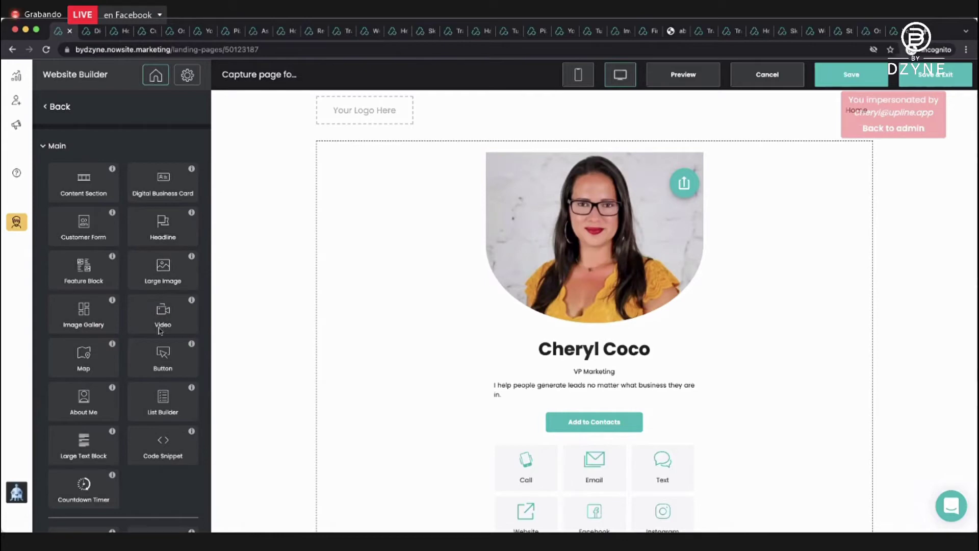
Back out of deleting the business card section and cancel out of the editor.
left_click(266, 272)
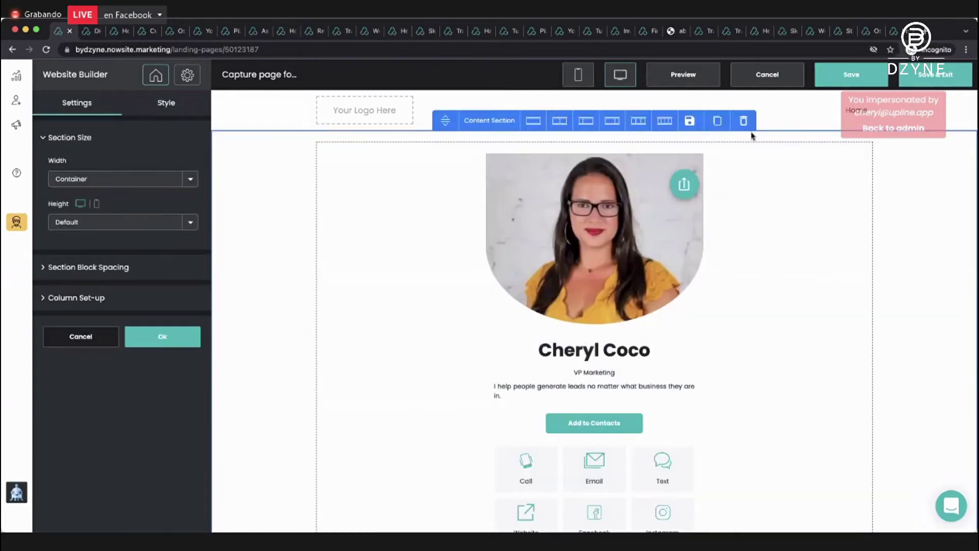
left_click(743, 120)
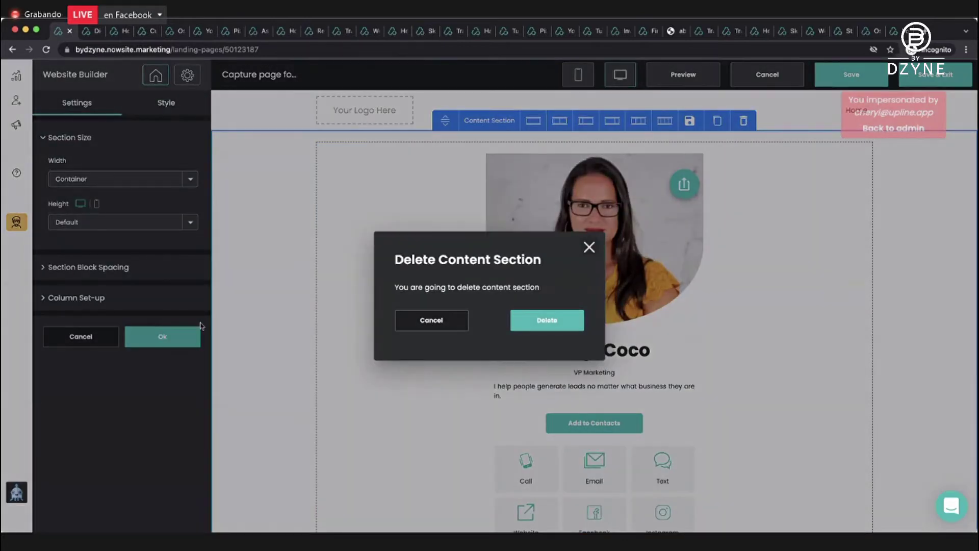
left_click(135, 329)
left_click(762, 75)
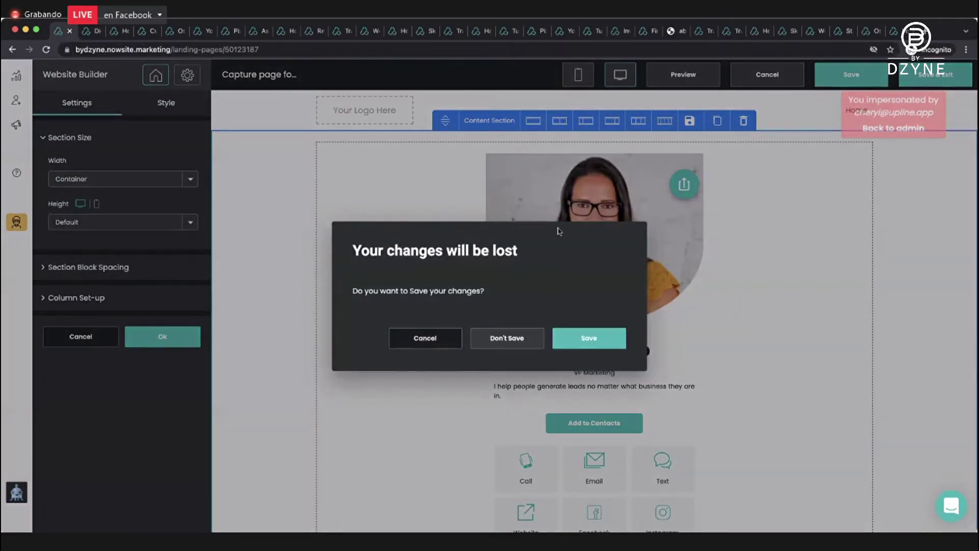
Open the Salon Owner - Website from page 2 of the Websites list.
left_click(505, 341)
scroll(572, 264, "down", 6)
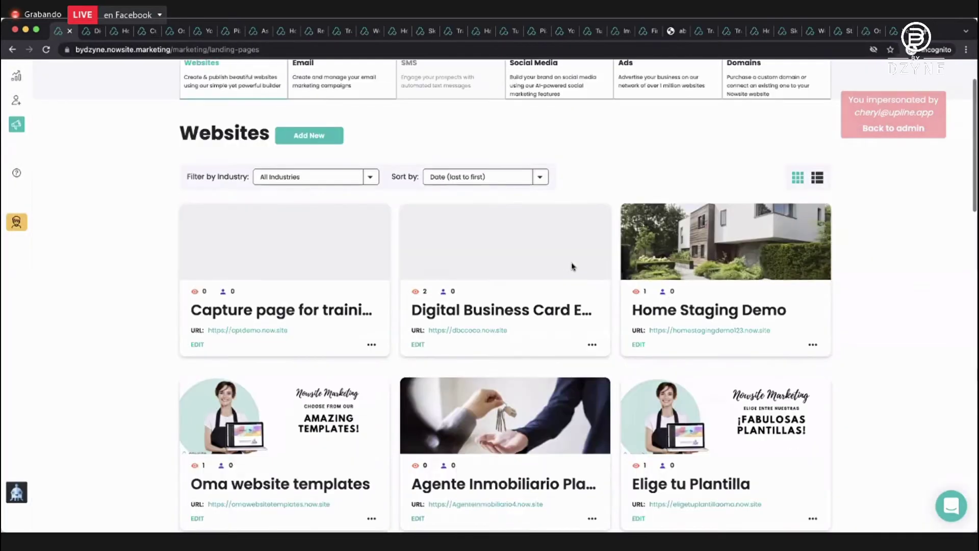
scroll(573, 264, "down", 6)
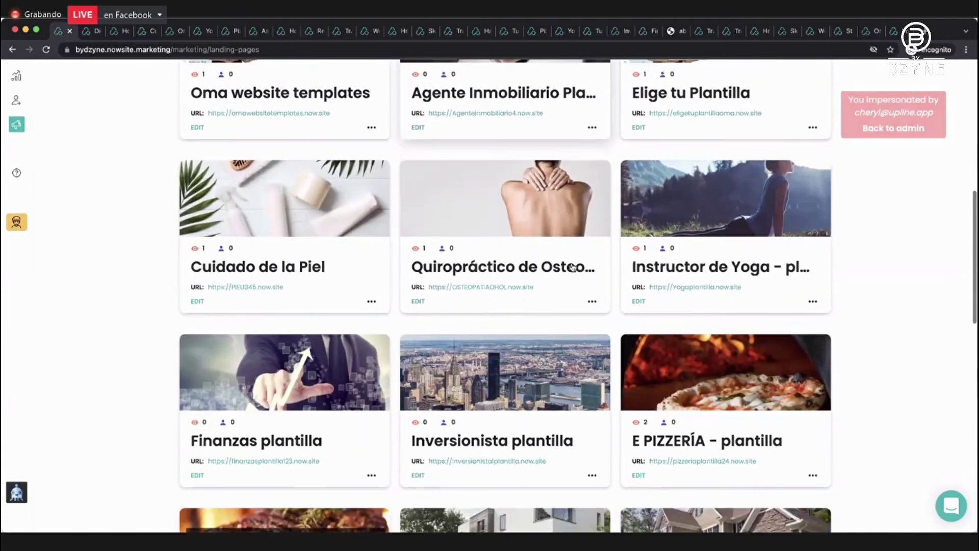
scroll(573, 264, "down", 10)
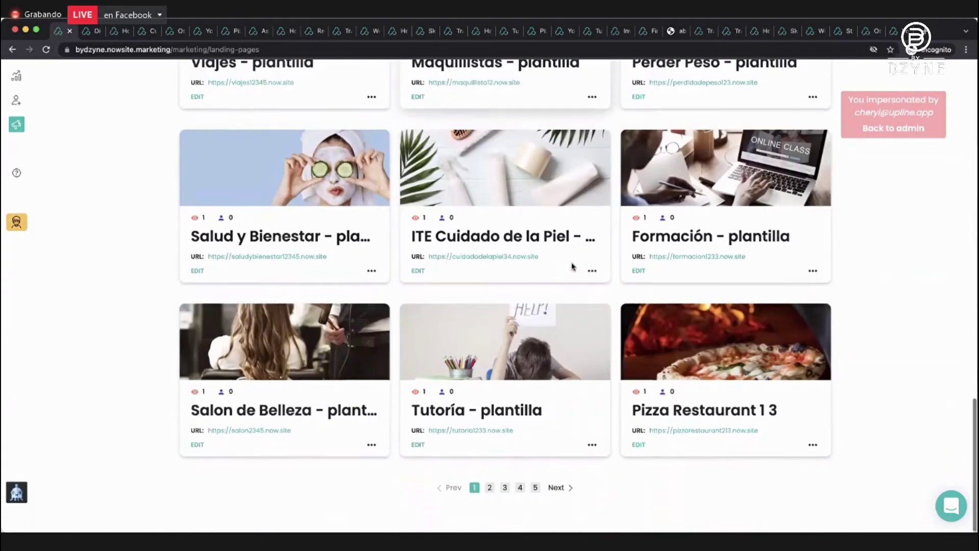
left_click(490, 487)
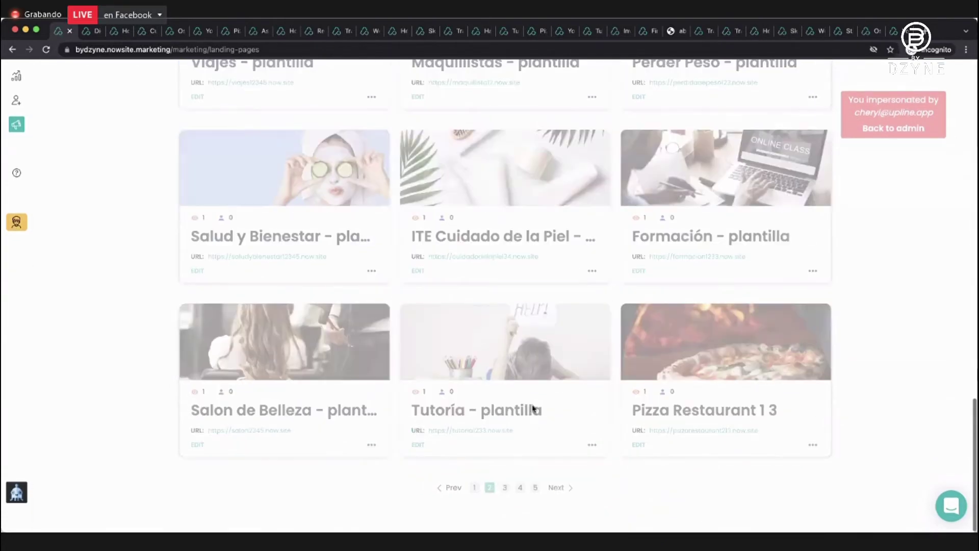
scroll(469, 252, "up", 8)
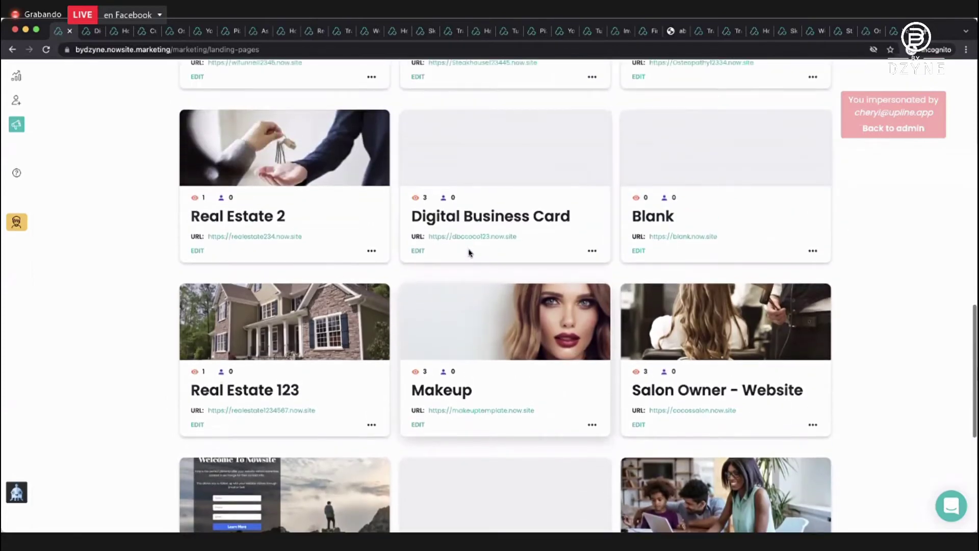
scroll(469, 252, "down", 2)
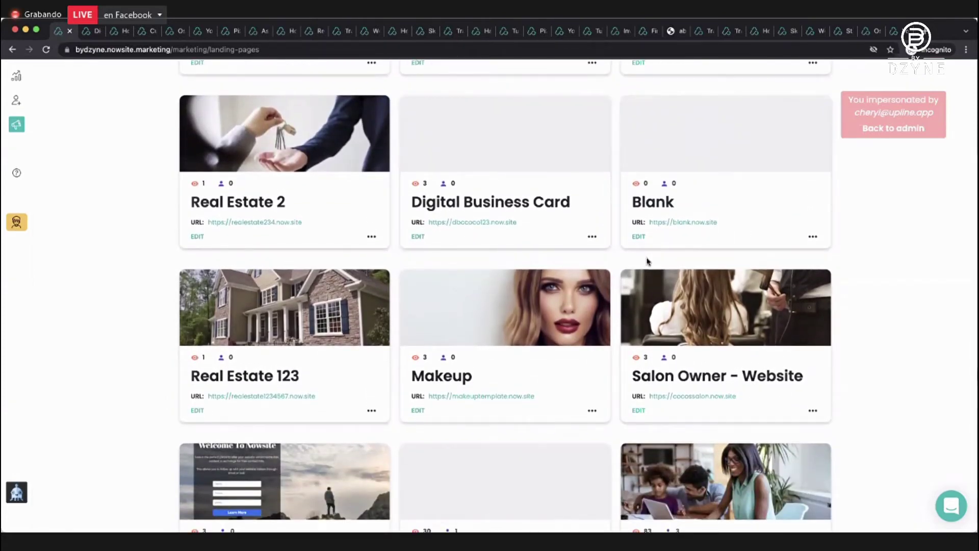
left_click(638, 411)
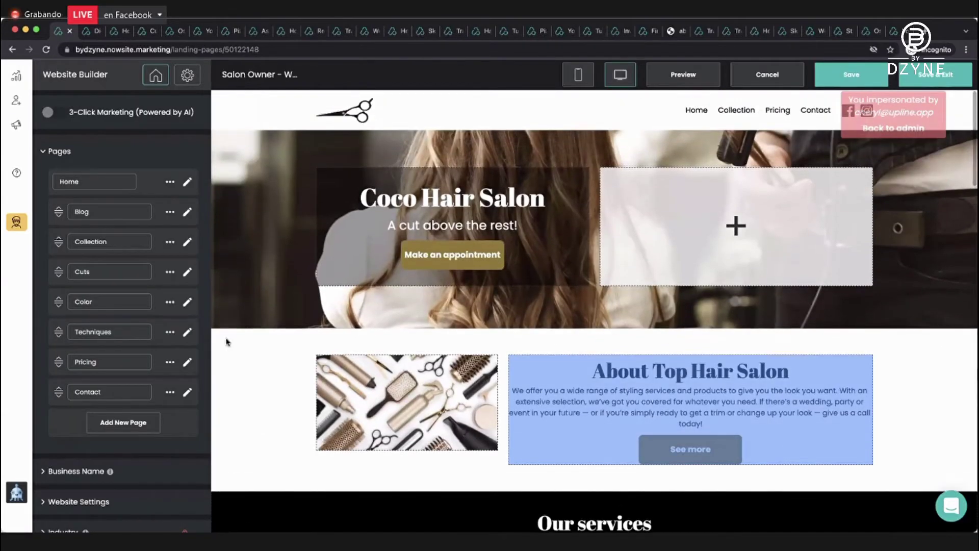
Open the Contact page with its Hours of operation section in the editor.
scroll(122, 360, "down", 1)
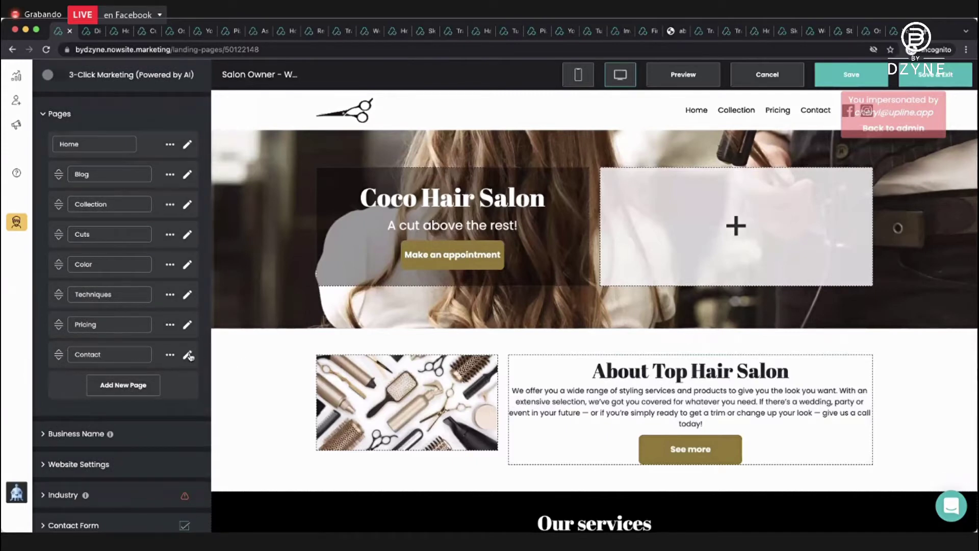
left_click(188, 354)
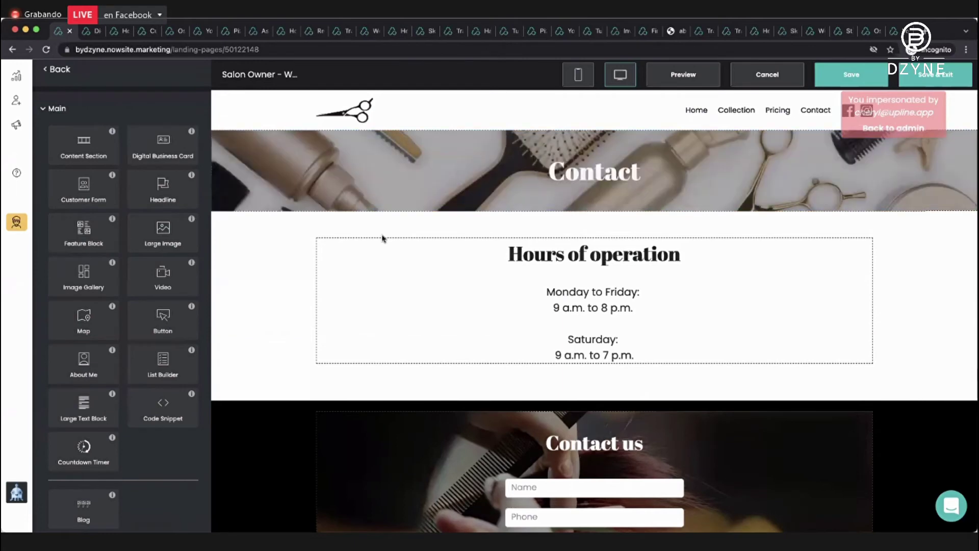
scroll(385, 239, "down", 5)
scroll(384, 239, "up", 5)
scroll(117, 249, "down", 3)
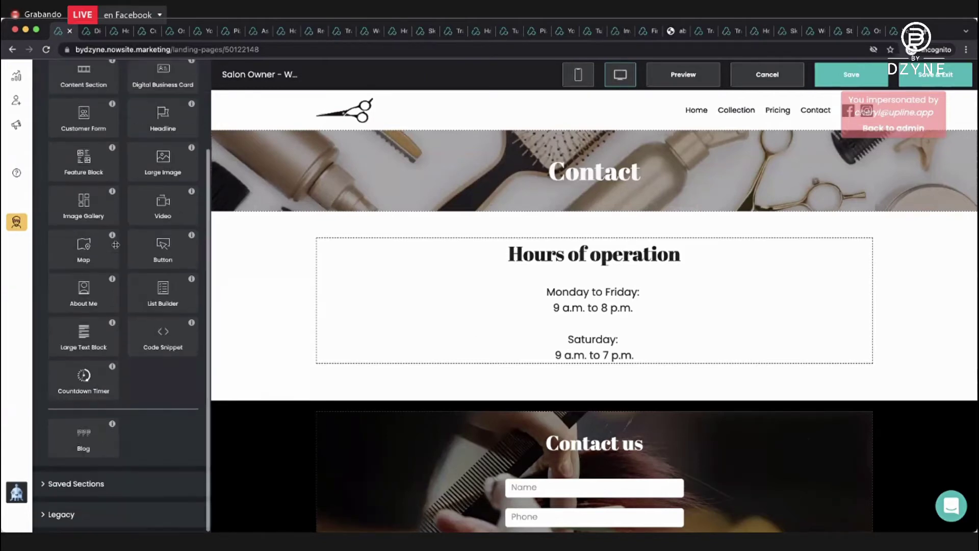
Place the saved DBC Coco section below Hours of operation on the Contact page.
left_click(101, 487)
left_click_drag(79, 203, 485, 343)
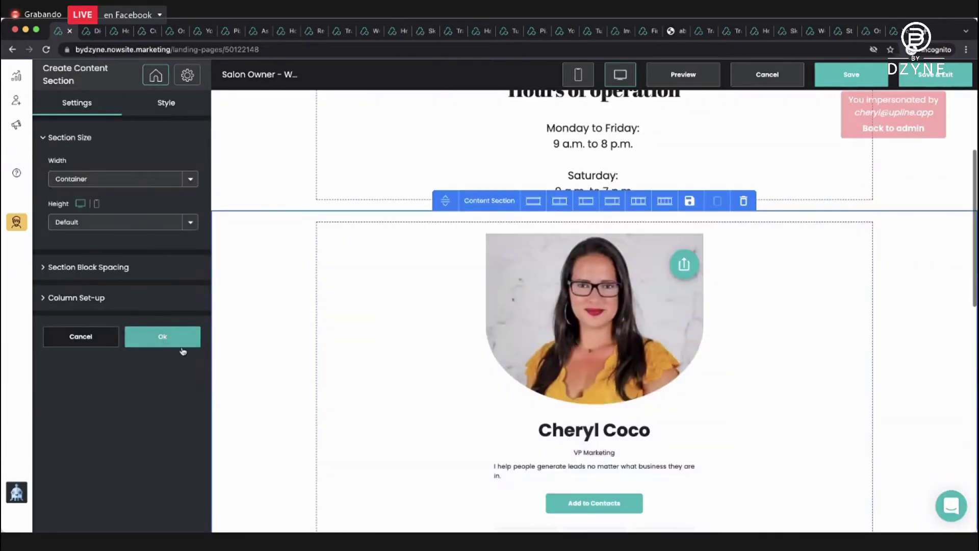
left_click(162, 337)
scroll(281, 321, "down", 7)
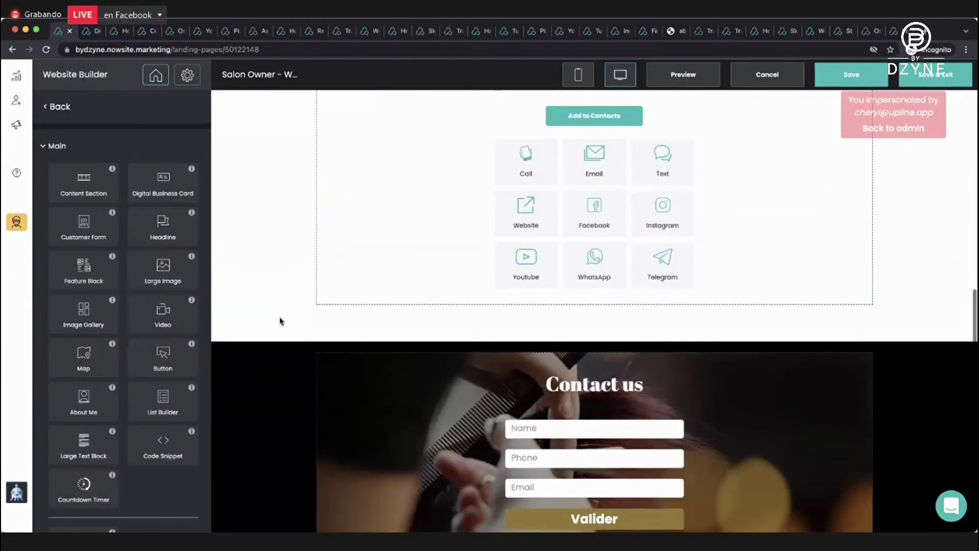
scroll(280, 321, "up", 7)
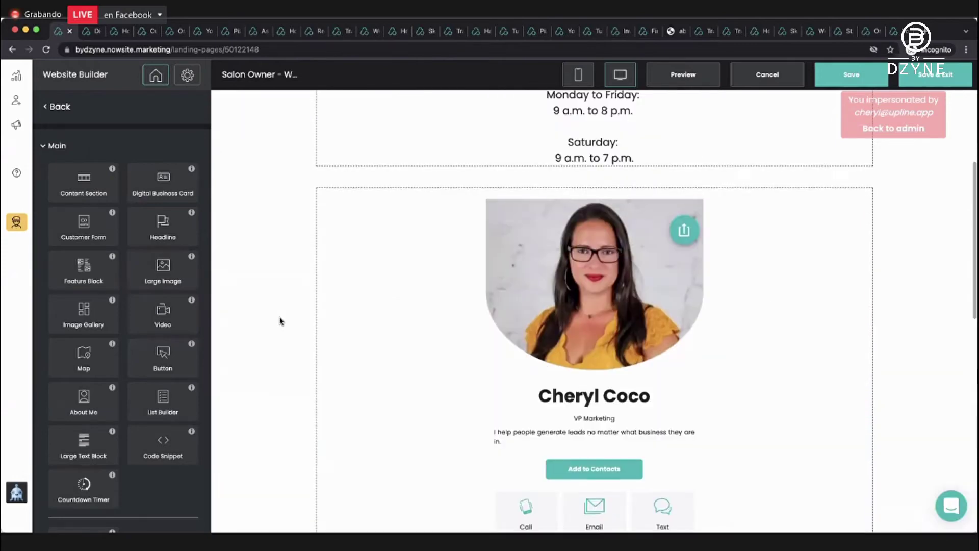
scroll(280, 321, "down", 1)
scroll(281, 321, "up", 3)
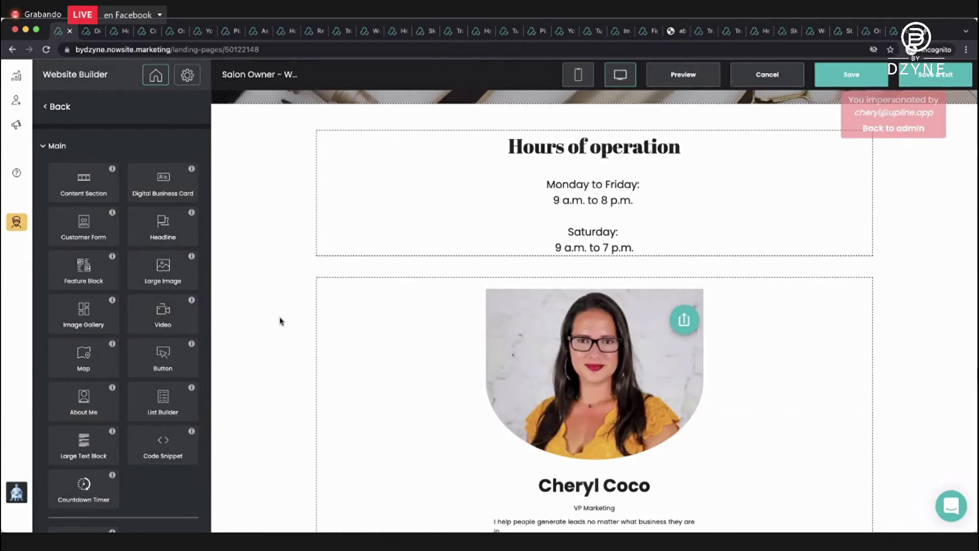
Review the Contact page, then save the Salon Owner website and exit.
scroll(280, 322, "down", 5)
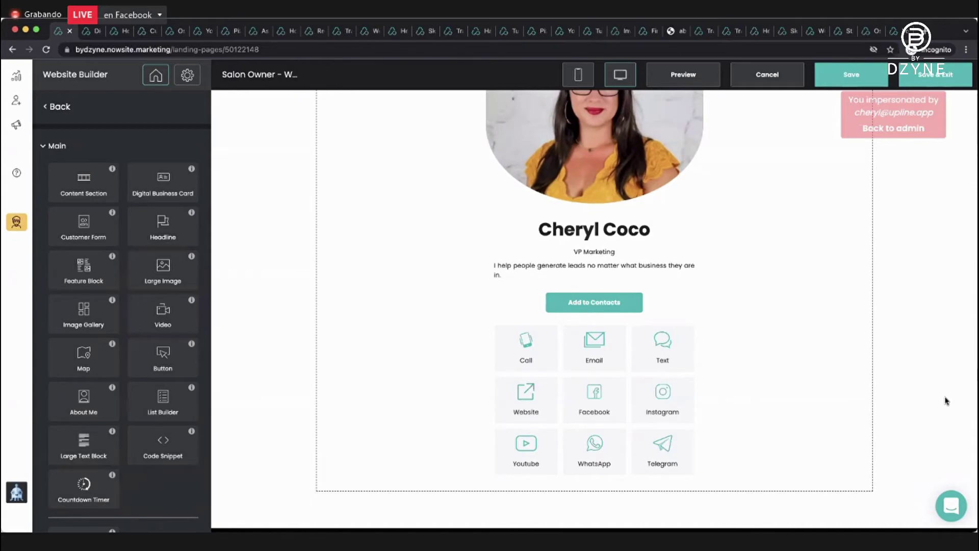
scroll(946, 400, "up", 2)
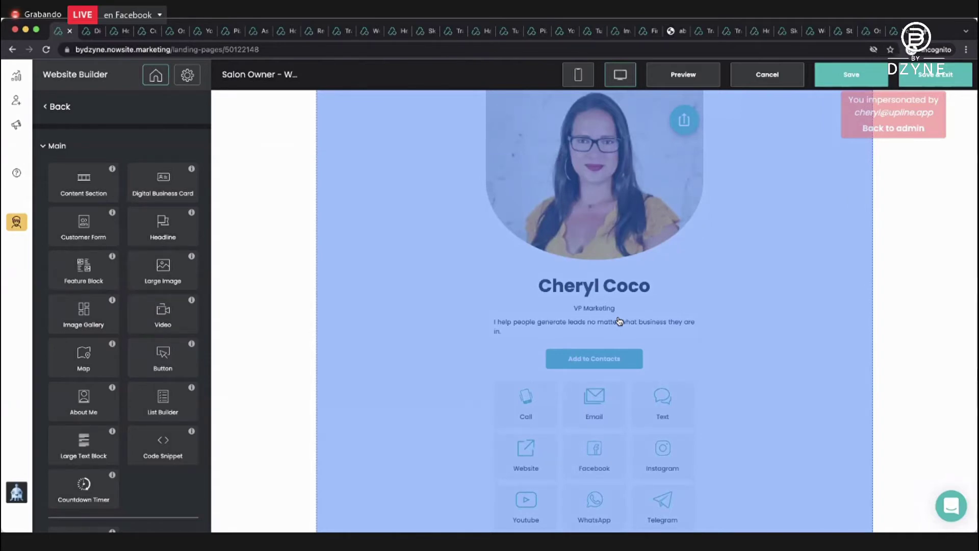
scroll(618, 320, "up", 5)
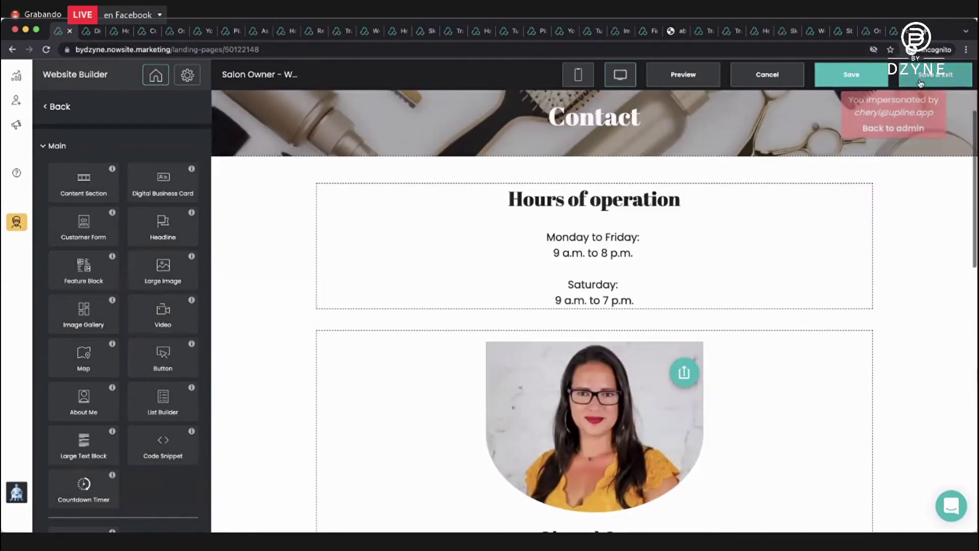
left_click(920, 82)
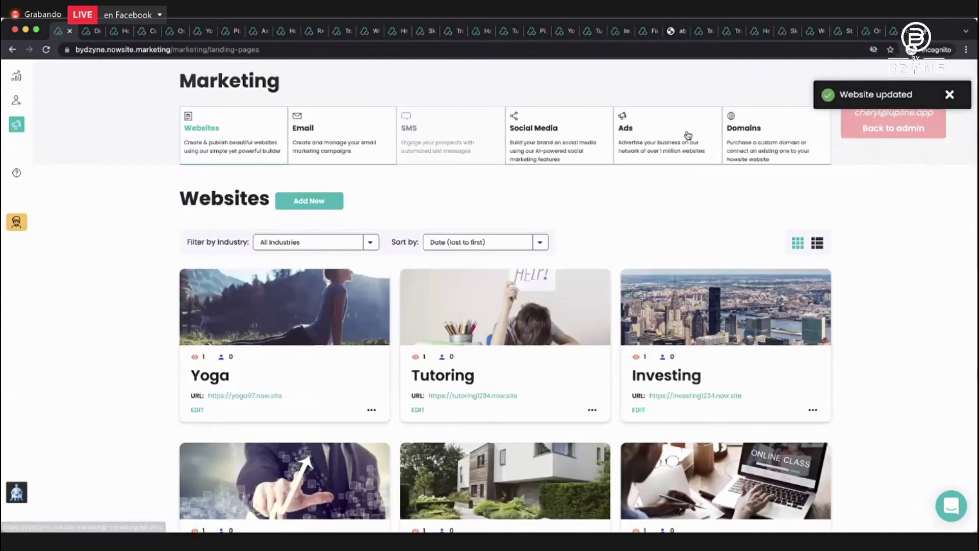
Open the live Coco Hair Salon site from the Salon Owner - Website card's URL.
scroll(686, 134, "down", 3)
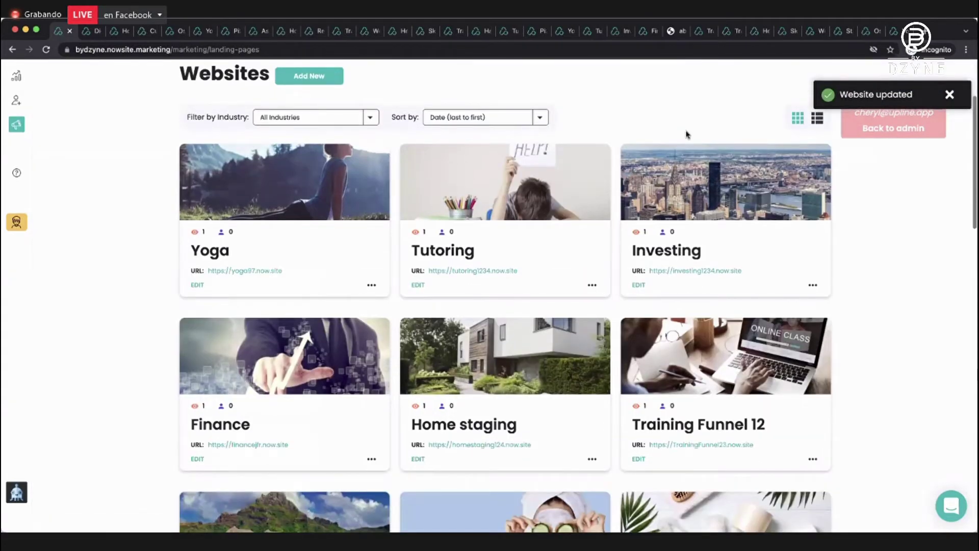
scroll(686, 134, "down", 4)
scroll(686, 134, "down", 12)
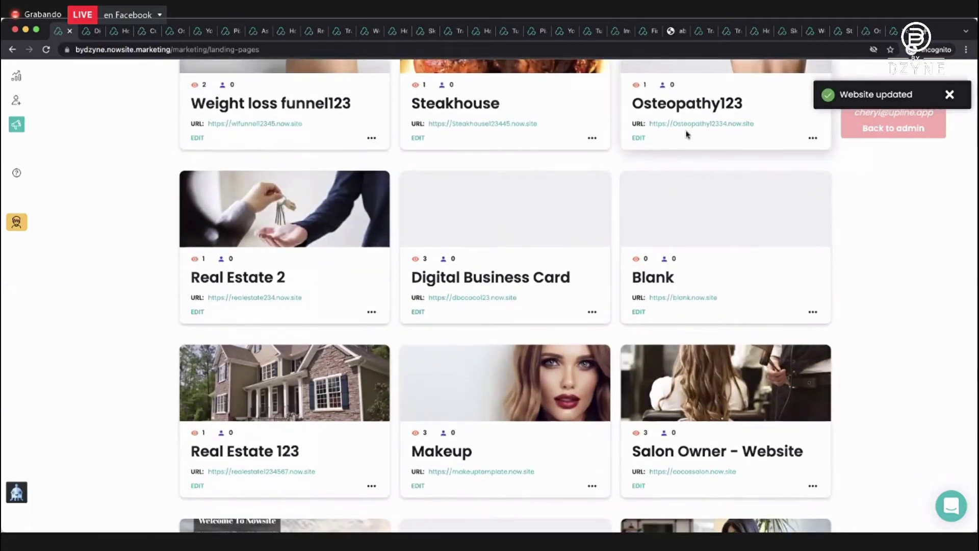
left_click(685, 474)
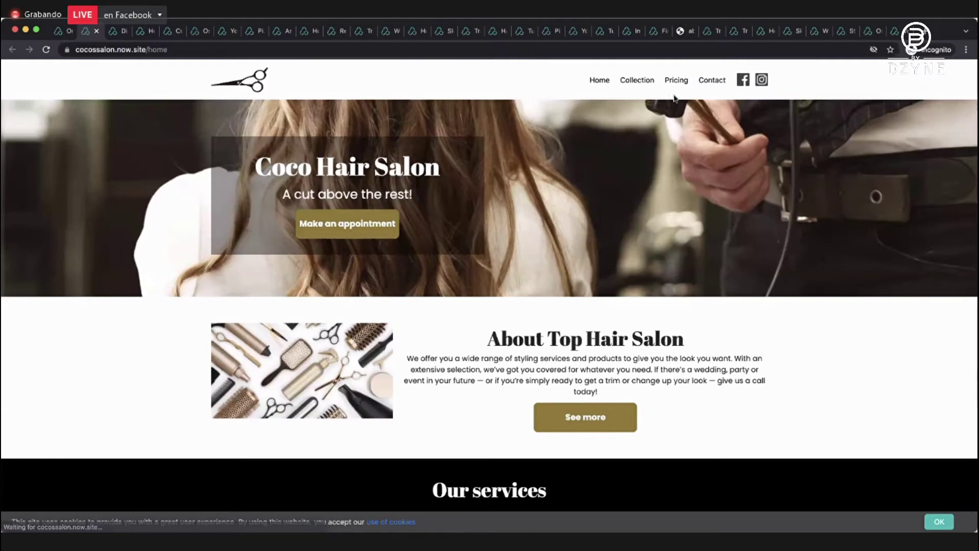
Go to the live site's Contact page and check the business card below Hours of operation.
left_click(712, 80)
scroll(705, 182, "down", 8)
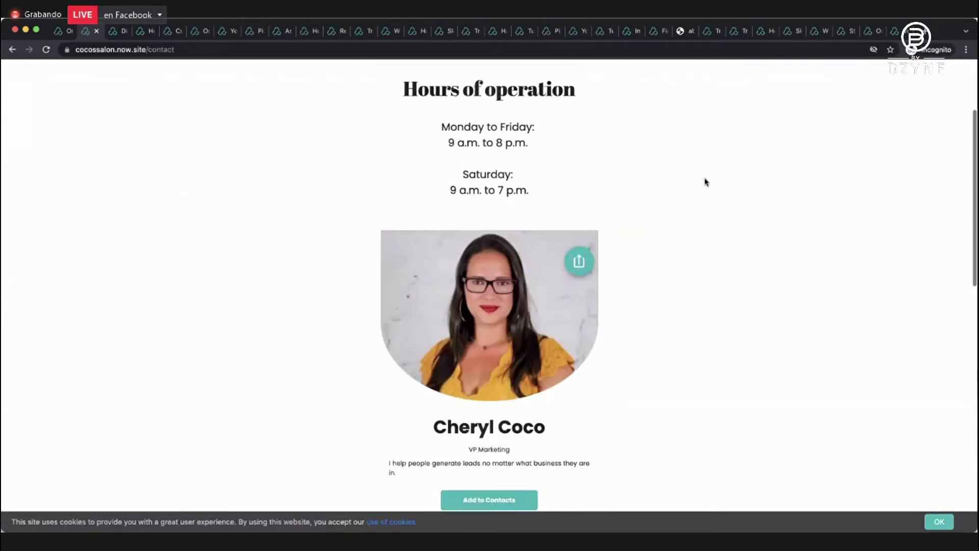
scroll(705, 182, "up", 4)
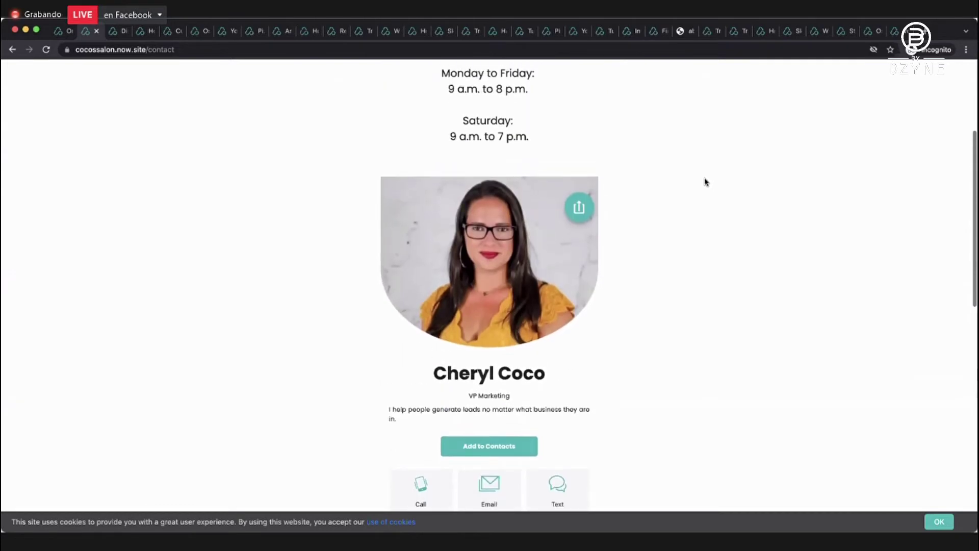
scroll(705, 182, "up", 2)
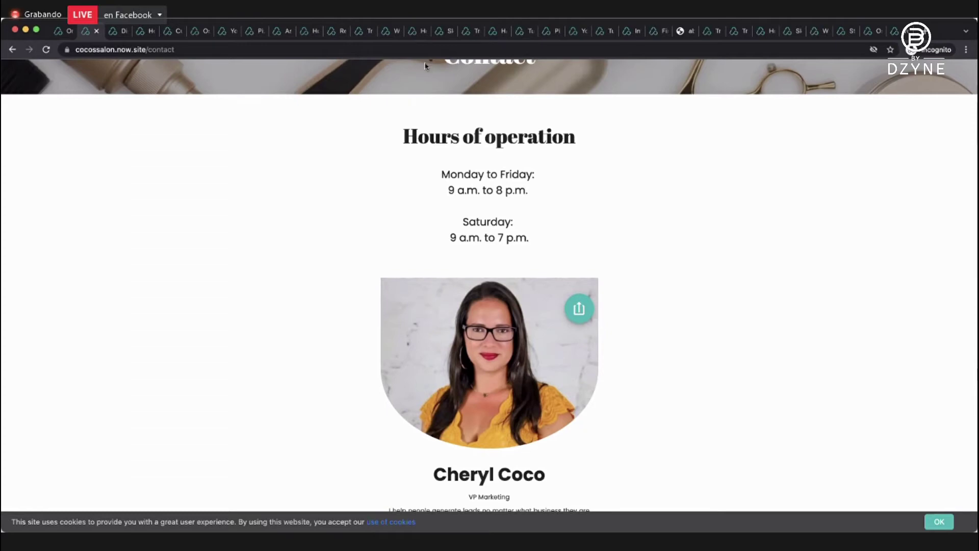
scroll(900, 156, "up", 3)
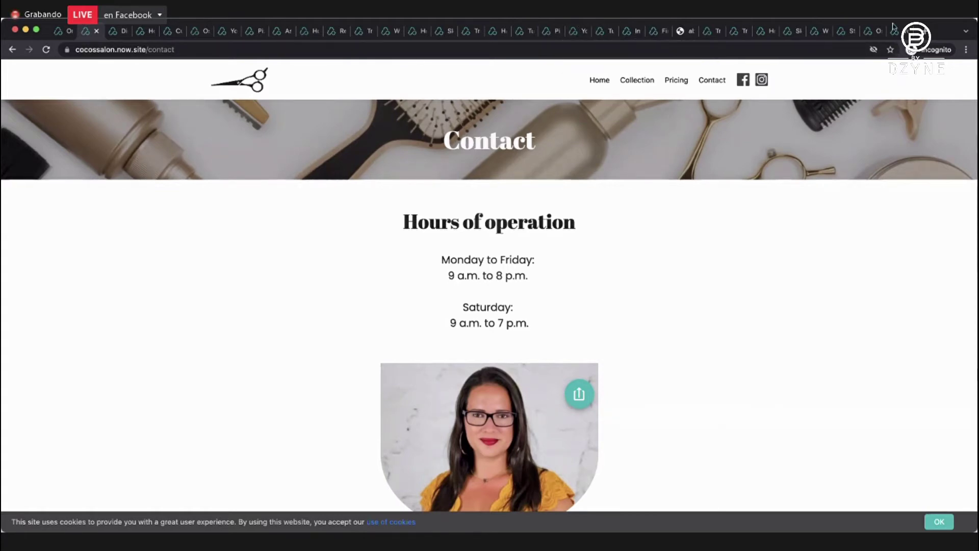
Scroll through the real estate and Steak Empire demo sites, returning to the Steak Empire hero.
key("ctrl+Tab")
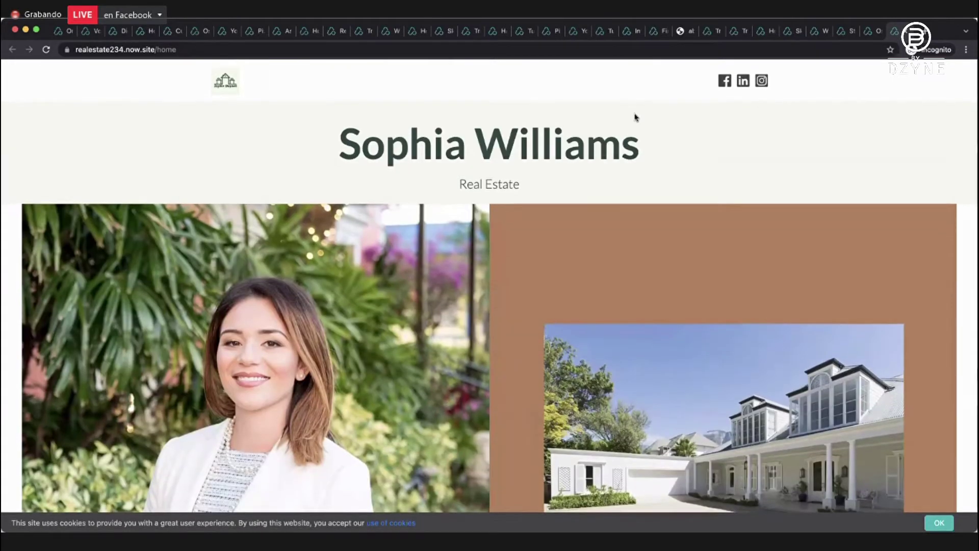
scroll(635, 117, "down", 20)
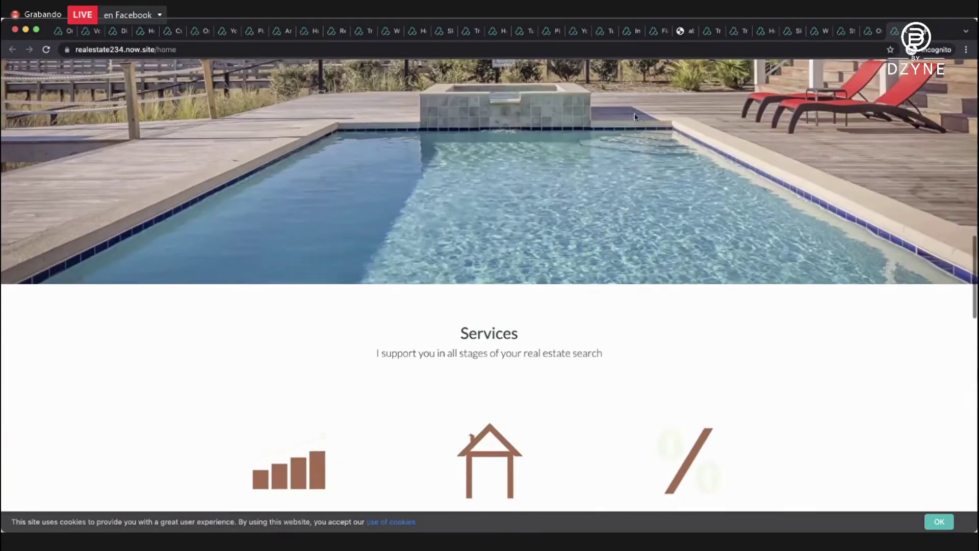
scroll(634, 117, "down", 5)
scroll(635, 118, "up", 20)
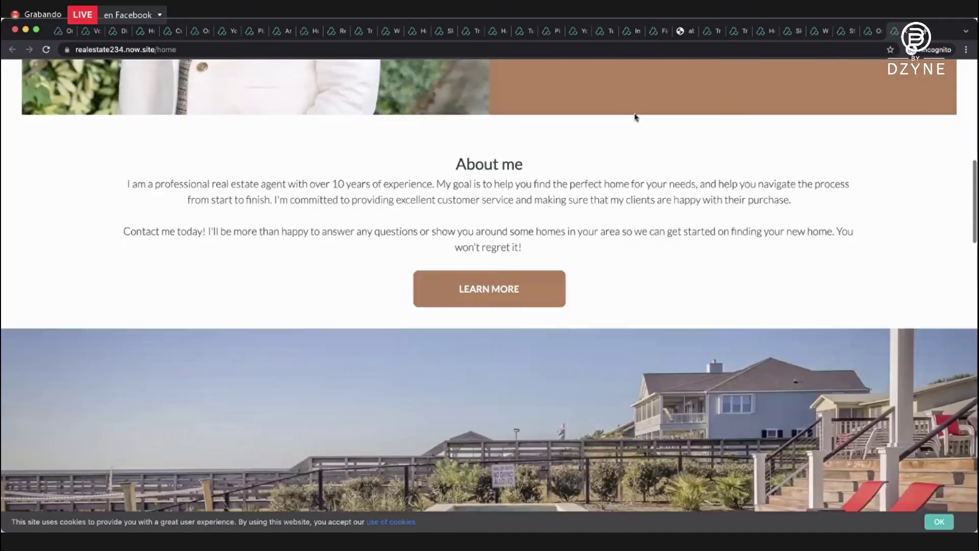
key("ctrl+shift+Tab")
key("ctrl+shift+Tab")
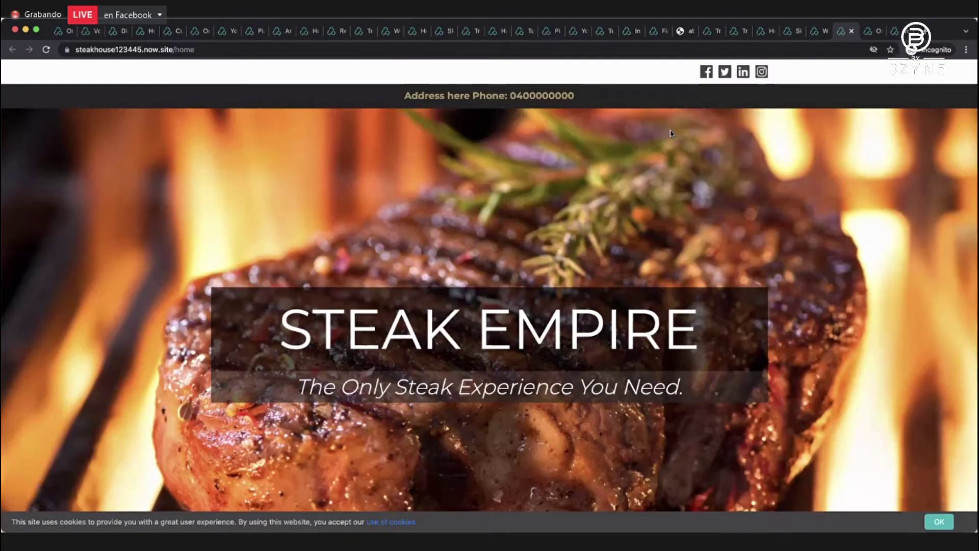
scroll(670, 133, "down", 15)
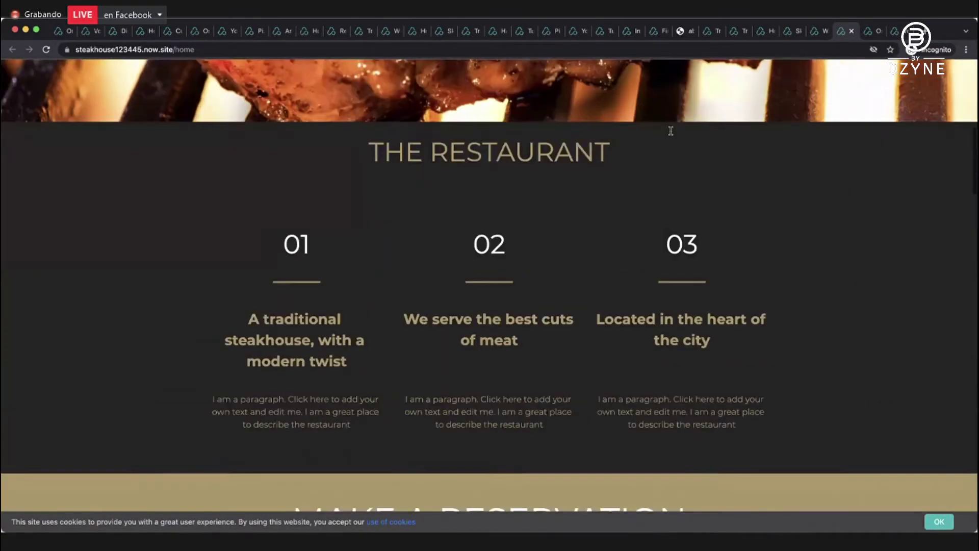
scroll(670, 133, "down", 15)
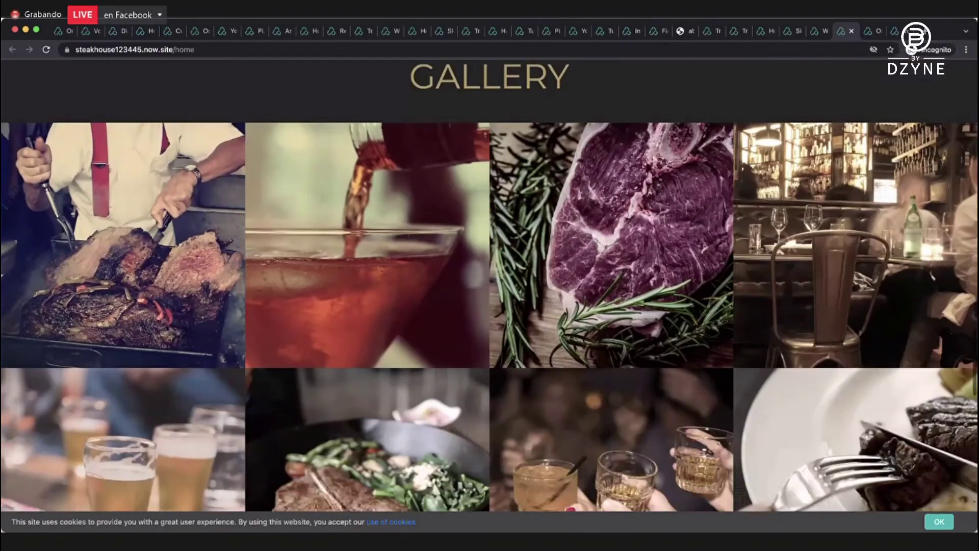
key("Home")
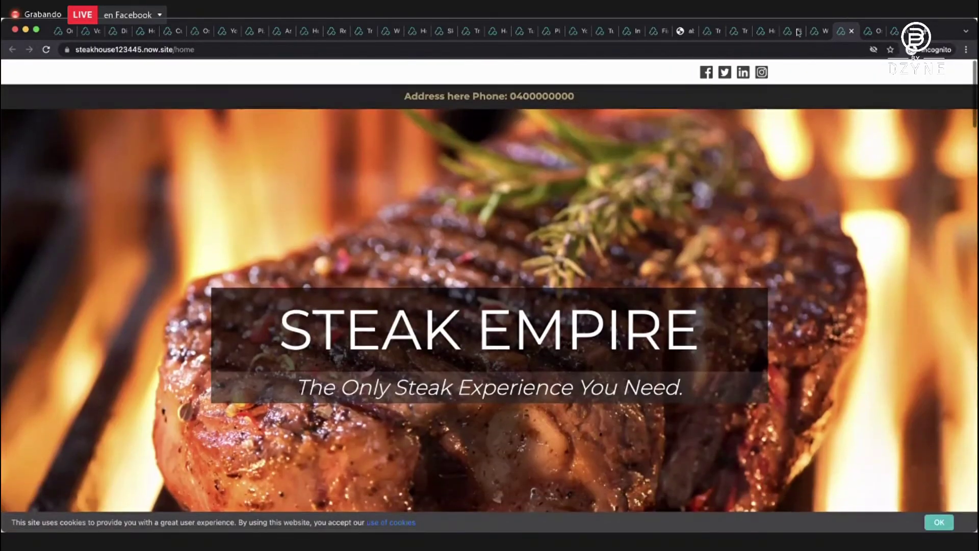
Tour the weight-loss, skin-care, travel, finance, yoga and pizzeria demo tabs, ending on the Tutoría site.
left_click(816, 32)
left_click(793, 32)
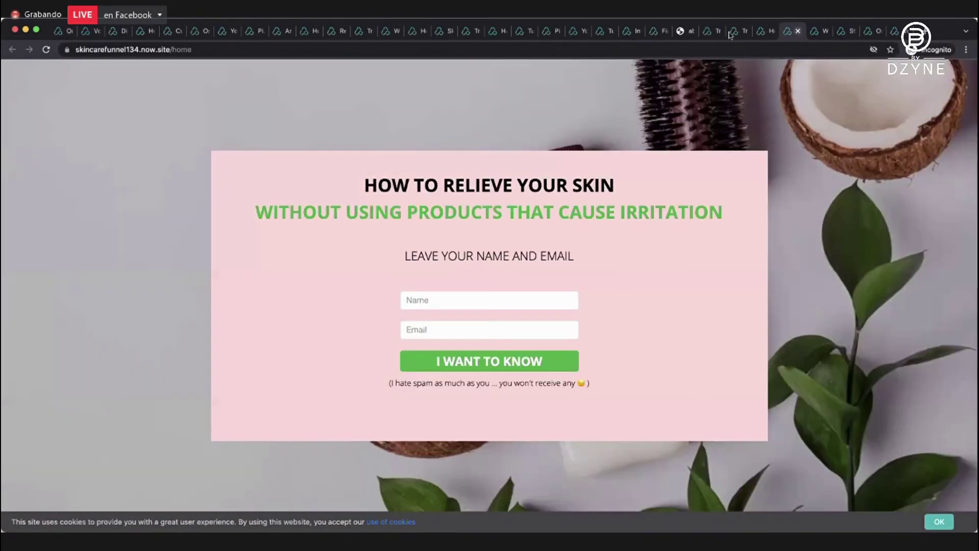
left_click(765, 31)
left_click(736, 31)
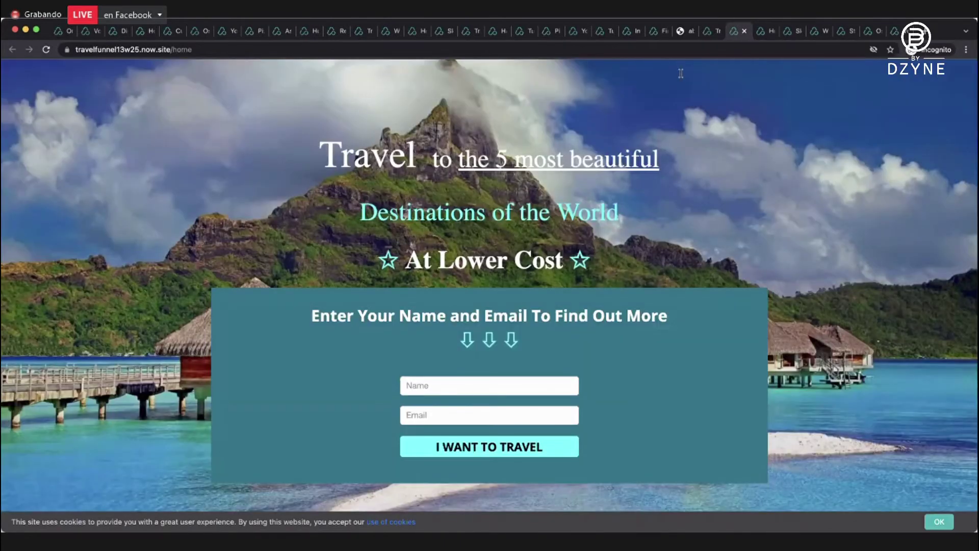
left_click(711, 32)
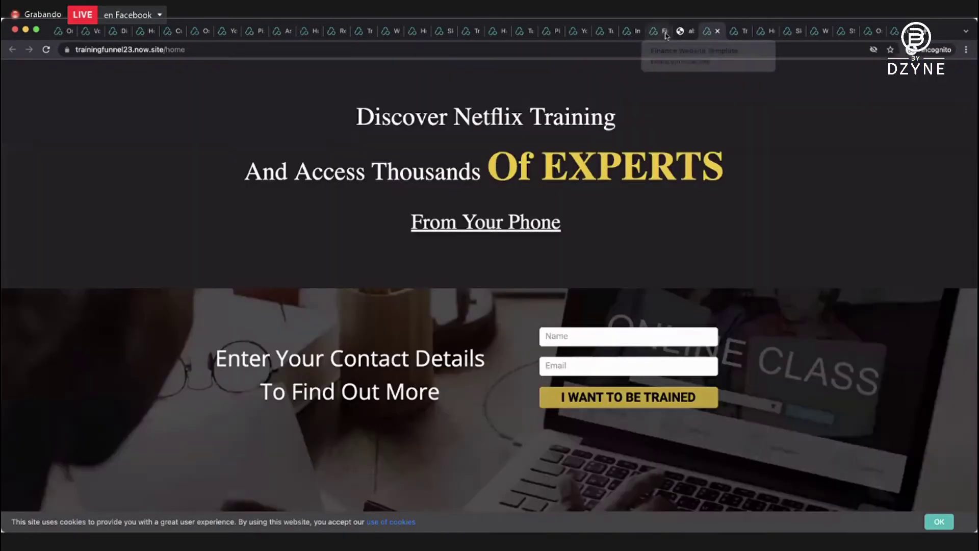
left_click(657, 32)
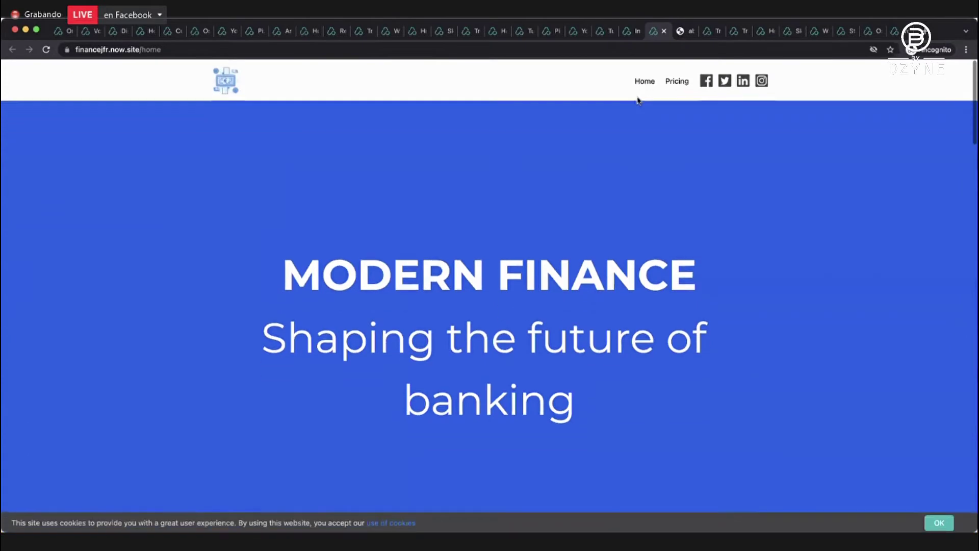
left_click(631, 32)
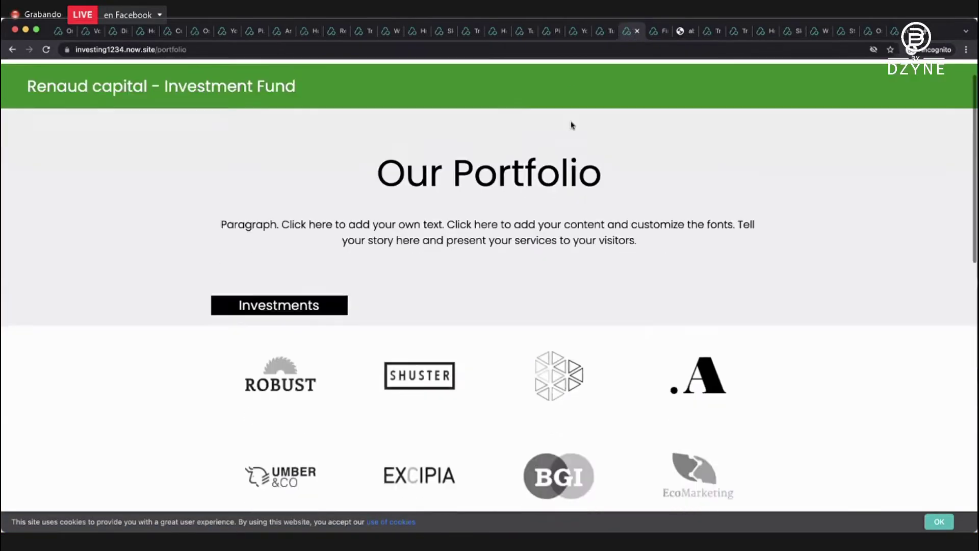
left_click(600, 31)
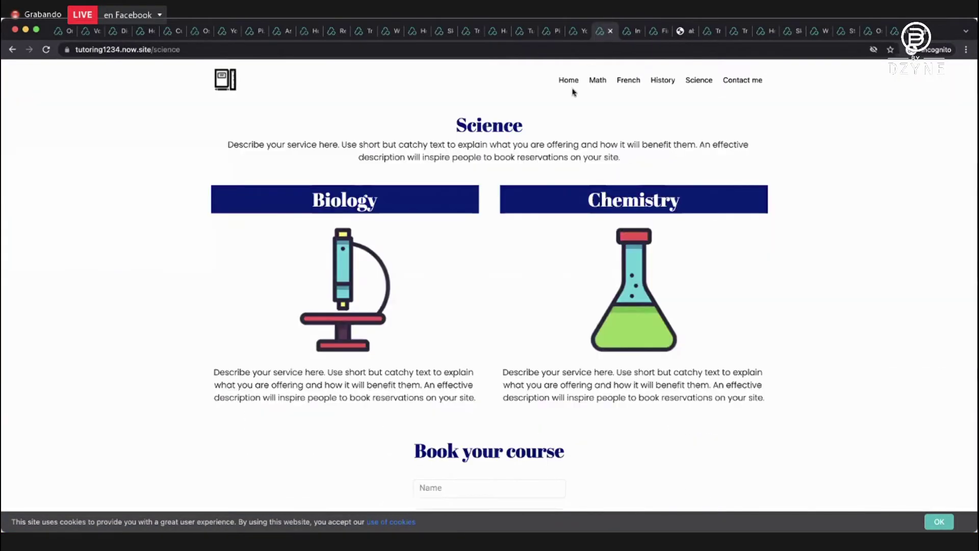
left_click(583, 32)
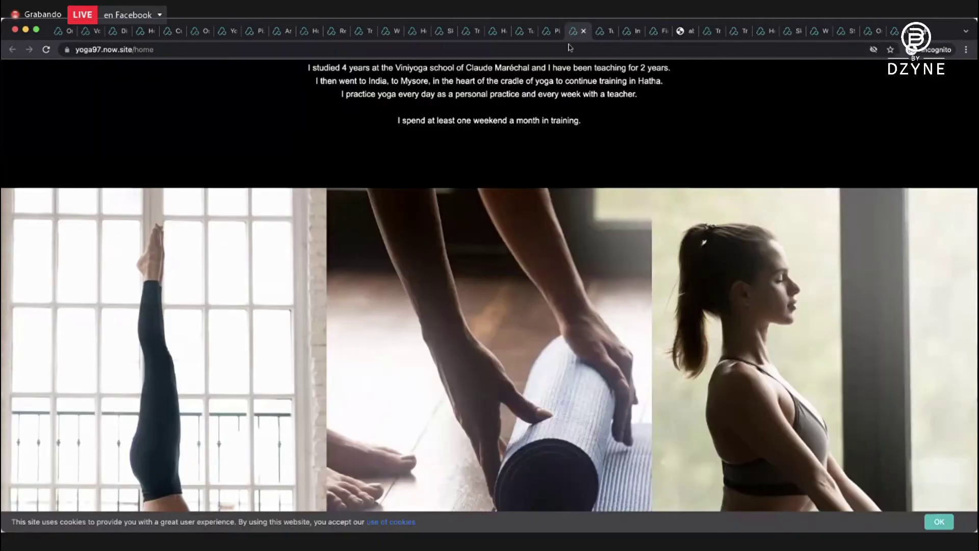
left_click(556, 31)
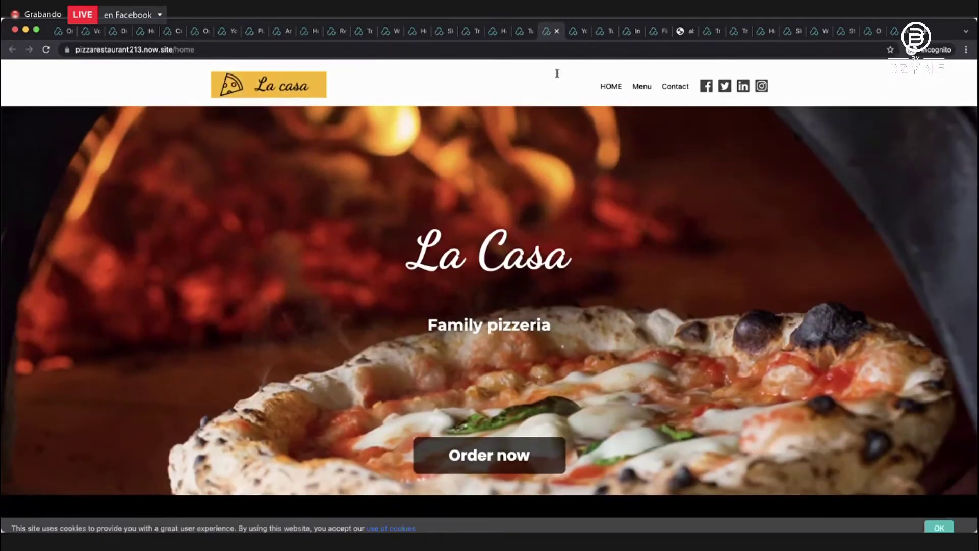
left_click(528, 34)
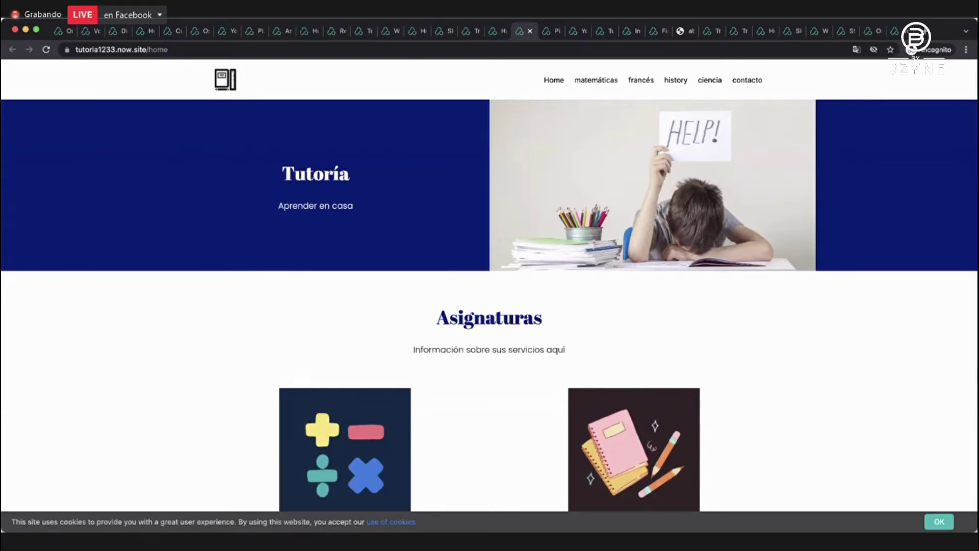
Return to the ByDzyne websites dashboard and scroll to the top of its list.
left_click(60, 31)
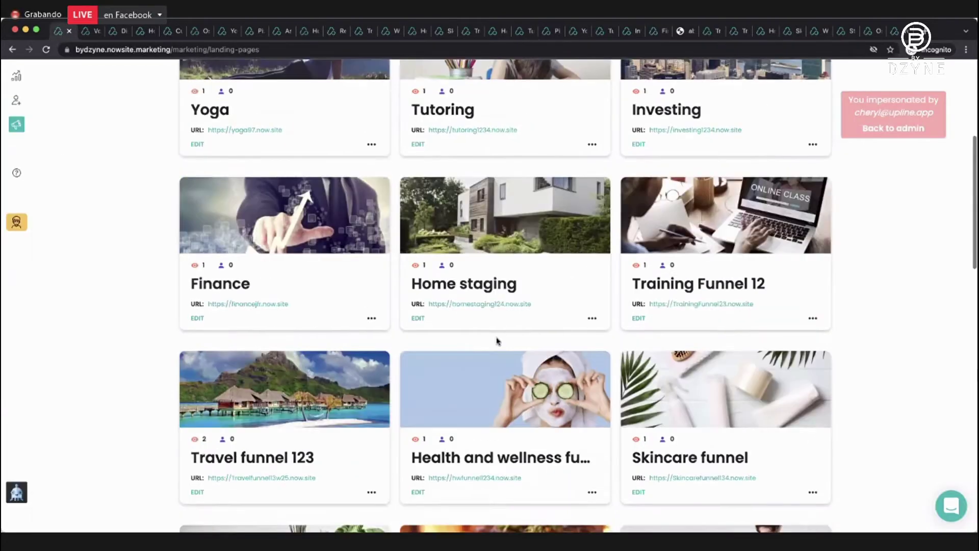
scroll(498, 341, "up", 5)
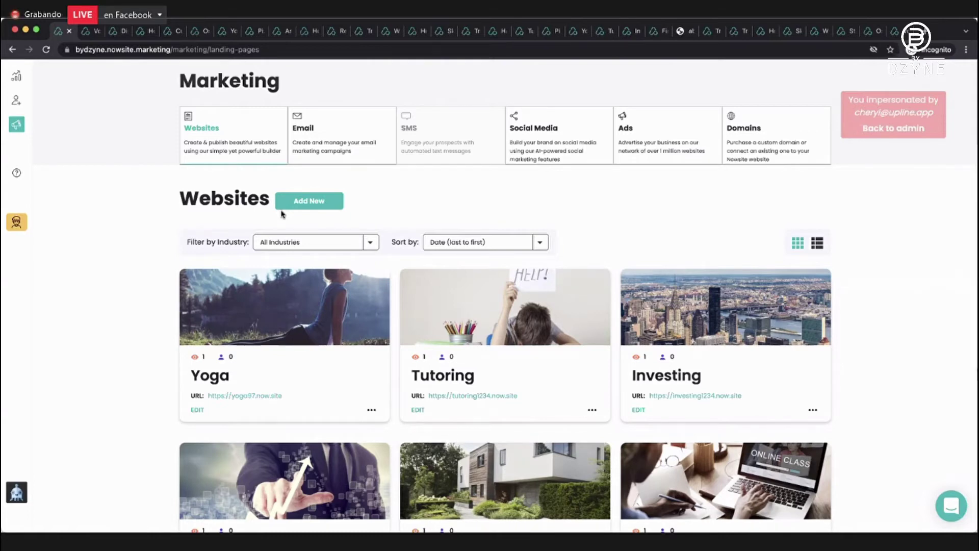
left_click(16, 102)
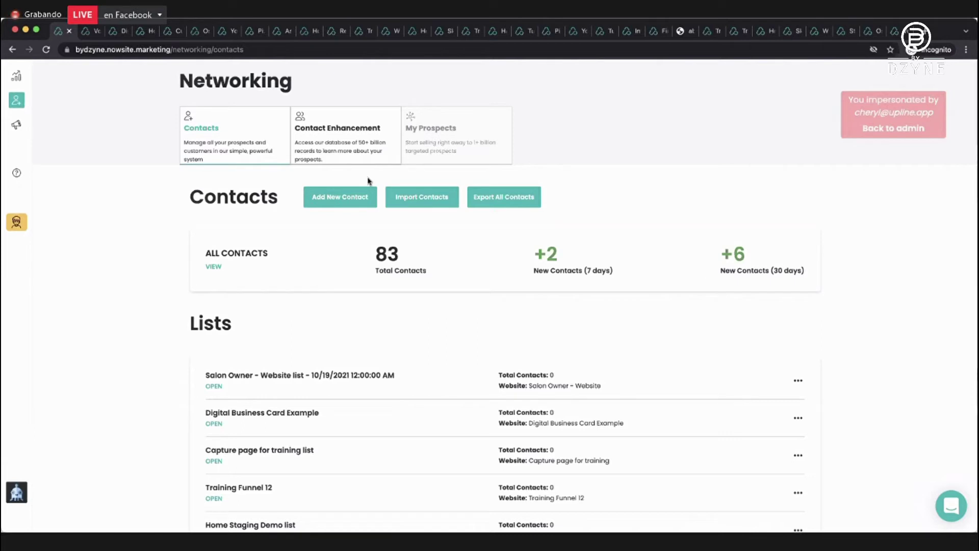
left_click(18, 128)
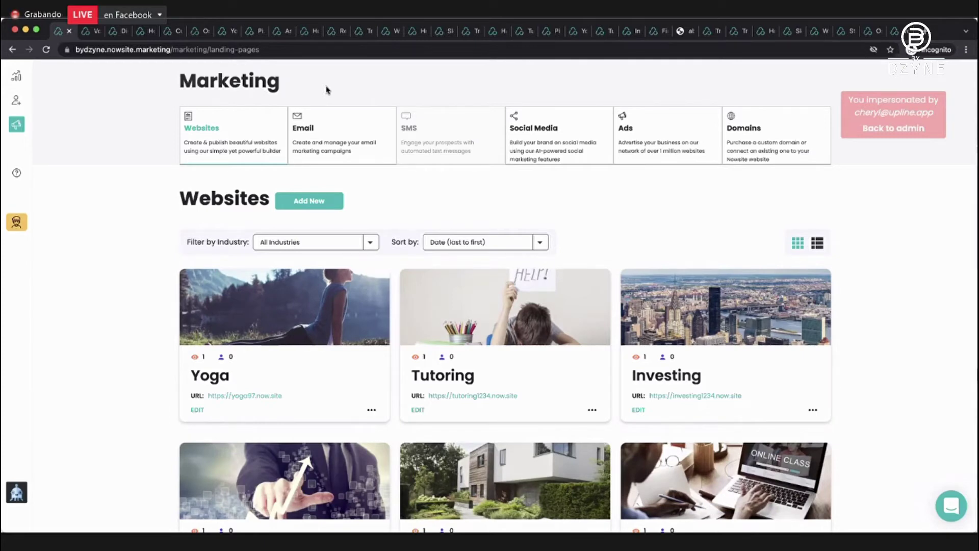
Open the Email section and show the Email Campaigns list.
left_click(329, 151)
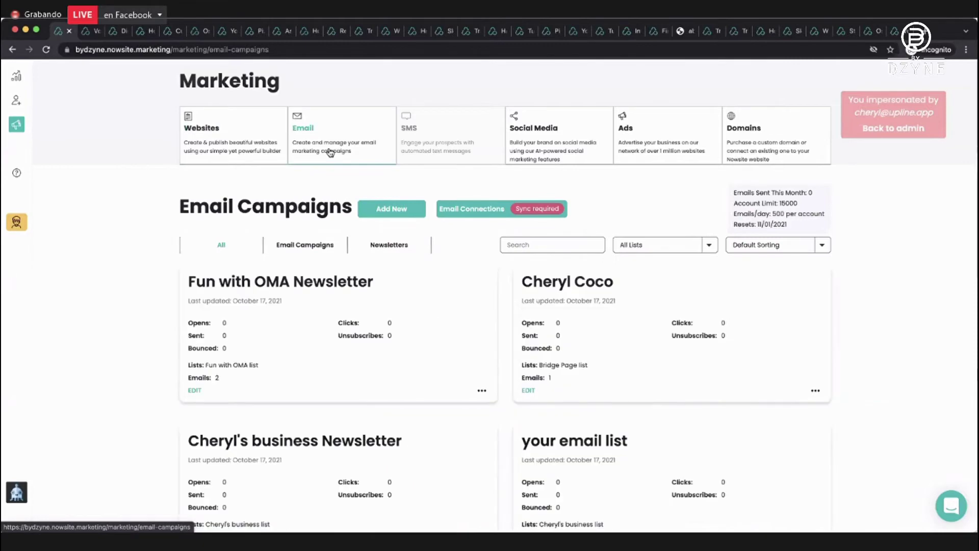
scroll(284, 247, "down", 1)
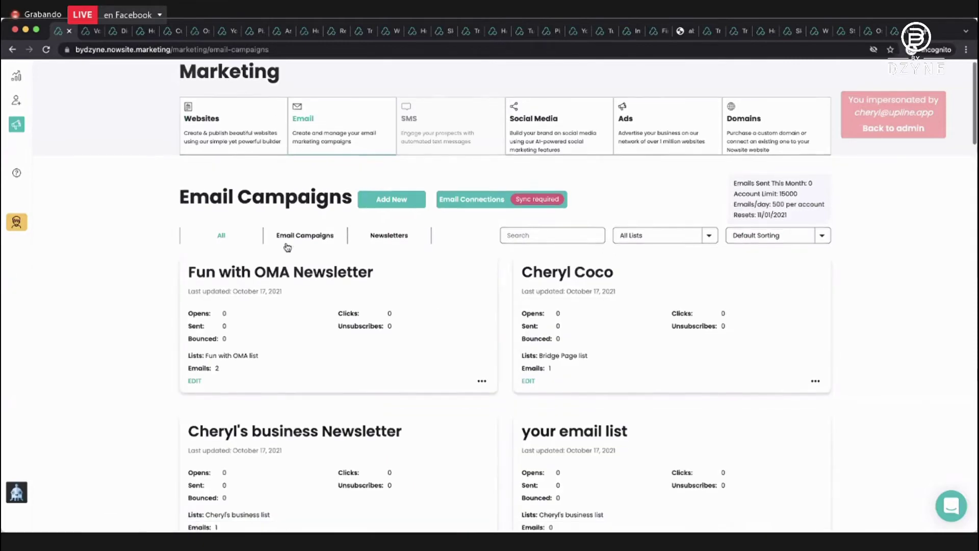
scroll(292, 205, "down", 1)
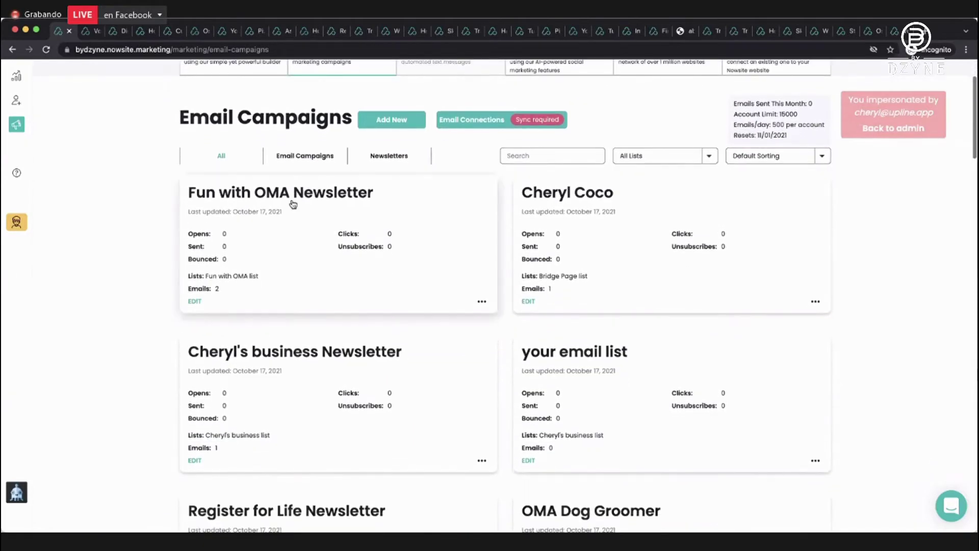
left_click(284, 154)
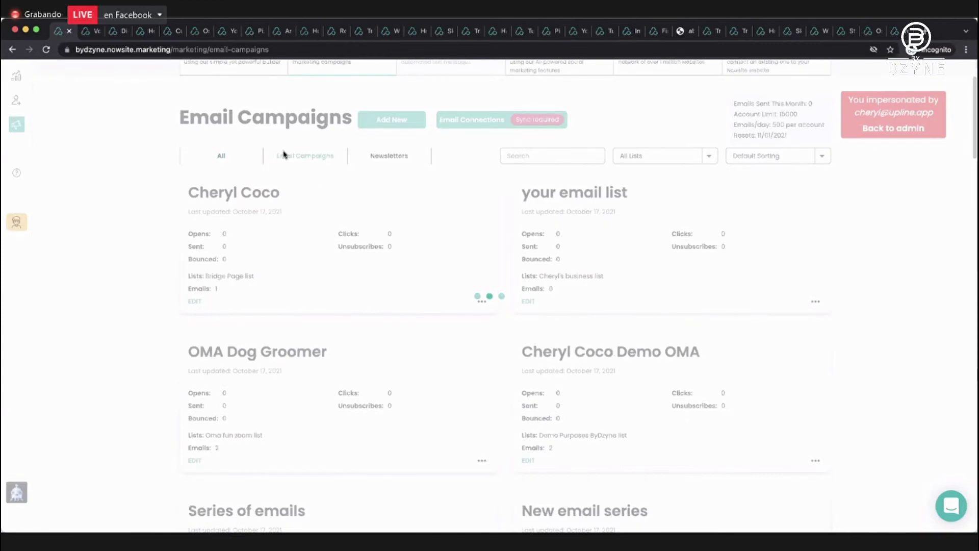
Filter to Newsletters and browse cards like Fun with OMA and Register for Life.
left_click(379, 159)
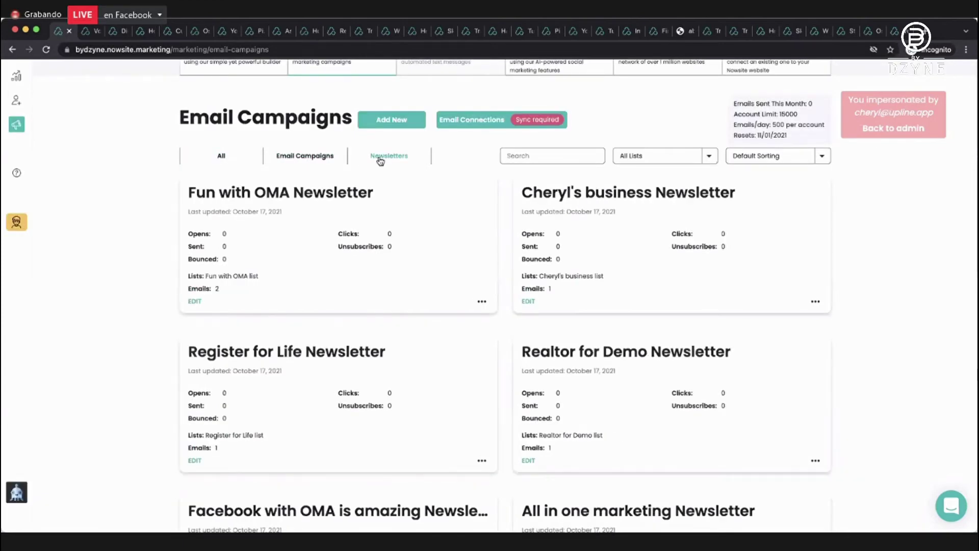
scroll(380, 161, "down", 1)
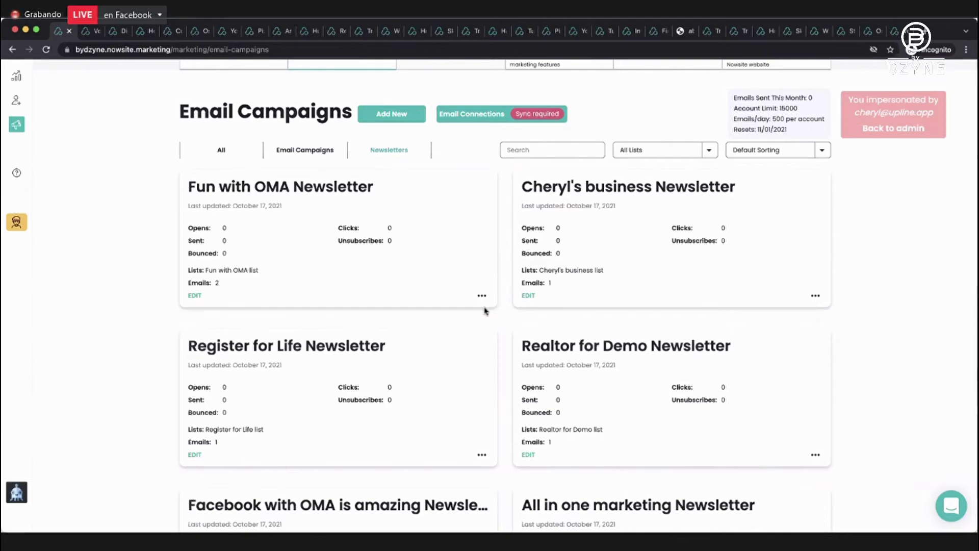
scroll(485, 309, "down", 10)
scroll(486, 311, "down", 11)
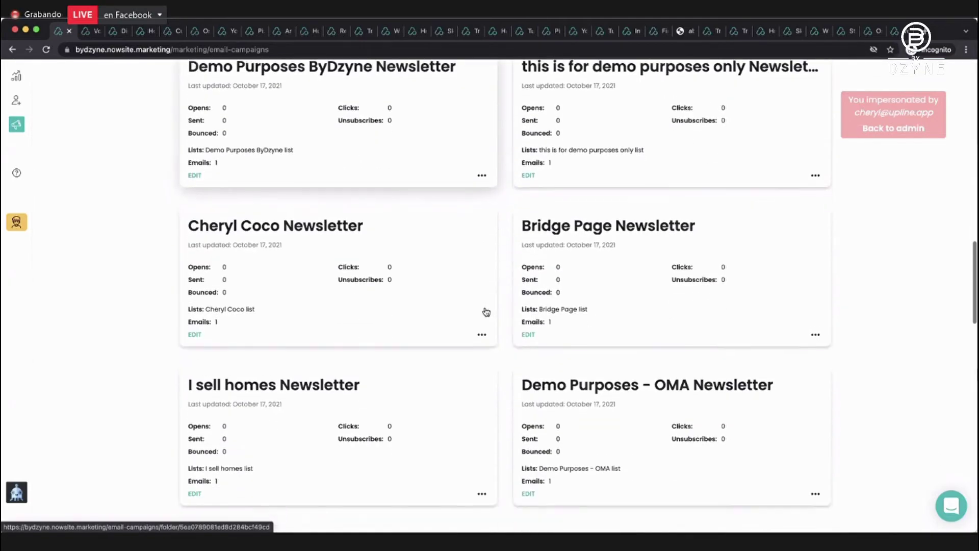
scroll(486, 311, "up", 1)
scroll(486, 311, "up", 8)
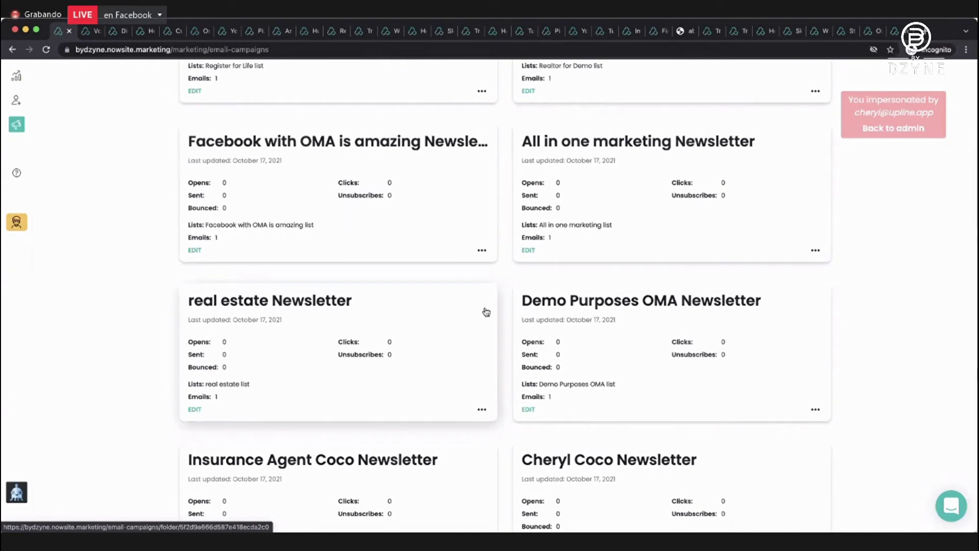
scroll(486, 311, "up", 10)
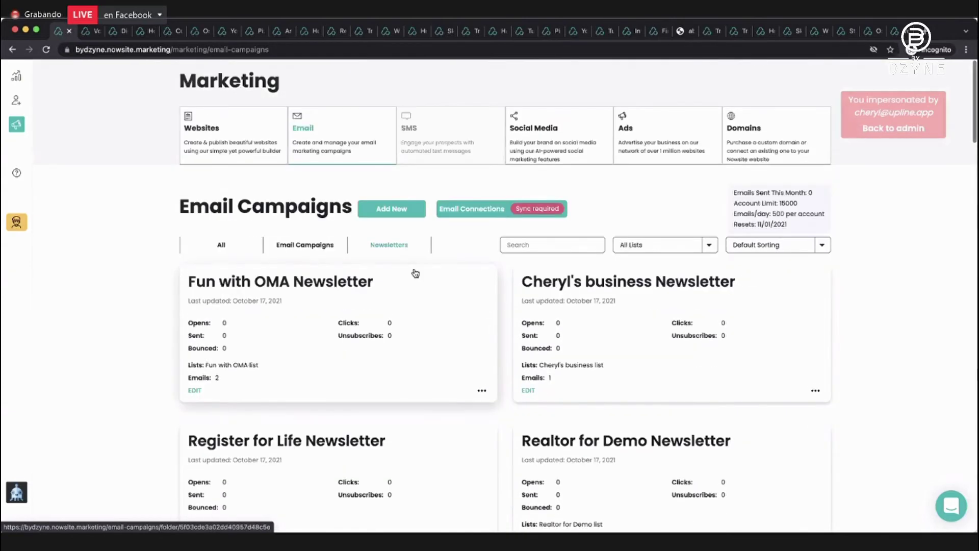
Filter to Email Campaigns only, showing entries like OMA Dog Groomer and your email list.
left_click(296, 246)
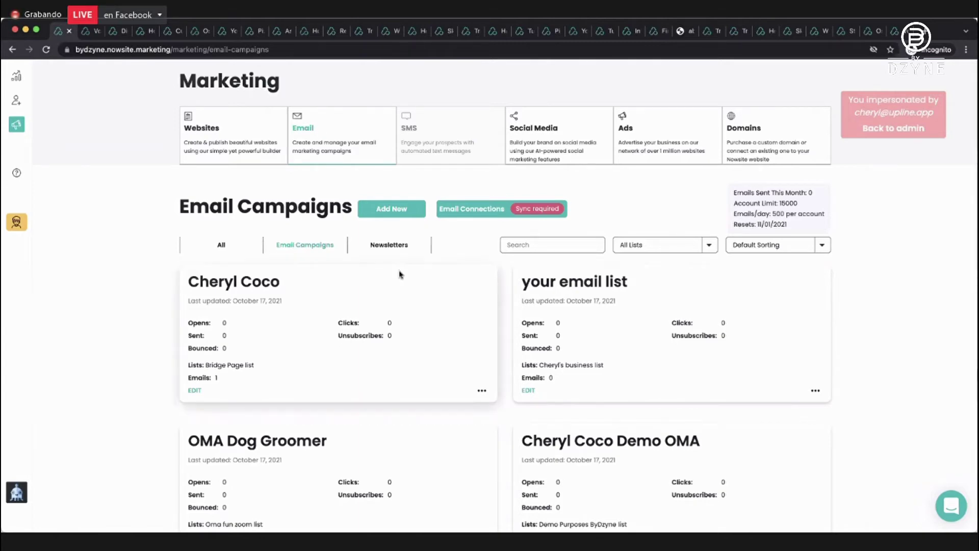
scroll(400, 274, "down", 1)
scroll(400, 276, "up", 1)
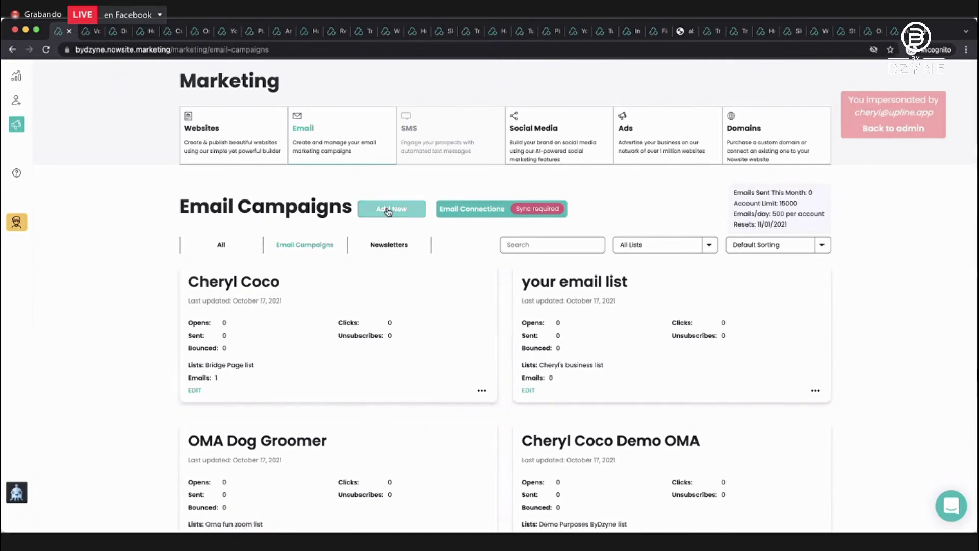
Create campaign 'Email Campaign Demo' with a sending email account, no contact list, and add a new email.
left_click(389, 210)
left_click(388, 286)
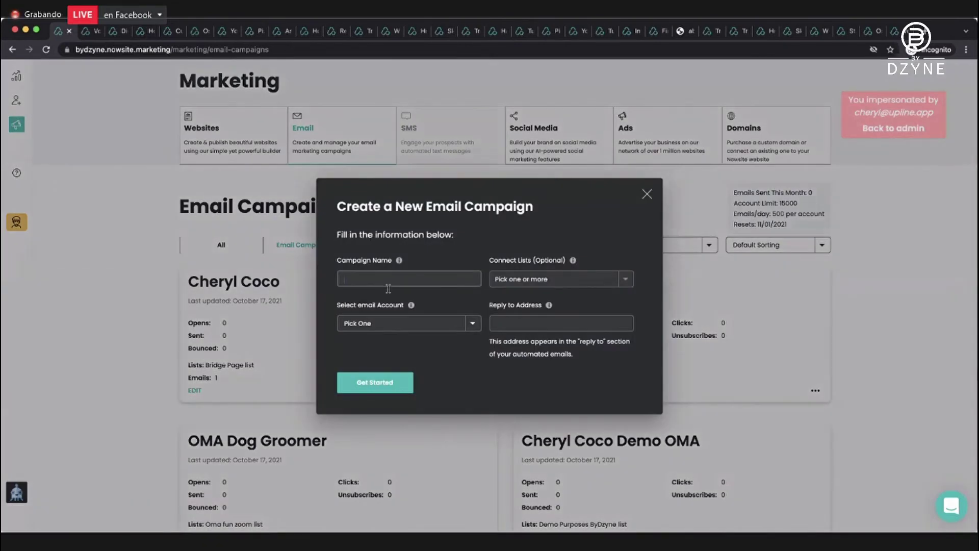
type("Email Campaign Demo")
left_click(548, 280)
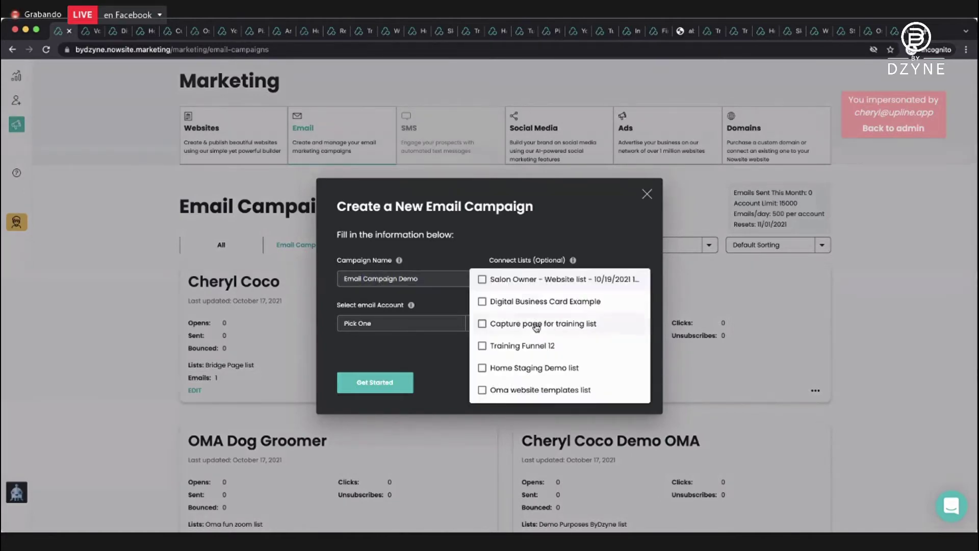
left_click(533, 232)
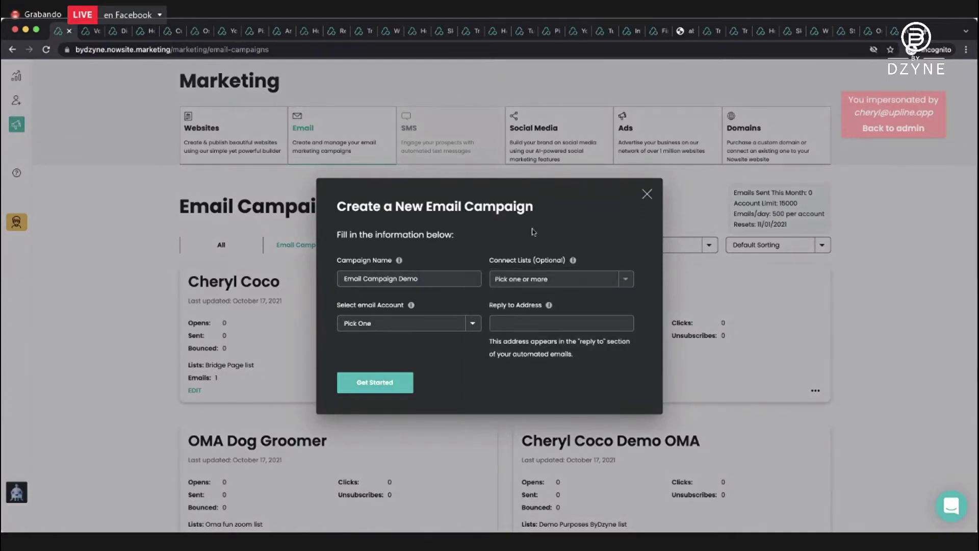
left_click(463, 323)
left_click(421, 332)
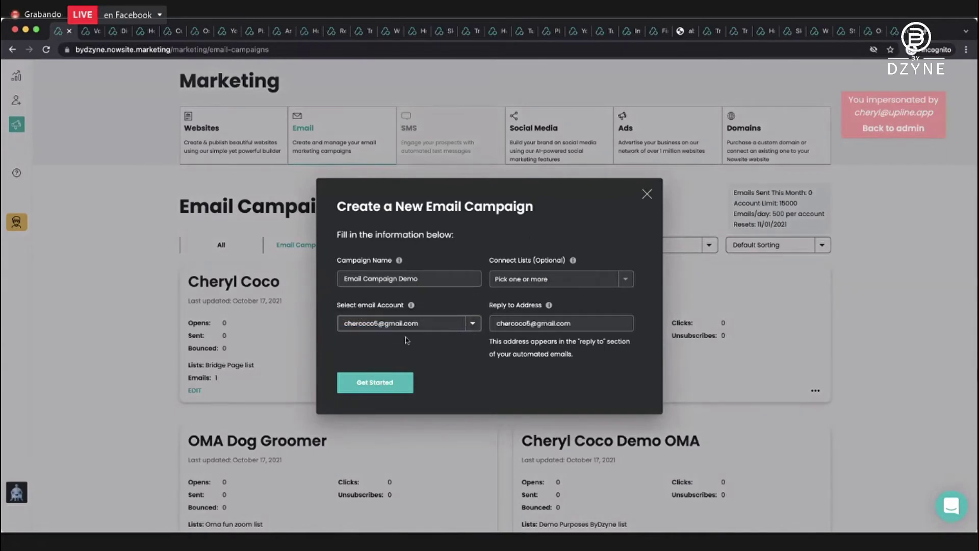
left_click(389, 388)
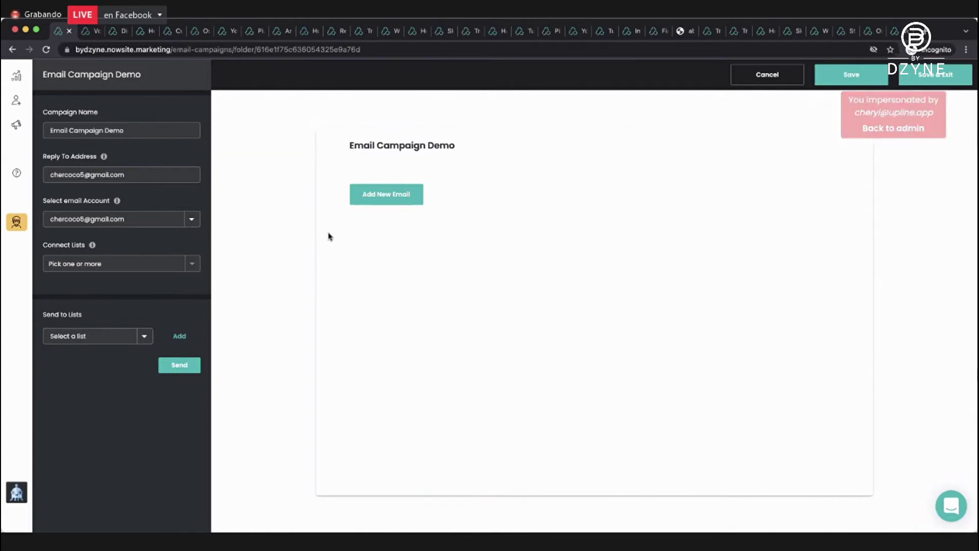
left_click(378, 196)
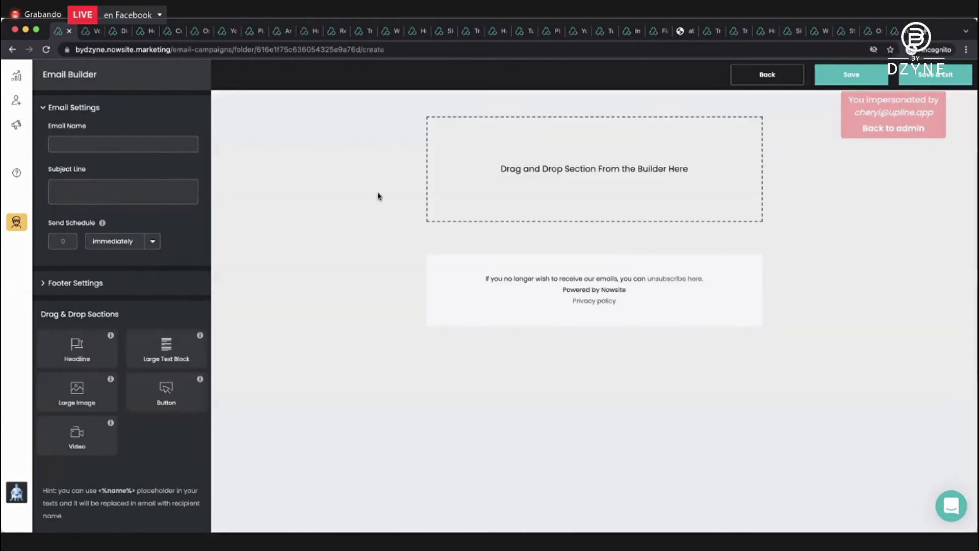
Name the email 'Thank you for subscribing' and use that phrase plus the sender's name as subject.
left_click(103, 143)
type("Thank you for")
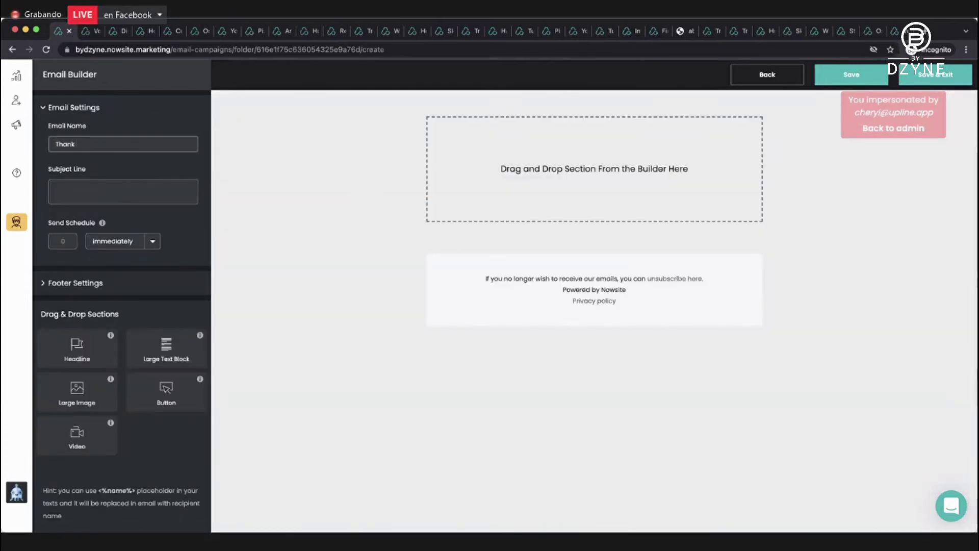
type(" subscribing")
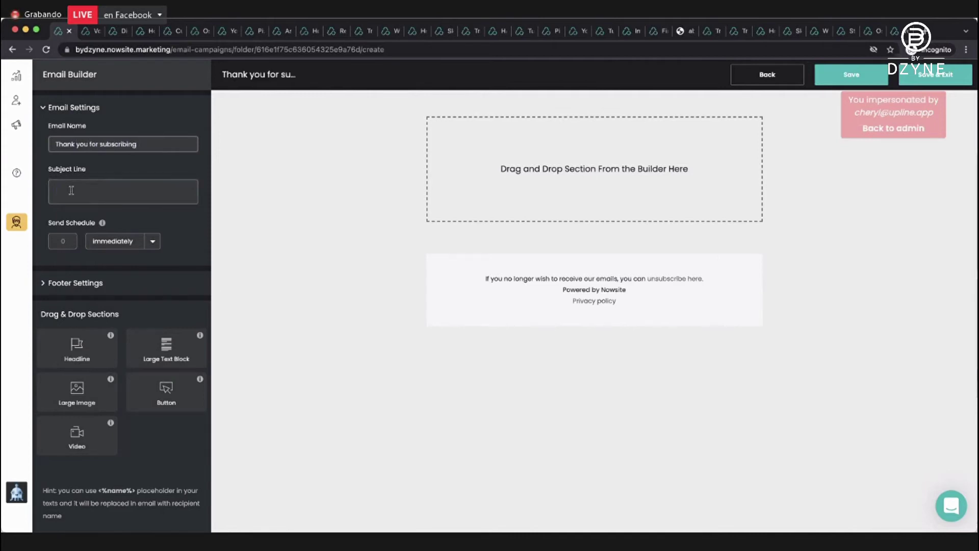
left_click(72, 190)
type("Your")
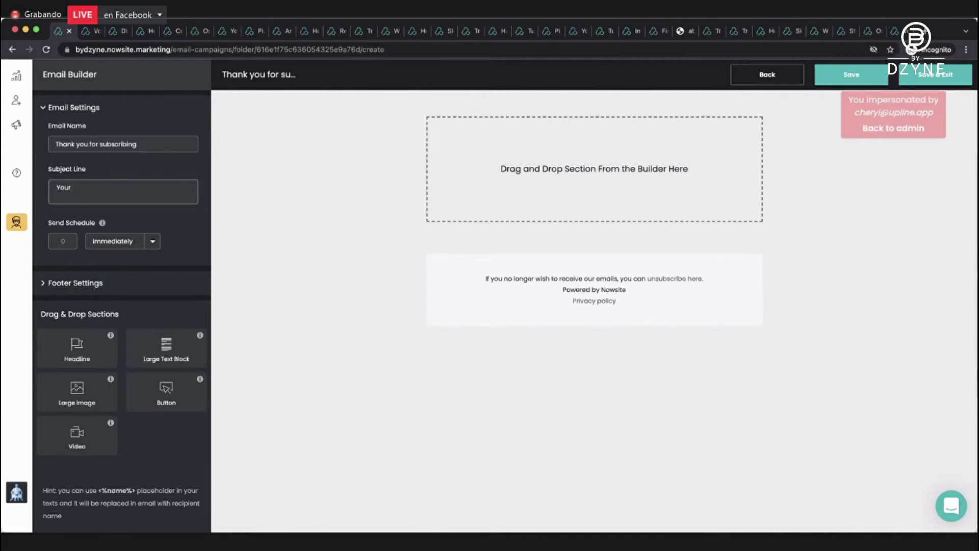
type(" fre")
key("BackSpace")
key("BackSpace")
key("BackSpace")
key("BackSpace")
key("BackSpace")
key("BackSpace")
key("BackSpace")
key("BackSpace")
type("Thank you for subscribing - C")
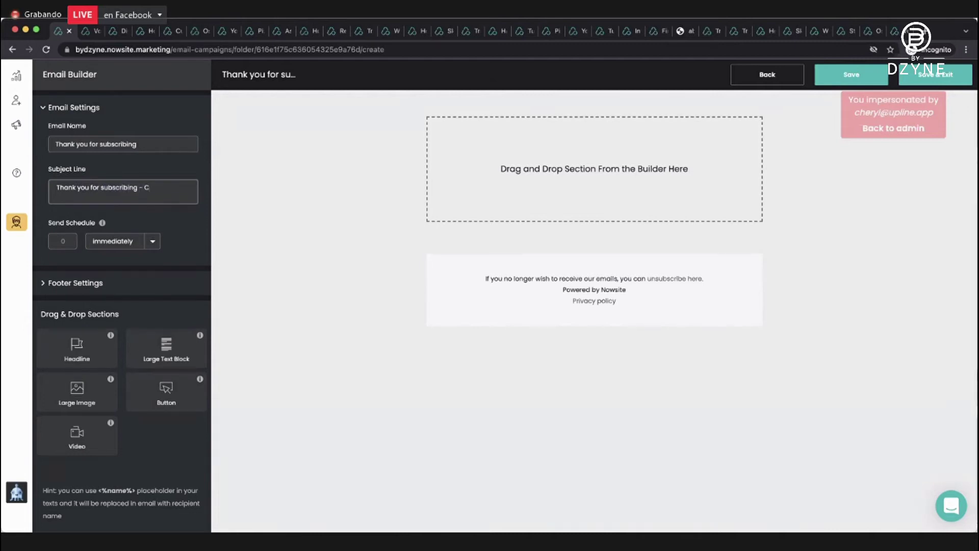
type("heryl Coco")
Add a Large Image section, try a cropped uploaded portrait photo, then remove it.
left_click_drag(55, 385, 550, 154)
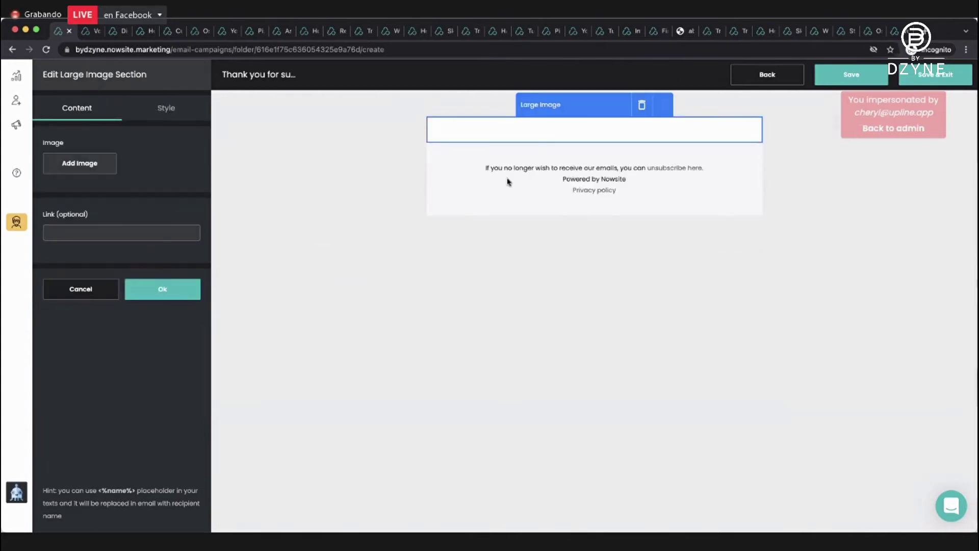
left_click(79, 163)
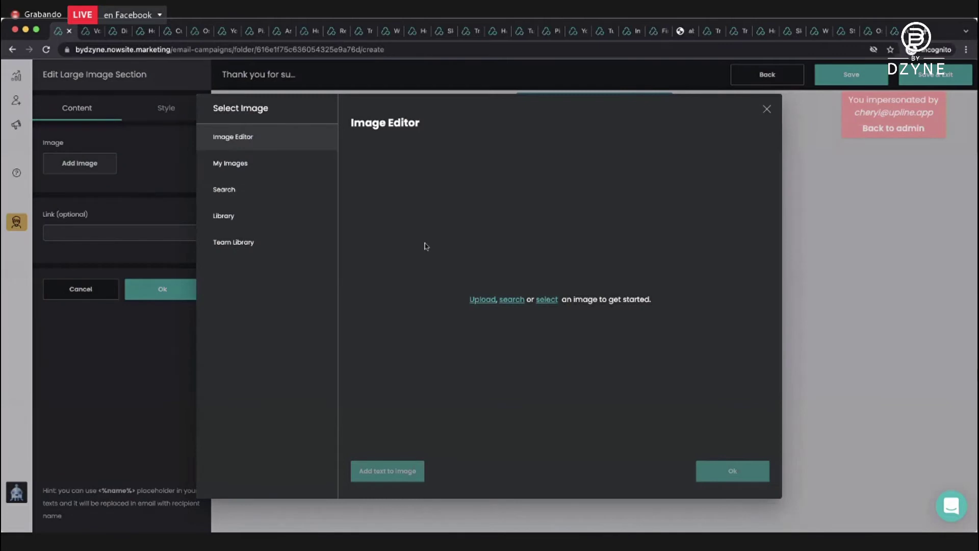
left_click(476, 300)
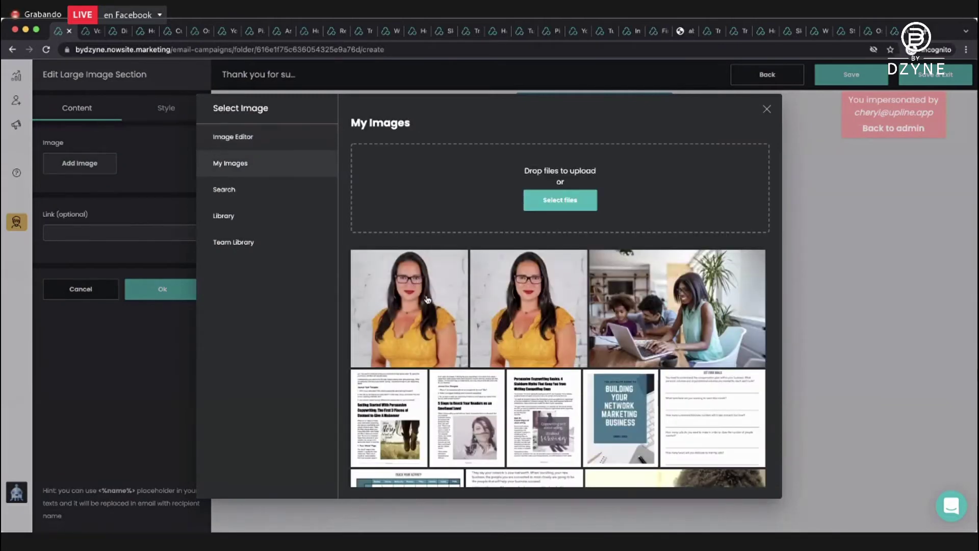
left_click(427, 298)
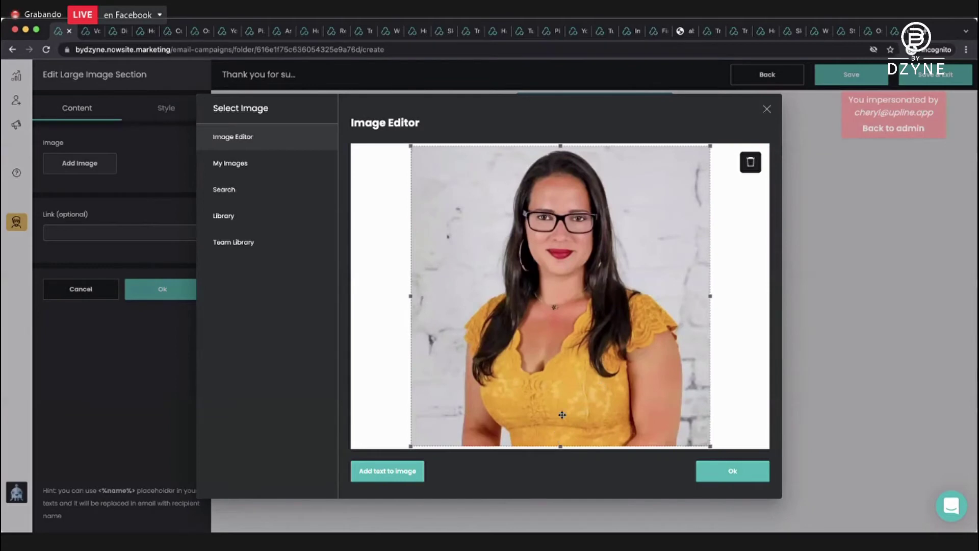
left_click_drag(561, 447, 579, 341)
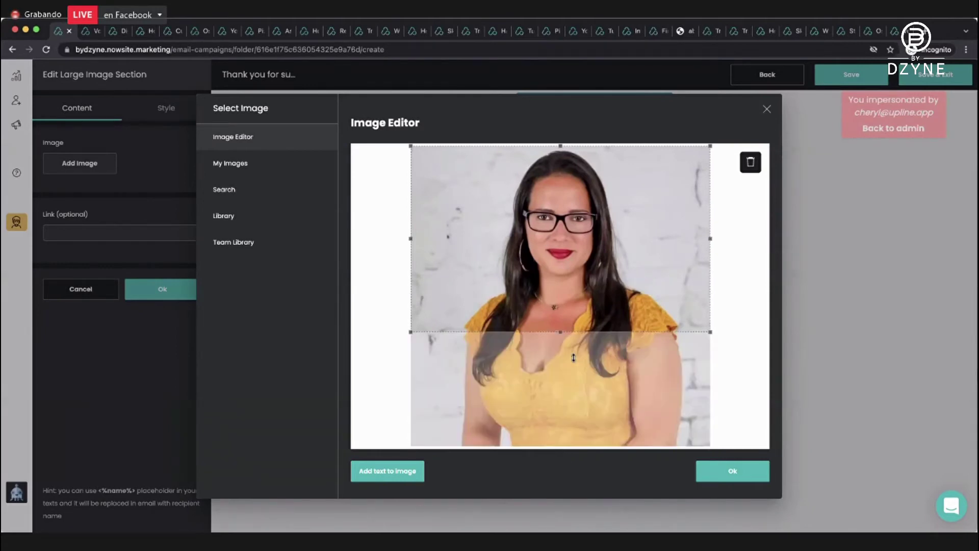
left_click(729, 470)
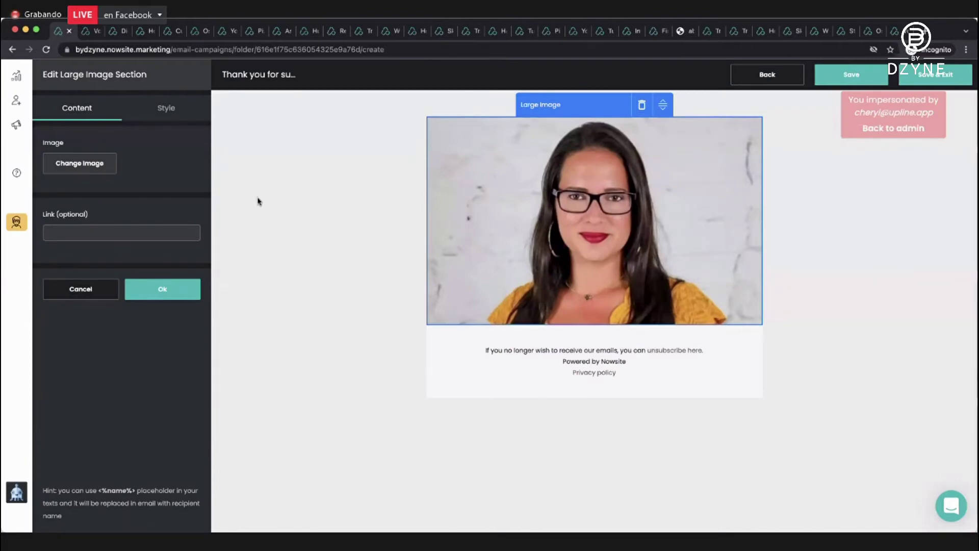
left_click(105, 165)
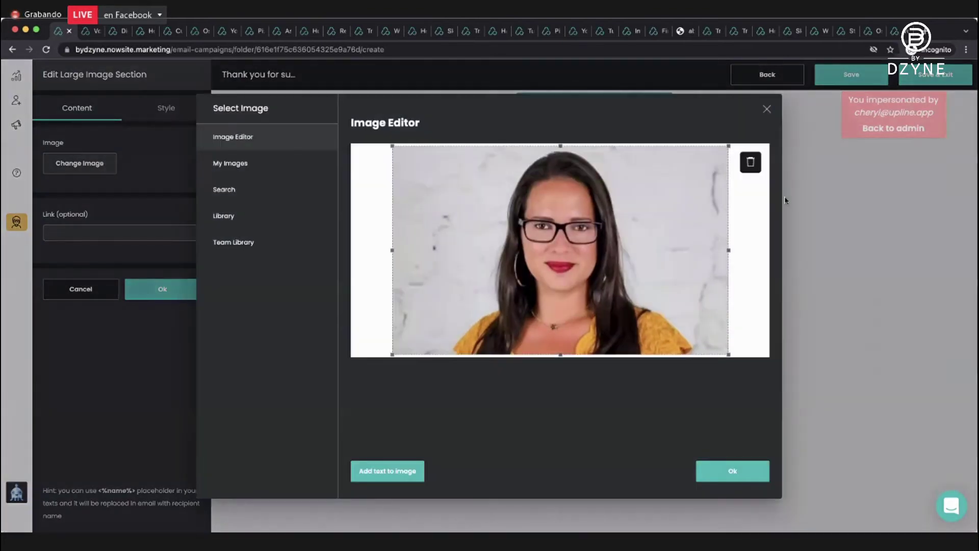
left_click(752, 163)
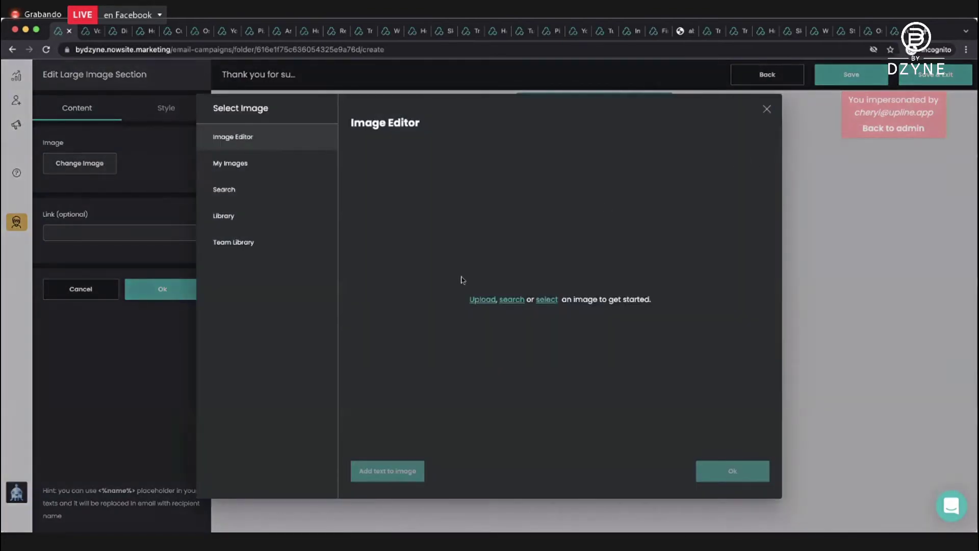
Search stock images for 'Thank you' and place the wooden-blocks THANK YOU photo.
left_click(230, 193)
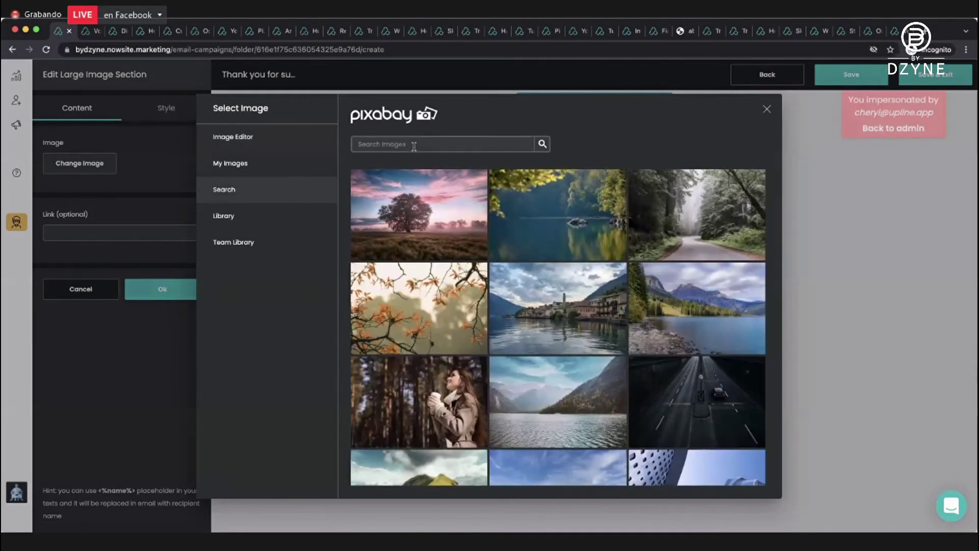
left_click(413, 146)
type("Thank you")
key("Return")
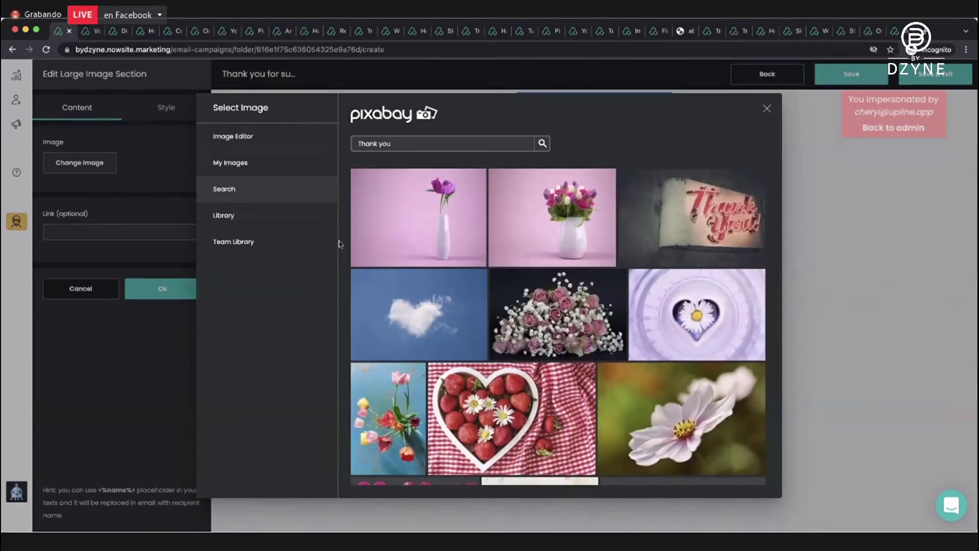
scroll(530, 316, "down", 5)
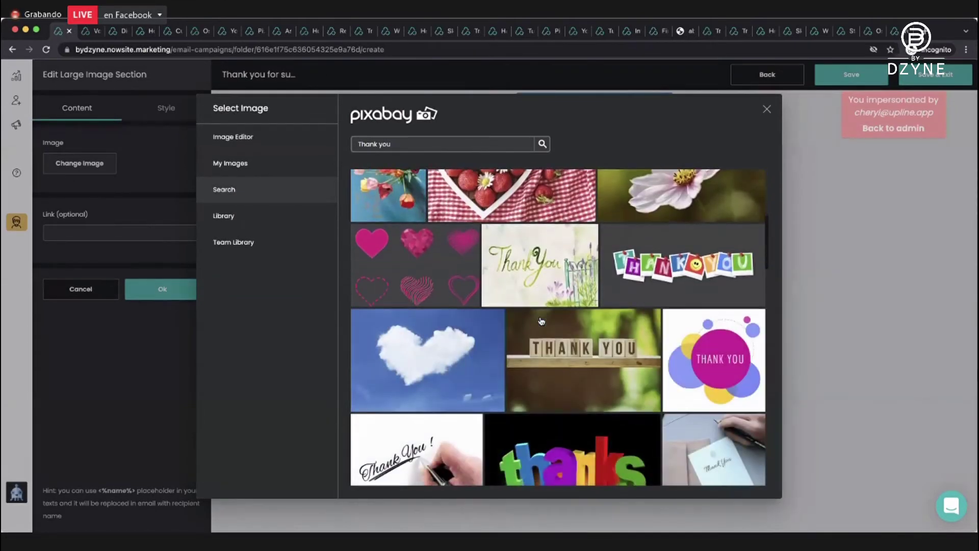
scroll(541, 321, "down", 3)
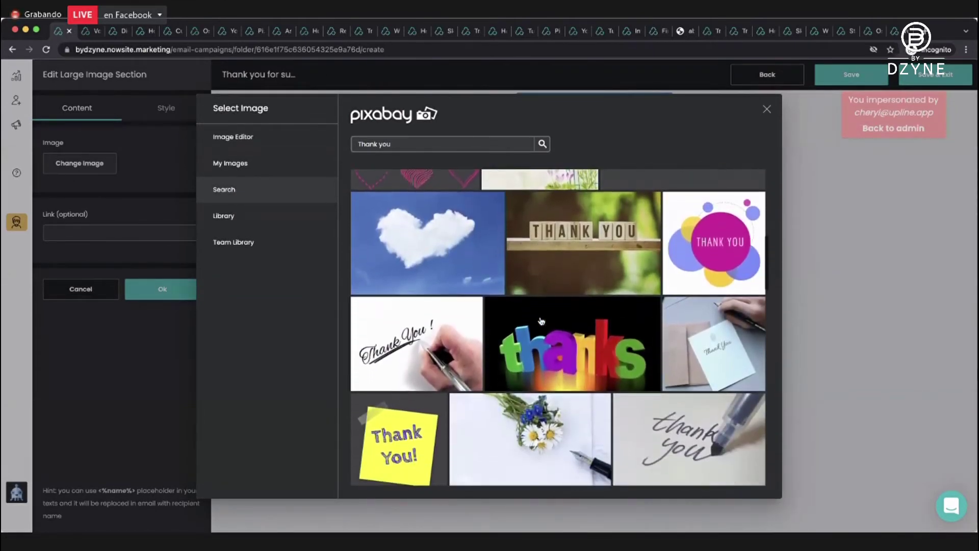
scroll(541, 321, "up", 1)
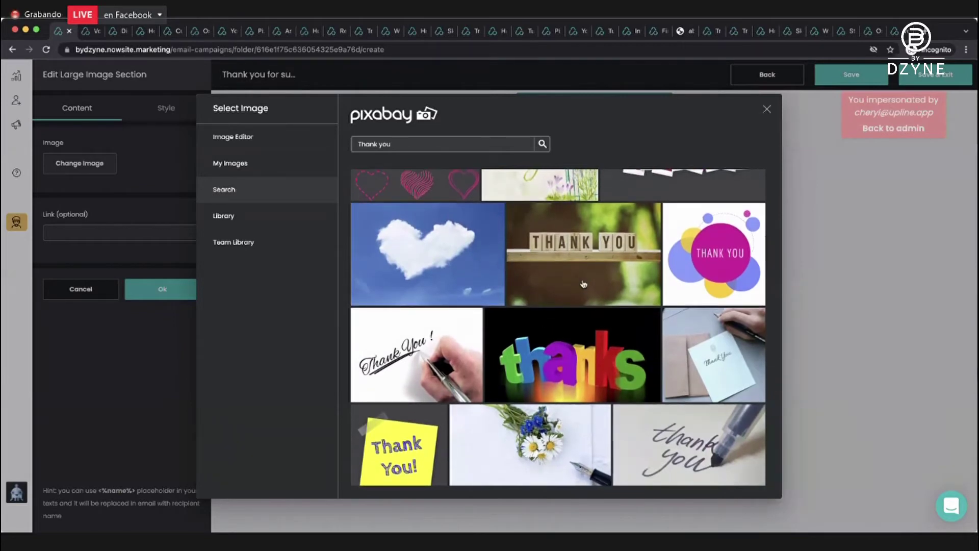
left_click(584, 284)
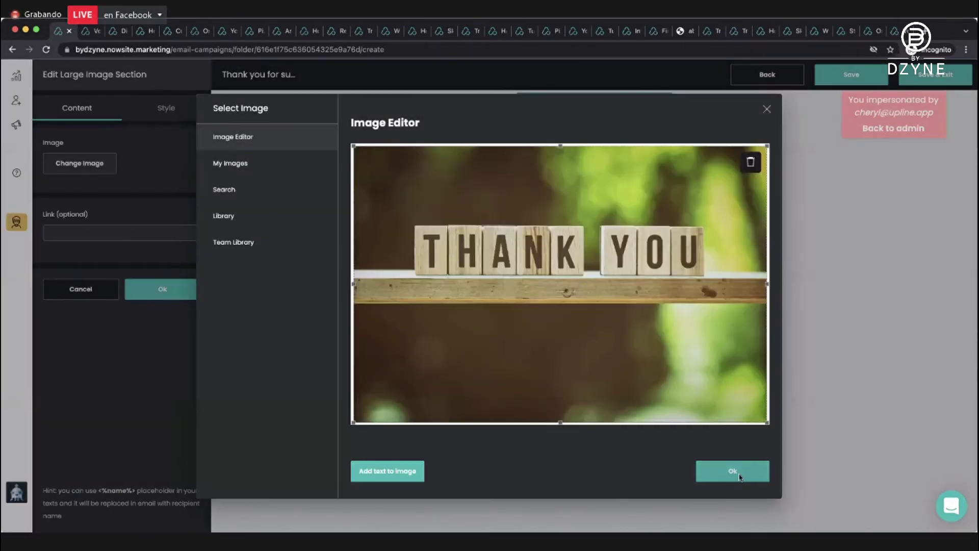
left_click(732, 471)
left_click(190, 286)
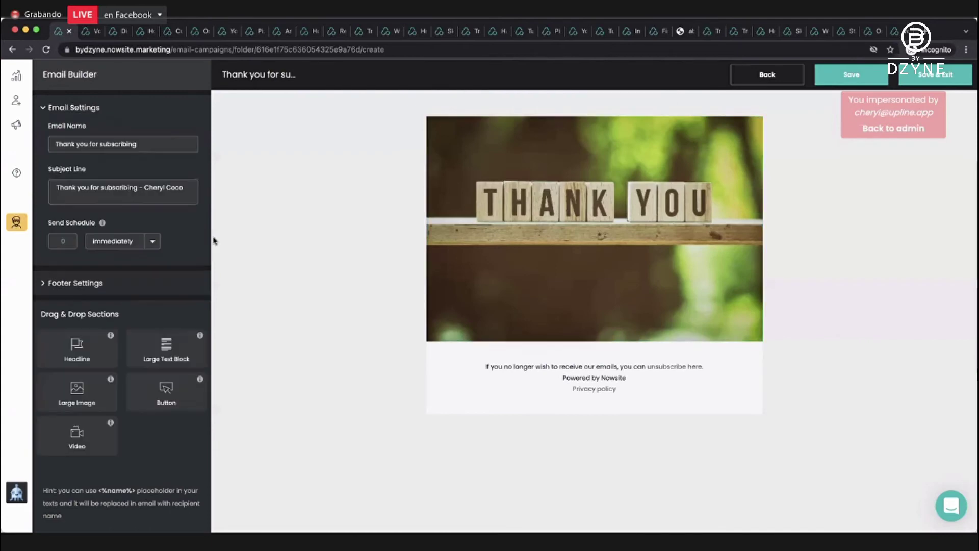
Add a Large Text Block with a name-placeholder greeting and a thank-you-for-subscribing paragraph.
left_click_drag(167, 347, 530, 341)
left_click(80, 146)
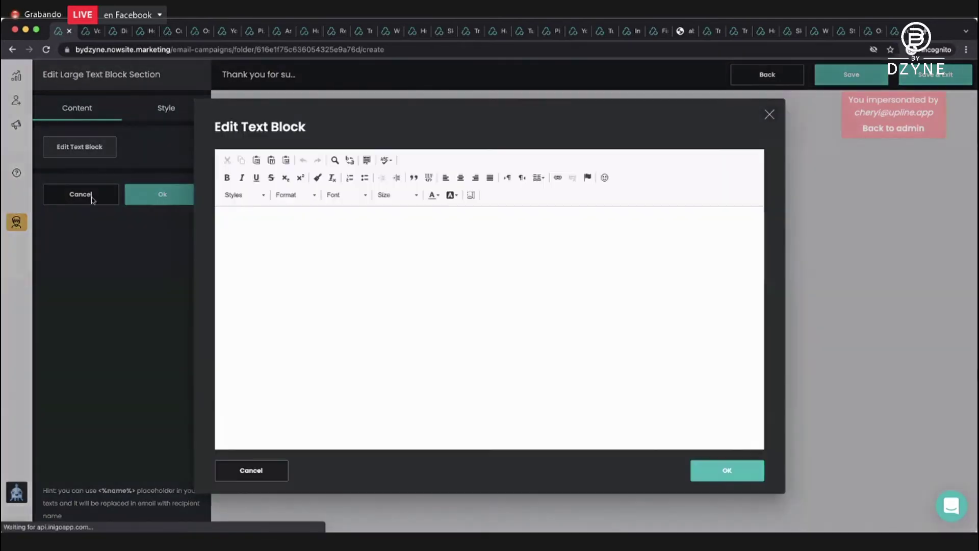
left_click(258, 234)
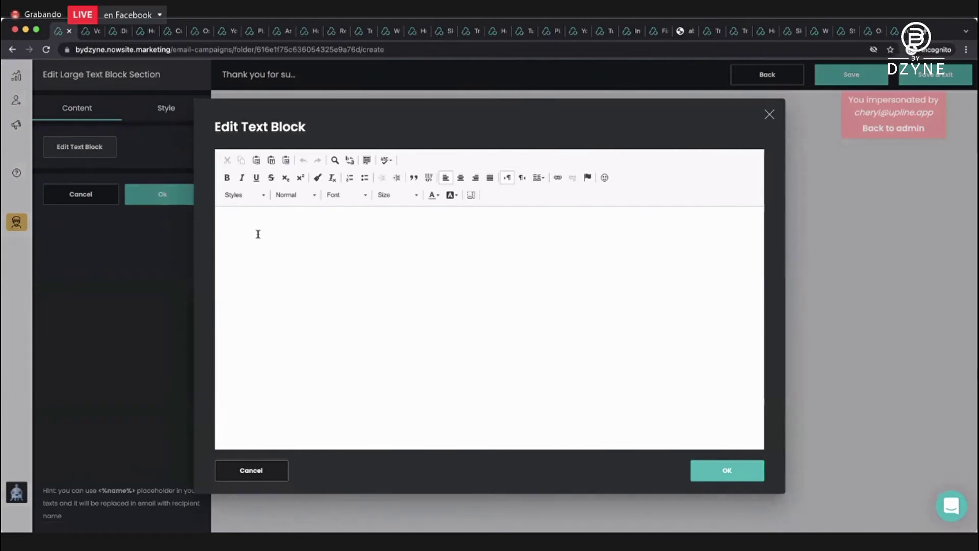
type("He")
key("BackSpace")
type("i")
type(" <%")
type("Thank you")
key("BackSpace")
type("u so much for subscribi")
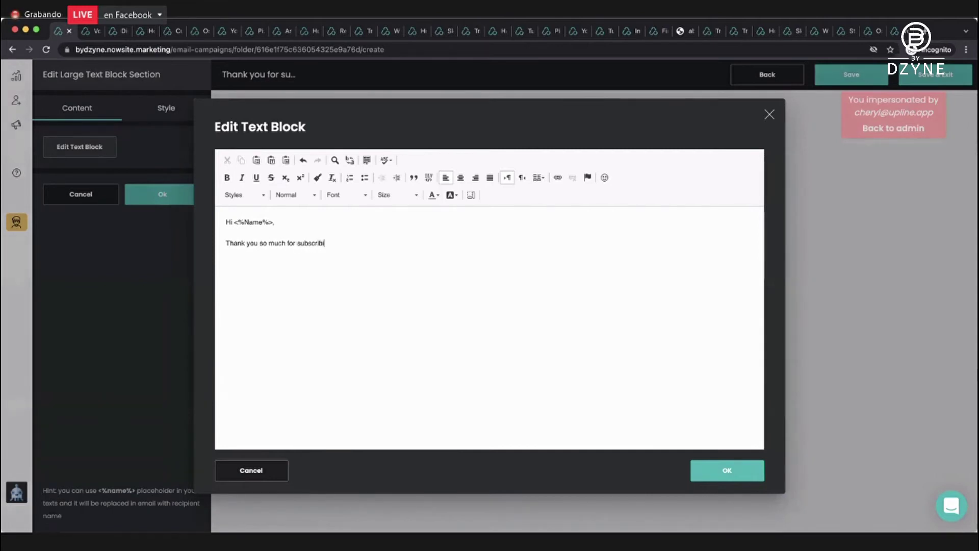
type("ng. I look forward to sharing regular")
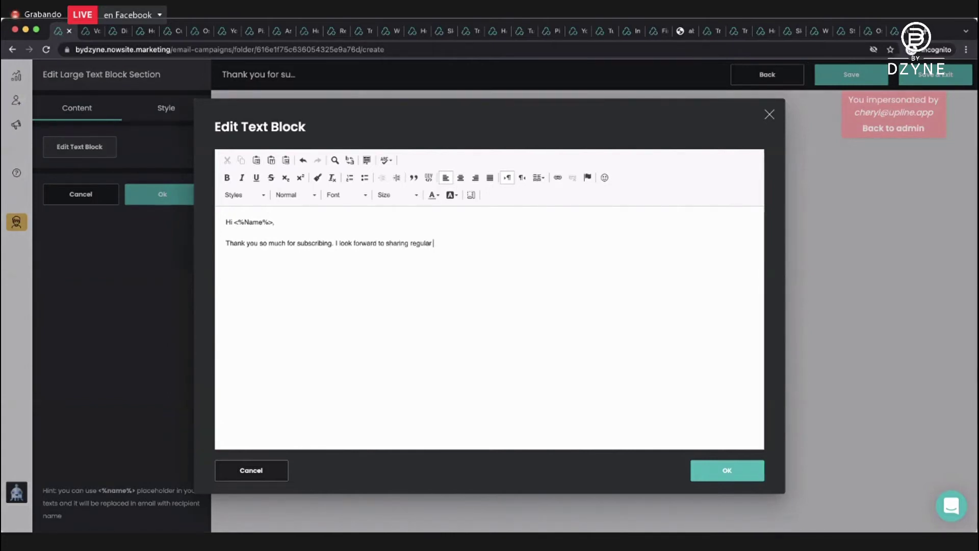
type(" content with you to help you build ")
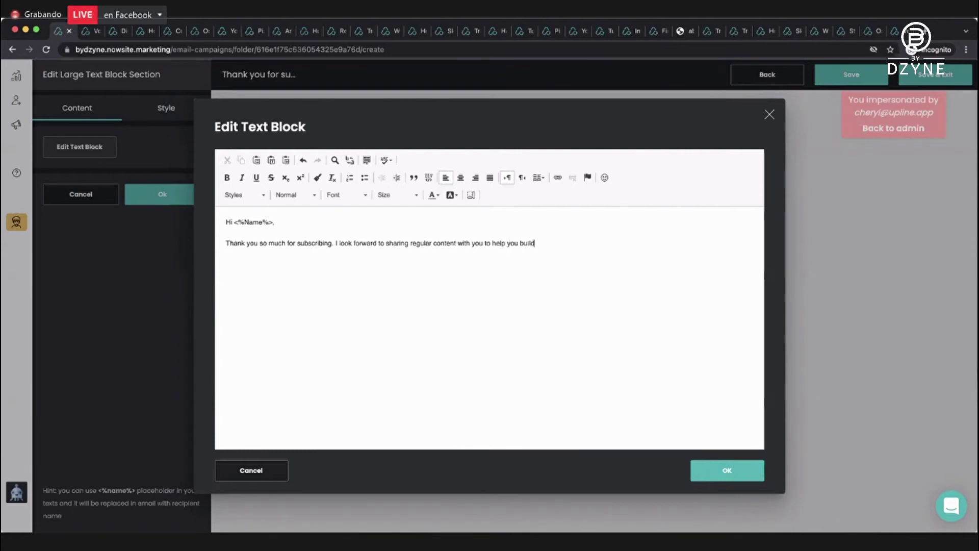
type("your business online.")
Move 'I look forward…' to its own paragraph and add 'Make sure you check out this link to follow me on FB'.
left_click(335, 243)
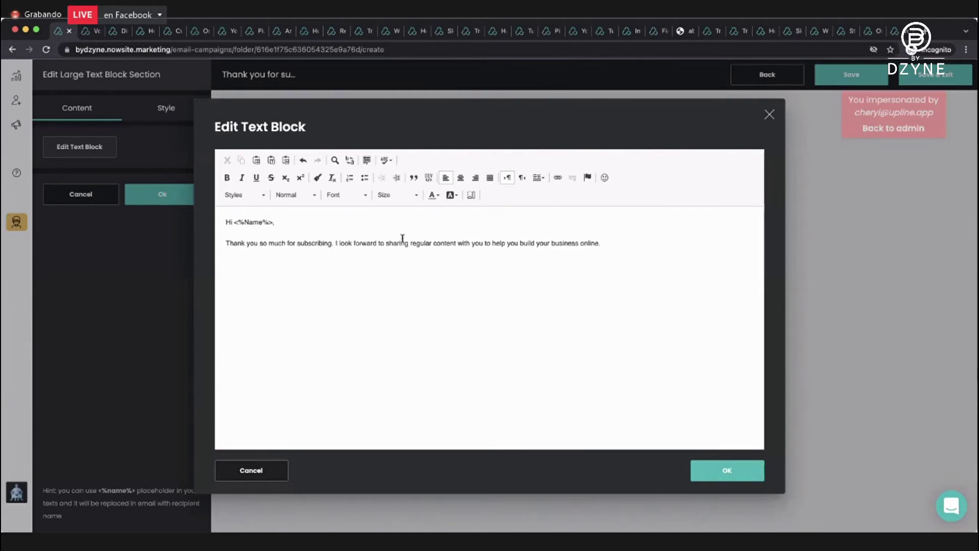
key("Return")
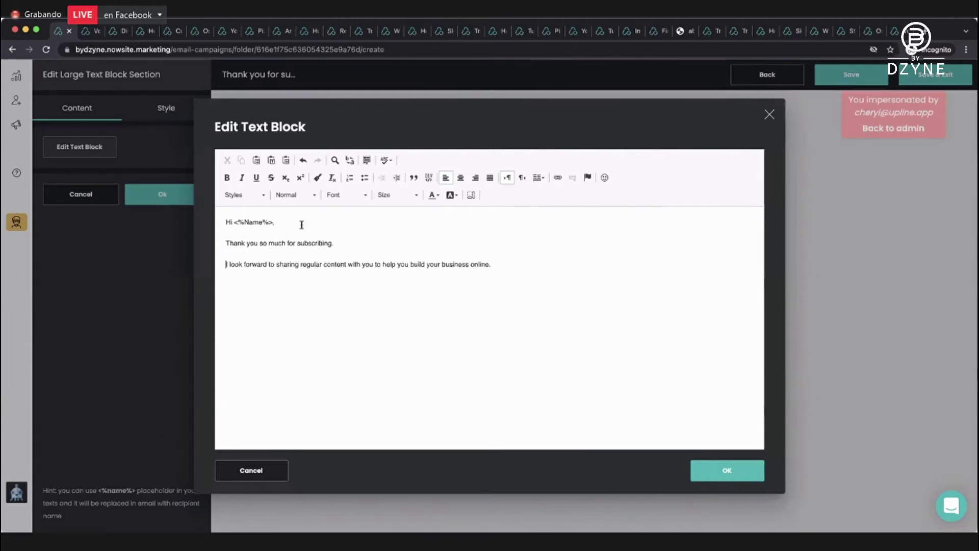
left_click(504, 264)
type("Make sure you check out this ")
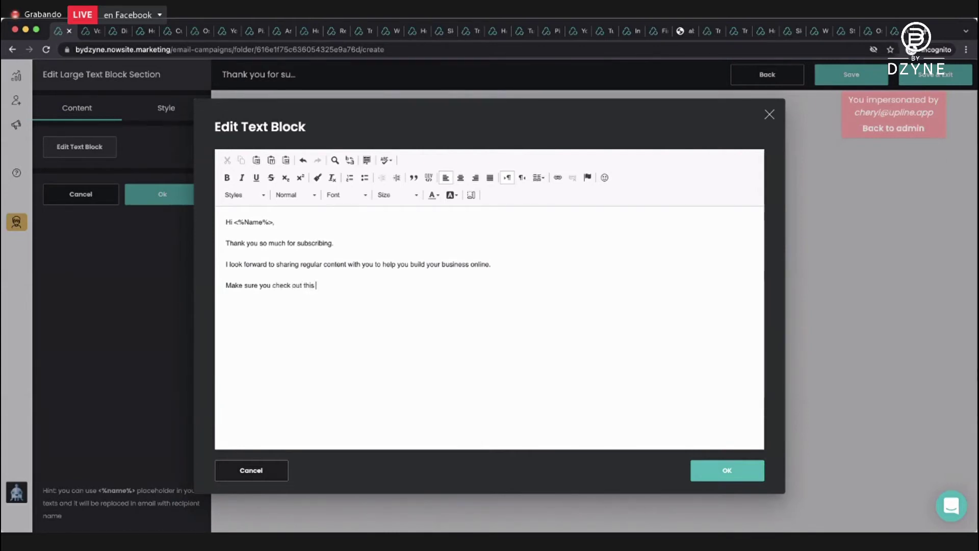
type("link to follow me on FB")
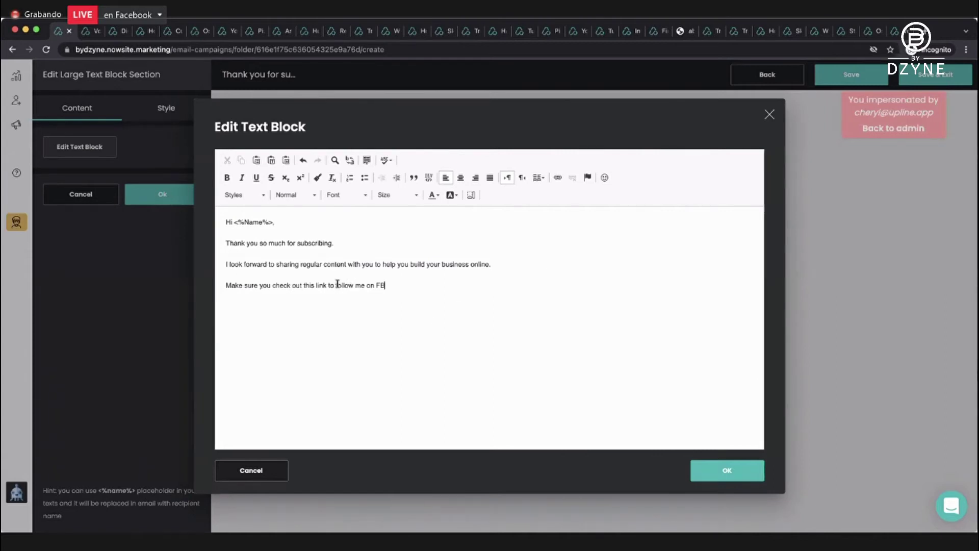
Link the words 'follow me on FB' to the sender's Facebook profile URL.
left_click_drag(336, 285, 400, 284)
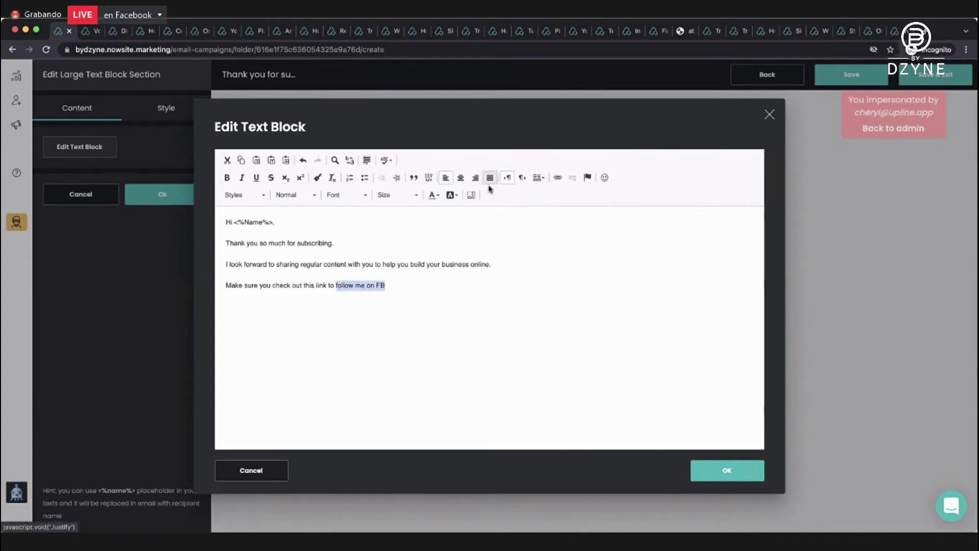
left_click(558, 177)
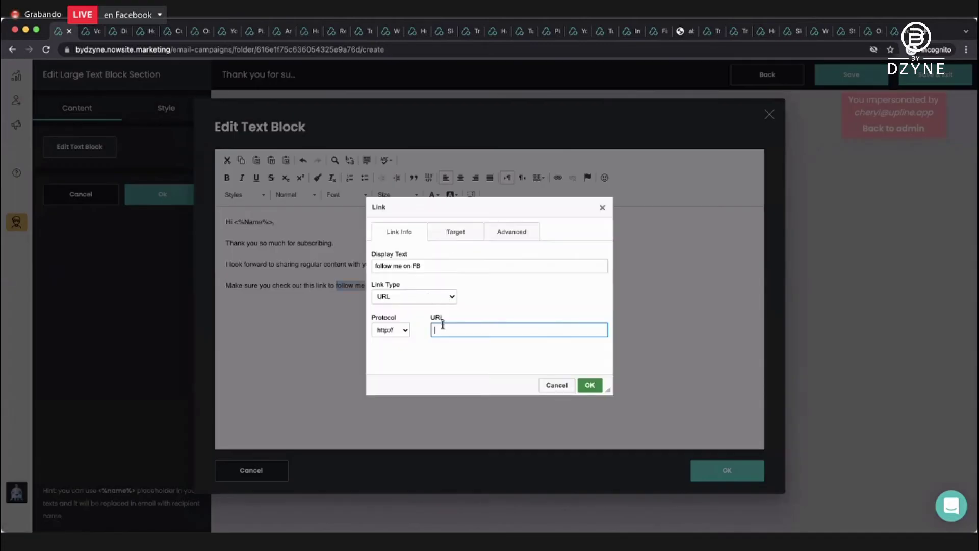
type("ww")
type("facebo")
type("ok.com/cheryl.coco.7")
left_click(590, 385)
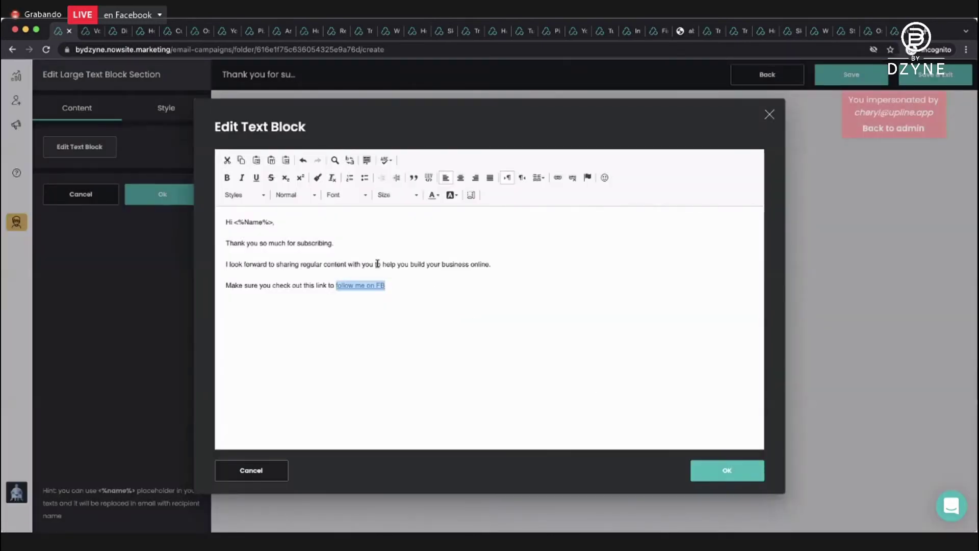
Add a new paragraph asking readers to reply with their fav social media link for a follow back.
left_click(412, 286)
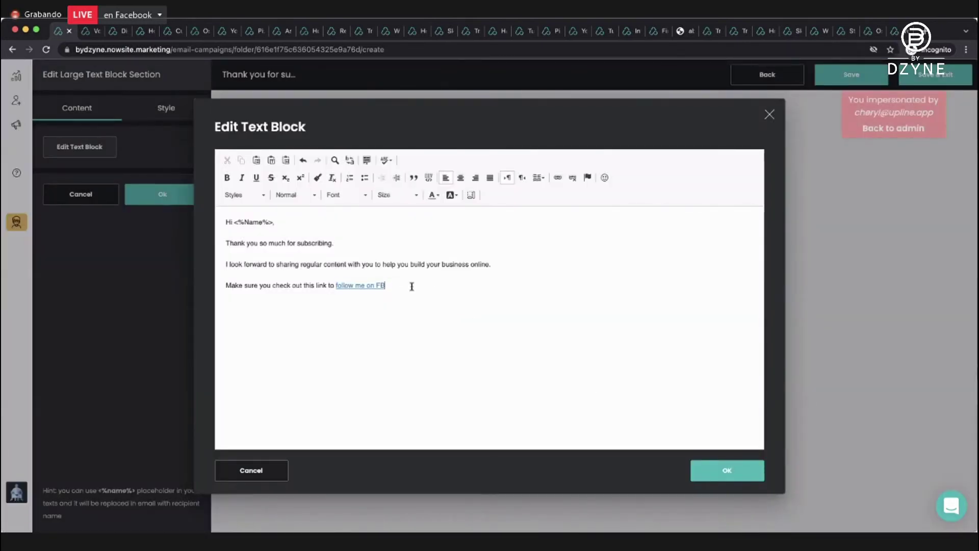
type("FB. Re")
key("BackSpace")
type("eply to this email with your fav")
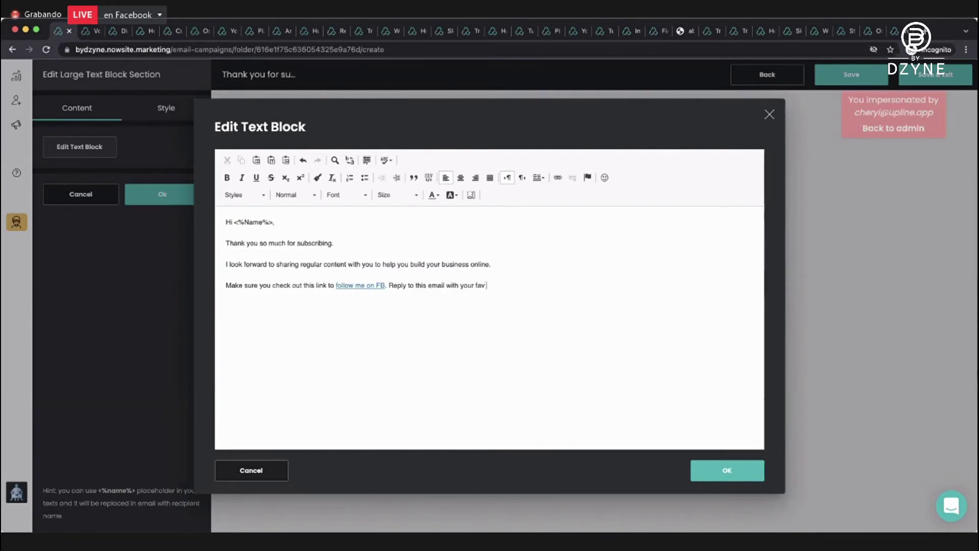
type(" social media link and I will be sure to follow you back.")
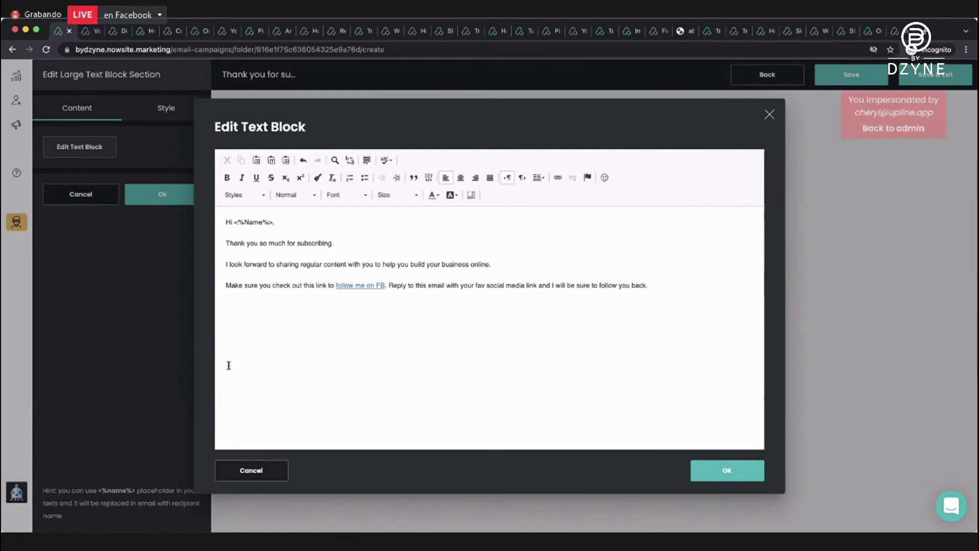
left_click(390, 285)
key("Return")
key("Return")
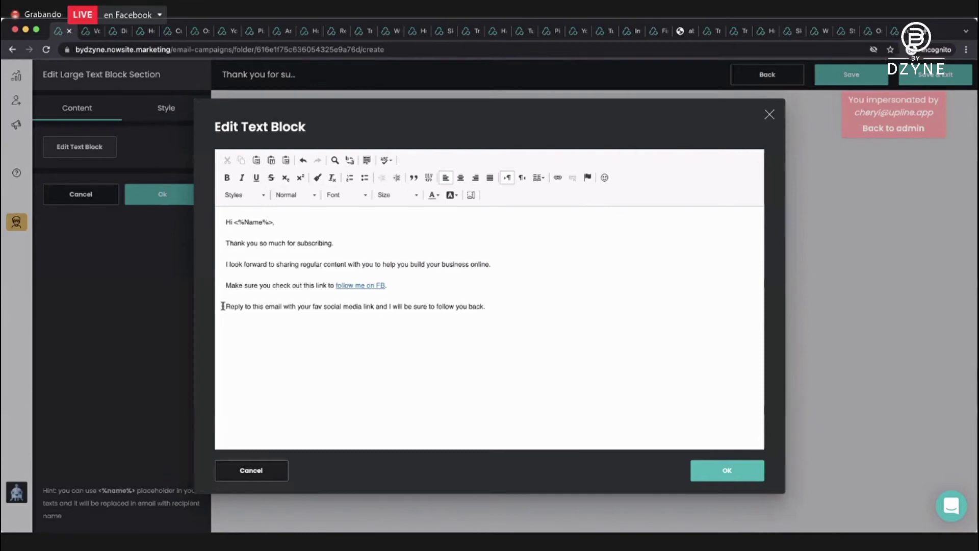
Make the reply line bold and italic and confirm the text block.
left_click_drag(227, 306, 494, 319)
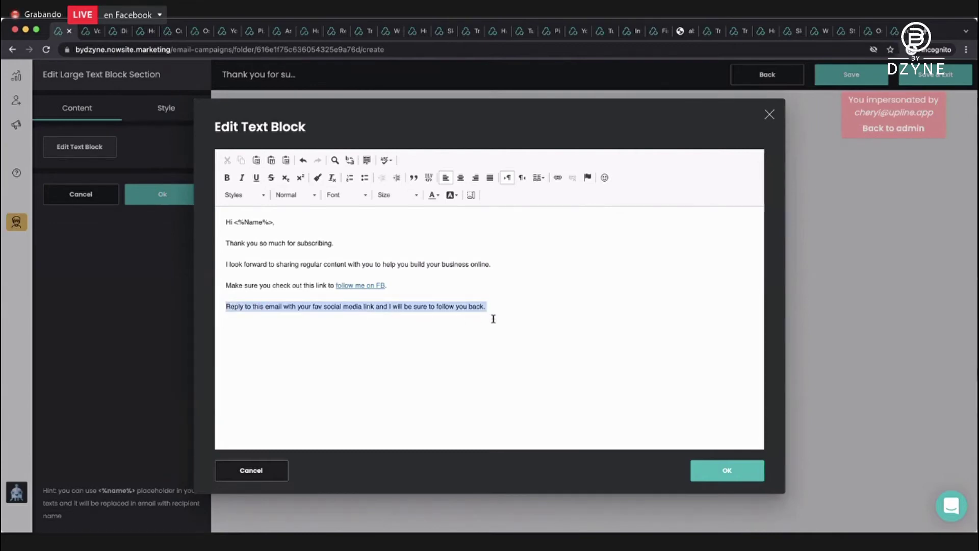
left_click(227, 177)
left_click(242, 178)
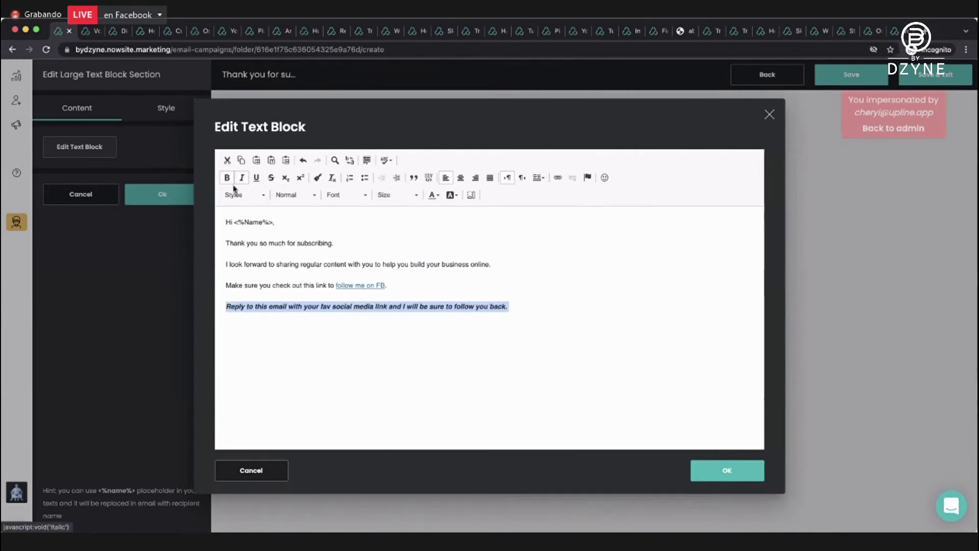
left_click(519, 304)
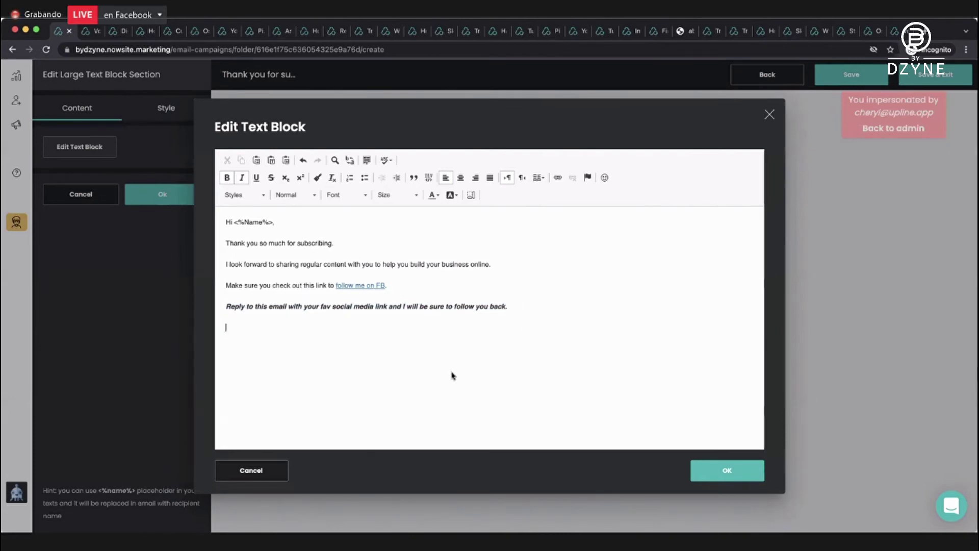
left_click(737, 475)
scroll(590, 393, "down", 2)
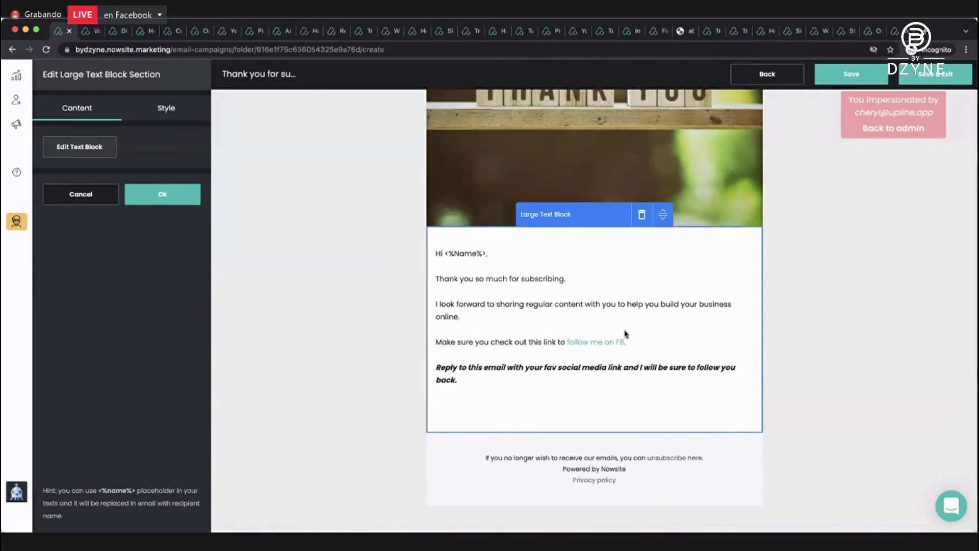
left_click(176, 203)
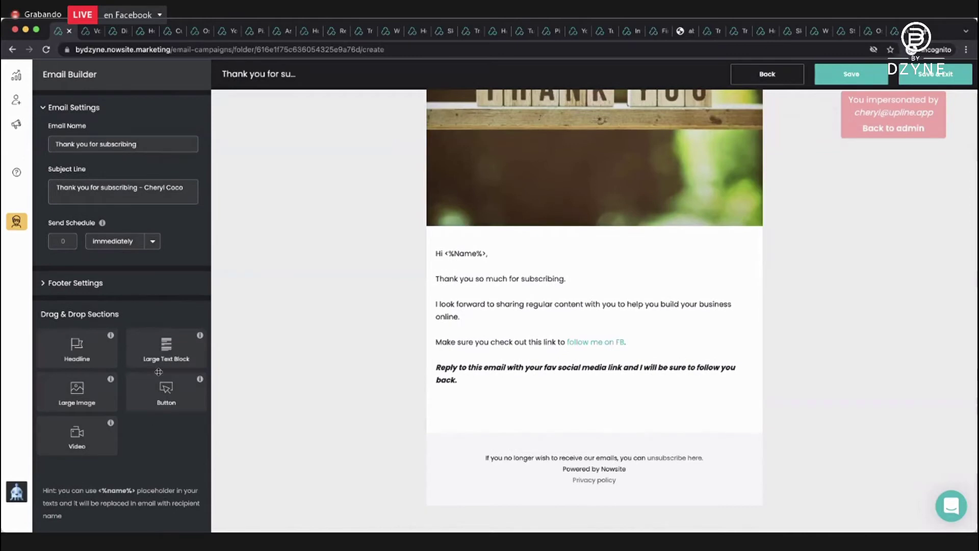
Add a 'Get Started with ME' button linking to a Google URL below the text.
left_click_drag(165, 384, 504, 417)
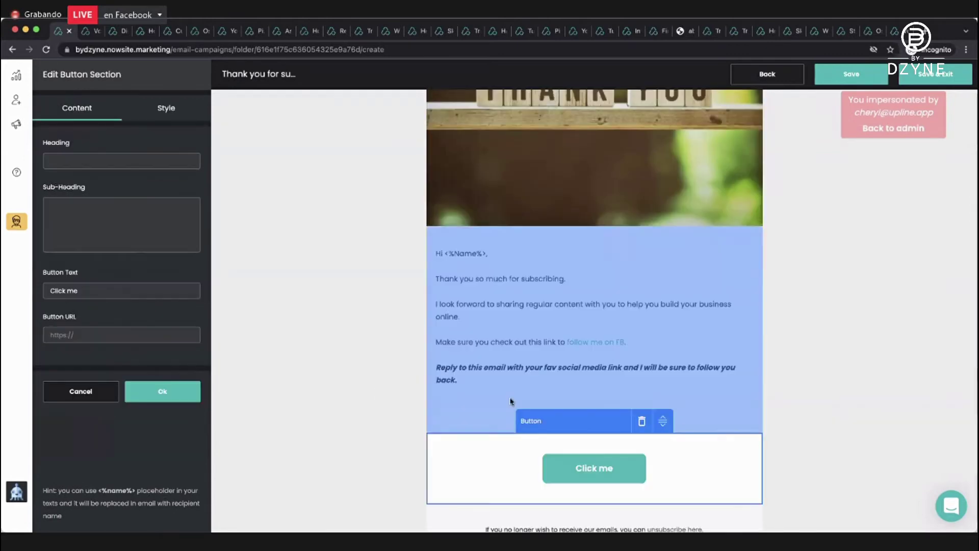
triple_click(97, 296)
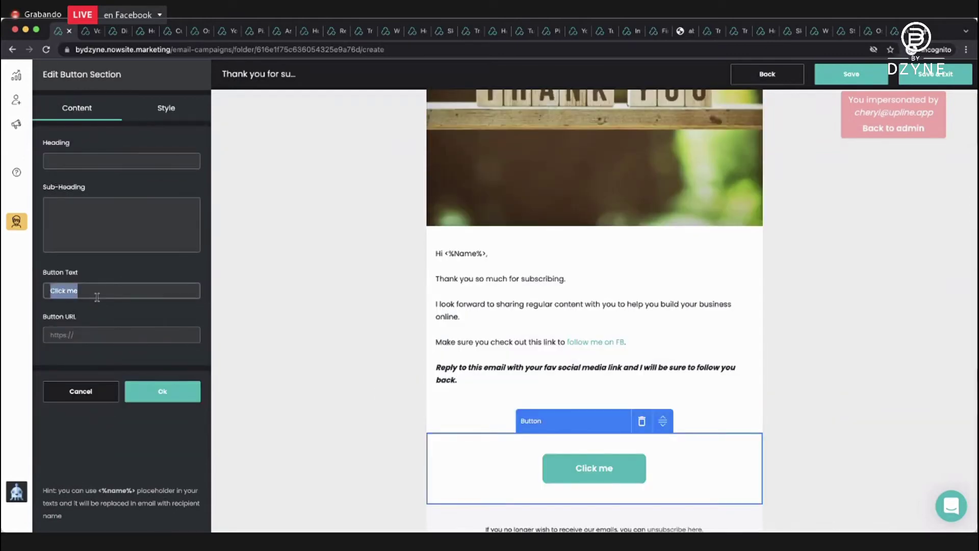
type("Get Started w")
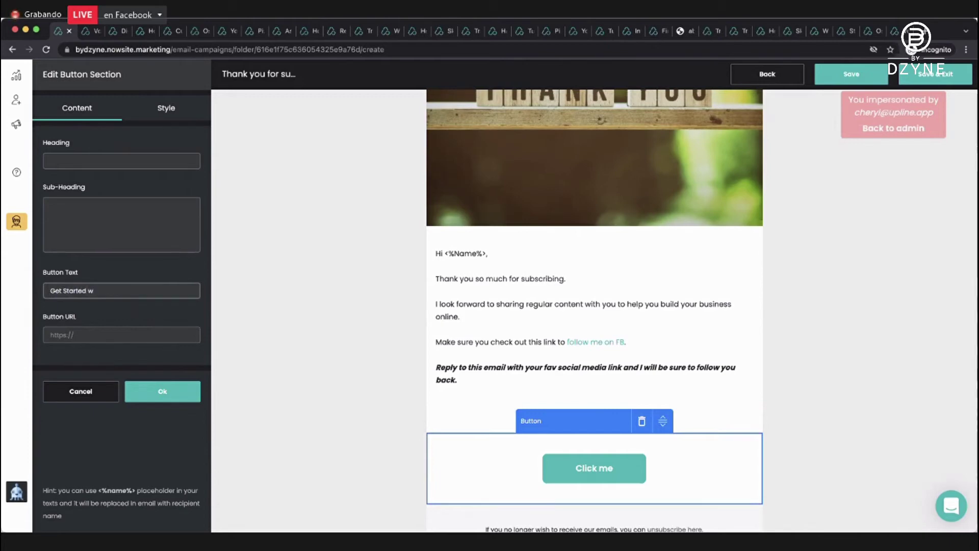
type("ith ME")
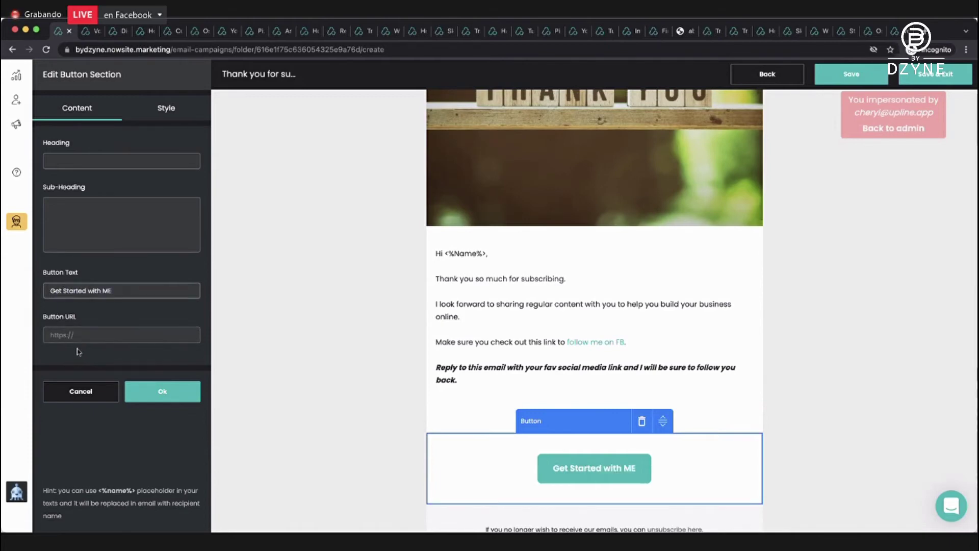
left_click(77, 336)
type("https")
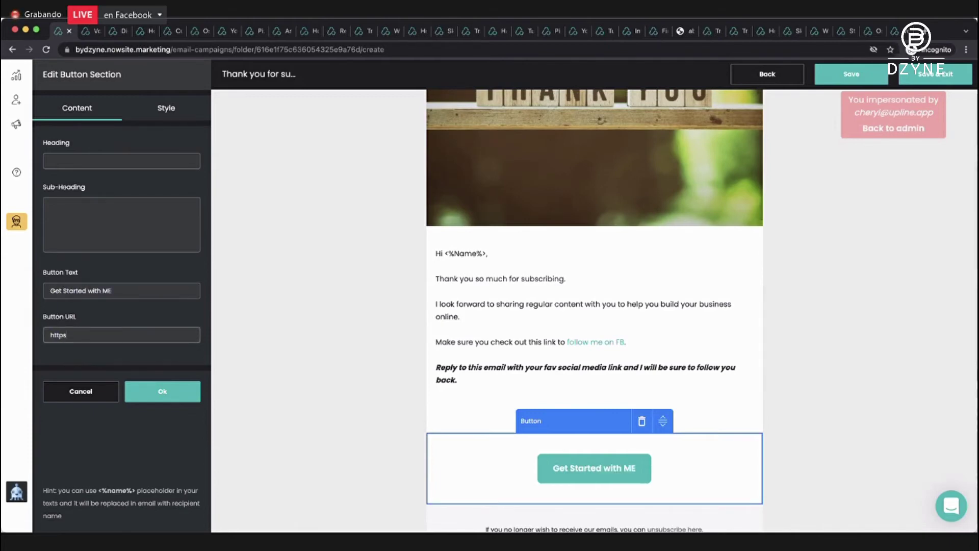
type("://google.com")
left_click(178, 391)
scroll(321, 321, "down", 2)
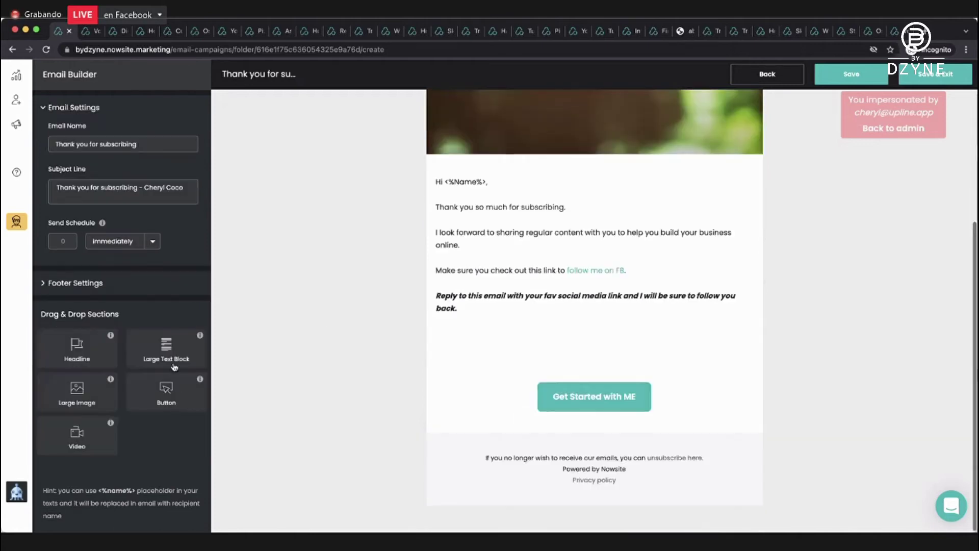
Add a Large Text Block below the button with 'Continued Success,', the sender's name and 'VP Marketing'.
left_click_drag(166, 346, 518, 403)
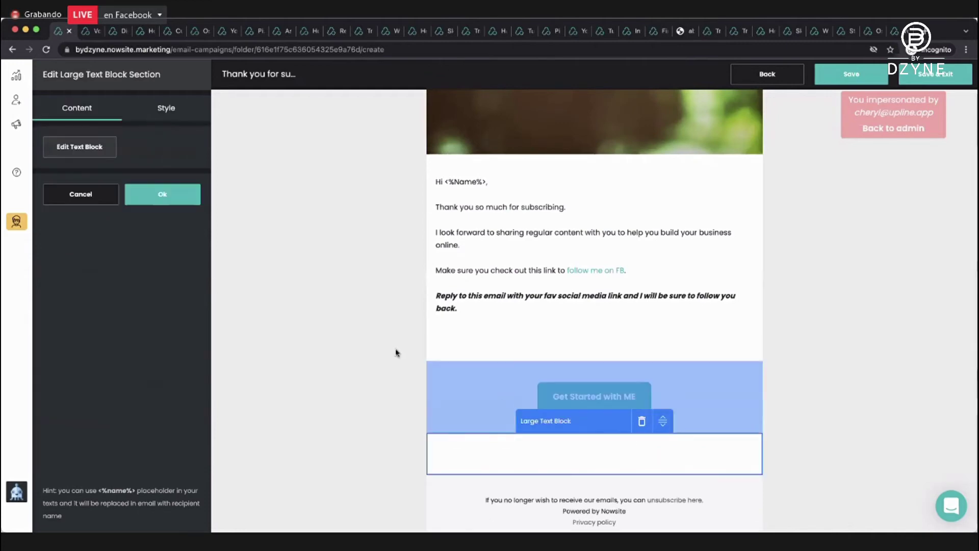
left_click(81, 153)
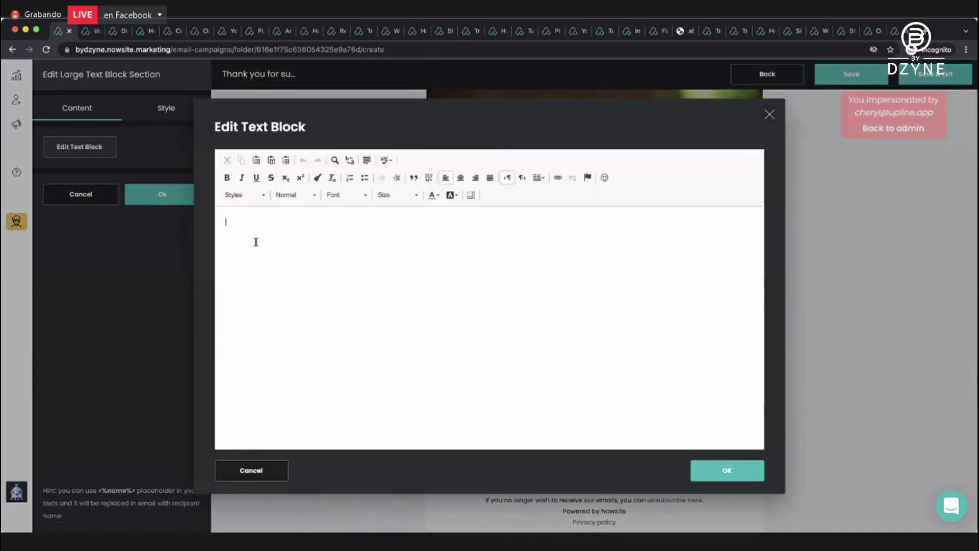
type("qrntinued Succ")
type("ess,")
key("Return")
type("Cheryl ")
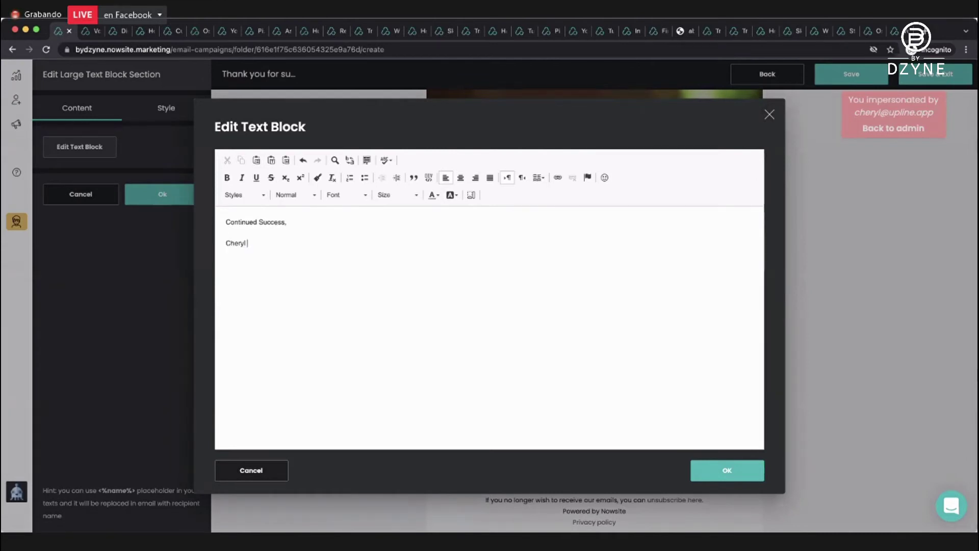
type("Coco")
key("Return")
type("VP Marketing")
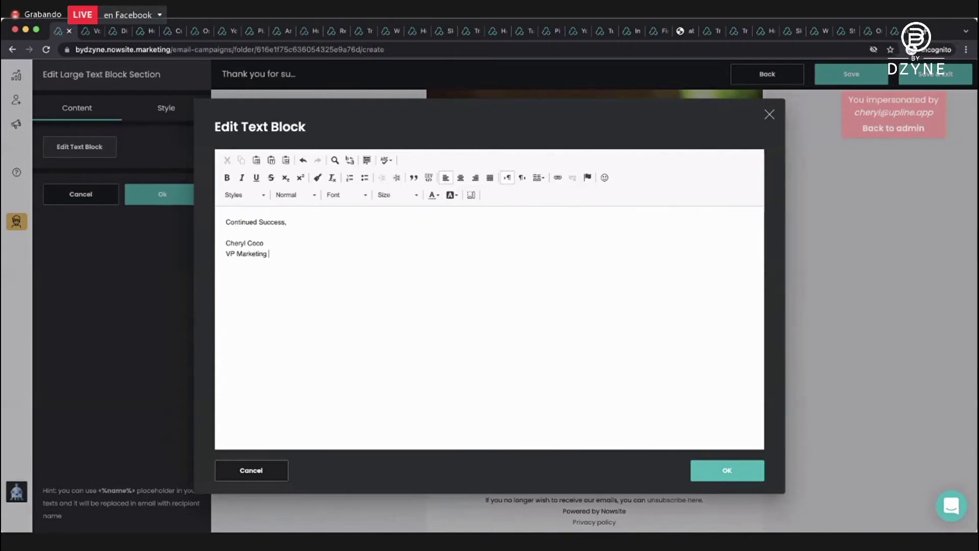
left_click(735, 477)
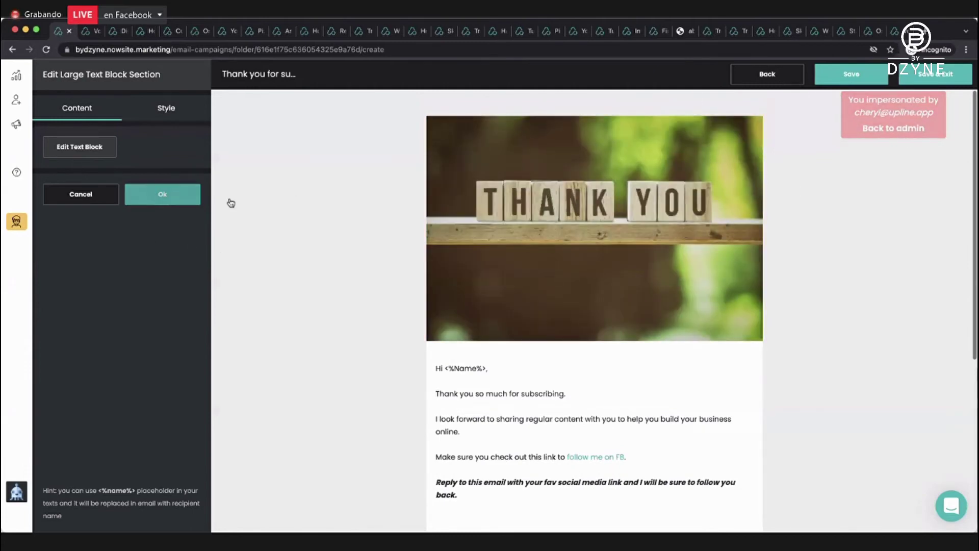
Confirm the signature block and save the 'Thank you for subscribing' email back to the campaign.
left_click(176, 197)
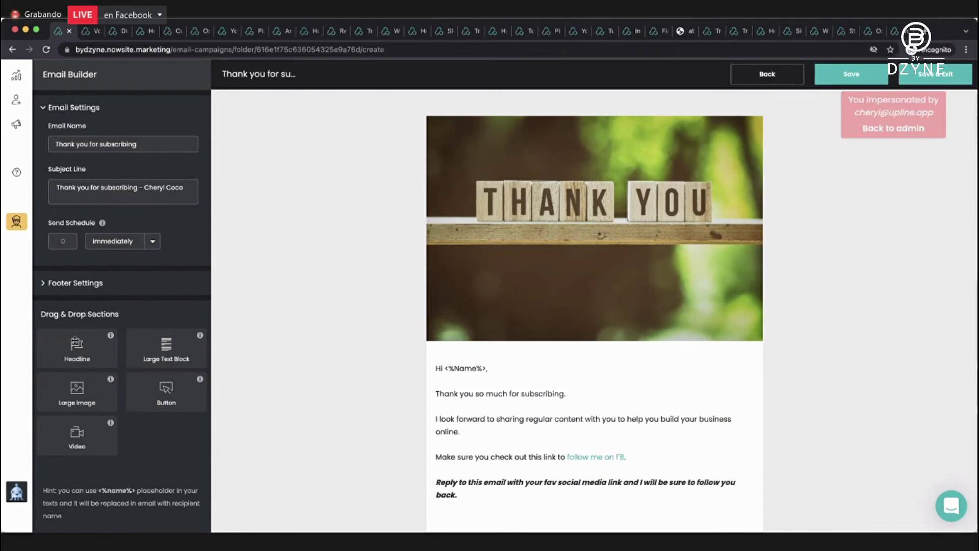
left_click_drag(76, 341, 219, 279)
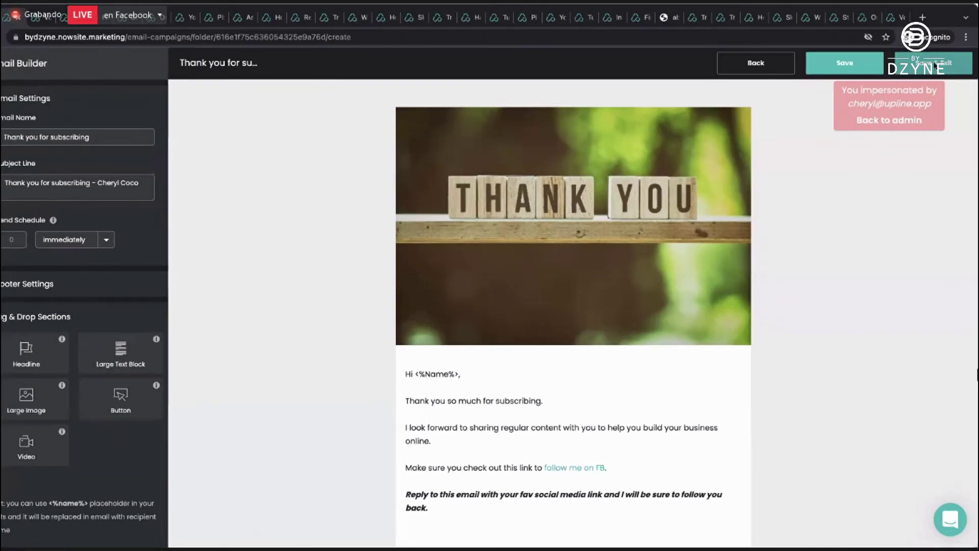
left_click(935, 66)
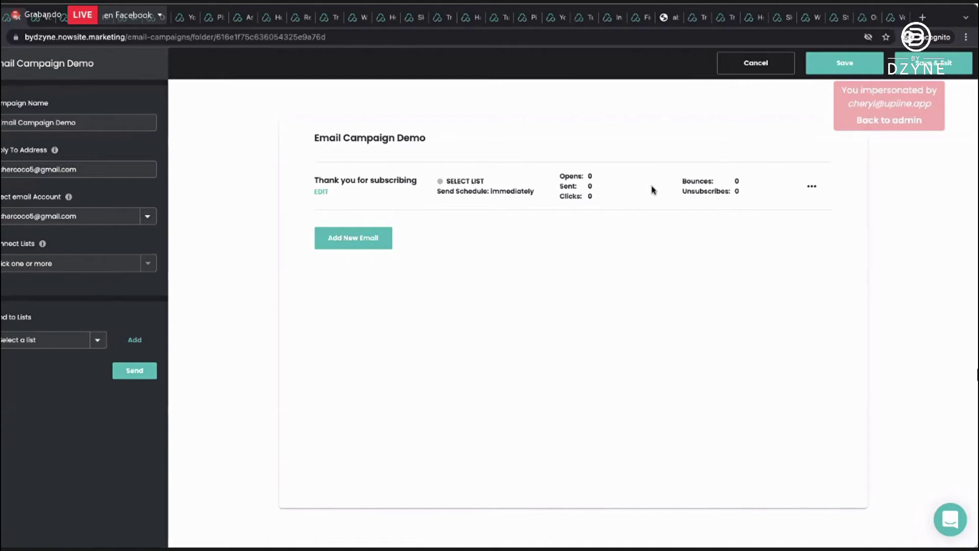
Add a new email named 'Day Before End Email' with subject 'Our time is coming to an end'.
left_click(351, 242)
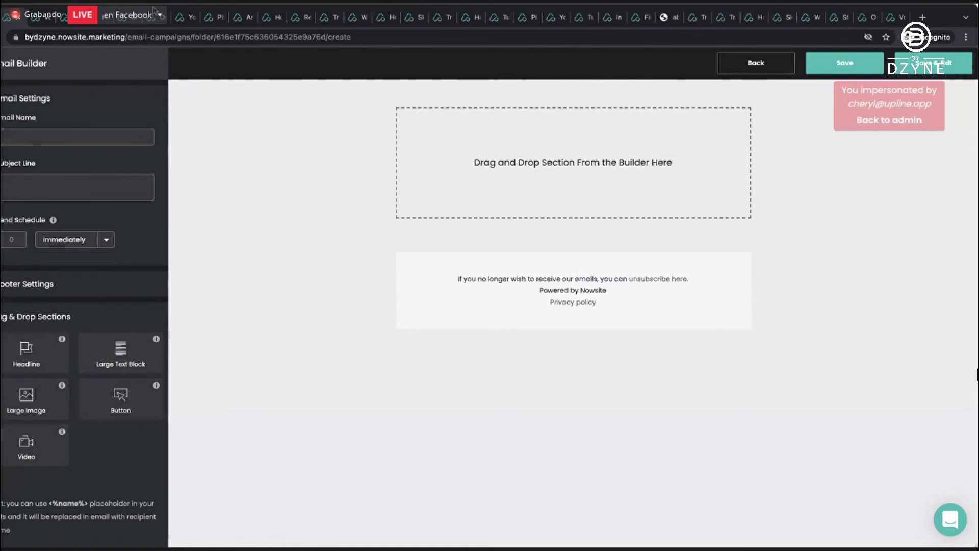
left_click(22, 183)
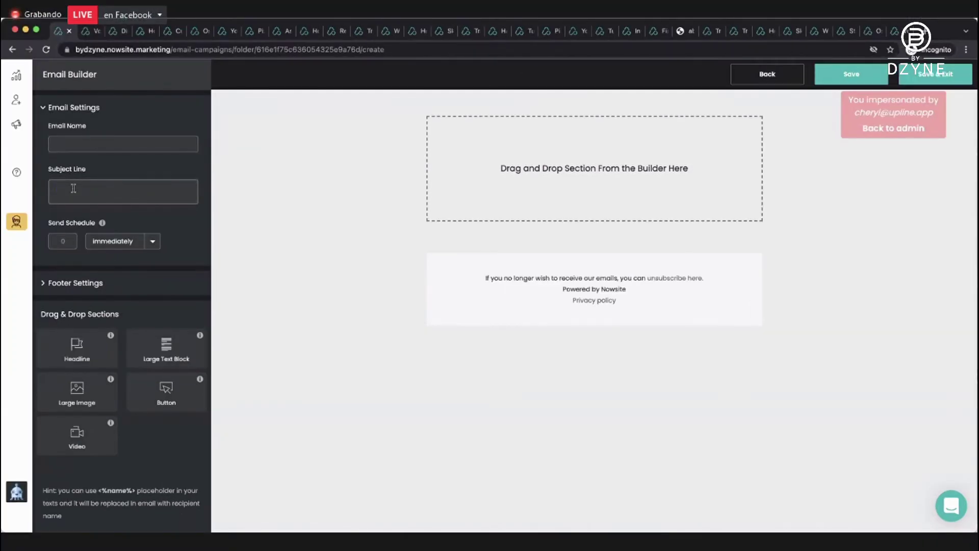
type("Our time is coming to an end")
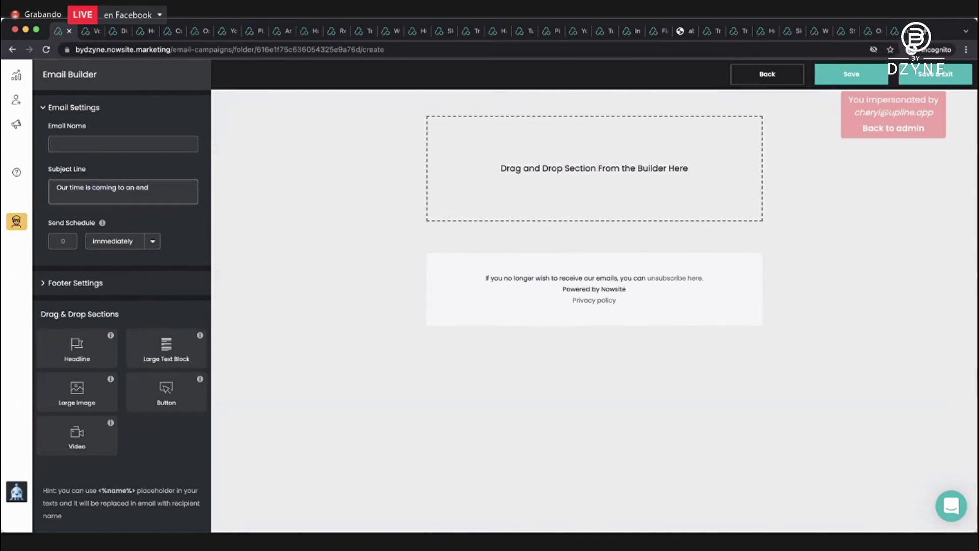
left_click(53, 145)
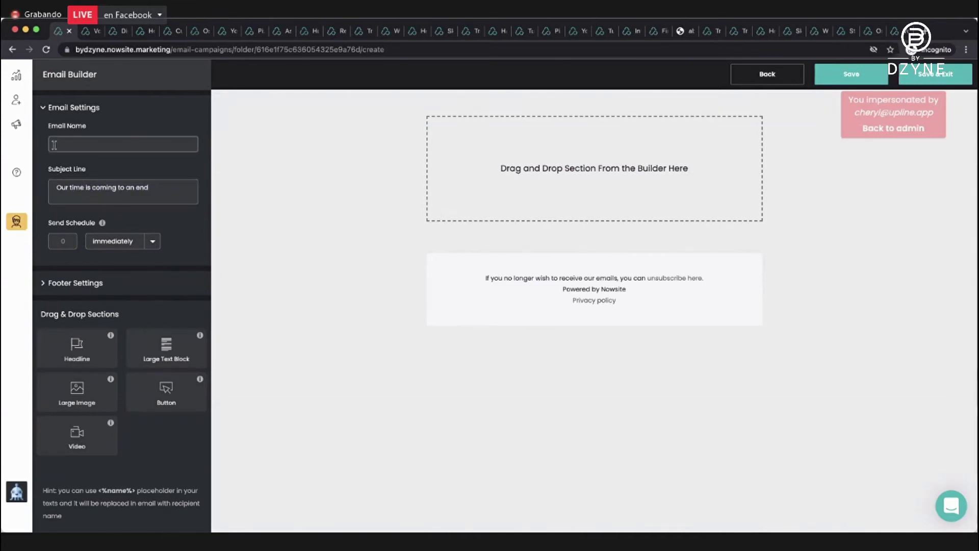
type("Day Before End Email")
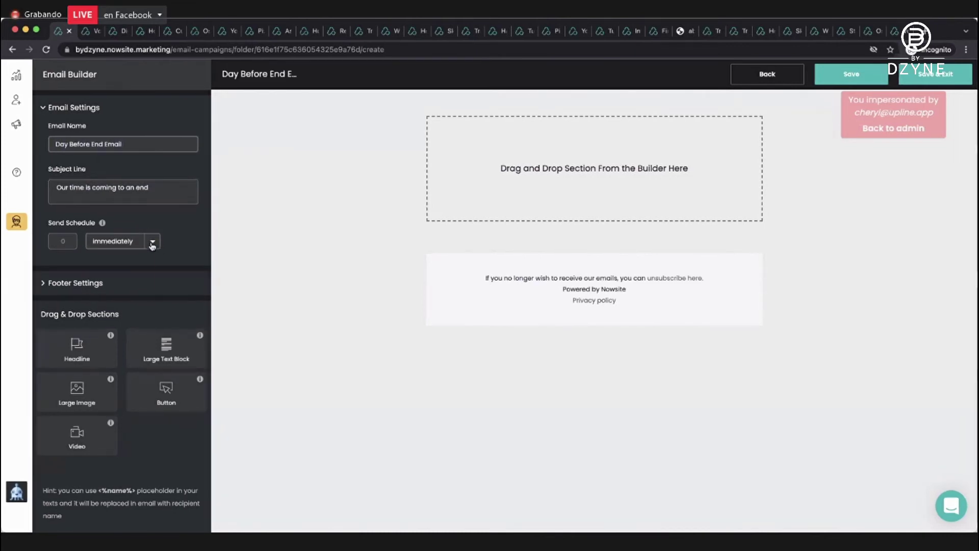
Set the email's send schedule to 10 day(s).
left_click(117, 241)
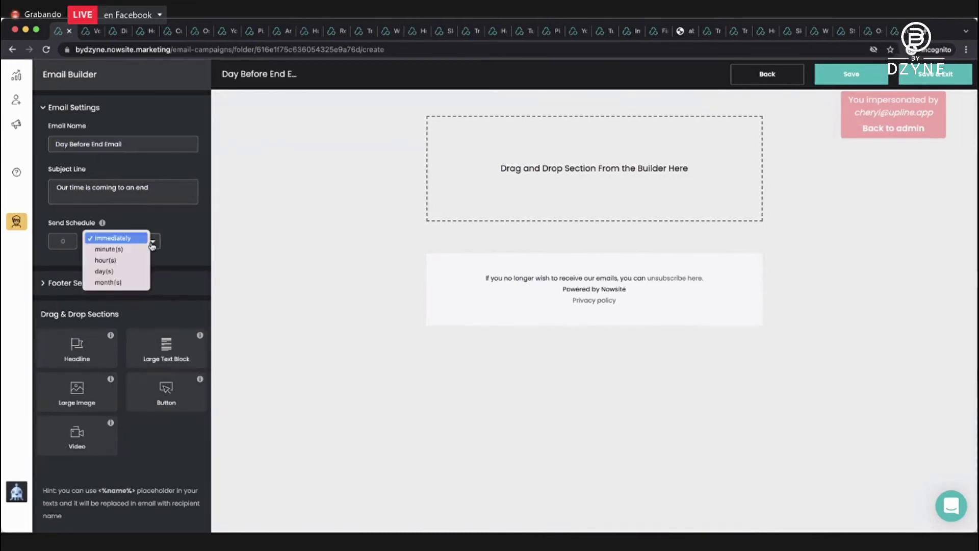
left_click(127, 276)
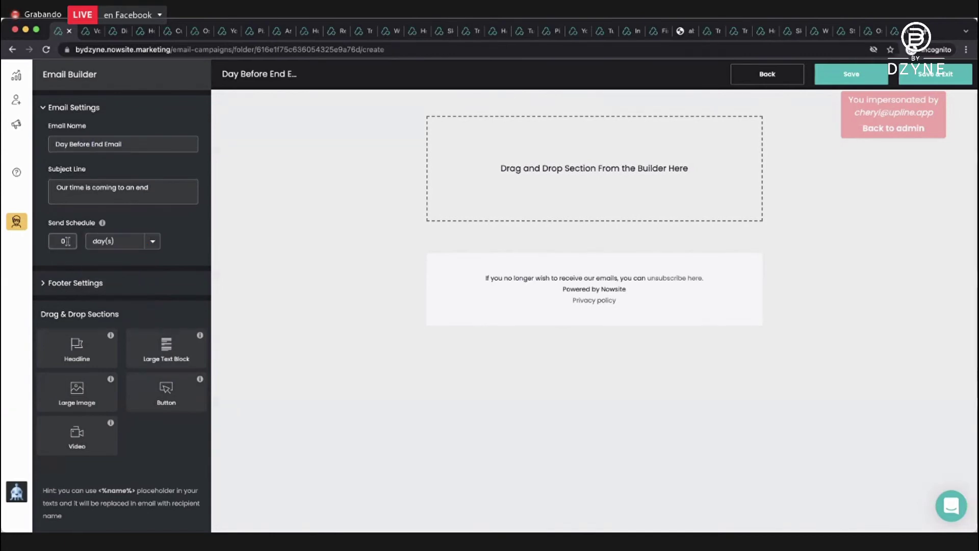
type("1")
Add a headline section to the empty email and set its heading to '1 EMAIL LEFT'.
left_click_drag(72, 342, 525, 140)
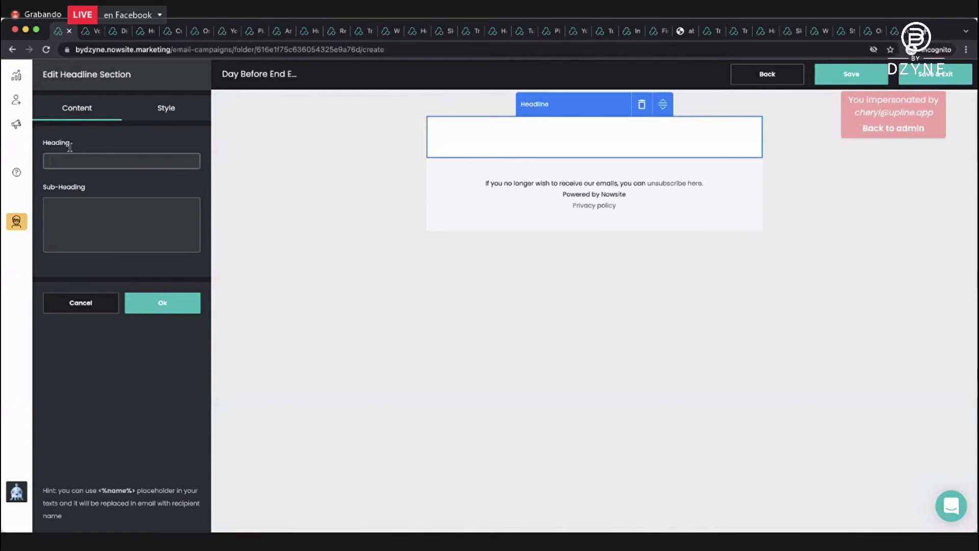
type("1 E")
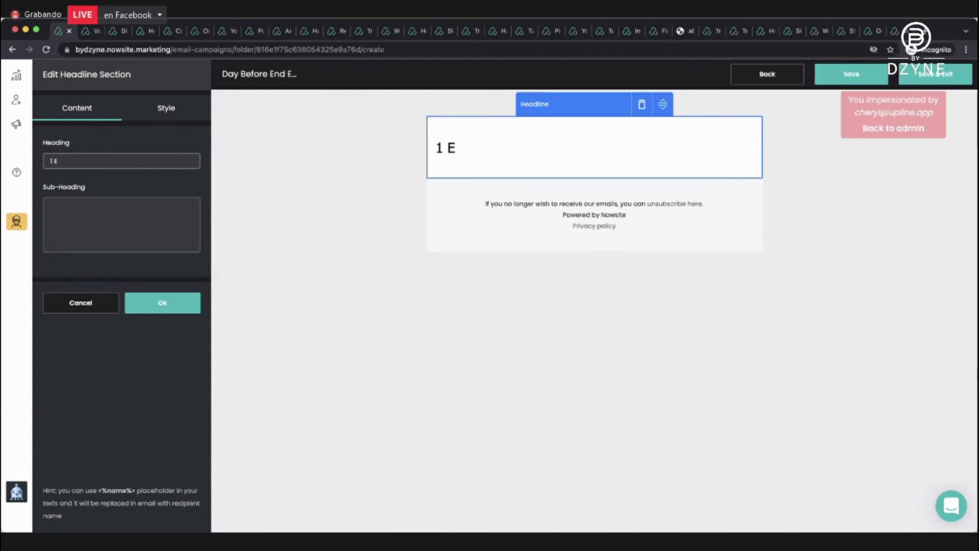
type("MAI")
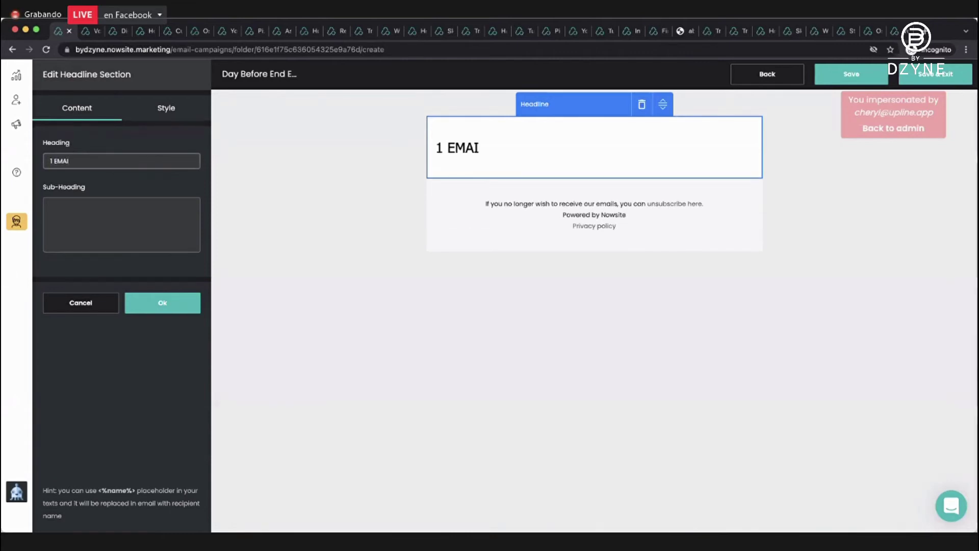
type("L LF")
key("BackSpace")
key("BackSpace")
key("BackSpace")
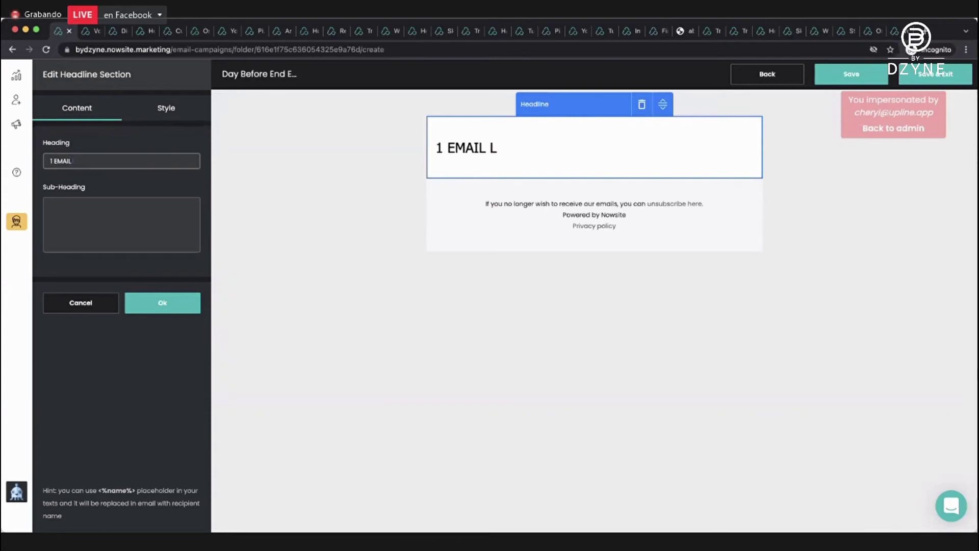
type("LEFT - C")
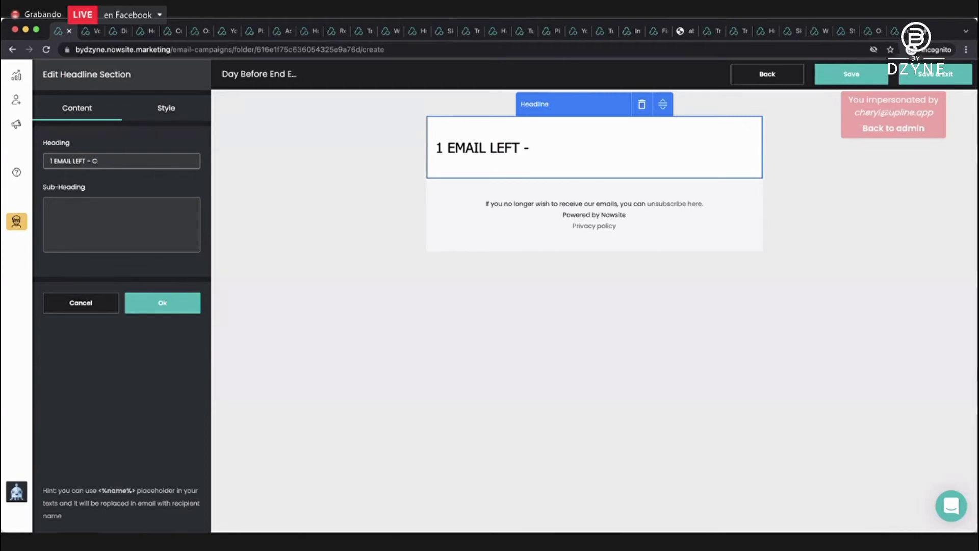
type("LICK")
key("BackSpace")
key("BackSpace")
key("BackSpace")
key("BackSpace")
key("BackSpace")
key("BackSpace")
key("BackSpace")
key("BackSpace")
Set the headline section background to black.
left_click(164, 108)
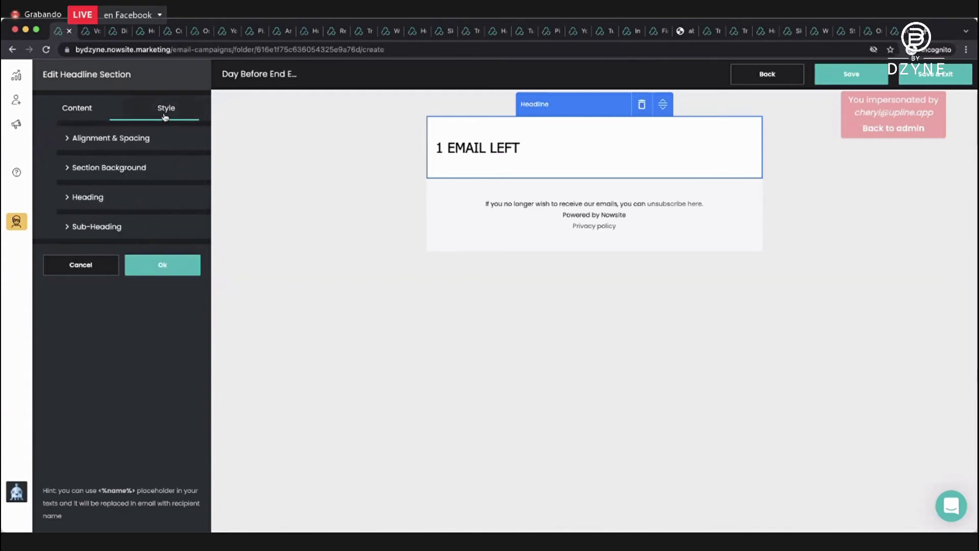
left_click(69, 173)
left_click(55, 204)
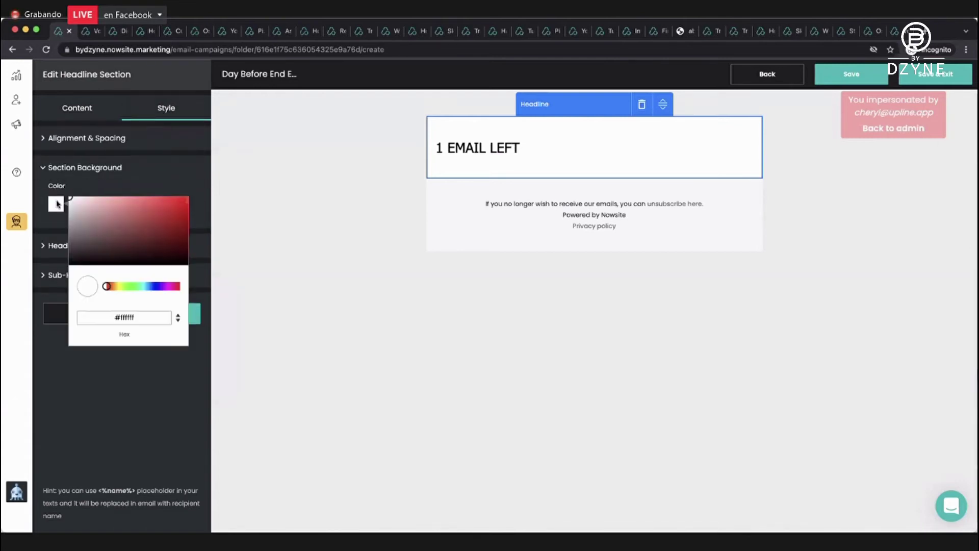
left_click(76, 176)
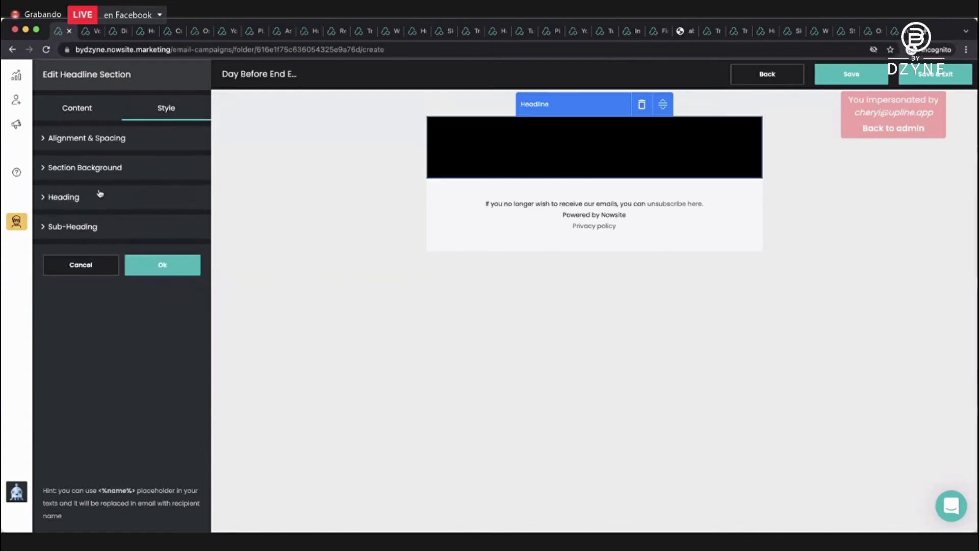
Change the heading text colour to magenta #ff37c9.
left_click(63, 199)
left_click(57, 404)
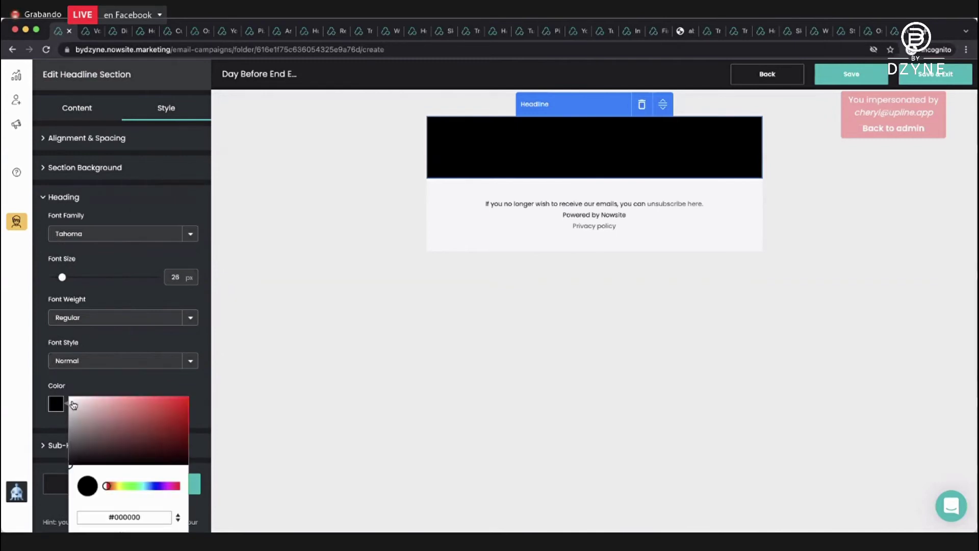
left_click(151, 487)
left_click(188, 397)
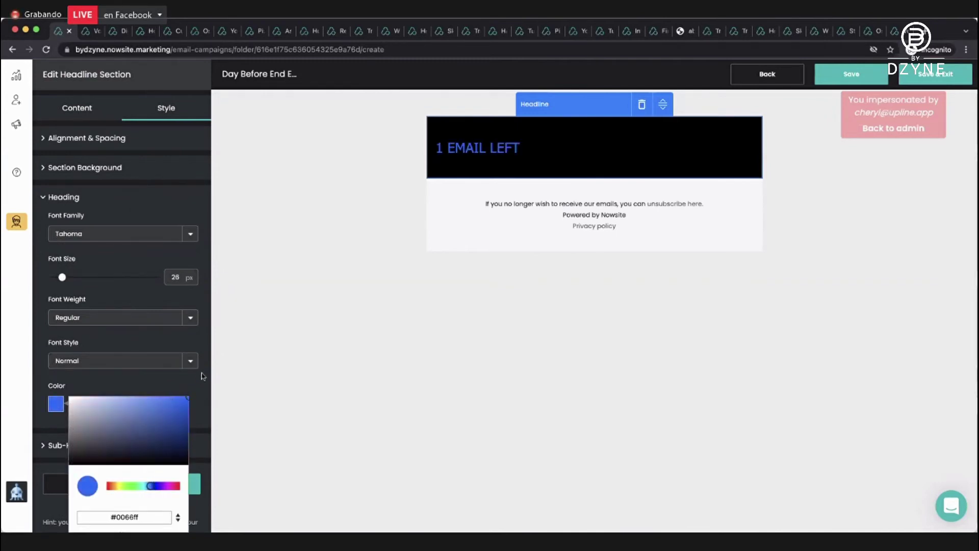
left_click(163, 396)
left_click(171, 485)
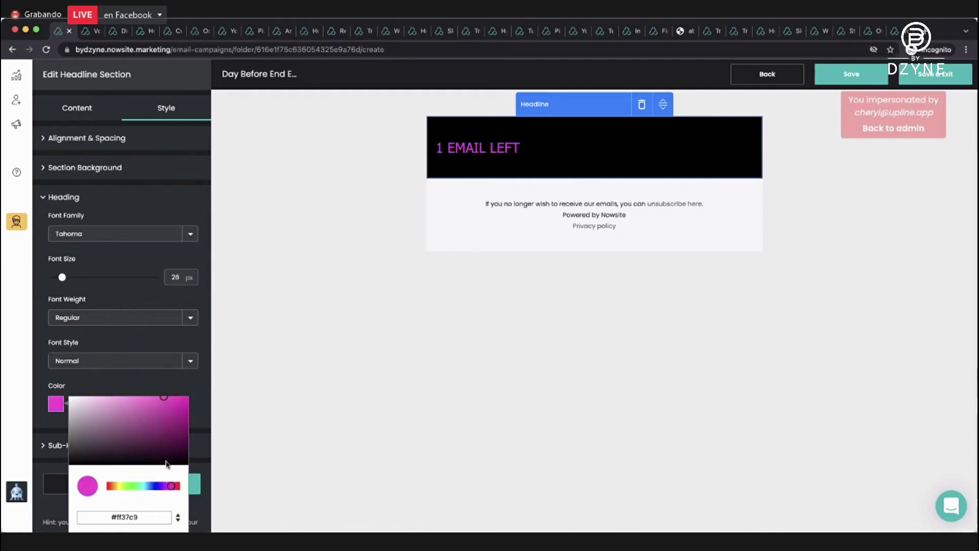
Make the heading 38 px bold with Normal font style.
left_click(96, 277)
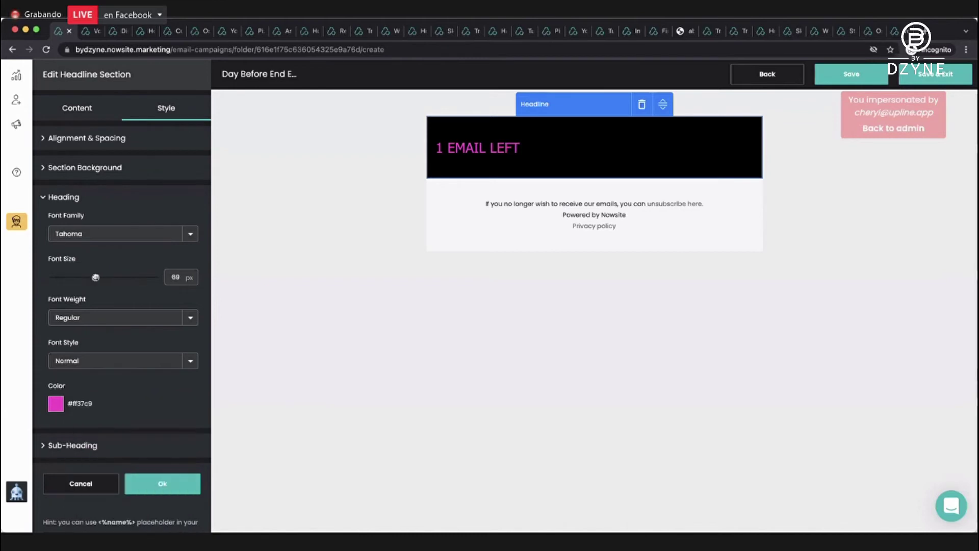
left_click_drag(94, 278, 71, 277)
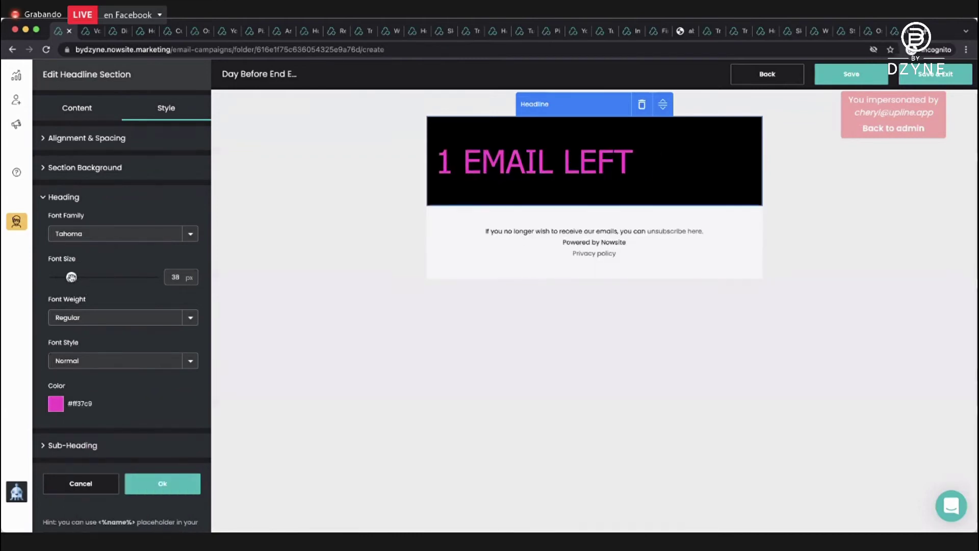
left_click(103, 317)
left_click(100, 292)
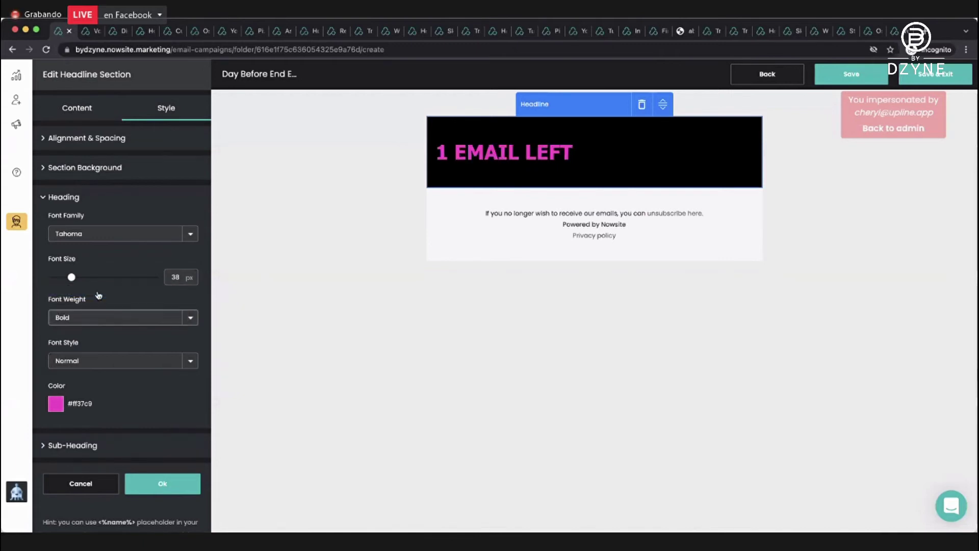
left_click(104, 362)
left_click(115, 153)
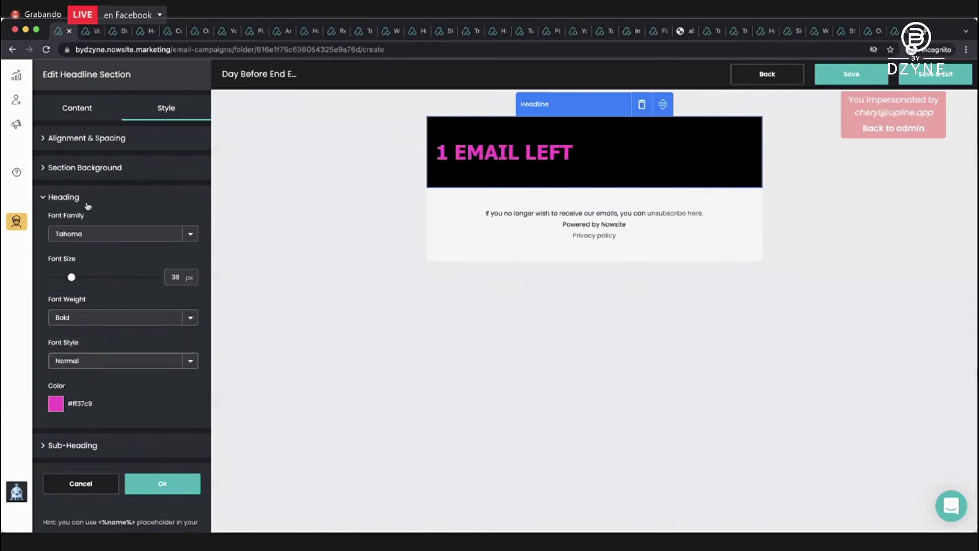
scroll(85, 249, "down", 1)
scroll(109, 192, "up", 1)
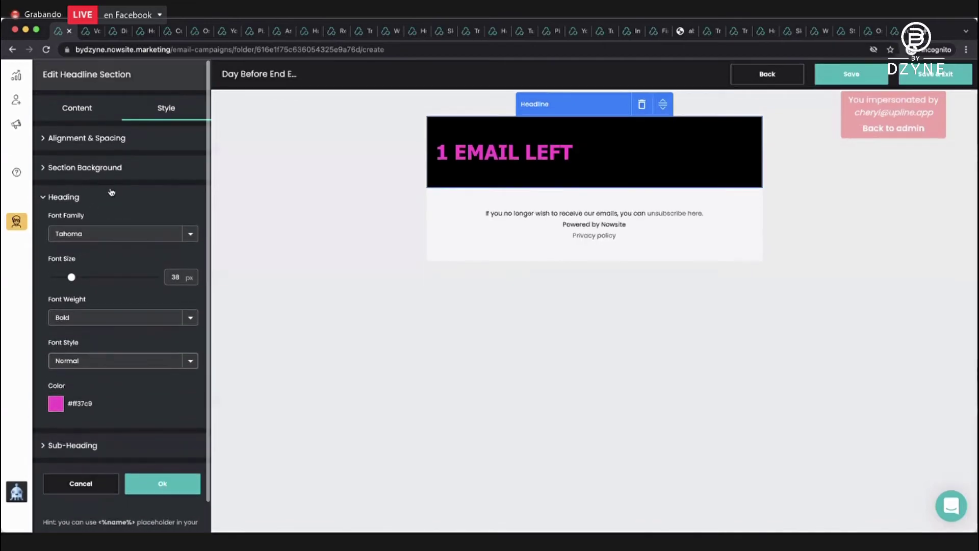
Centre the headline text and confirm the section changes.
left_click(99, 145)
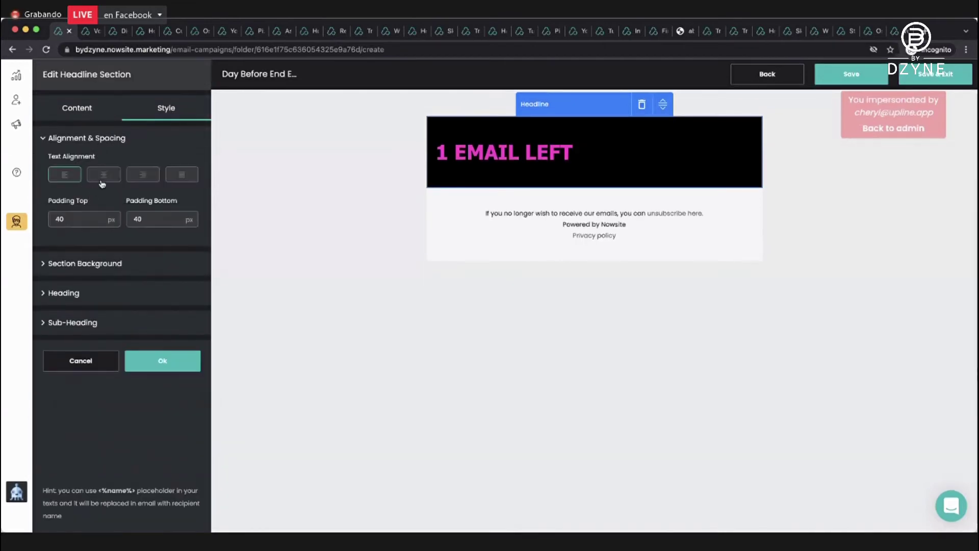
left_click(105, 178)
left_click(133, 359)
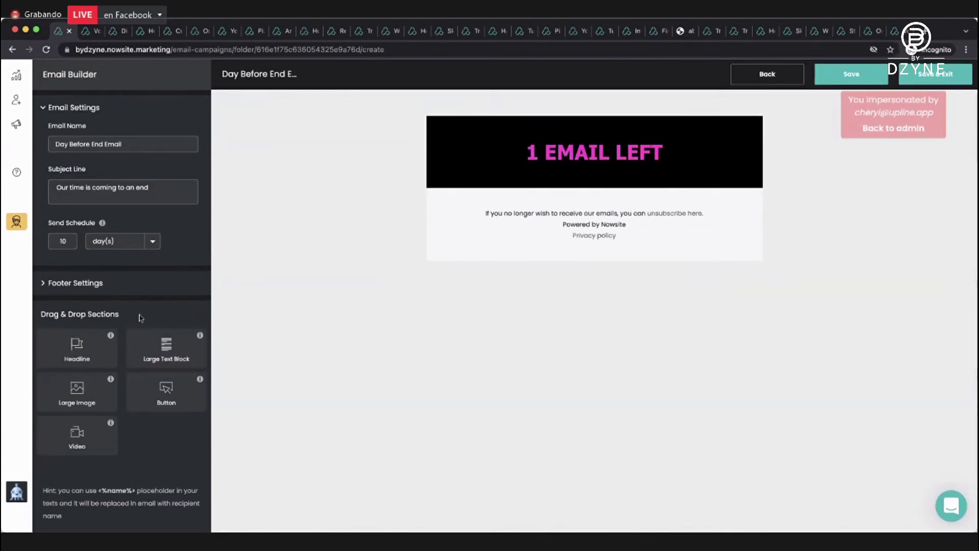
Add a Large Image section below the headline and search stock images for 'miss you'.
left_click_drag(77, 390, 540, 172)
left_click(80, 163)
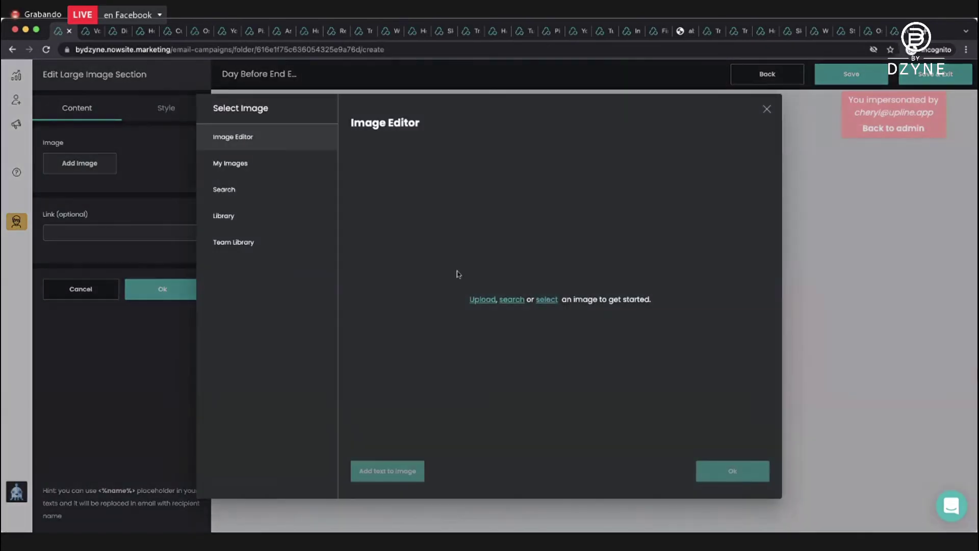
left_click(483, 299)
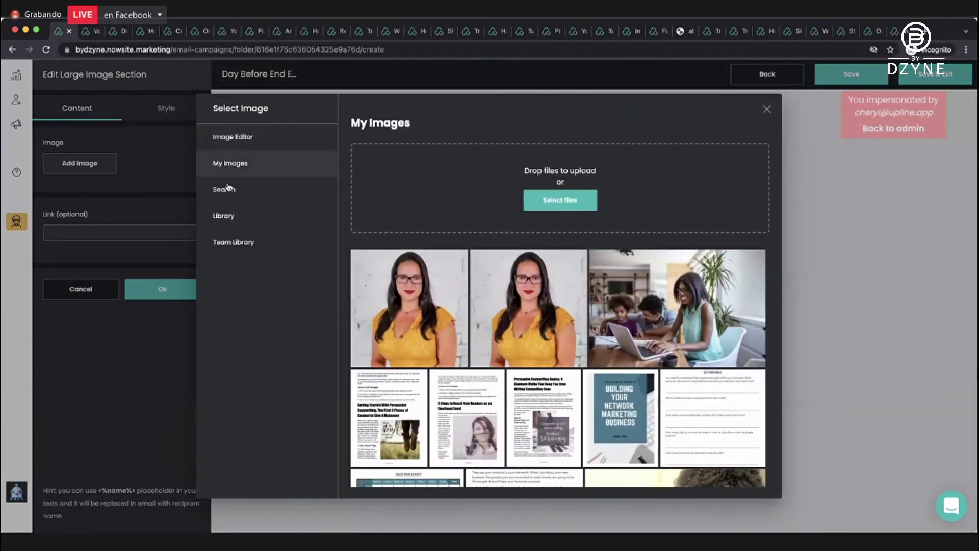
left_click(224, 189)
left_click(371, 146)
type("miss")
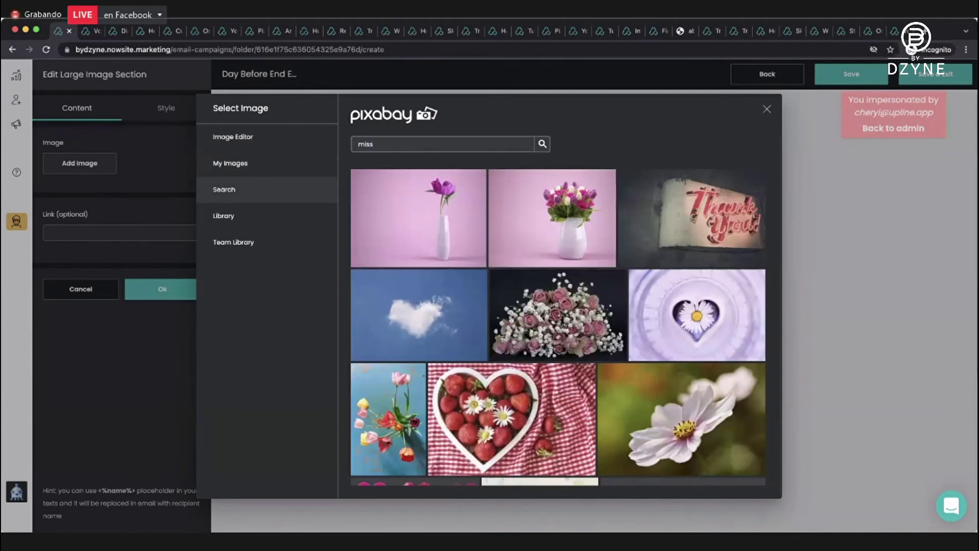
type(" you")
key("Return")
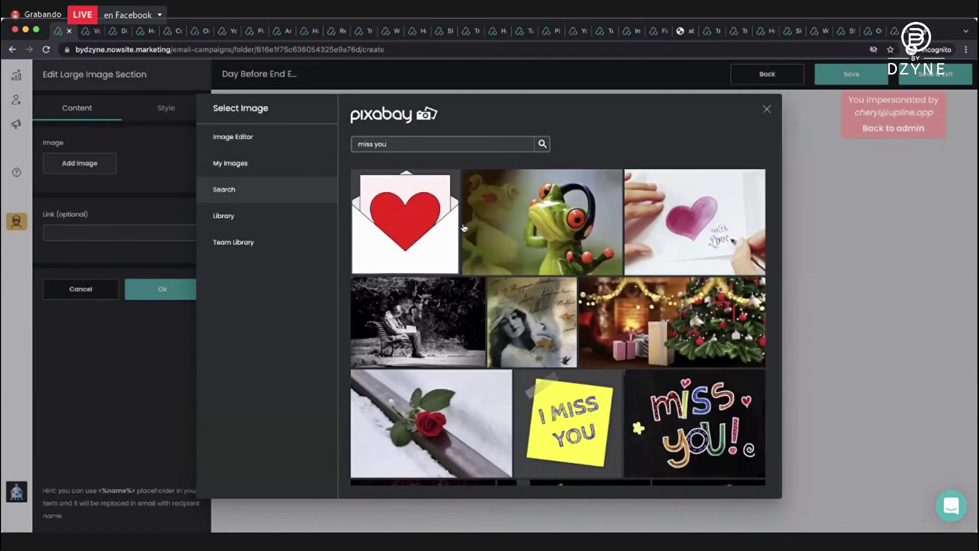
Choose the sad waving BYE emoji image and confirm the image section.
scroll(464, 228, "down", 2)
scroll(464, 228, "down", 5)
scroll(464, 227, "up", 2)
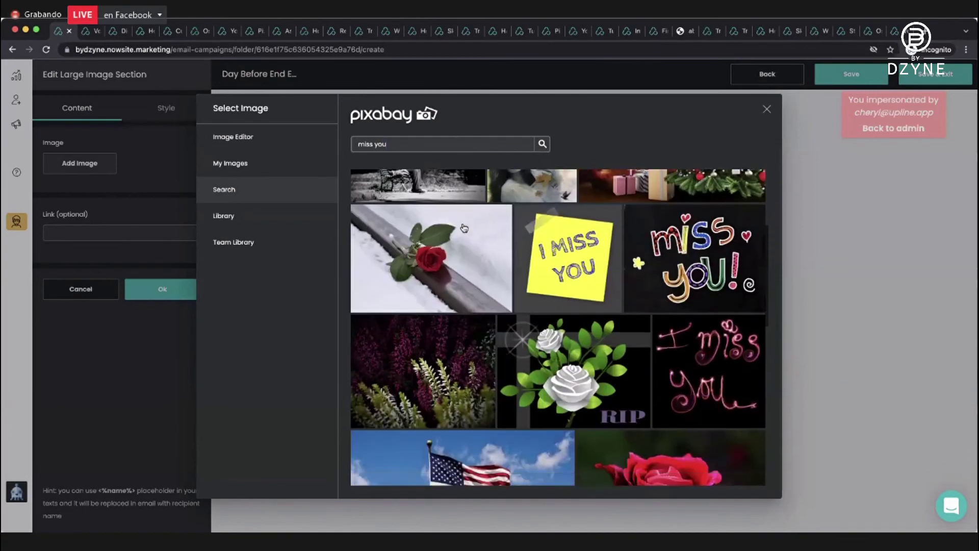
scroll(464, 228, "down", 3)
scroll(464, 227, "down", 3)
scroll(464, 227, "up", 3)
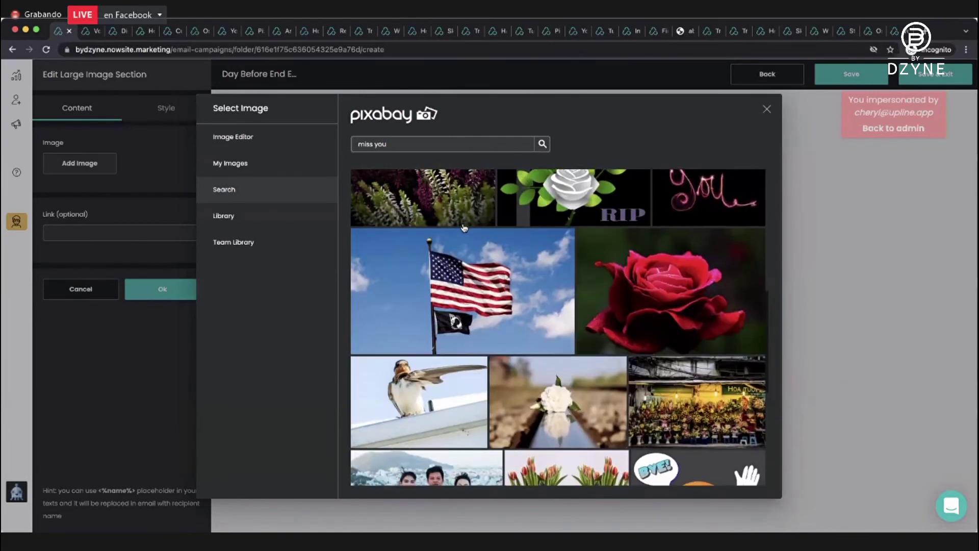
scroll(464, 228, "down", 2)
scroll(464, 228, "down", 3)
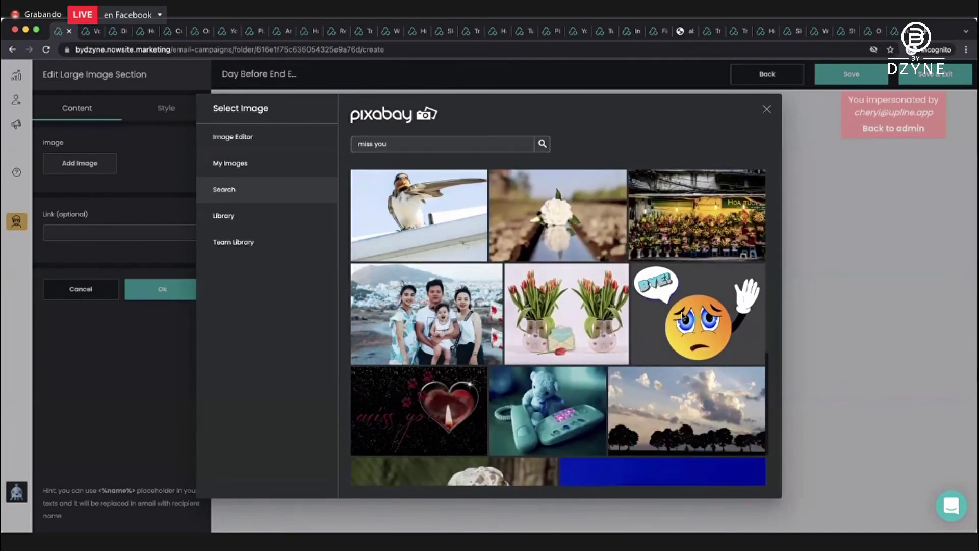
left_click(669, 350)
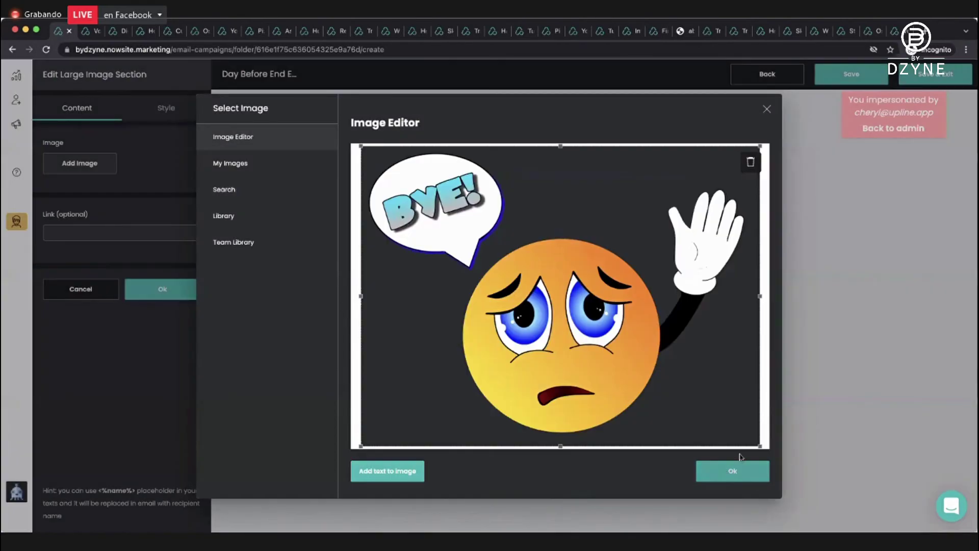
left_click(726, 468)
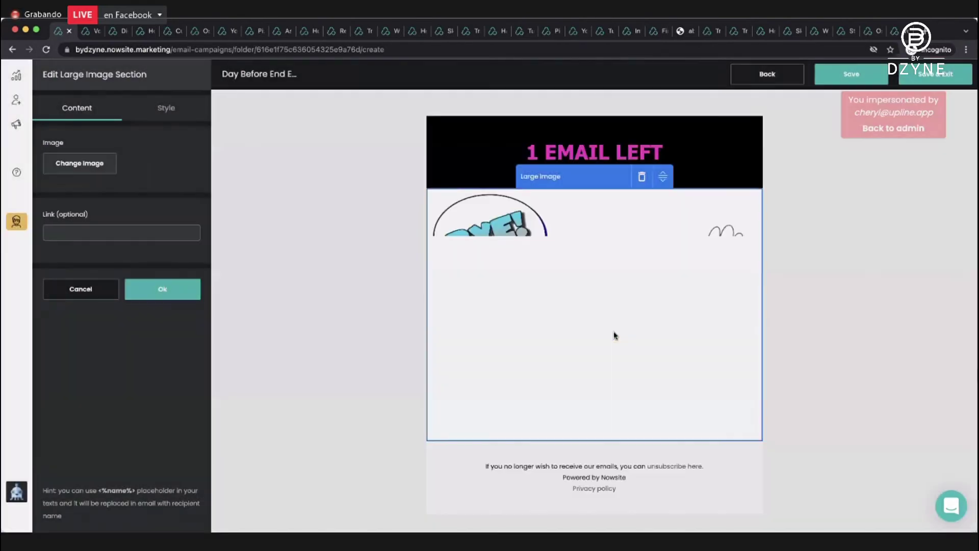
left_click(175, 289)
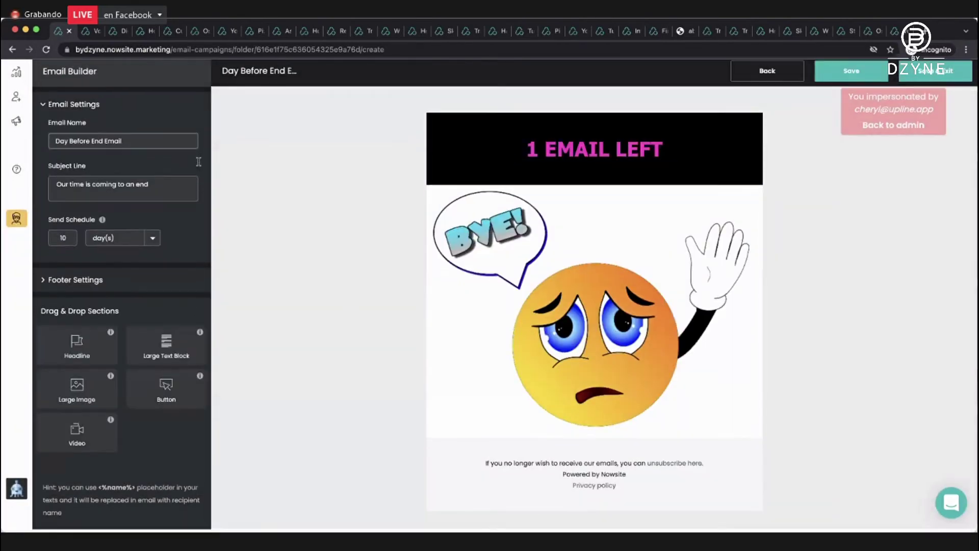
Add a text block below the emoji offering discounted training via 'CLICK HERE!', signed off with the sender's name.
left_click_drag(155, 359, 545, 447)
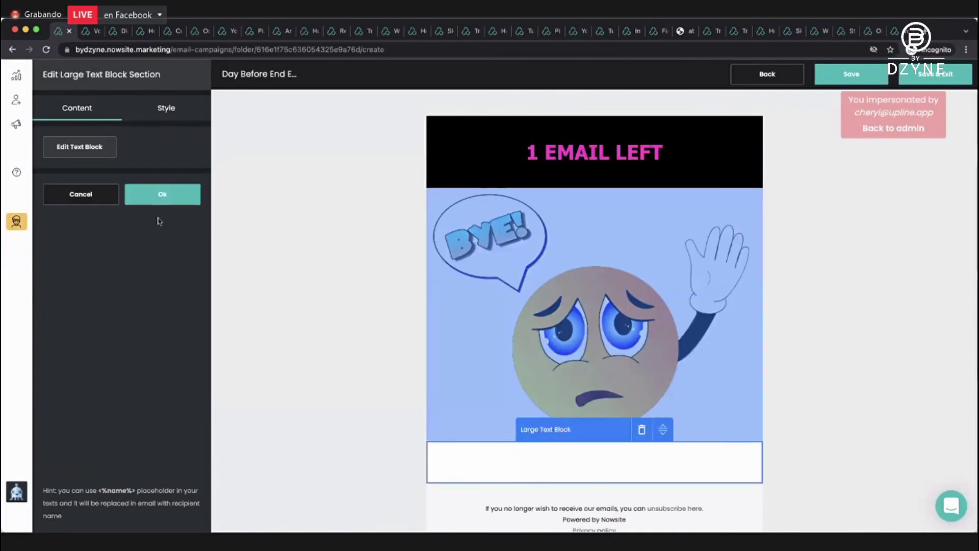
left_click(59, 144)
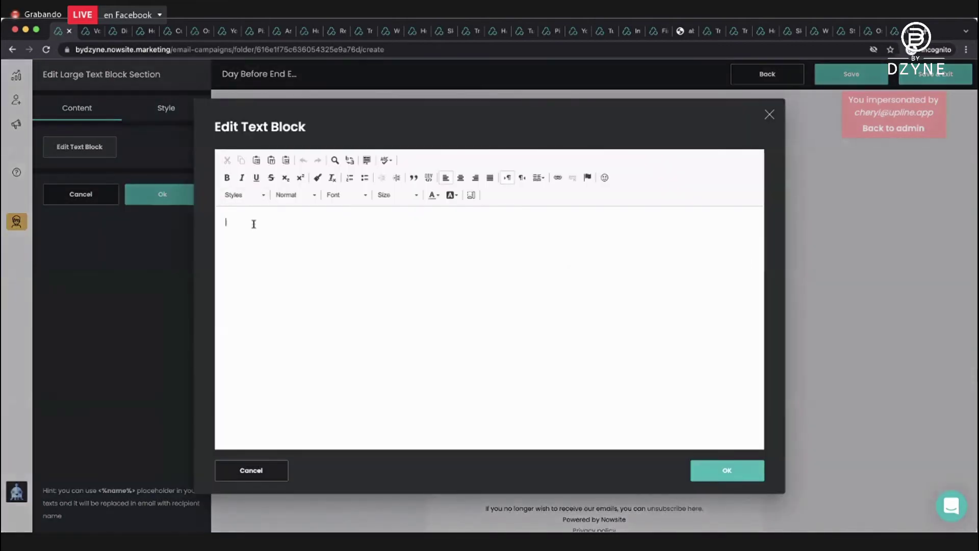
type("Hi <%Name")
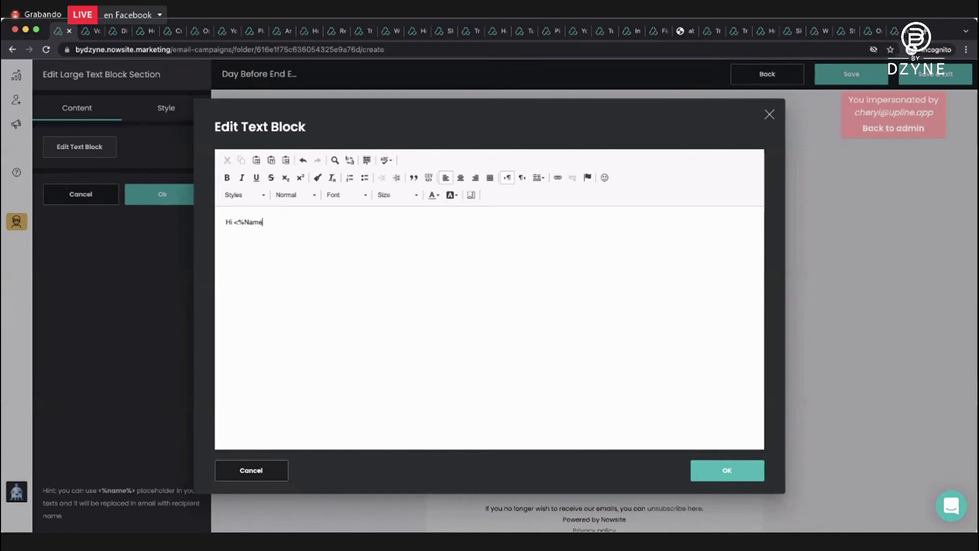
type("%>, Thi")
key("BackSpace")
key("BackSpace")
key("BackSpace")
key("BackSpace")
key("BackSpace")
key("BackSpace")
type("My emails are coming to a clos")
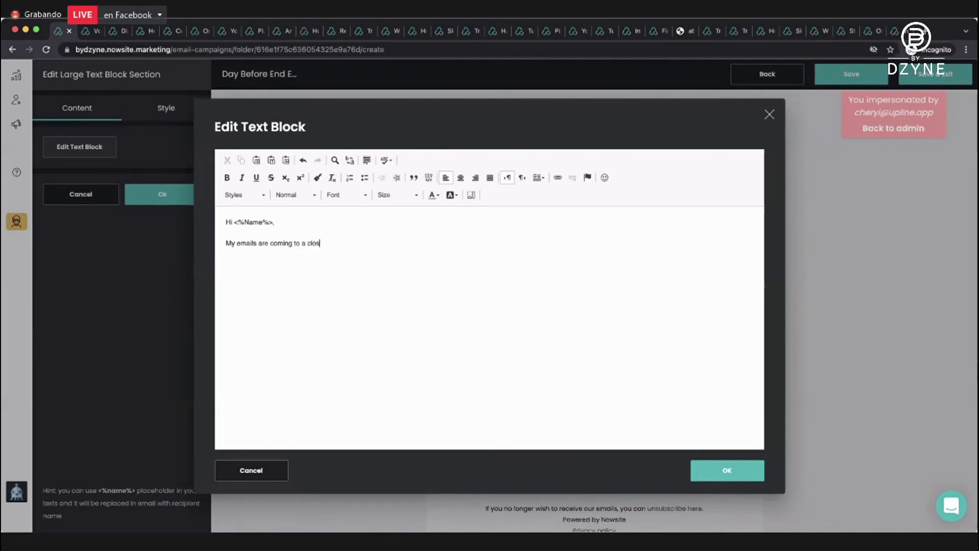
type("e on this topic. If y")
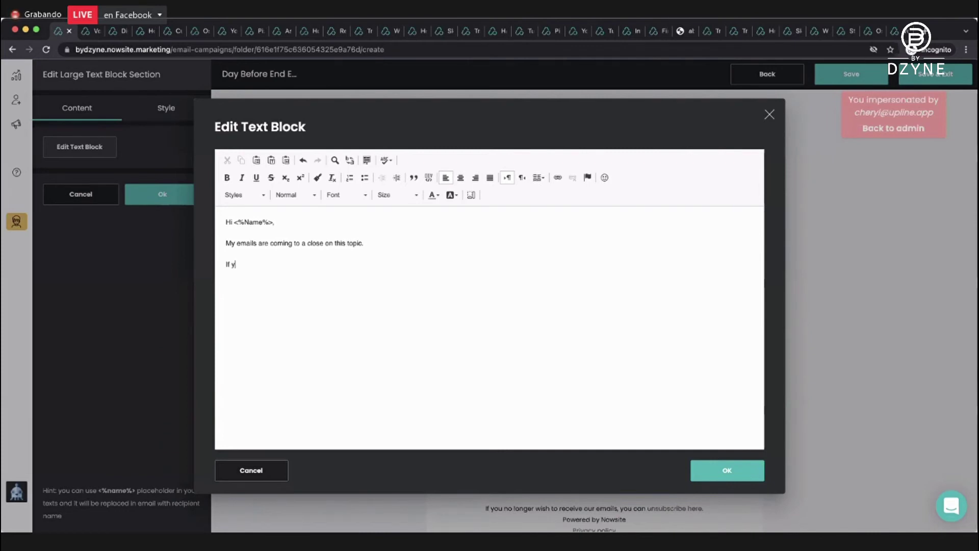
type("ou want more tran")
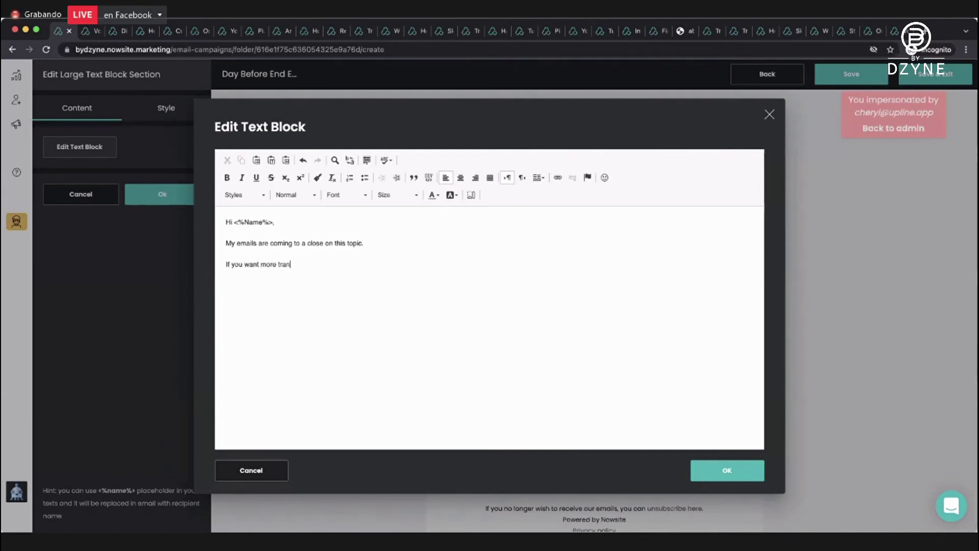
type("ig")
type("ing for")
key("BackSpace")
key("BackSpace")
type("rom me")
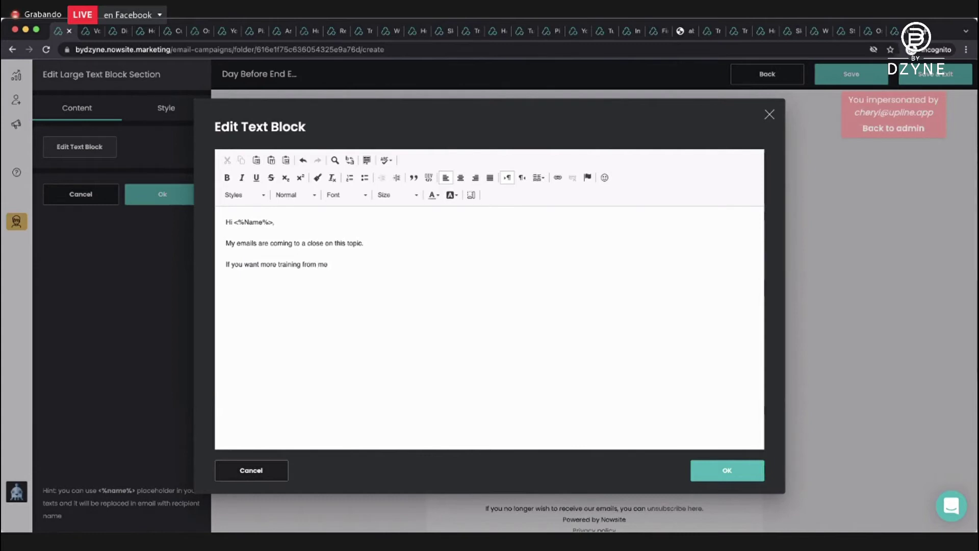
type(", click h")
key("BackSpace")
key("BackSpace")
key("BackSpace")
key("BackSpace")
type("CLICKE")
key("BackSpace")
type("HERE")
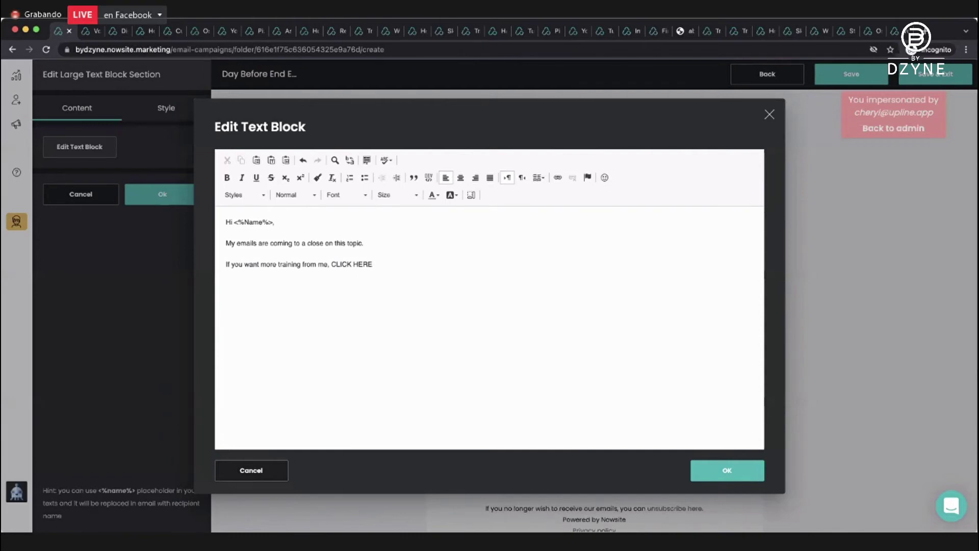
type("! You will receive a discount. ")
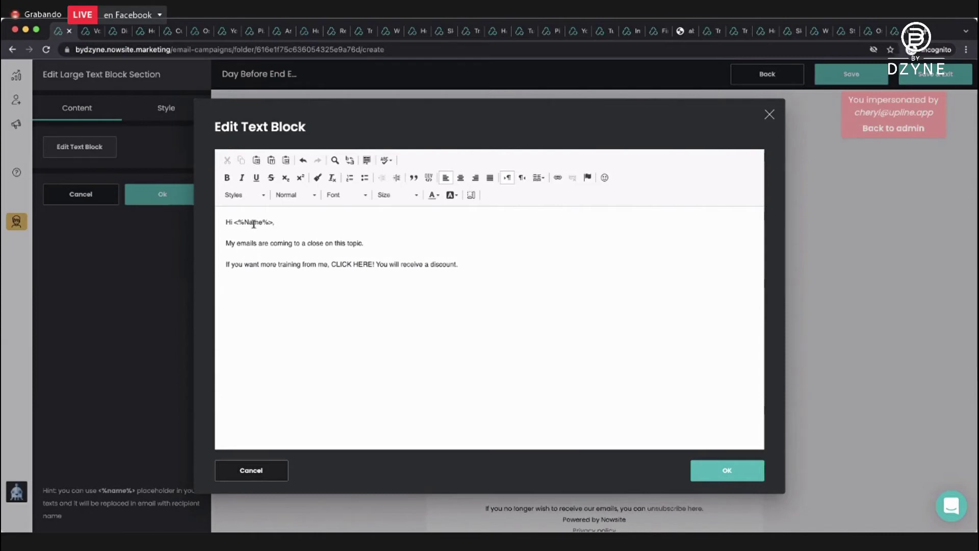
type("Continued Success")
type(", ")
type("Cheryl Coco")
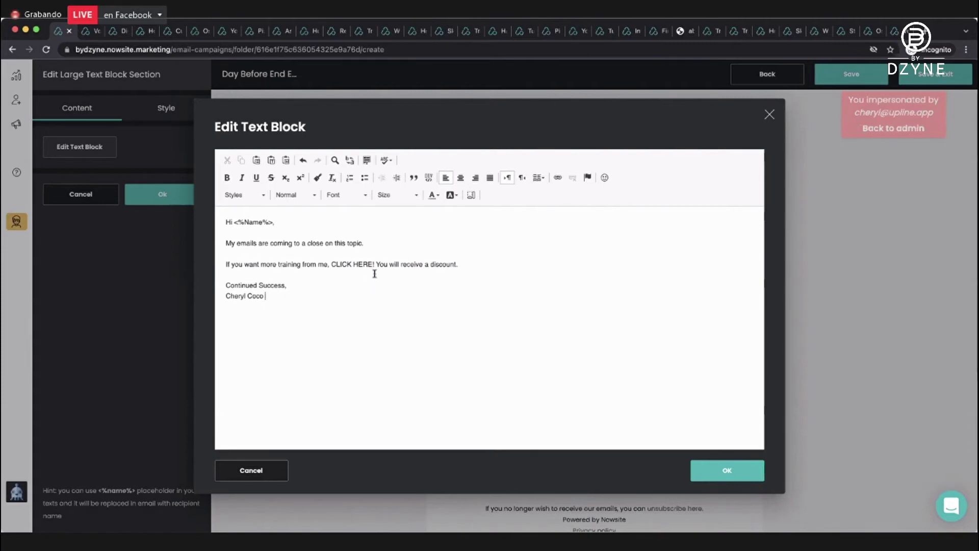
Link the 'CLICK HERE' phrase to the sender's Facebook profile URL and apply the text.
left_click_drag(373, 264, 330, 266)
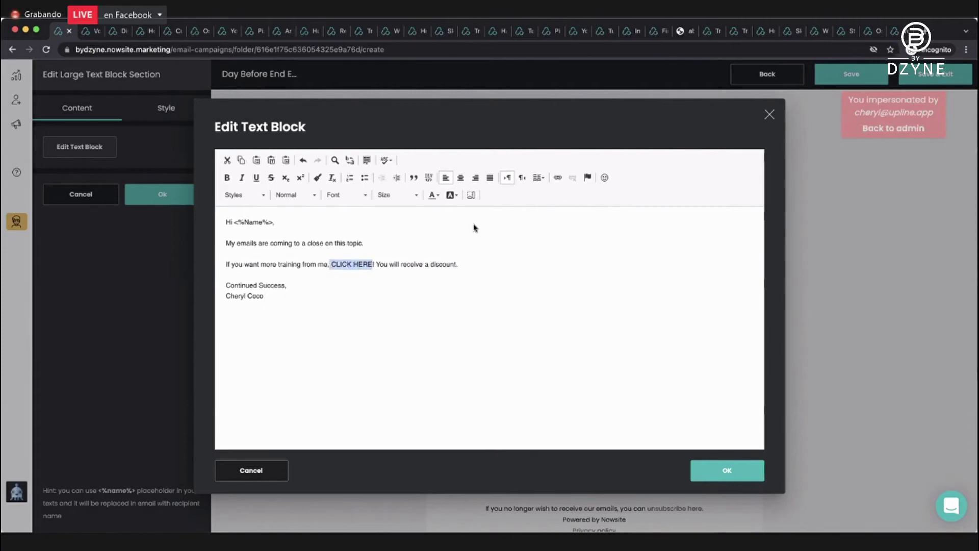
left_click(557, 177)
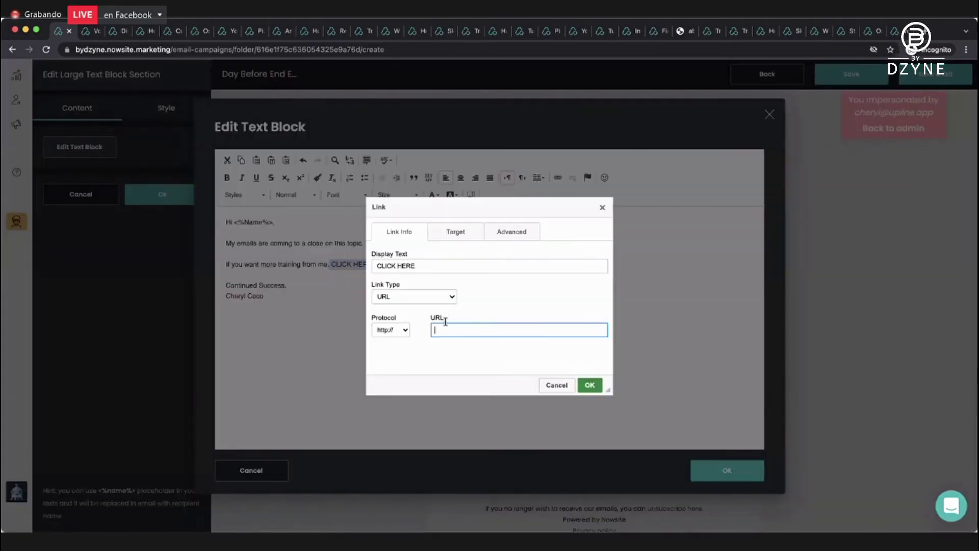
type("facebook.com/cheryl.coco.u")
key("BackSpace")
type("7")
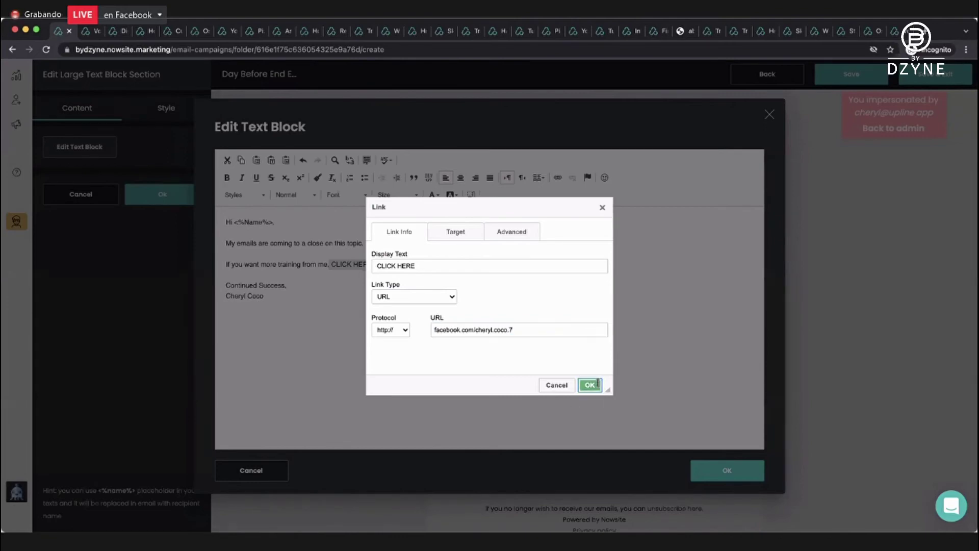
key("Return")
left_click(728, 469)
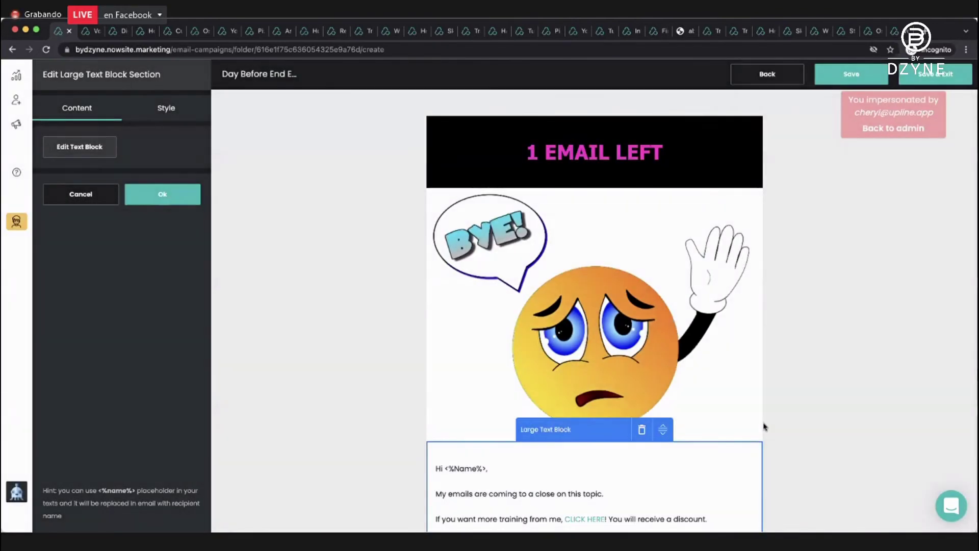
scroll(762, 426, "down", 3)
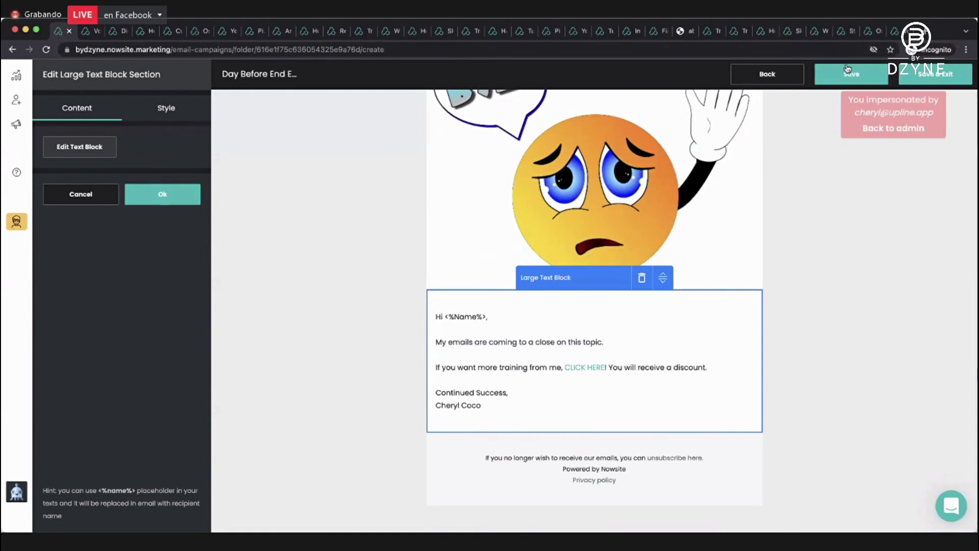
Save the Day Before End Email and return to the Email Campaign Demo email list.
left_click(901, 75)
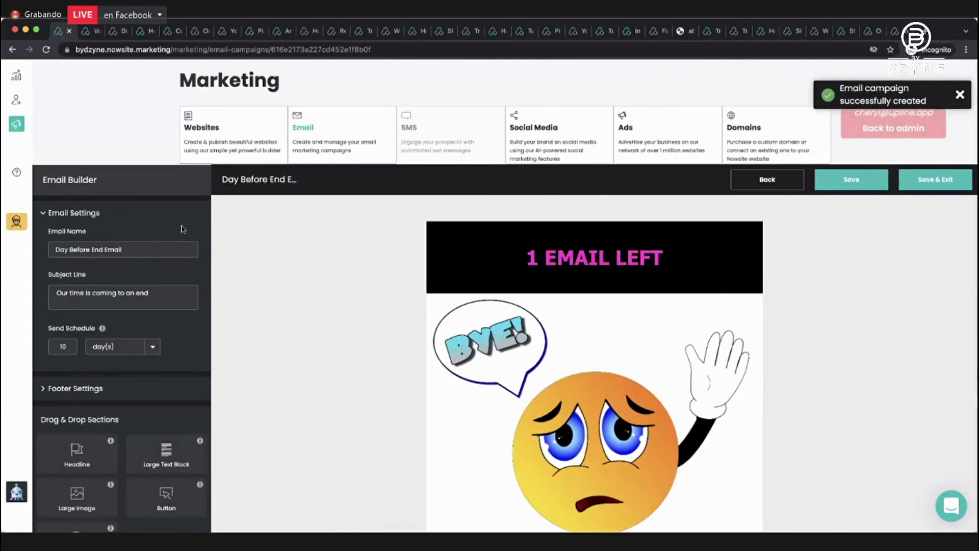
left_click(899, 178)
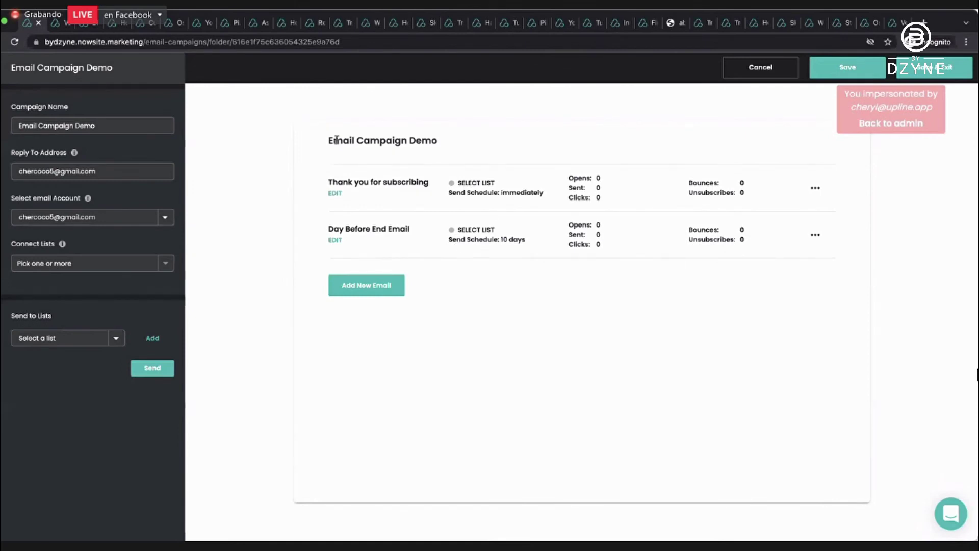
Duplicate the 'Thank you for subscribing' email and move the copy to the OMA demo campaign.
left_click(814, 189)
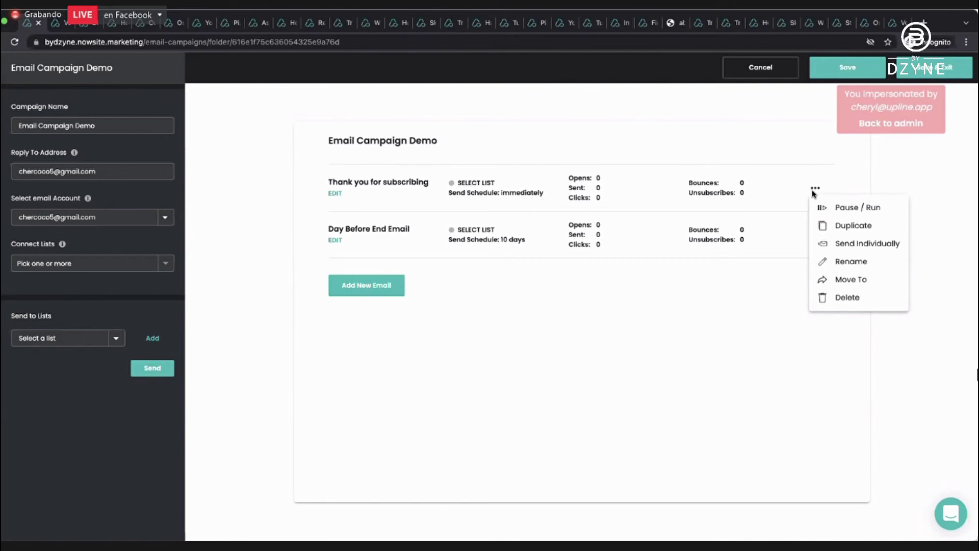
left_click(840, 225)
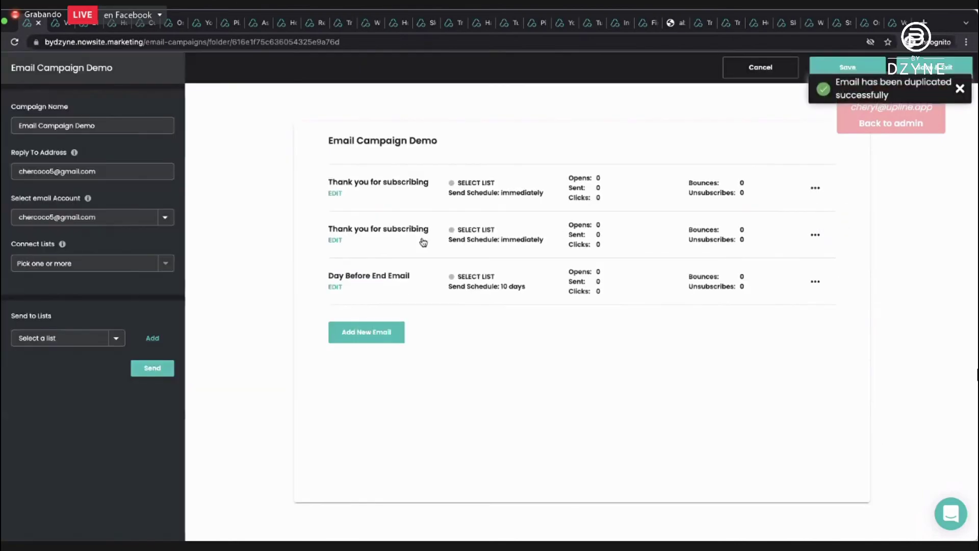
left_click(814, 236)
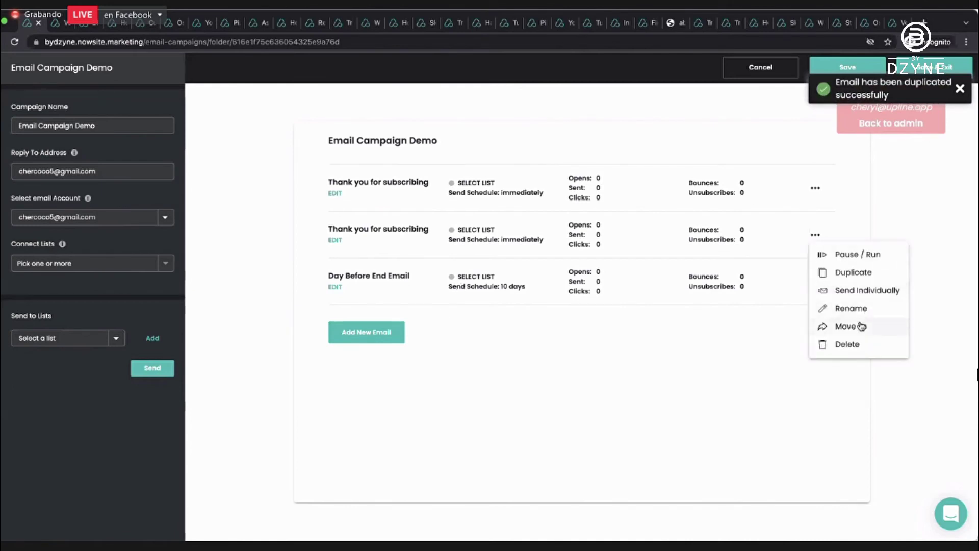
left_click(862, 325)
left_click(454, 303)
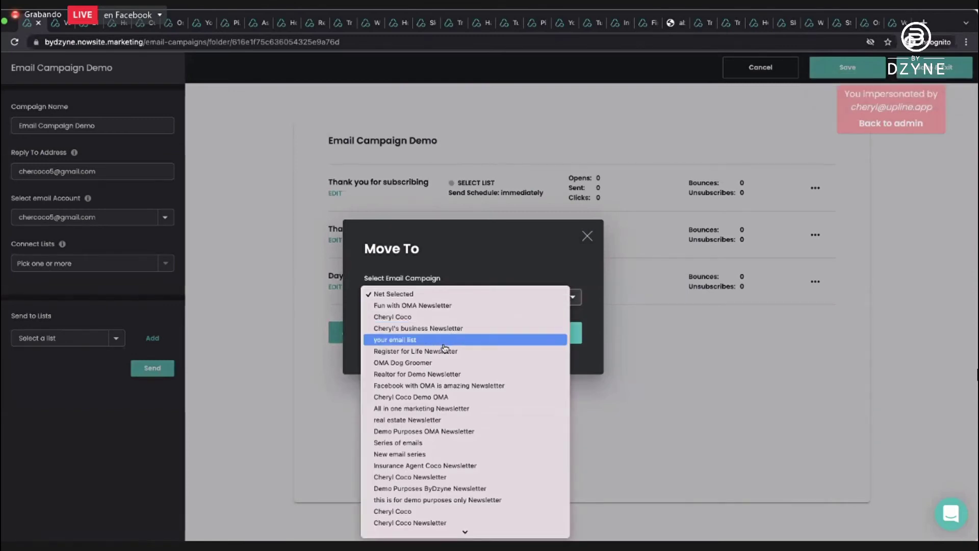
scroll(445, 348, "down", 1)
scroll(444, 348, "down", 2)
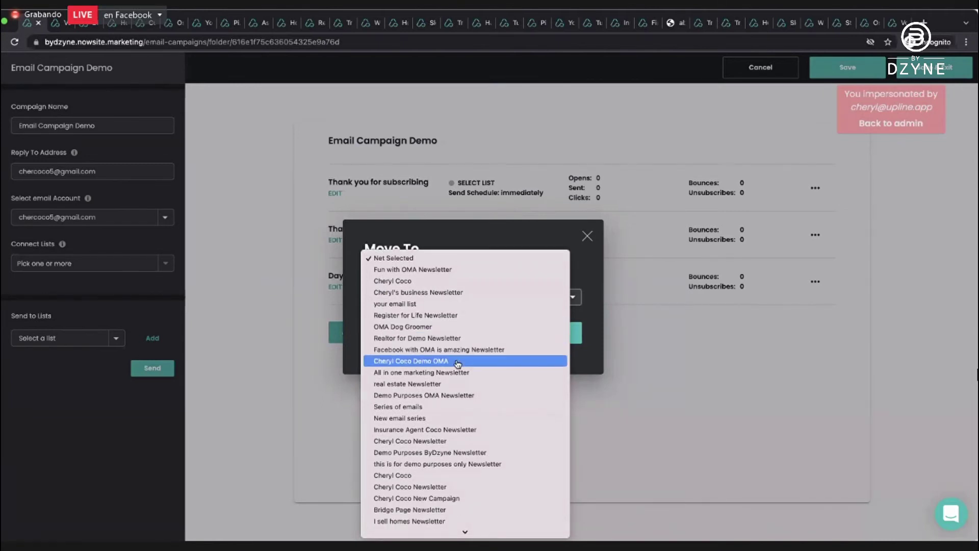
left_click(459, 362)
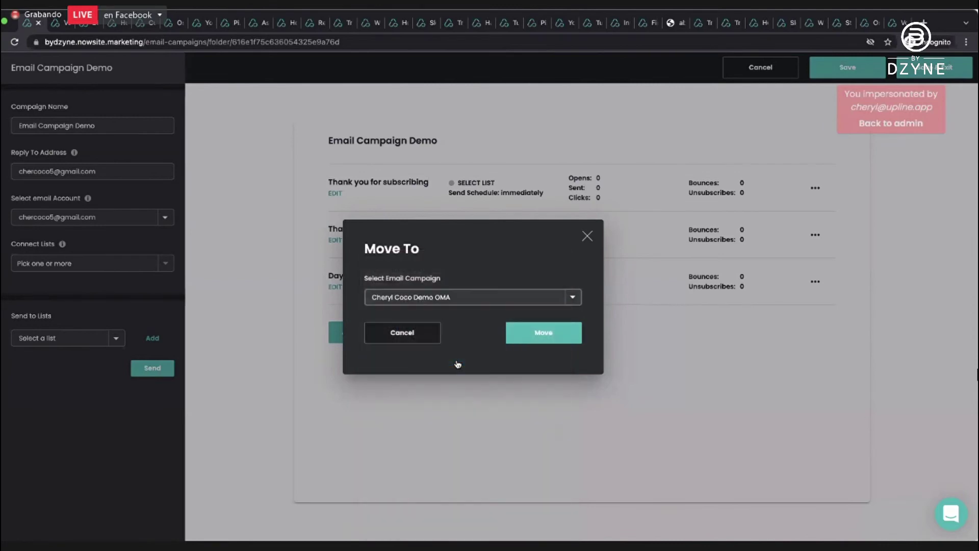
left_click(554, 332)
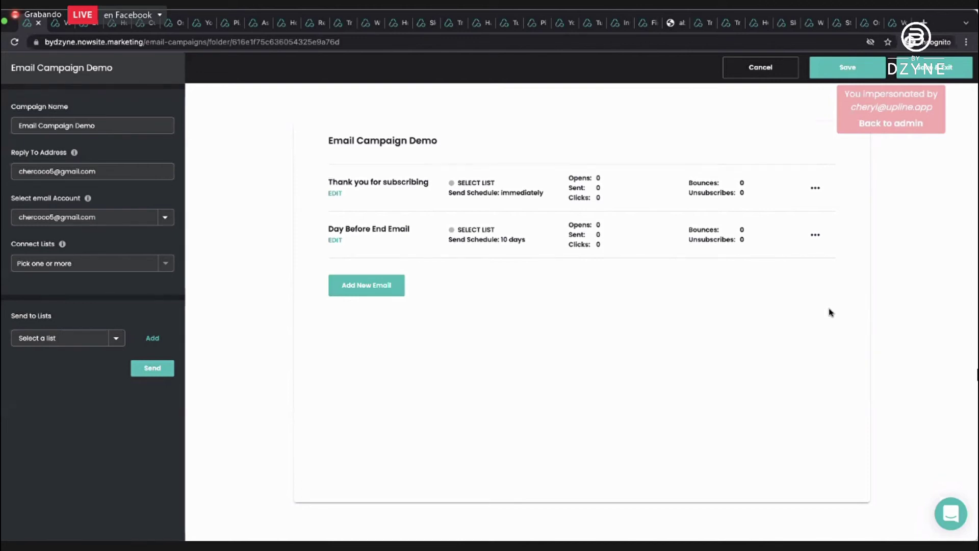
Duplicate the 'Day Before End Email' in Email Campaign Demo.
left_click(815, 235)
left_click(848, 275)
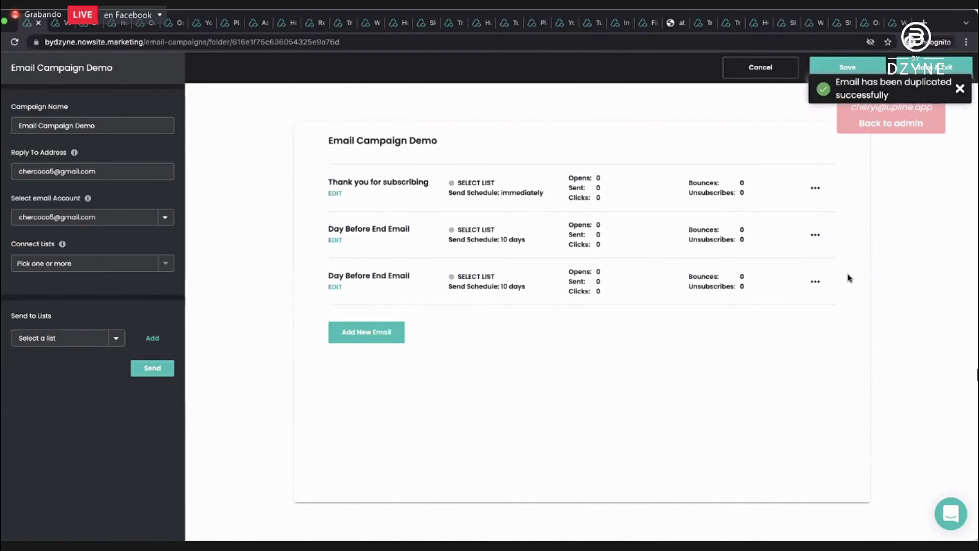
left_click(817, 282)
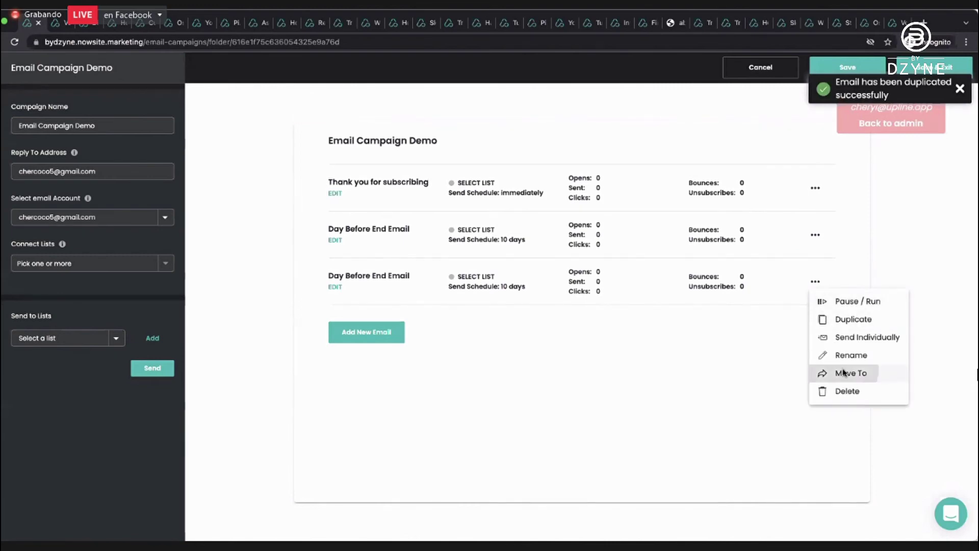
Move the copied Day Before End Email into the OMA demo campaign and save Email Campaign Demo.
left_click(843, 372)
left_click(446, 297)
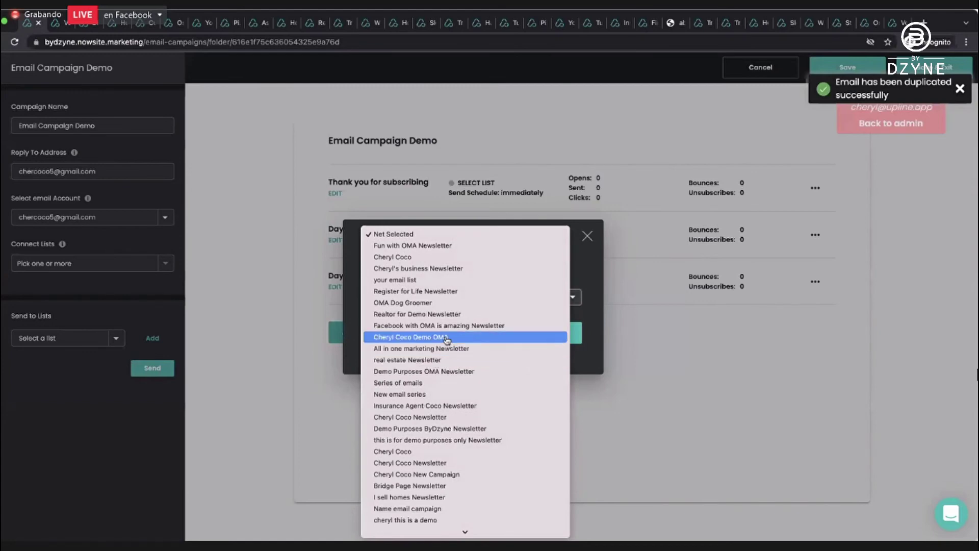
left_click(447, 337)
left_click(535, 340)
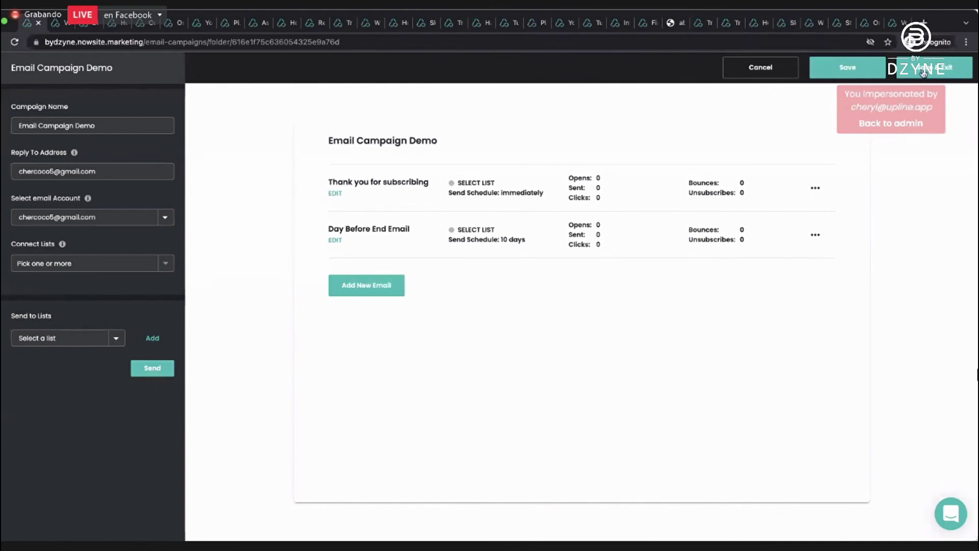
left_click(847, 67)
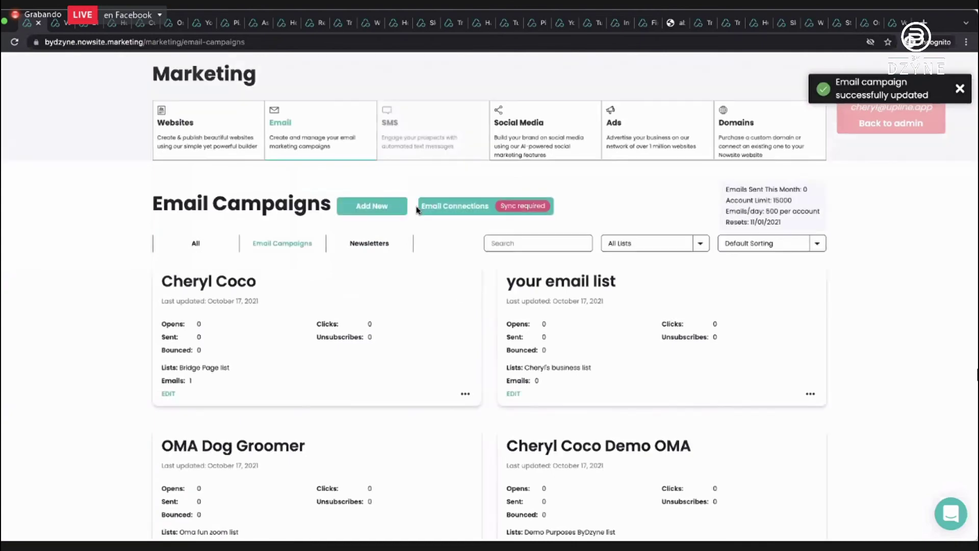
Browse down the Email Campaigns list to its second page.
scroll(416, 208, "down", 6)
scroll(416, 209, "down", 9)
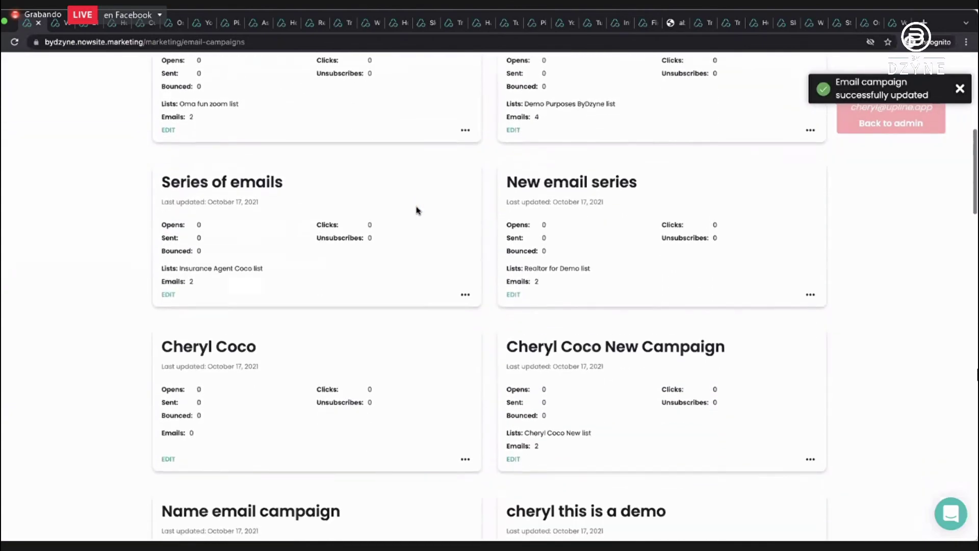
scroll(489, 218, "down", 4)
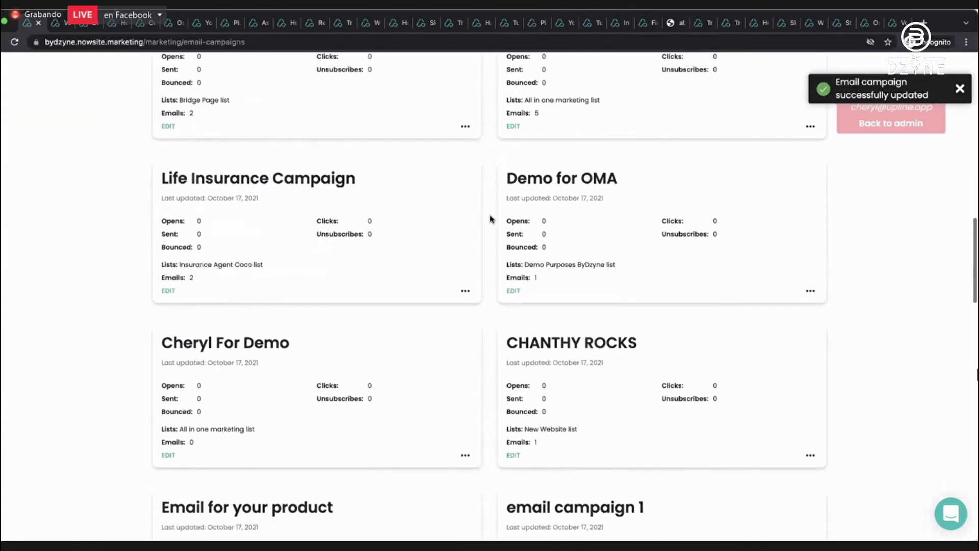
scroll(489, 218, "down", 6)
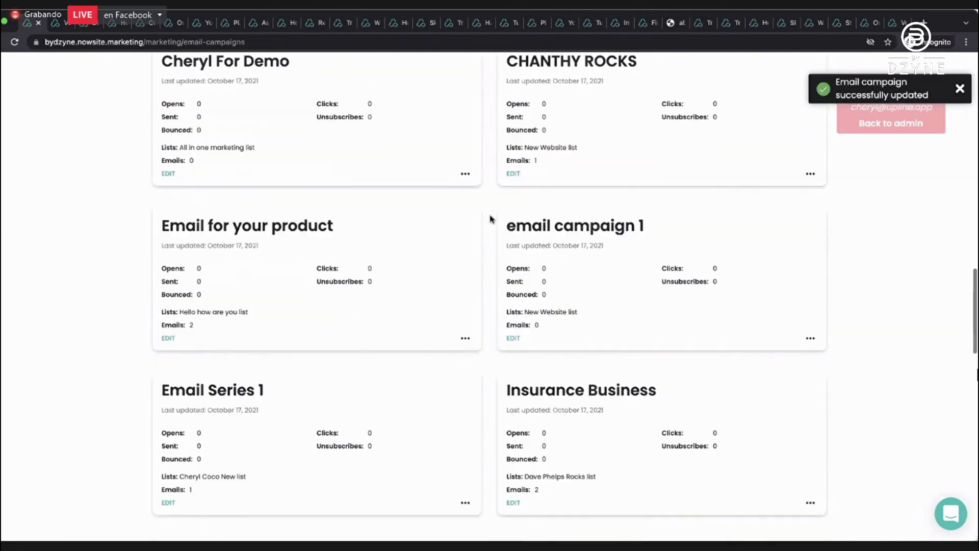
scroll(491, 218, "down", 10)
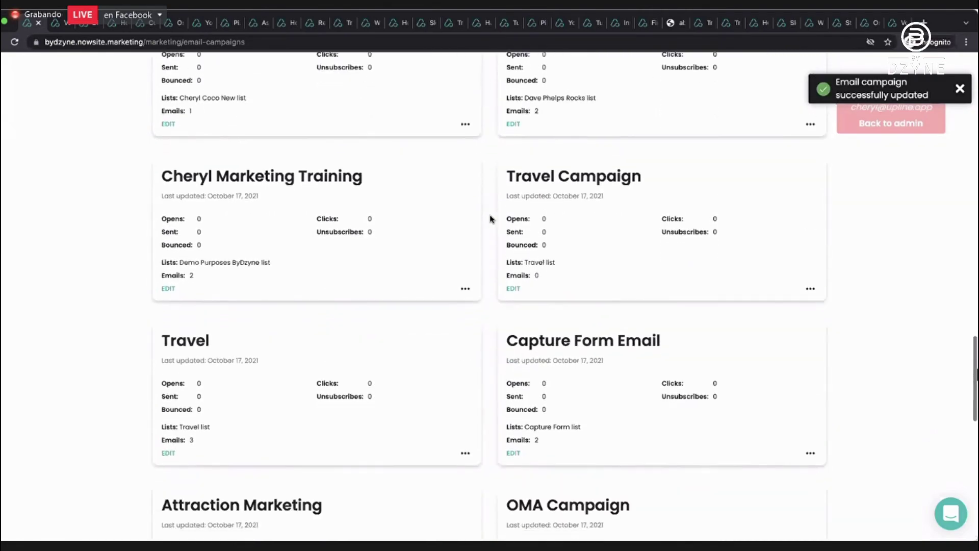
scroll(490, 218, "down", 6)
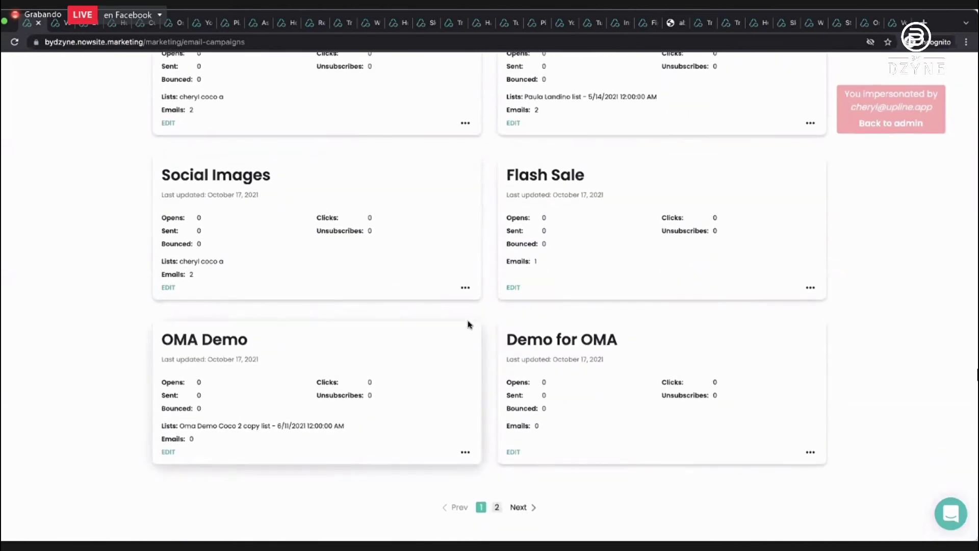
left_click(495, 507)
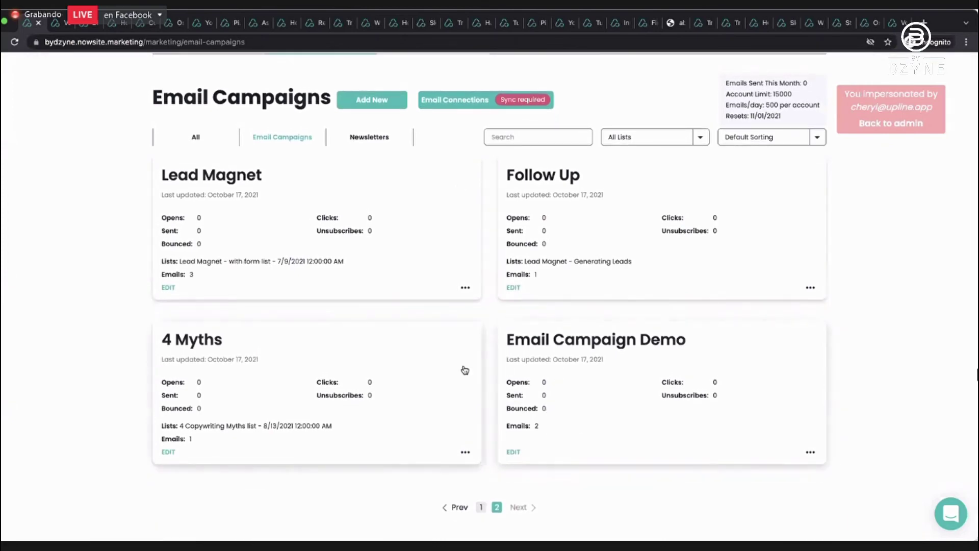
Show campaigns and newsletters together, then open Cheryl Coco Demo OMA for editing.
left_click(365, 138)
left_click(196, 138)
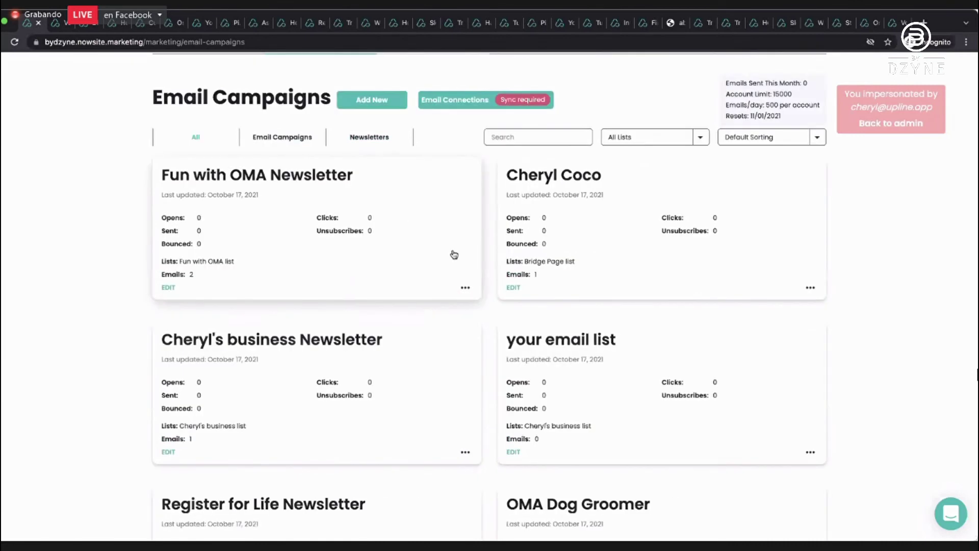
scroll(503, 267, "down", 1)
scroll(505, 266, "down", 6)
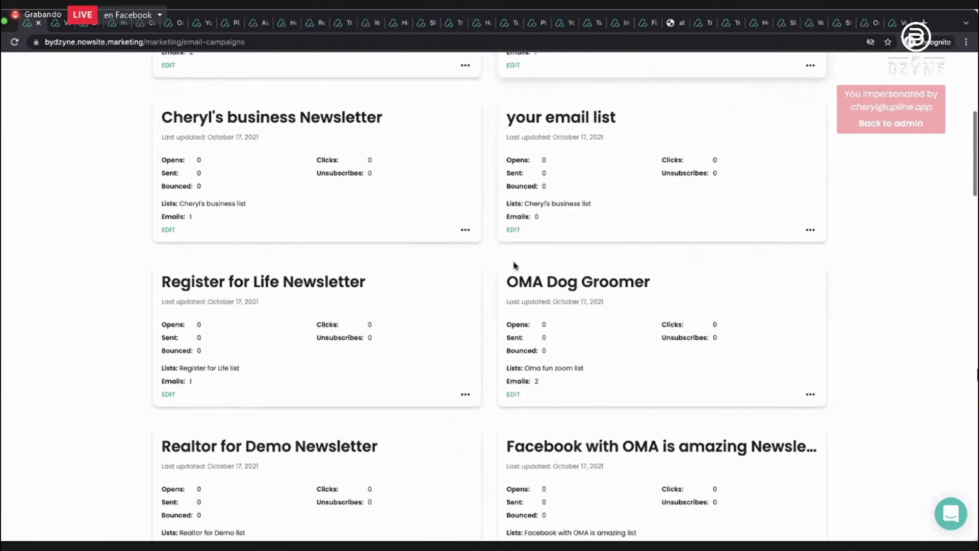
scroll(513, 265, "down", 4)
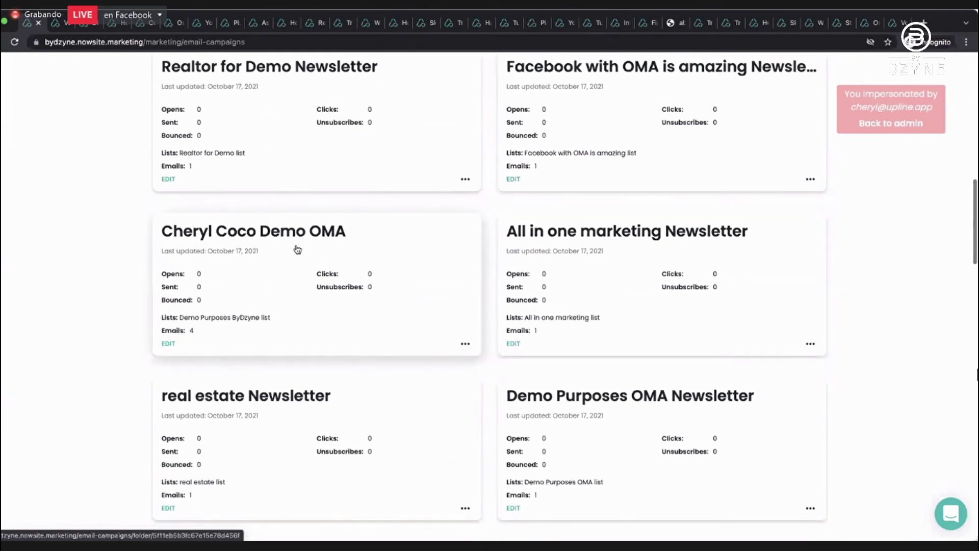
left_click(166, 345)
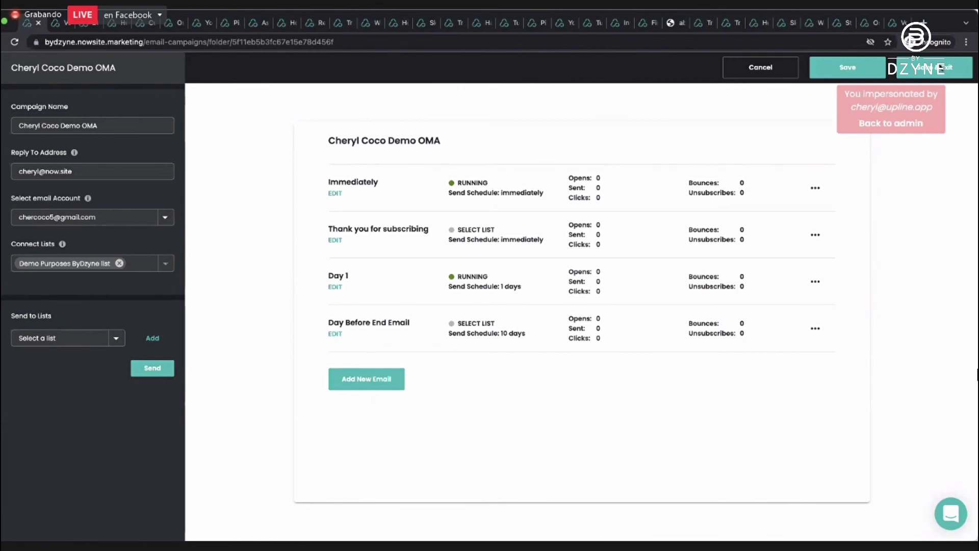
Save the Cheryl Coco Demo OMA campaign after reviewing its four emails and exit.
left_click(939, 67)
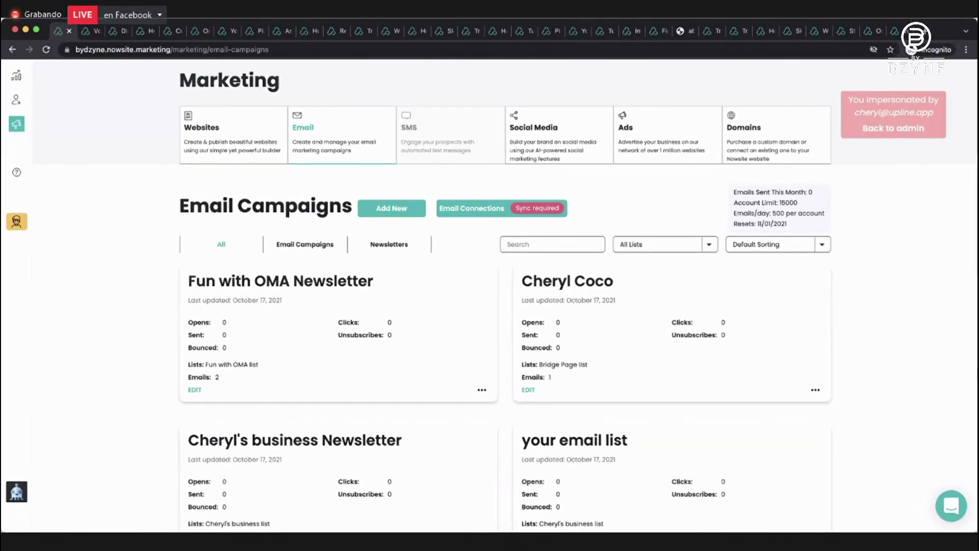
Go from Marketing to the Insite dashboard and open the Teams card.
left_click(16, 124)
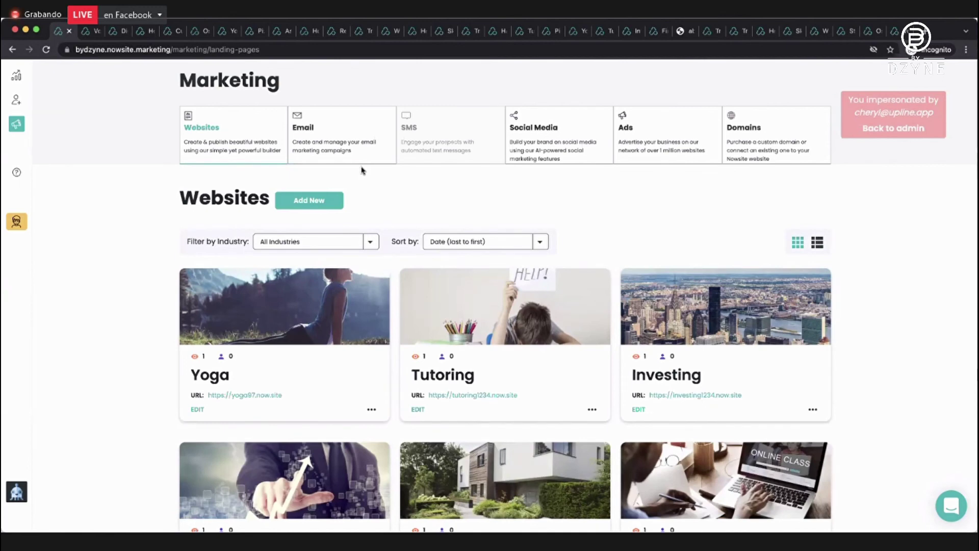
left_click(17, 76)
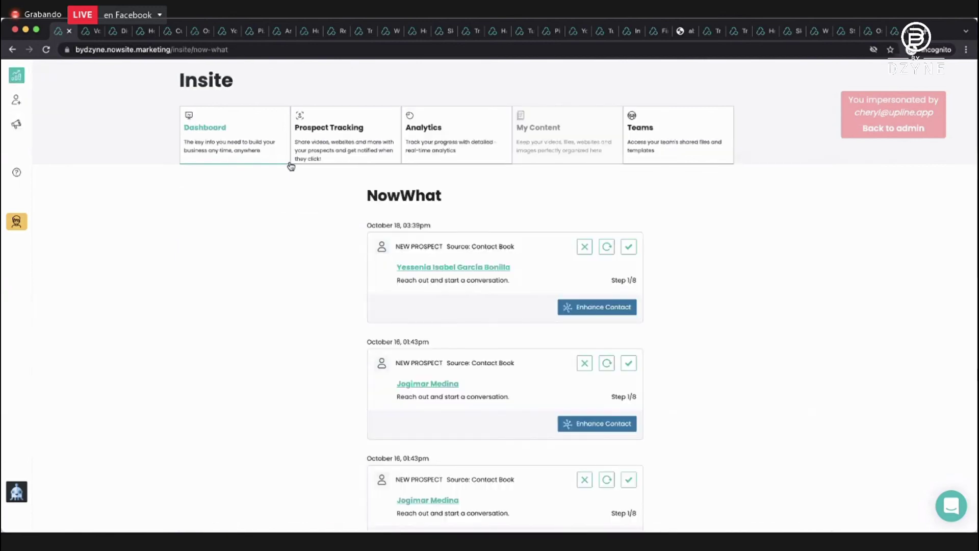
left_click(651, 137)
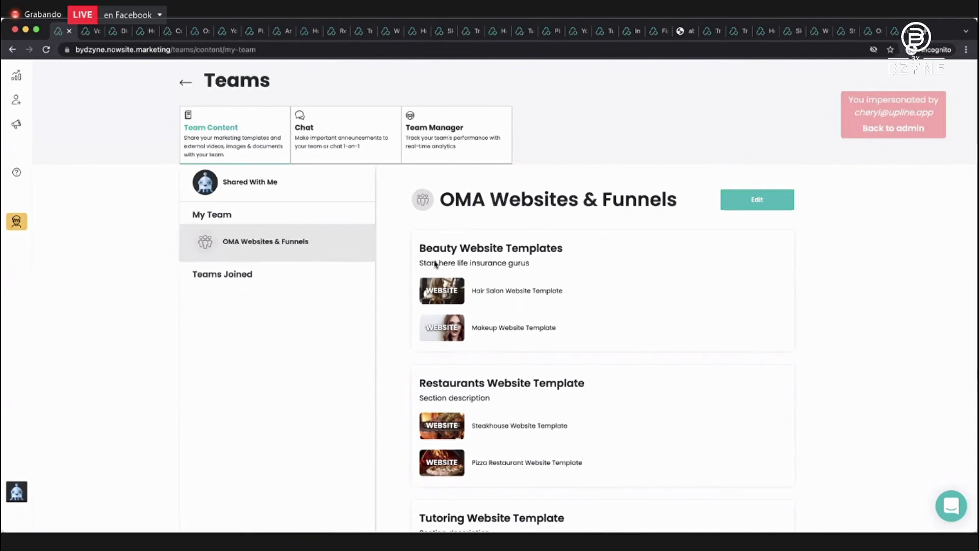
Scroll through the OMA Websites & Funnels team's website and funnel templates by industry.
scroll(481, 242, "down", 2)
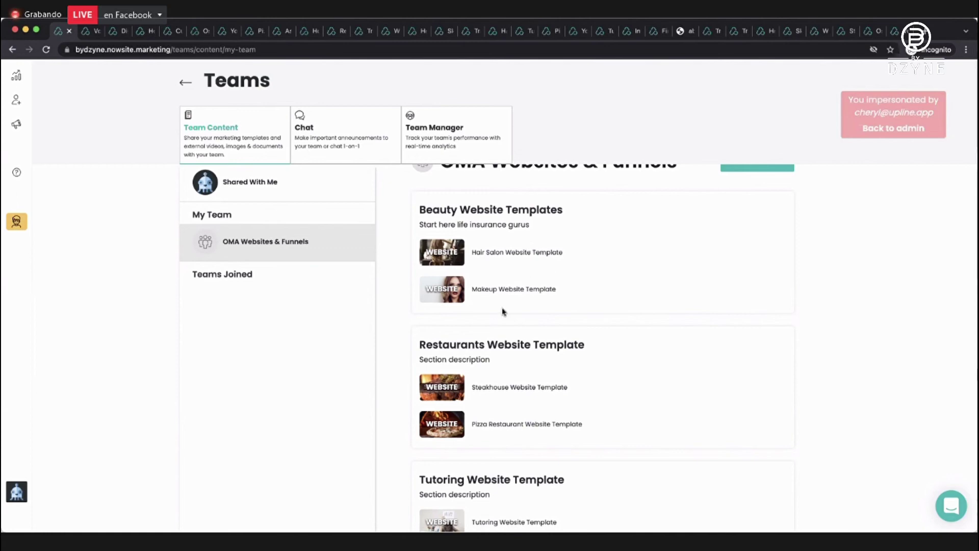
scroll(503, 311, "down", 1)
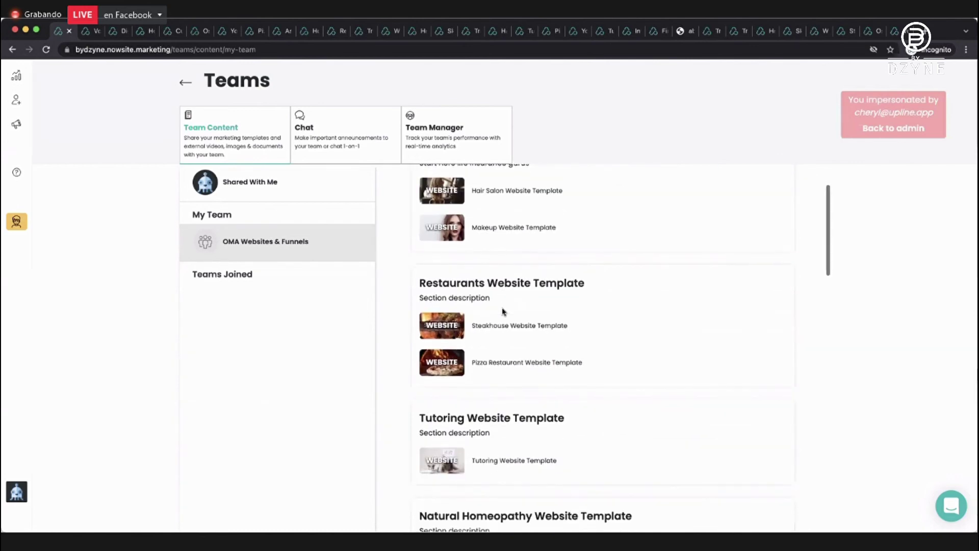
scroll(502, 311, "up", 1)
scroll(502, 311, "down", 9)
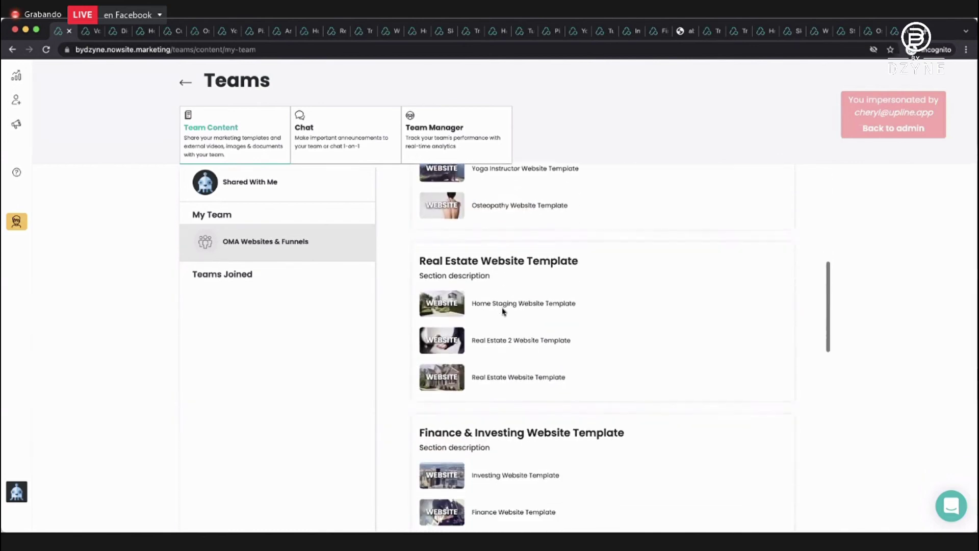
scroll(502, 311, "up", 1)
scroll(503, 311, "down", 1)
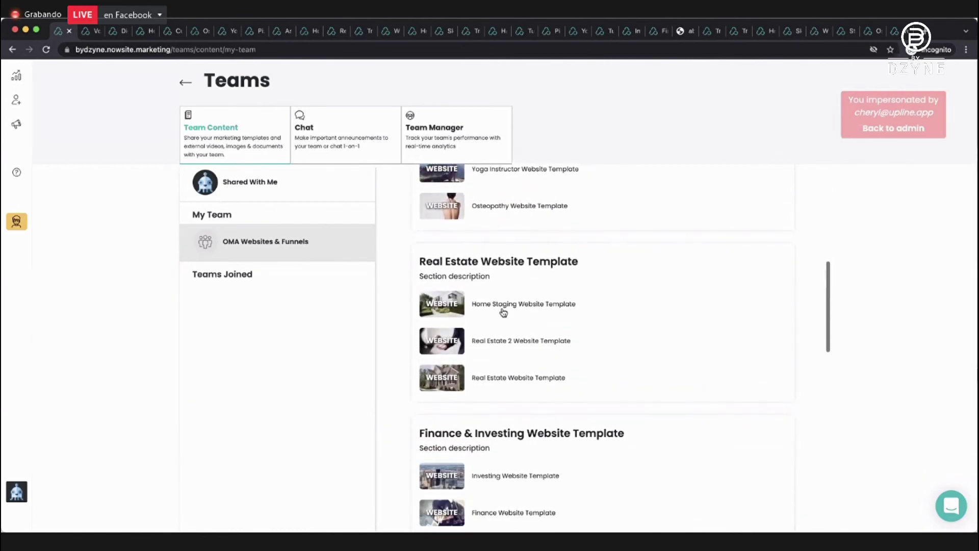
scroll(503, 311, "up", 2)
scroll(503, 312, "down", 8)
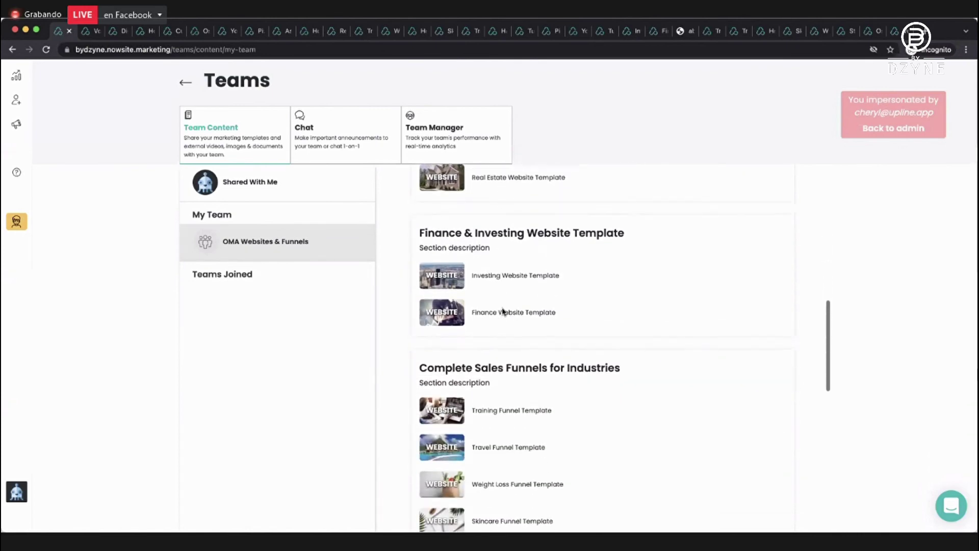
scroll(503, 312, "down", 1)
scroll(504, 312, "down", 2)
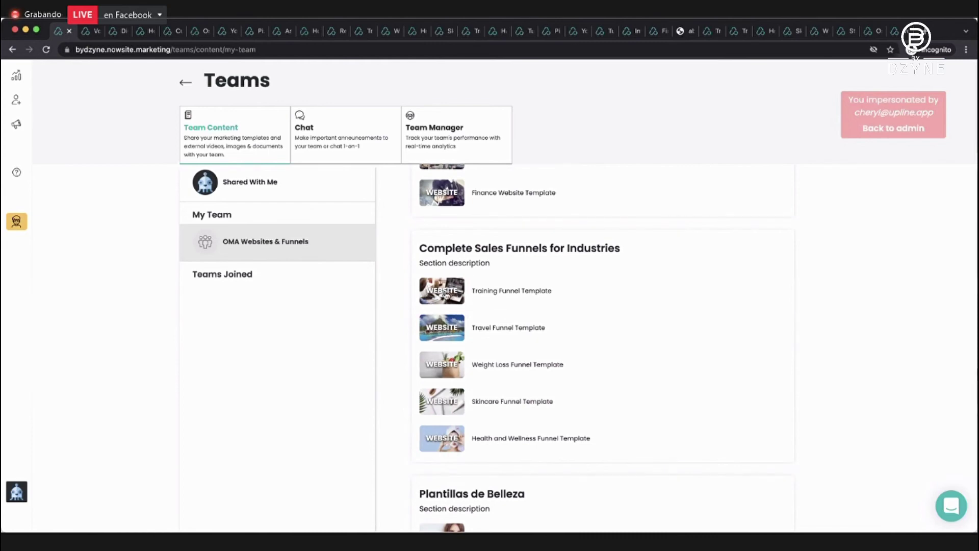
left_click(512, 299)
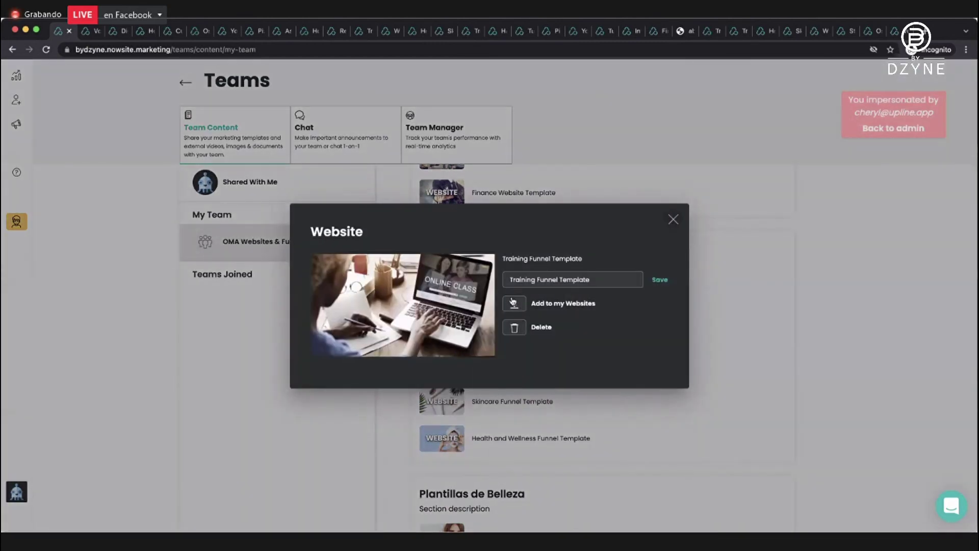
left_click(513, 302)
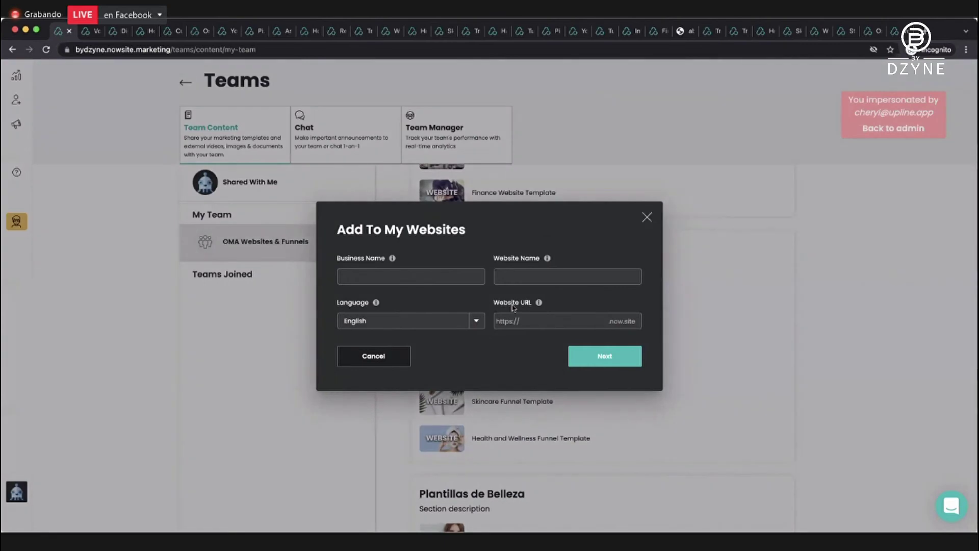
left_click(648, 217)
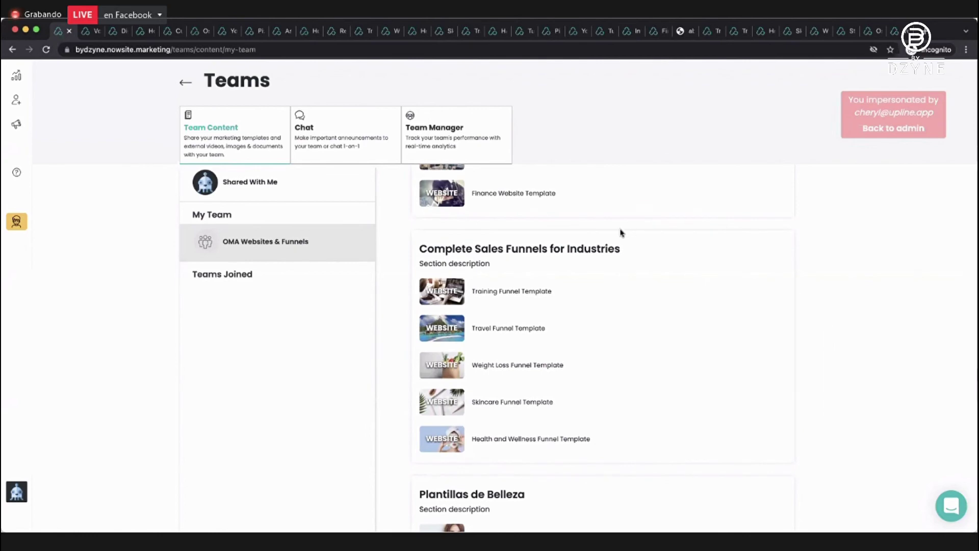
scroll(621, 233, "down", 15)
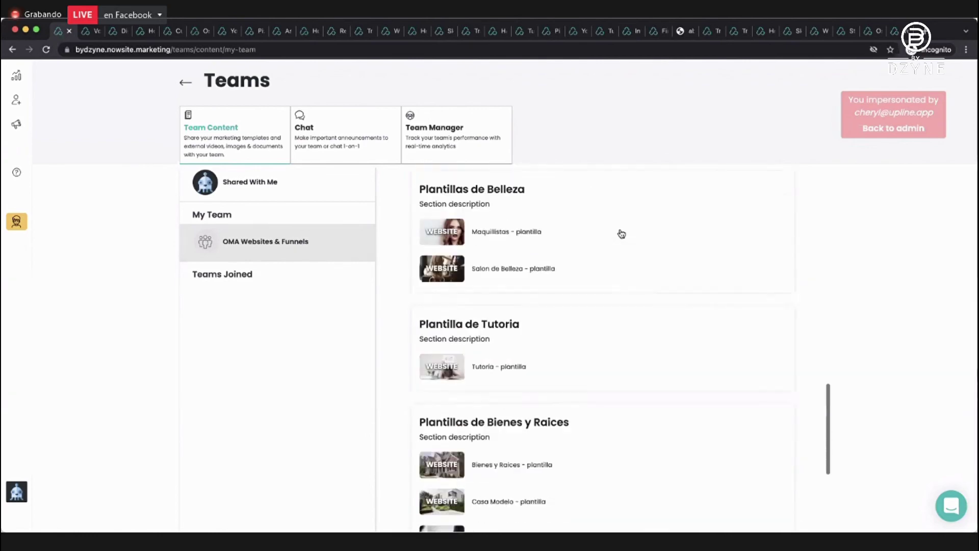
scroll(621, 233, "down", 7)
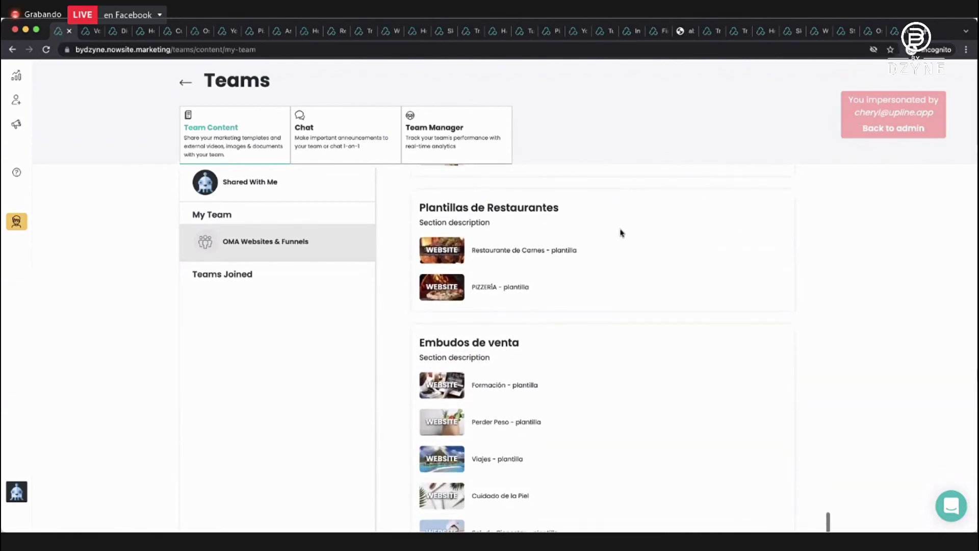
scroll(621, 233, "up", 20)
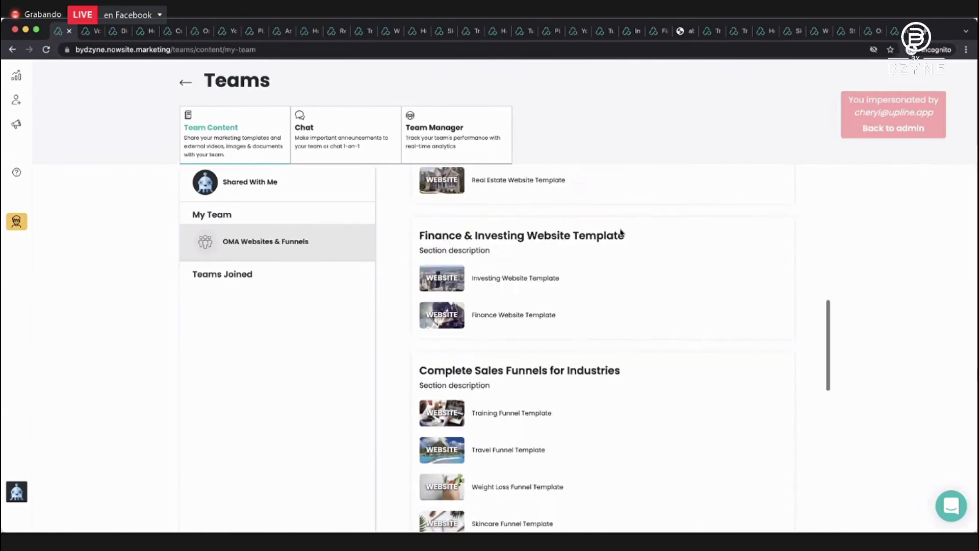
scroll(621, 233, "up", 3)
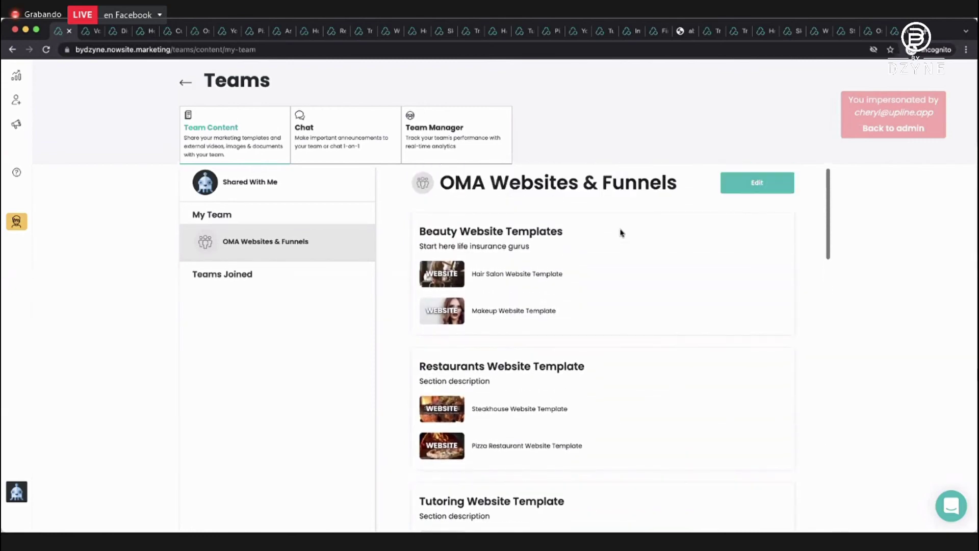
Start adding the Hair Salon Website Template, then cancel the new-website form.
left_click(448, 276)
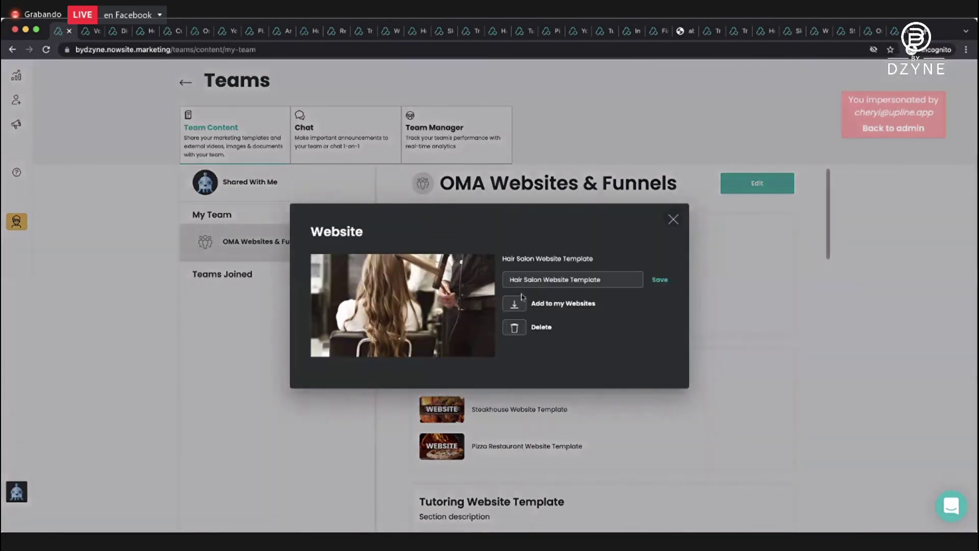
left_click(519, 303)
left_click(377, 270)
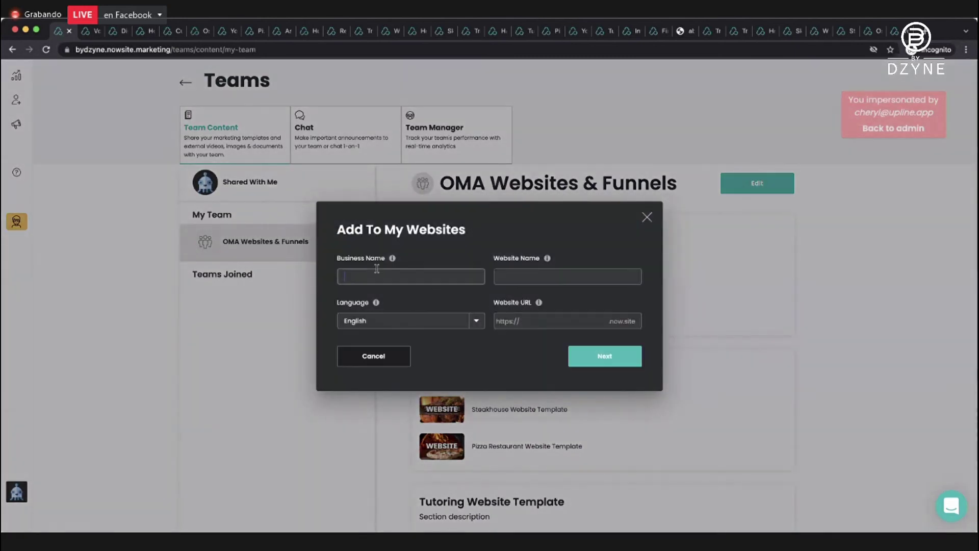
left_click(647, 217)
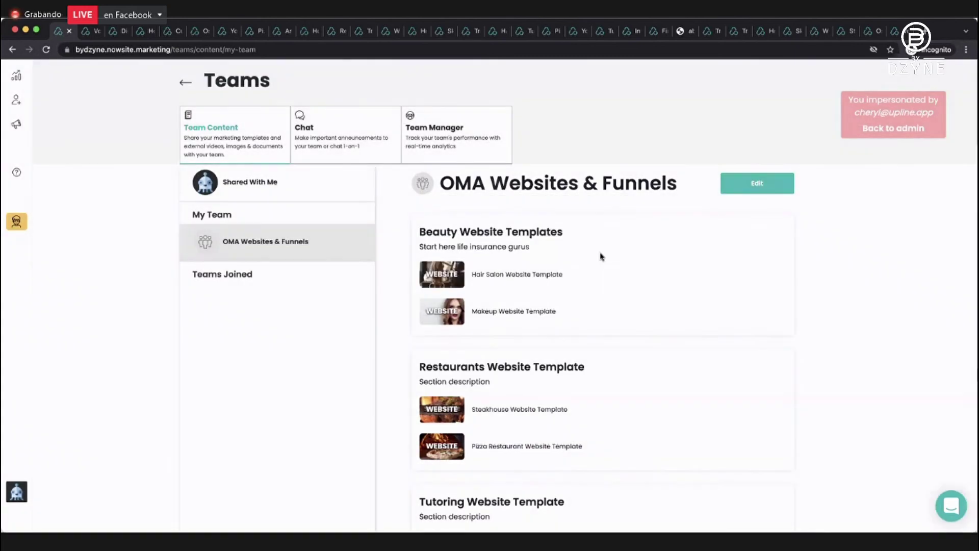
Add the Makeup Website Template with business name 'Makeup' and website name 'Makeup Demo'.
left_click(473, 305)
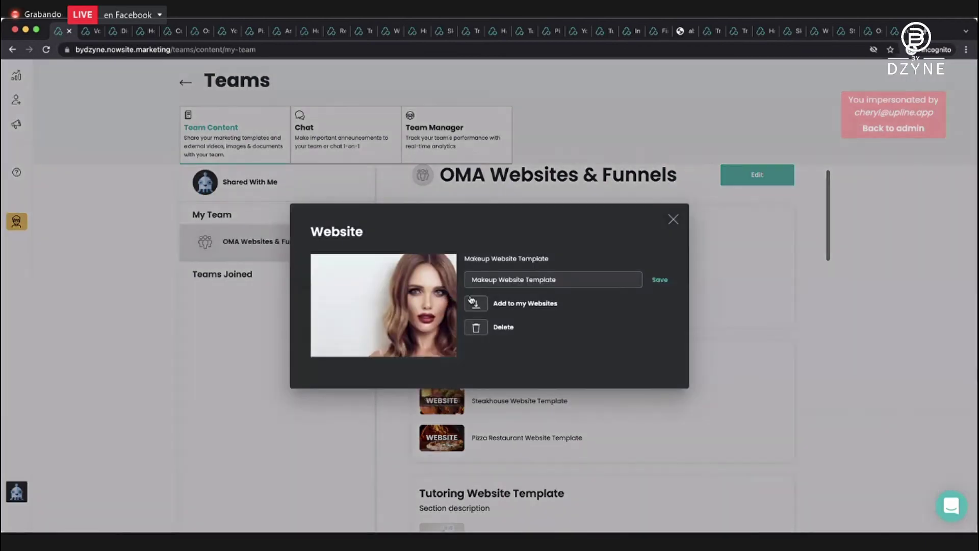
left_click(487, 302)
left_click(418, 280)
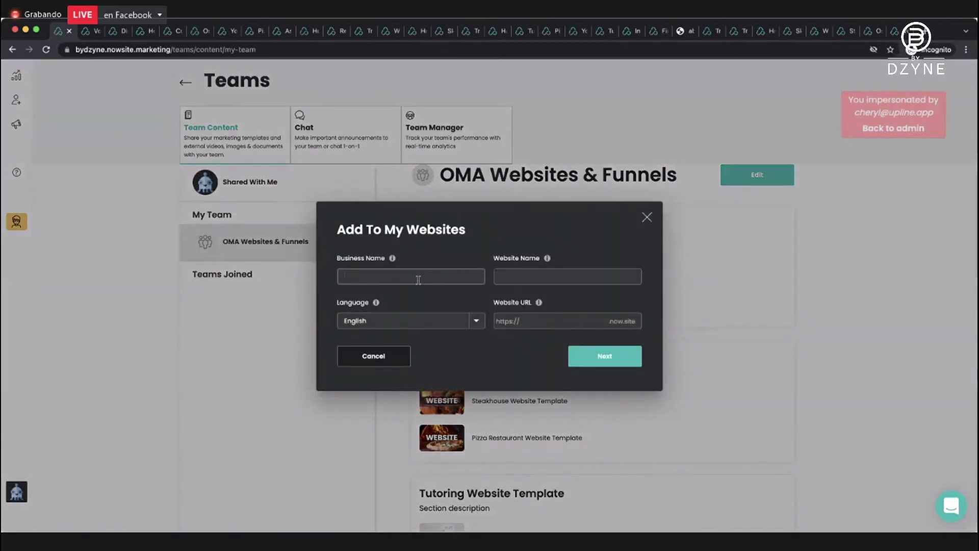
type("MAK")
key("BackSpace")
key("BackSpace")
key("BackSpace")
key("BackSpace")
type("akeup")
key("Tab")
type("Makeup")
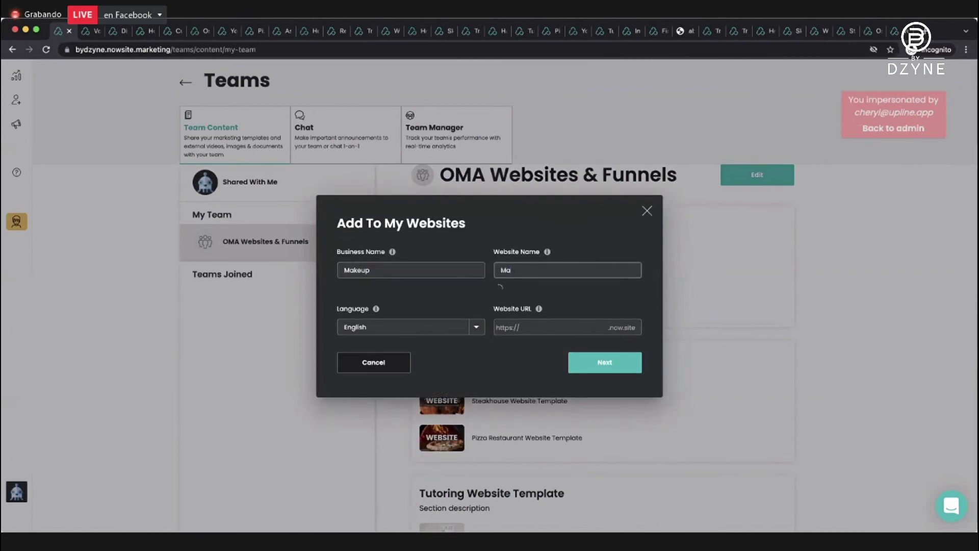
type(" Demo")
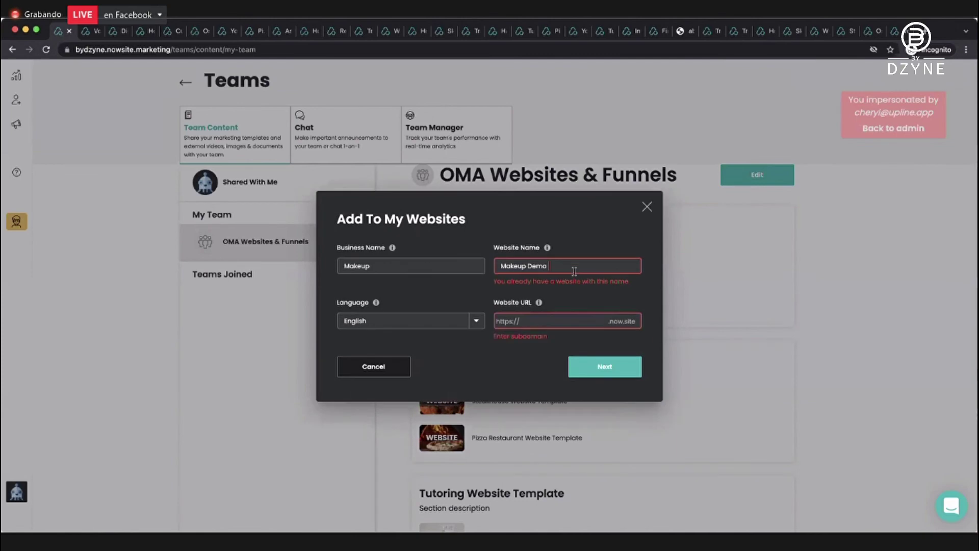
Set the subdomain to makeupdemooma and create the site.
left_click(529, 311)
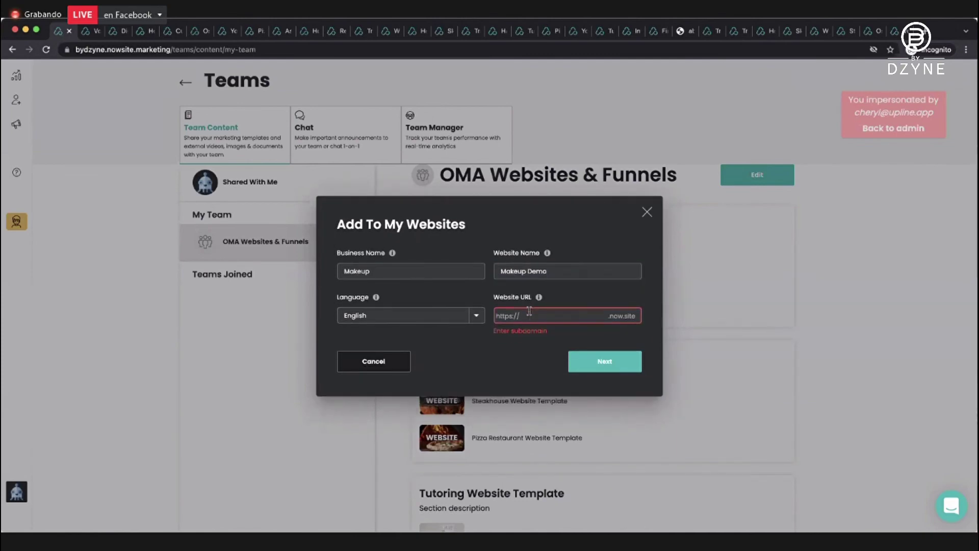
type("makeupdemoom")
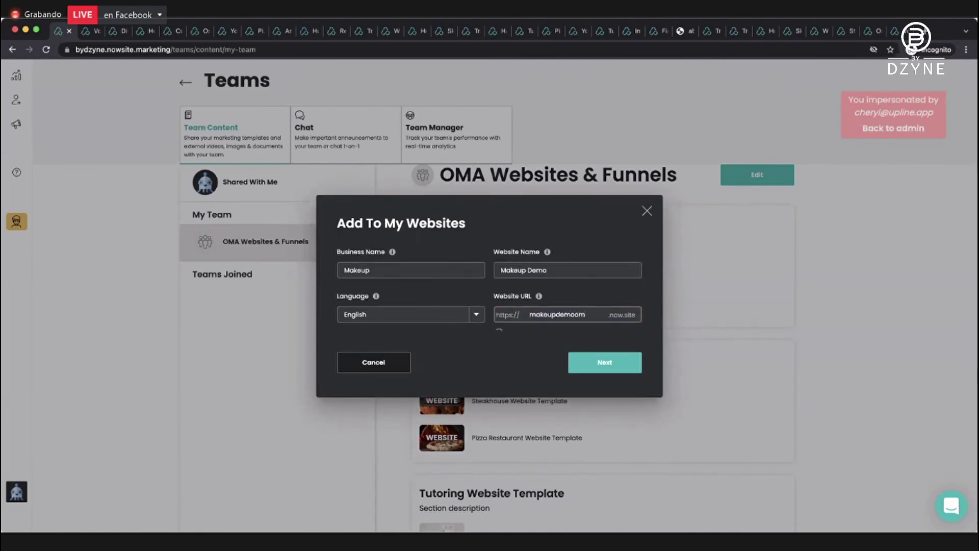
type("na")
key("BackSpace")
key("BackSpace")
type("a")
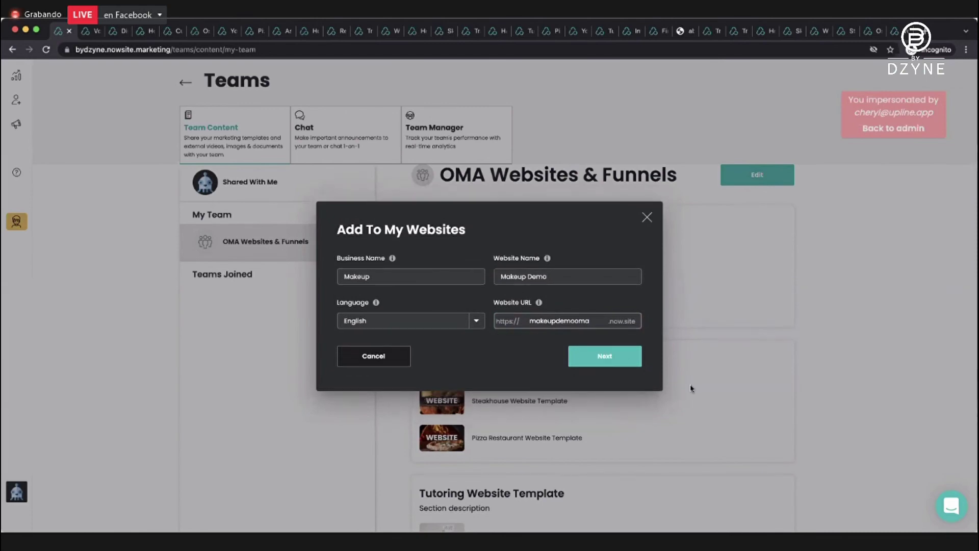
left_click(605, 362)
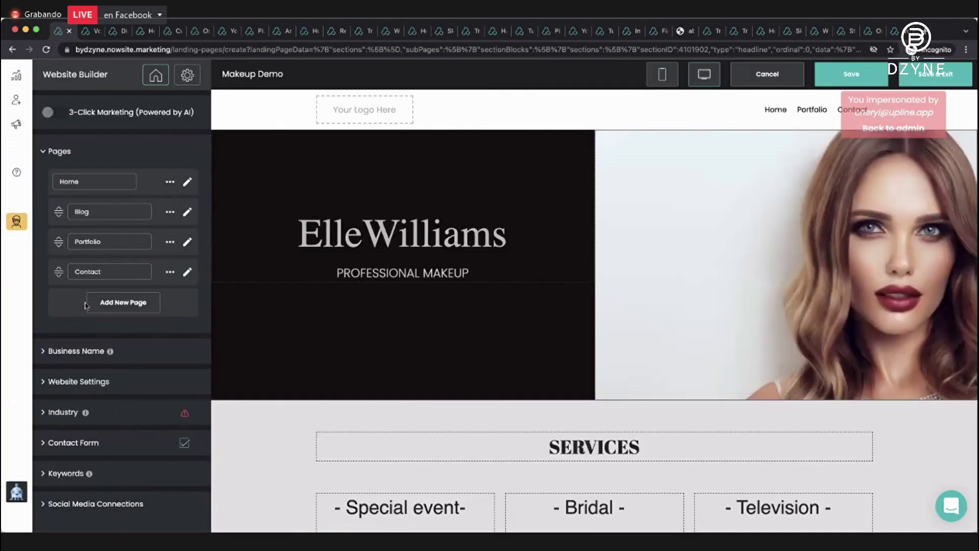
scroll(589, 324, "down", 5)
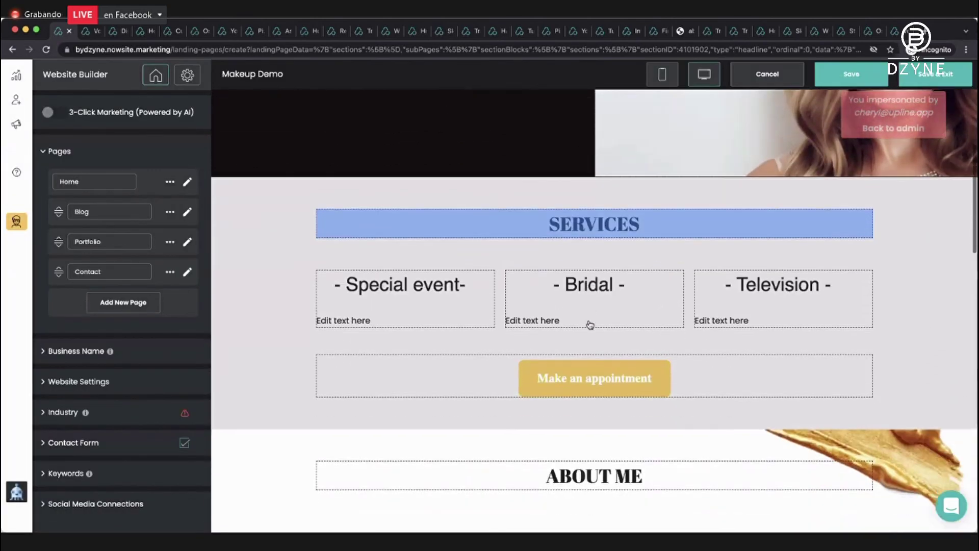
scroll(589, 324, "down", 8)
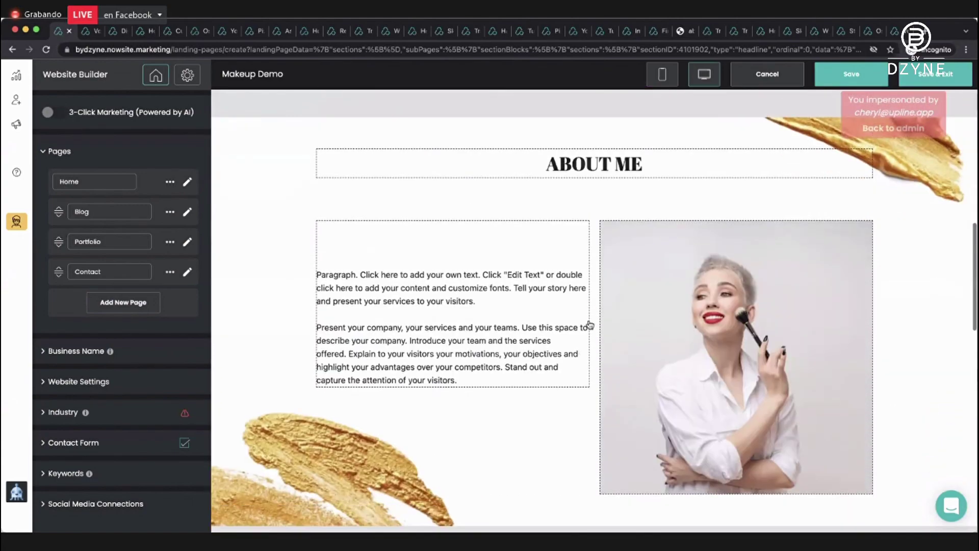
scroll(590, 325, "down", 8)
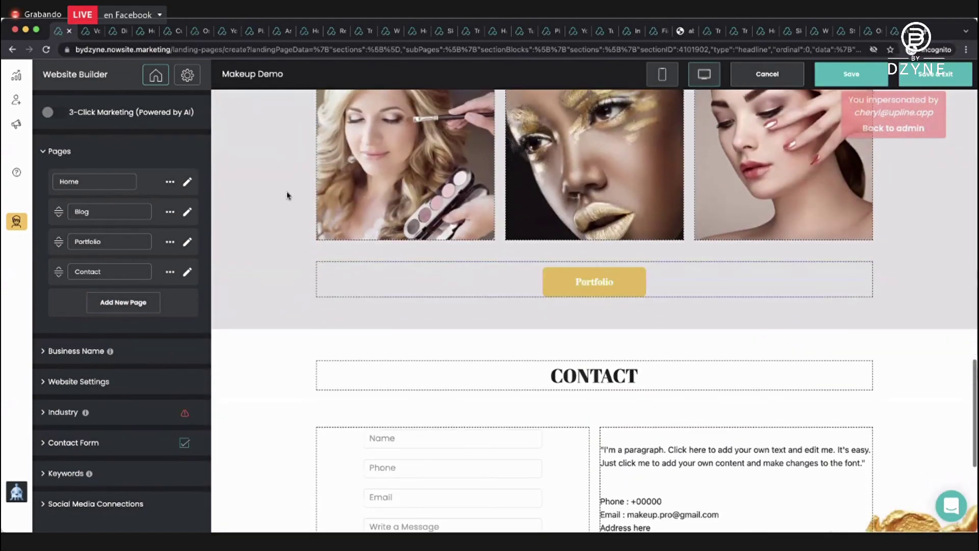
scroll(663, 204, "down", 5)
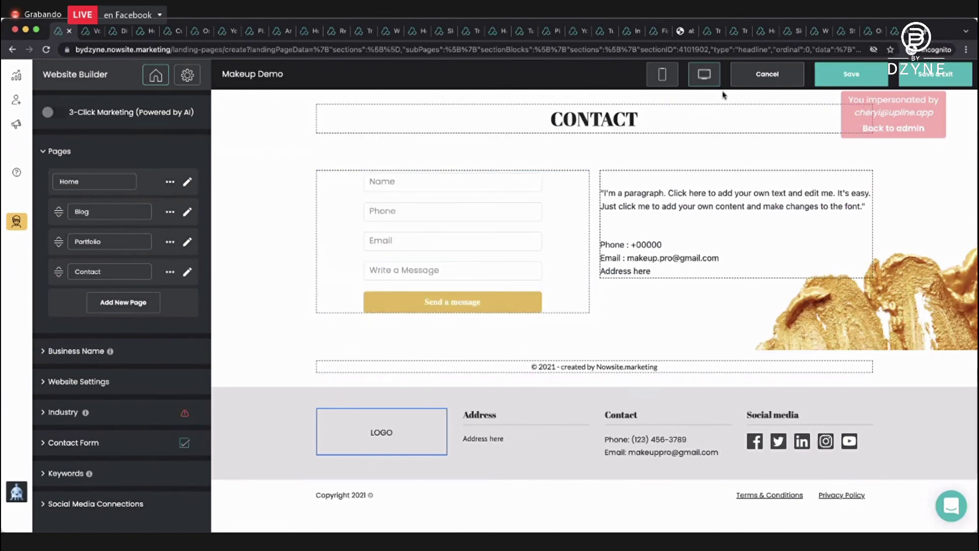
scroll(387, 166, "up", 5)
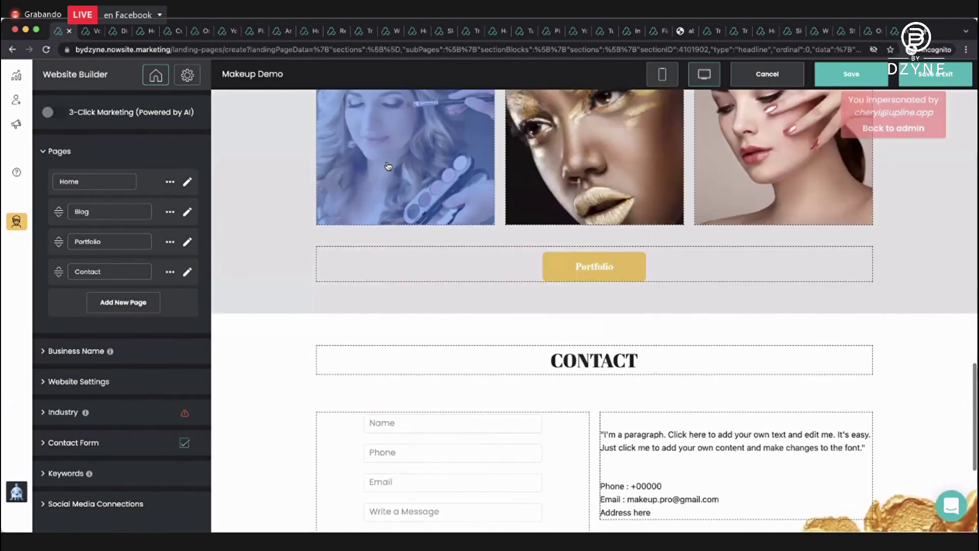
scroll(388, 164, "up", 15)
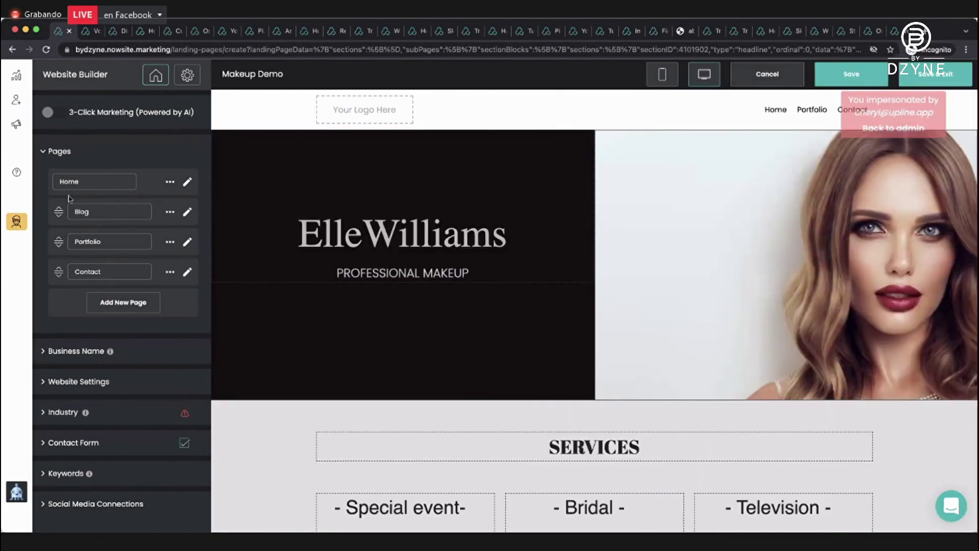
Place the saved DBC business card section under Contact Me on the Contact page.
left_click(187, 271)
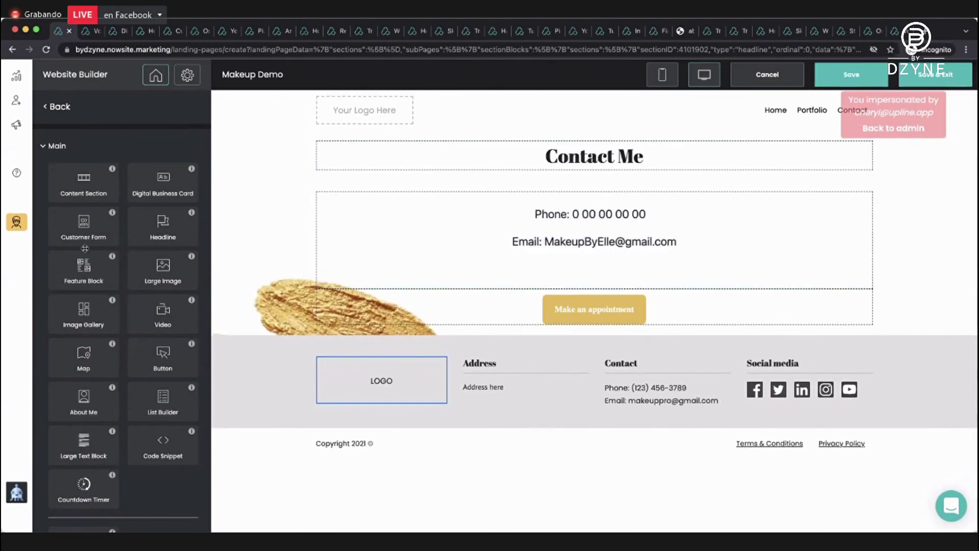
scroll(84, 250, "down", 3)
left_click(96, 484)
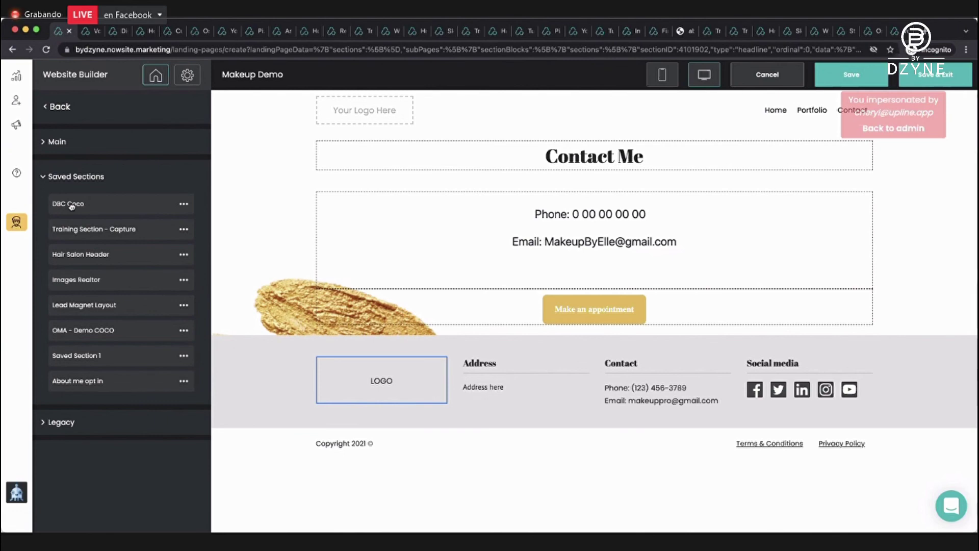
left_click_drag(71, 207, 524, 204)
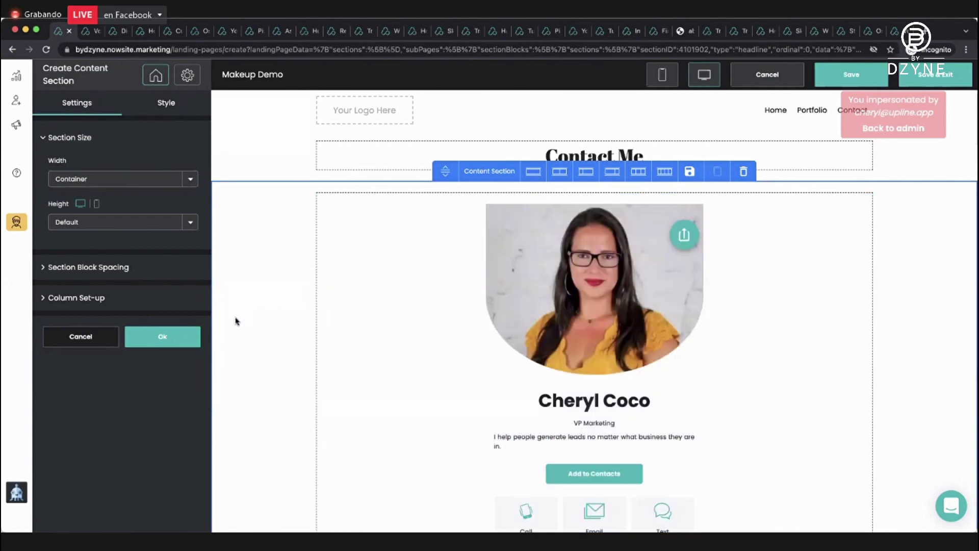
left_click(176, 335)
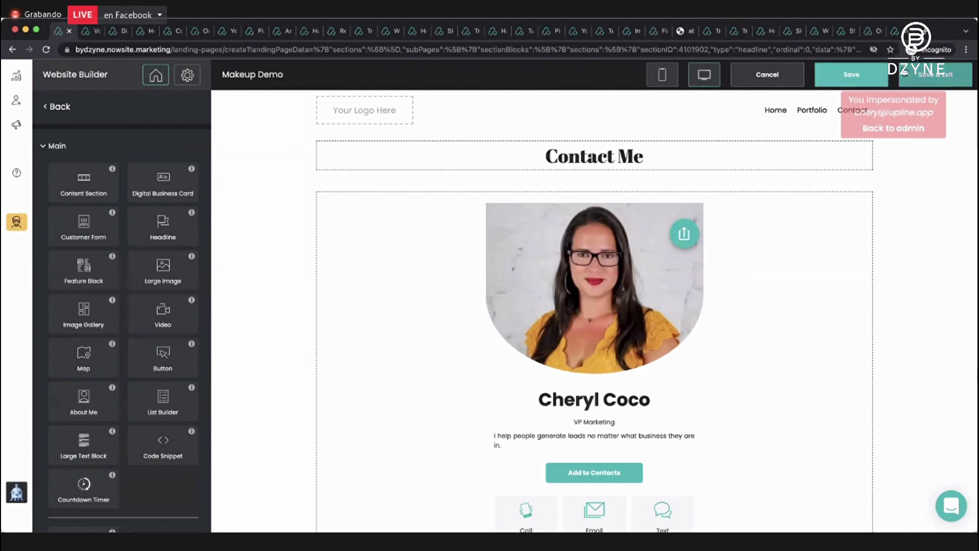
Save and exit the Makeup Demo website, then open Email from Marketing.
left_click(935, 75)
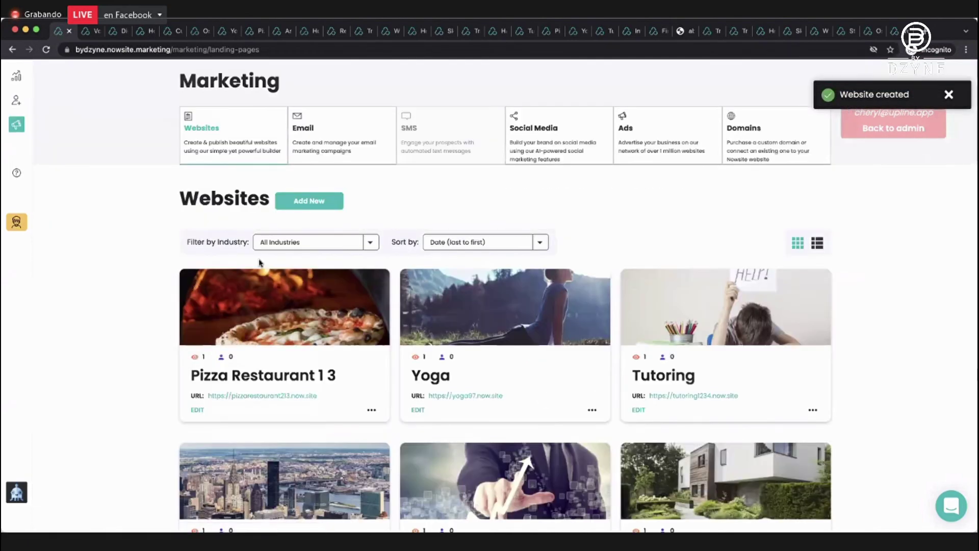
left_click(323, 128)
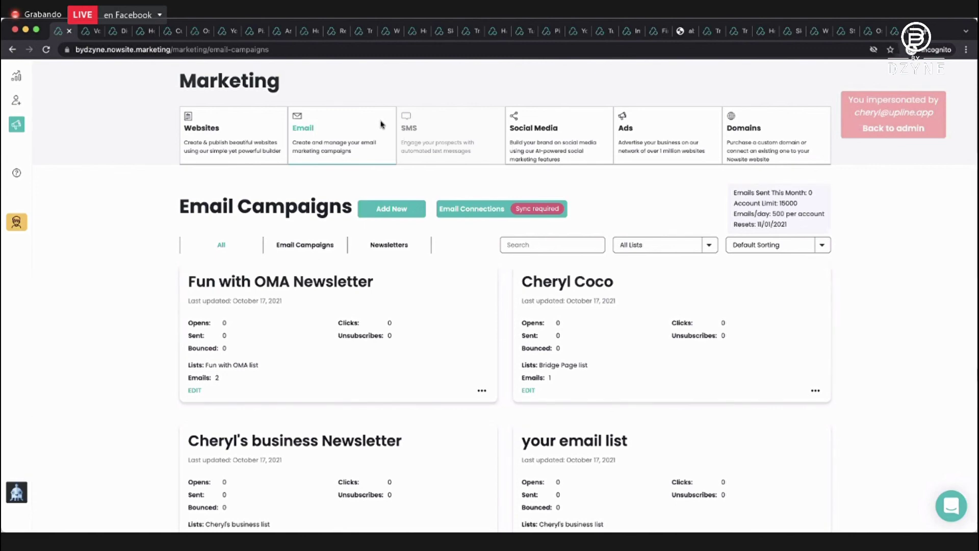
Look over the Newsletters tab, then switch back to the Email Campaigns tab.
scroll(380, 124, "down", 1)
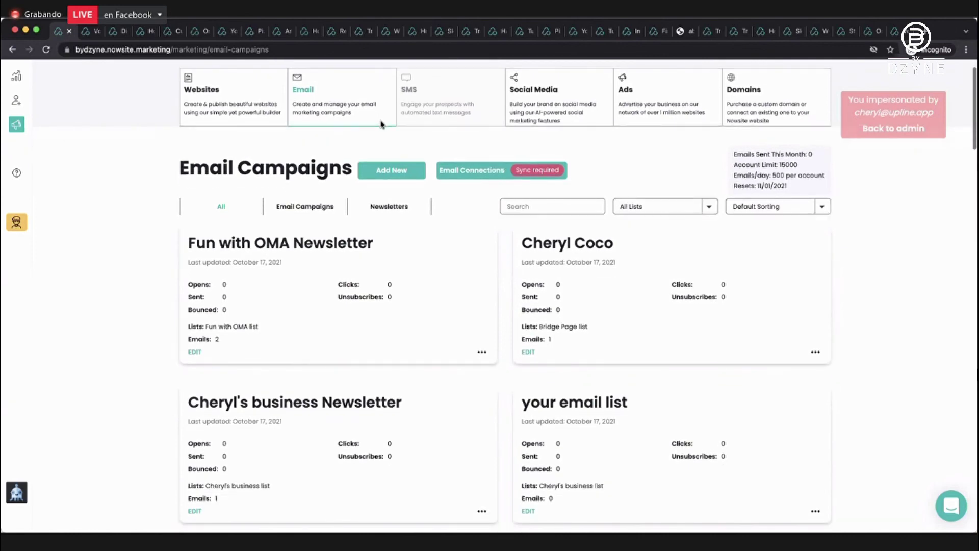
scroll(380, 124, "up", 1)
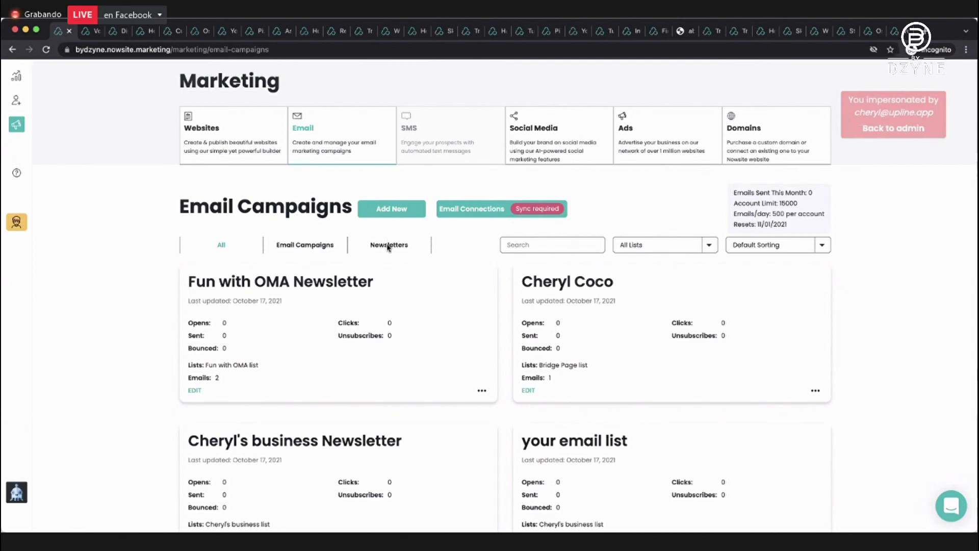
left_click(389, 243)
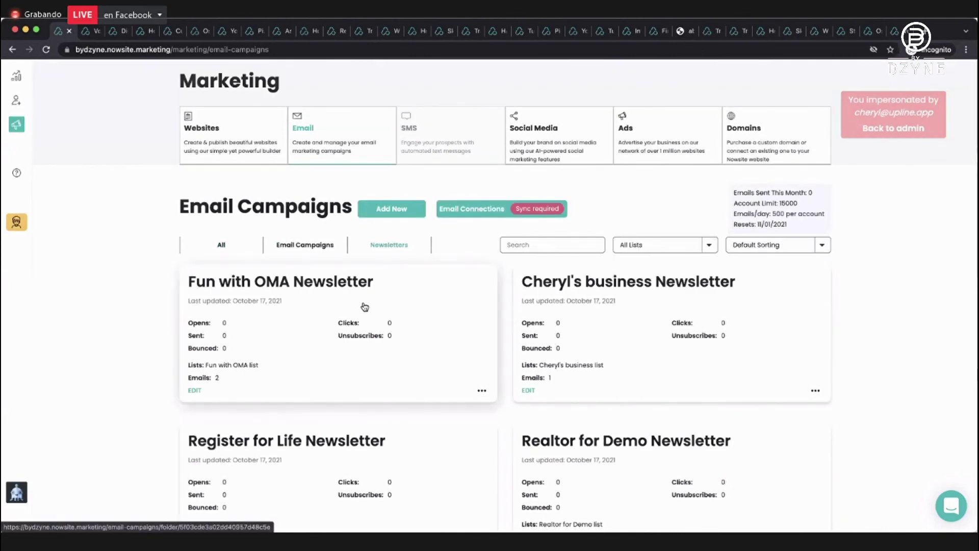
scroll(363, 308, "down", 1)
scroll(363, 308, "up", 1)
scroll(365, 306, "down", 3)
scroll(364, 306, "up", 3)
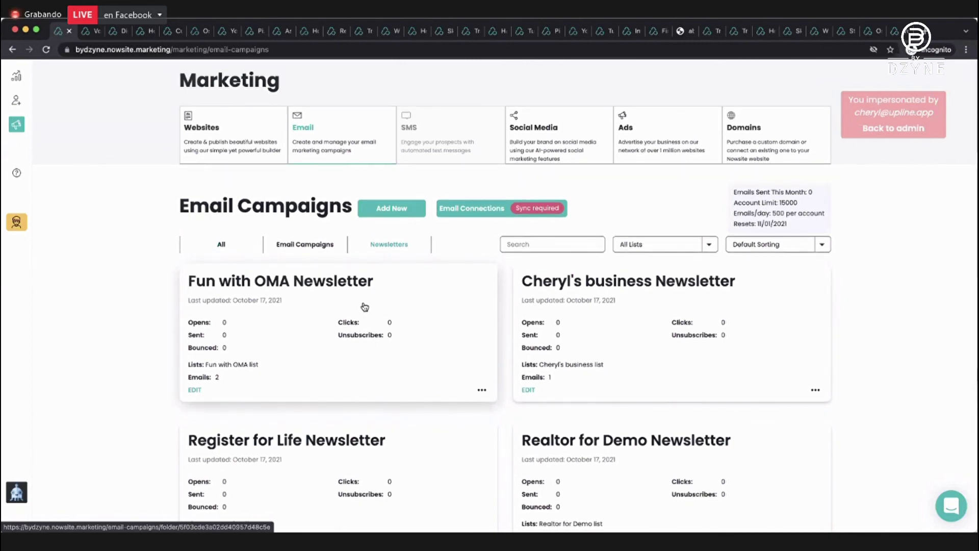
left_click(308, 245)
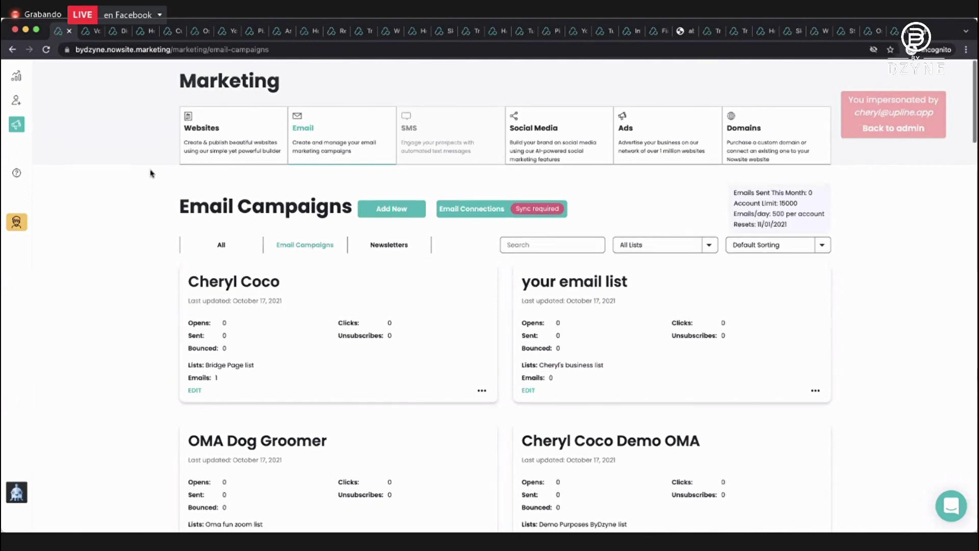
Open the Teams card from the Insite dashboard to see the shared website templates.
left_click(17, 77)
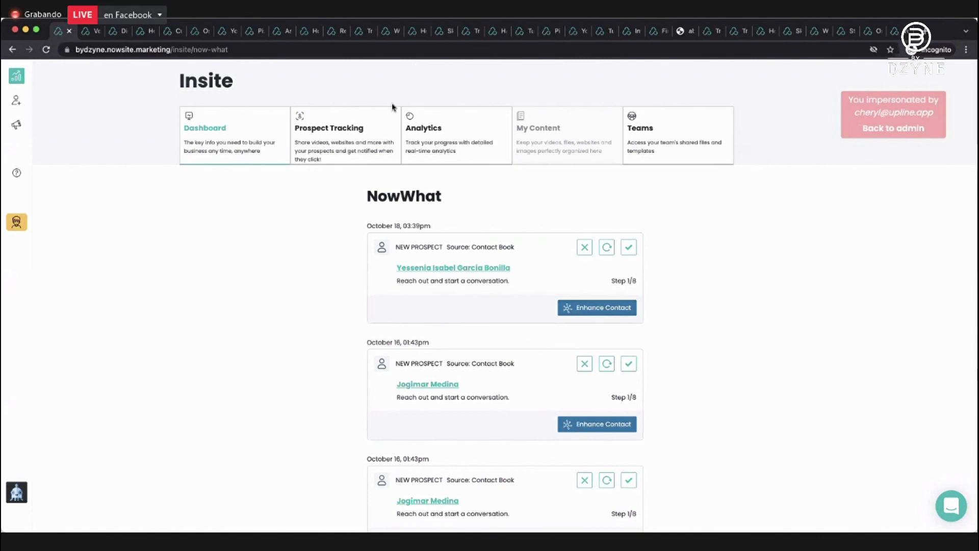
left_click(682, 125)
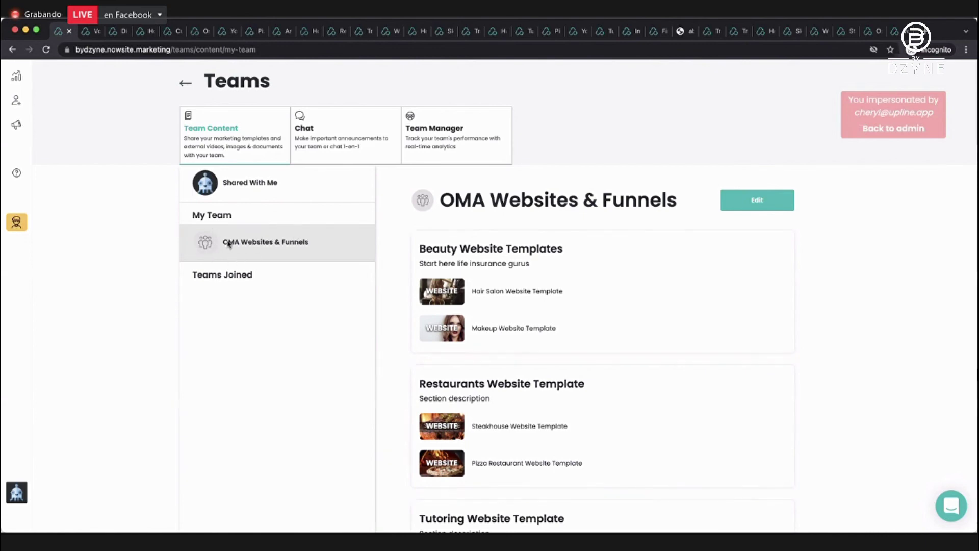
Open the Team Manager card for the OMA Websites & Funnels team.
left_click(440, 135)
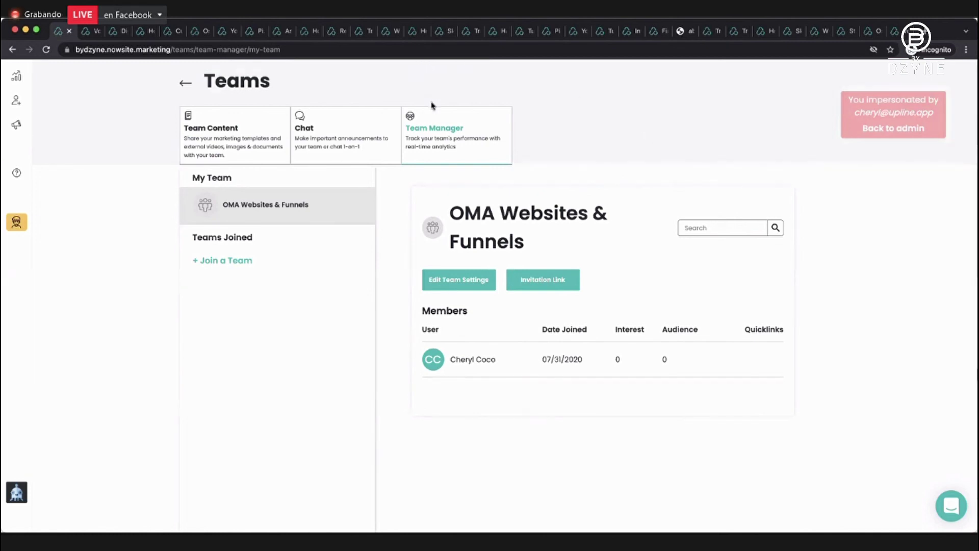
Copy the team's invitation link to the clipboard and close the invitation dialog.
left_click(546, 280)
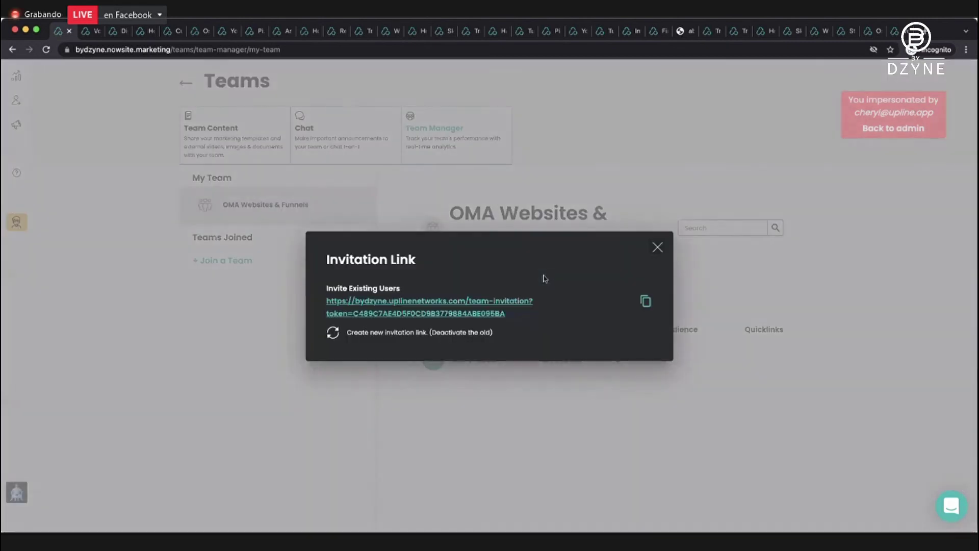
left_click(646, 302)
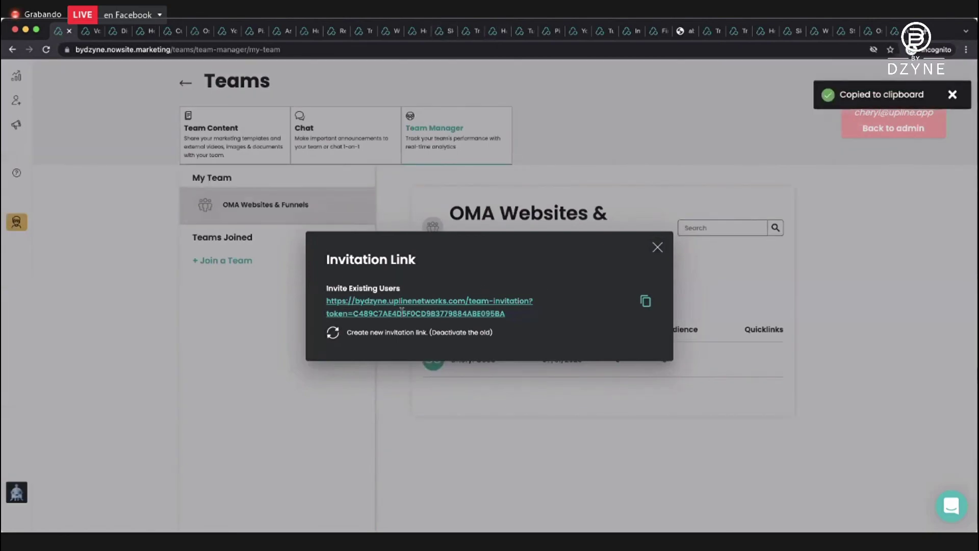
left_click(657, 247)
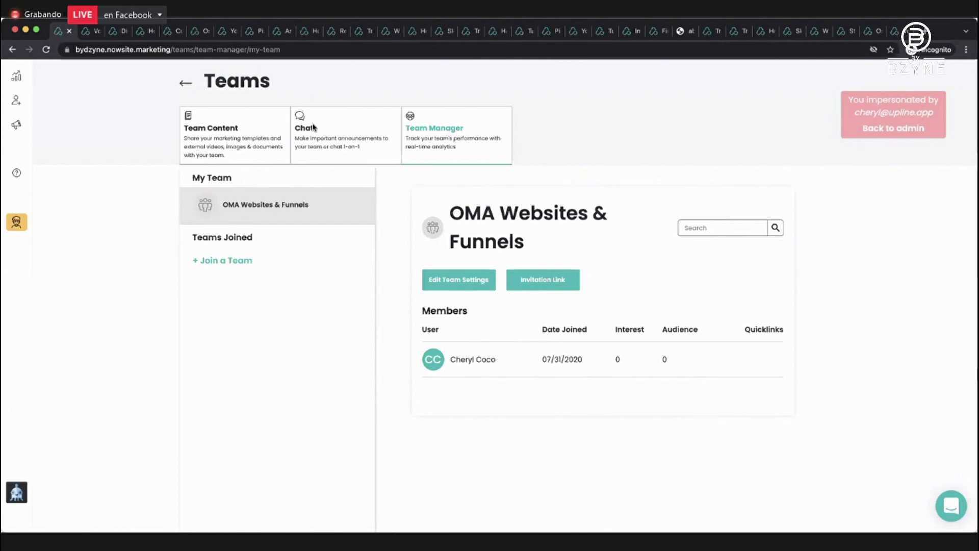
Switch to Team Content and browse the templates, including Plantillas de Finanzas e Invesiones and Homeopatico Natural.
left_click(221, 130)
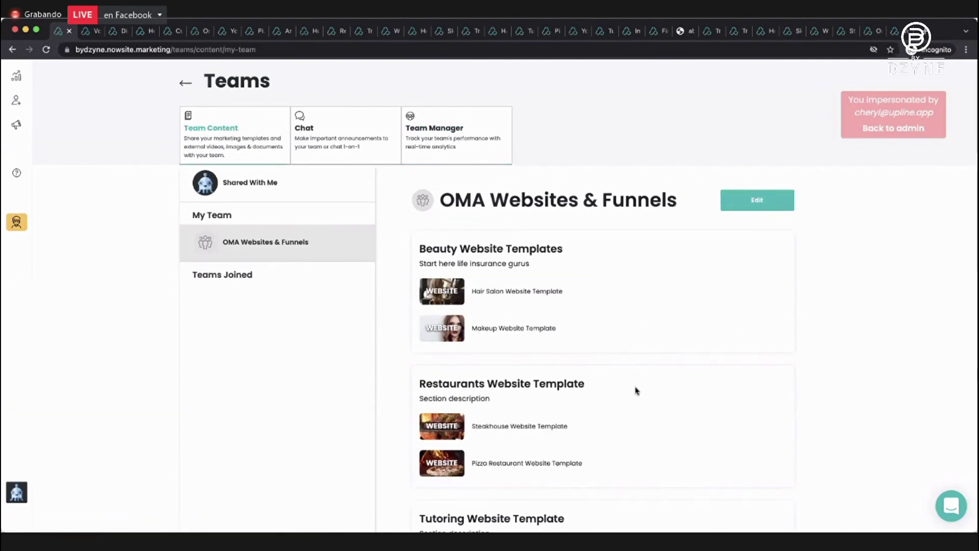
scroll(636, 391, "down", 20)
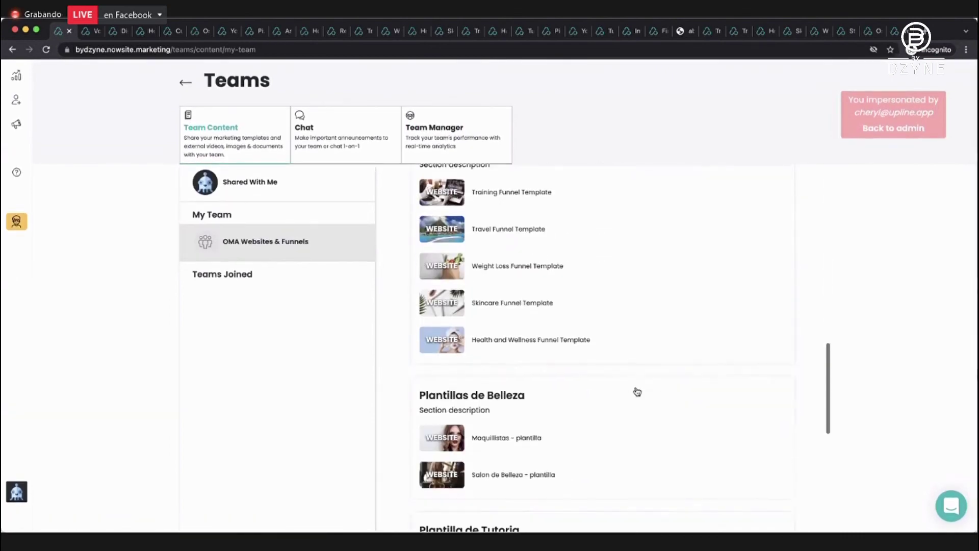
scroll(637, 391, "down", 5)
scroll(636, 391, "up", 20)
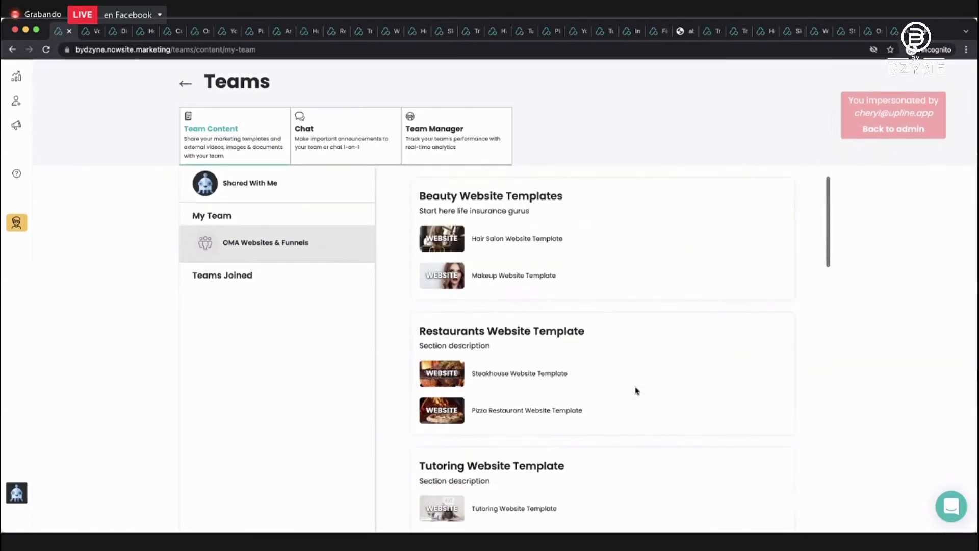
scroll(636, 391, "down", 15)
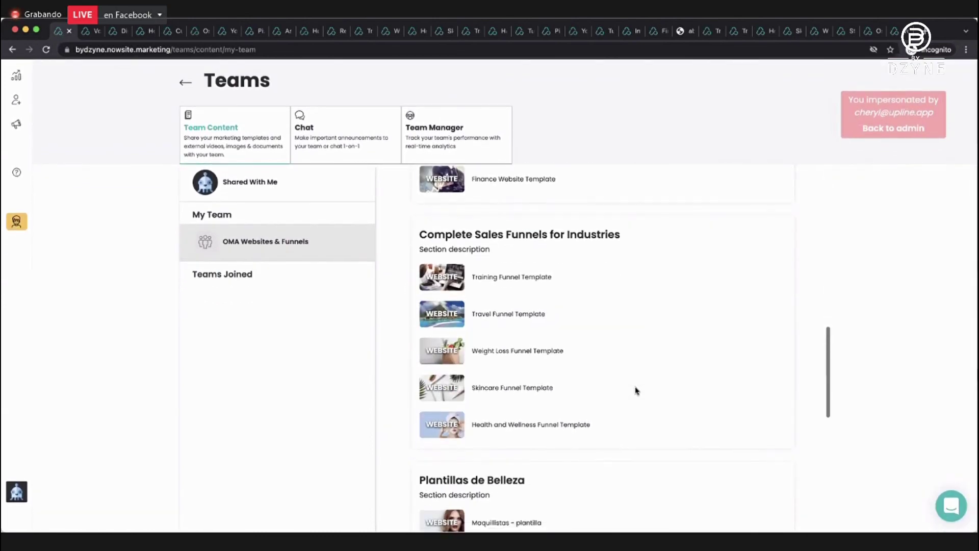
scroll(636, 391, "down", 12)
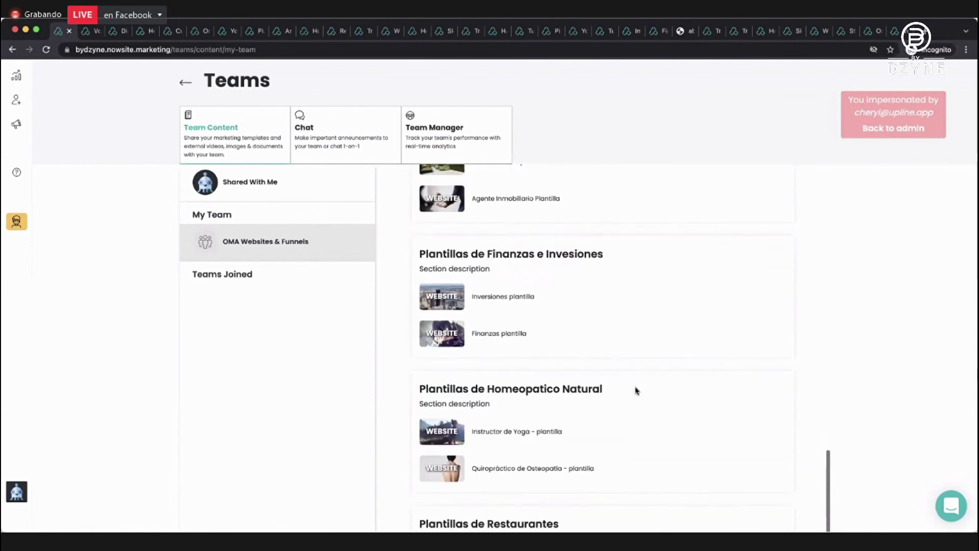
scroll(636, 391, "up", 15)
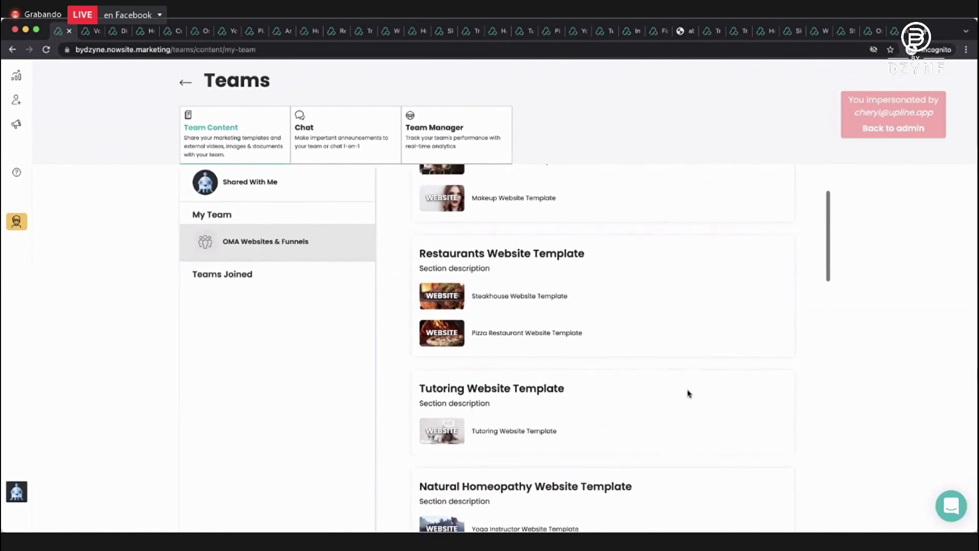